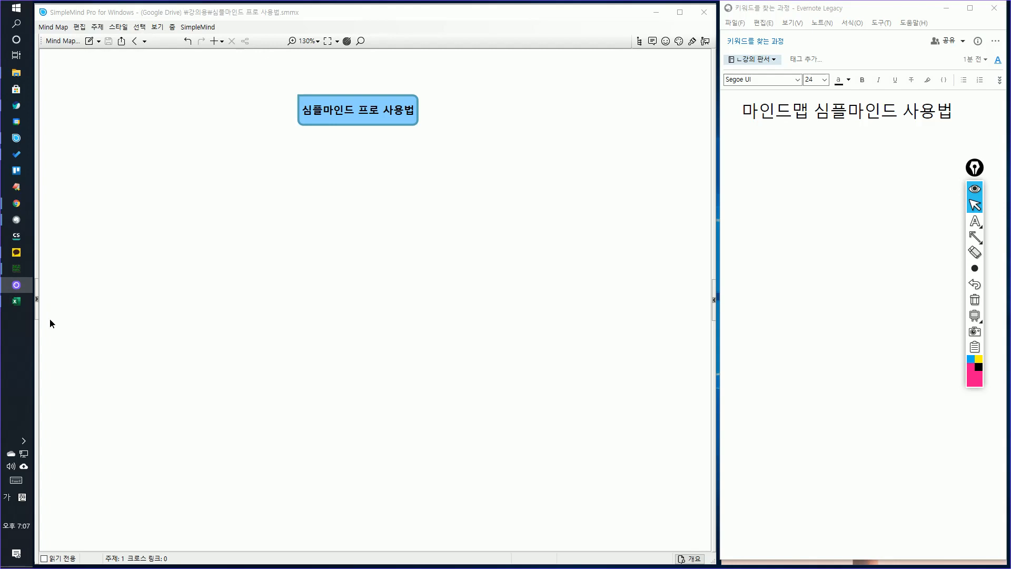
Show the list of stored mind maps beside the canvas, and open and close the mind map style settings
{"action": "key", "text": "ctrl+1"}
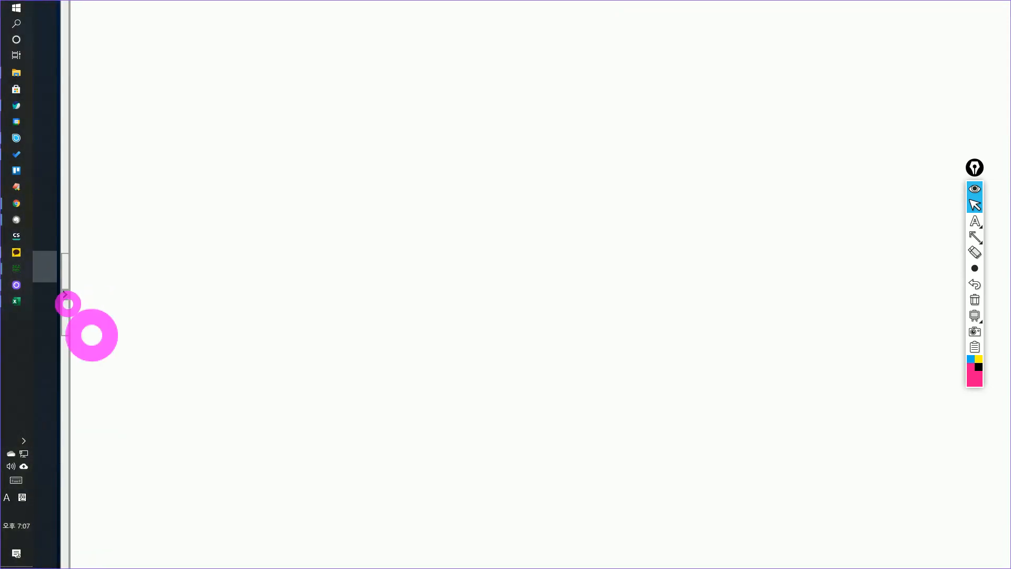
{"action": "key", "text": "Escape"}
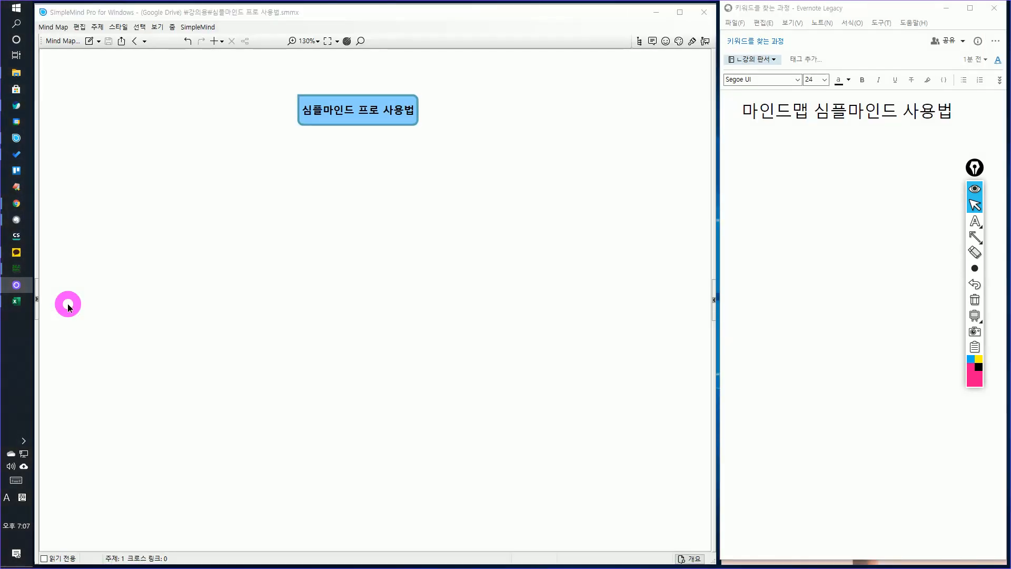
{"action": "left_click", "coordinate": [36, 299]}
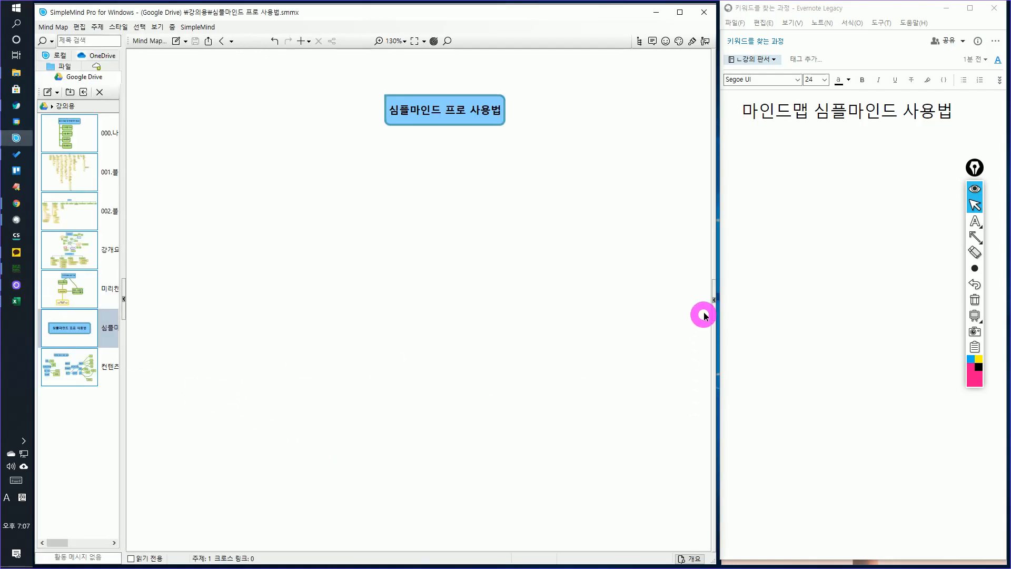
{"action": "left_click", "coordinate": [714, 293]}
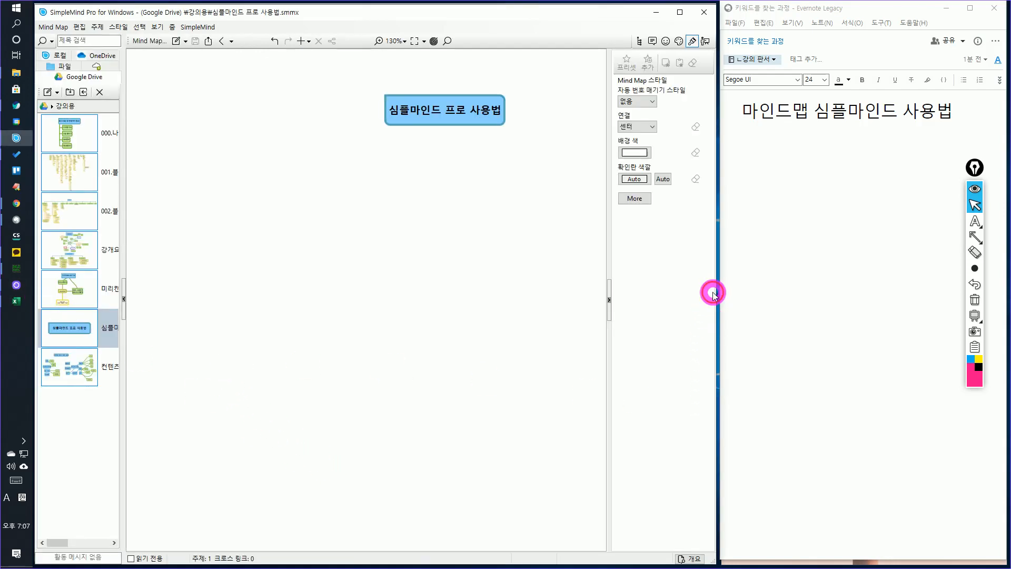
{"action": "left_click", "coordinate": [609, 298]}
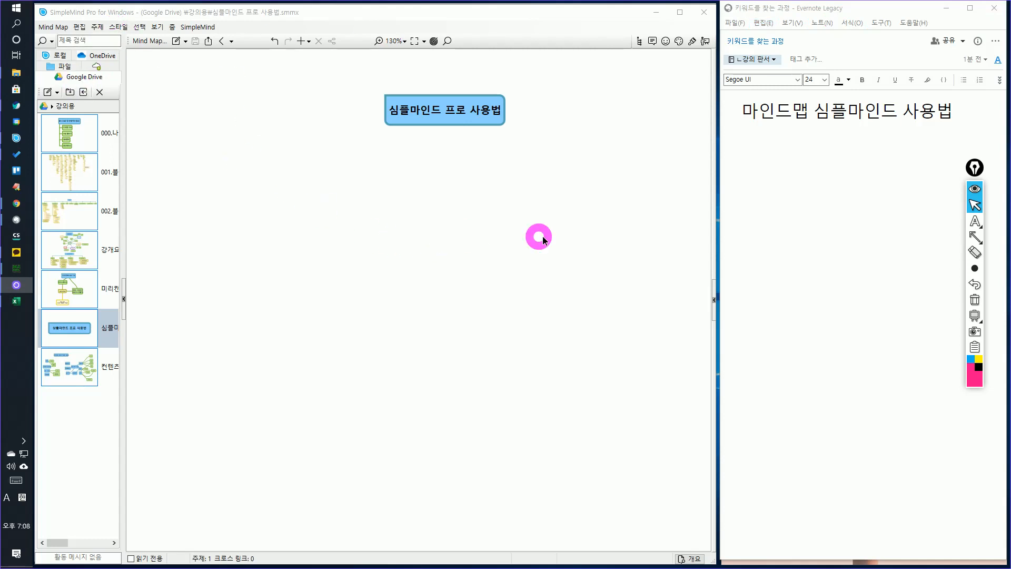
Outline the main menu area and the mind map file list with pink rectangle annotations, and clear all the annotations
{"action": "mouse_move", "coordinate": [979, 240]}
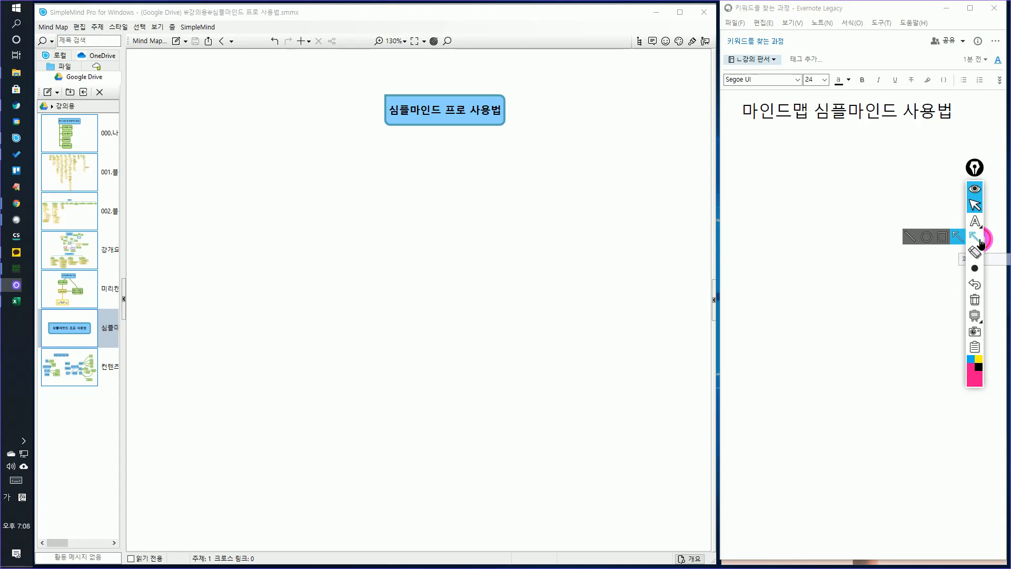
{"action": "left_click", "coordinate": [942, 236]}
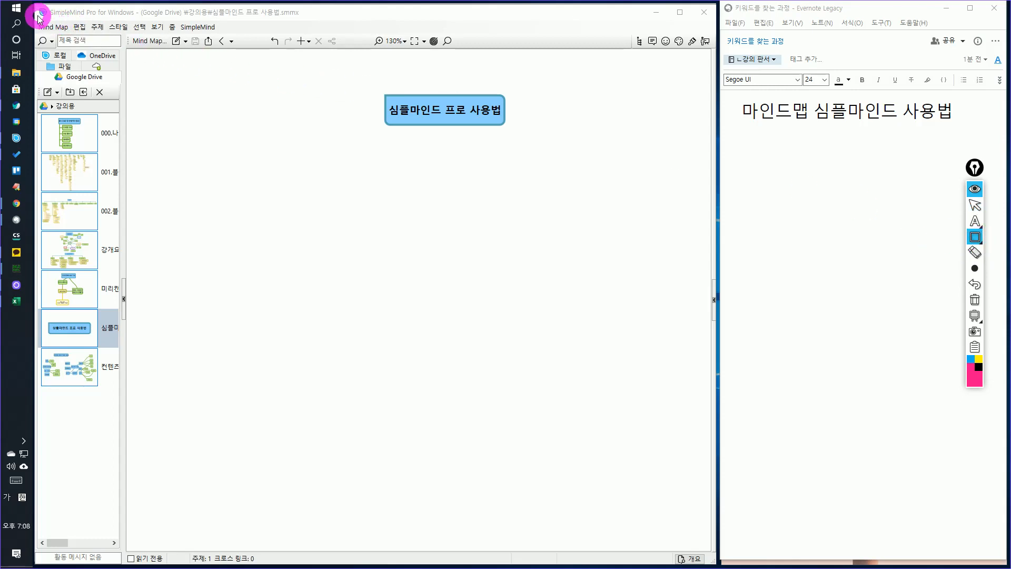
{"action": "mouse_move", "coordinate": [33, 10]}
{"action": "left_mouse_down"}
{"action": "mouse_move", "coordinate": [100, 46]}
{"action": "mouse_move", "coordinate": [242, 58]}
{"action": "left_mouse_up"}
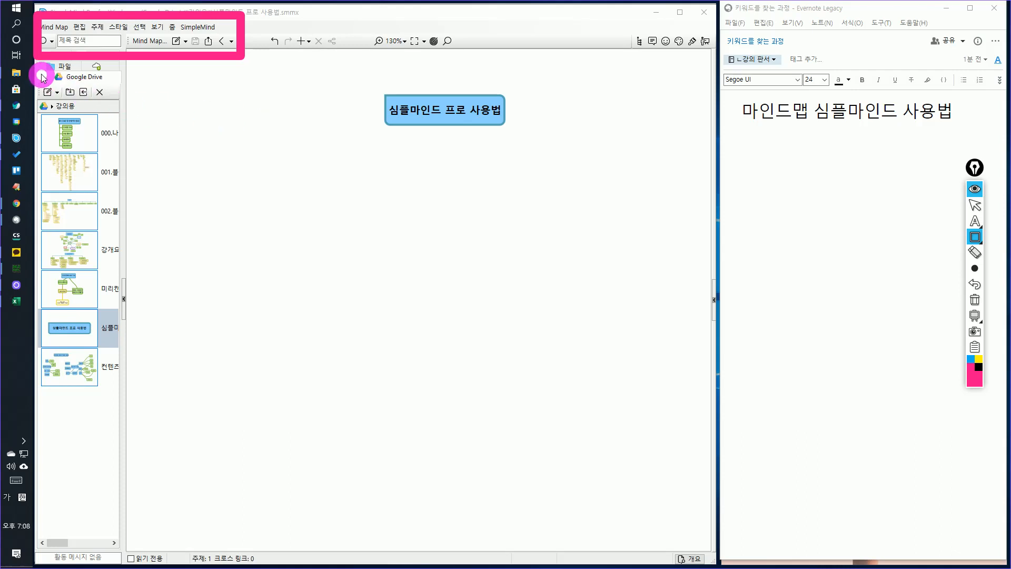
{"action": "mouse_move", "coordinate": [39, 69]}
{"action": "left_mouse_down"}
{"action": "mouse_move", "coordinate": [102, 140]}
{"action": "mouse_move", "coordinate": [127, 411]}
{"action": "left_mouse_up"}
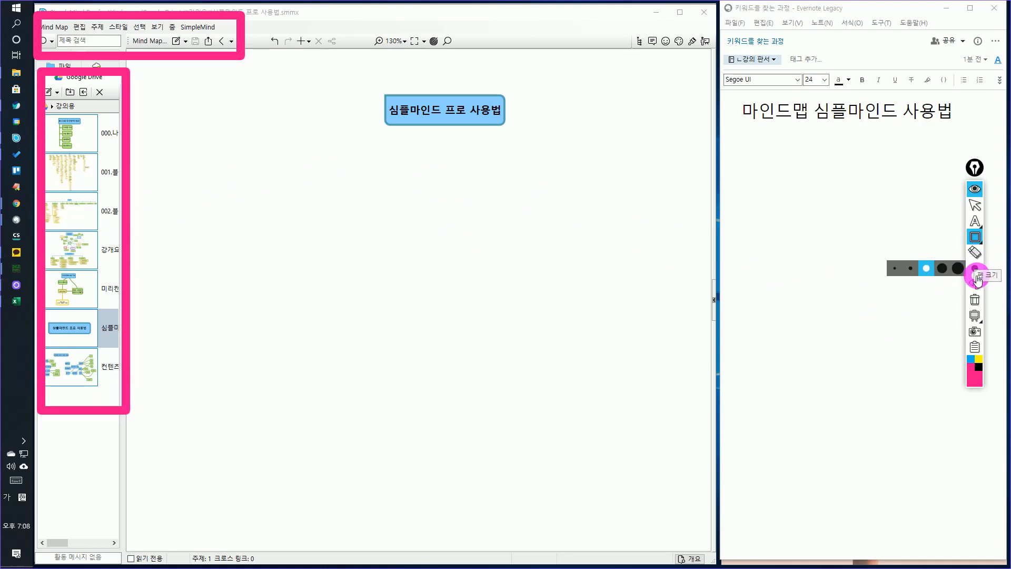
{"action": "left_click", "coordinate": [975, 300]}
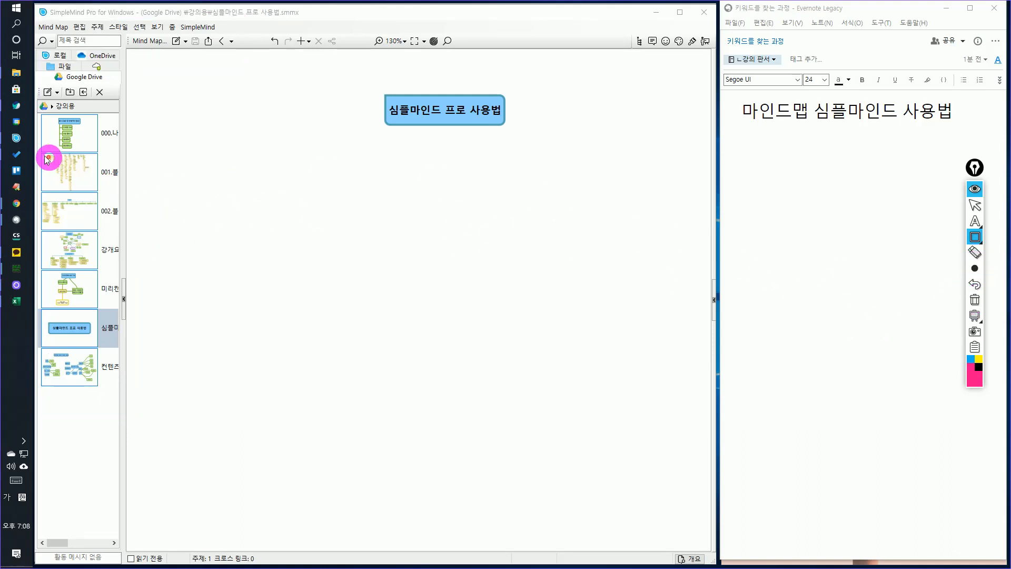
{"action": "left_click", "coordinate": [47, 109]}
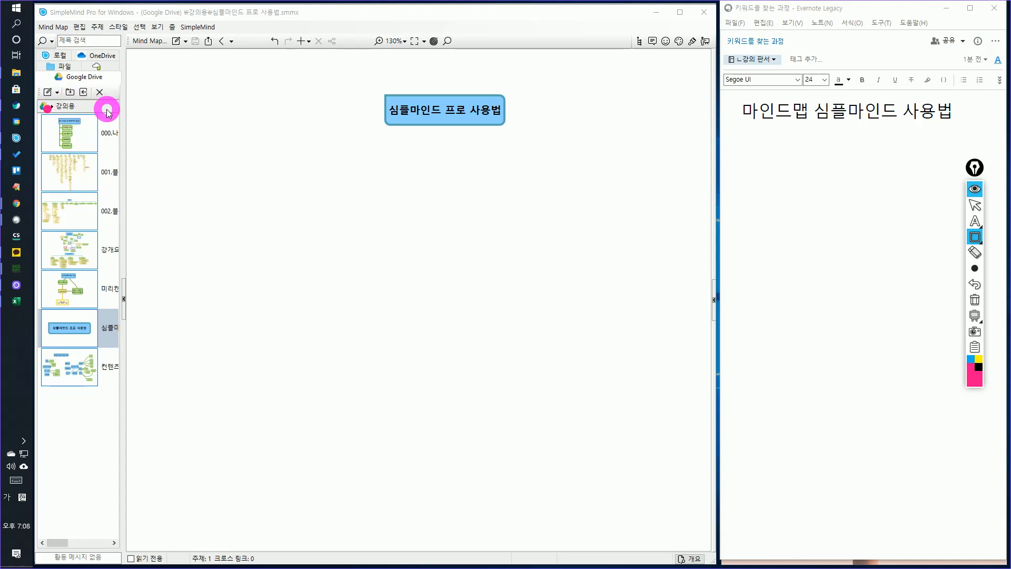
{"action": "left_click", "coordinate": [977, 299]}
{"action": "left_click", "coordinate": [974, 204]}
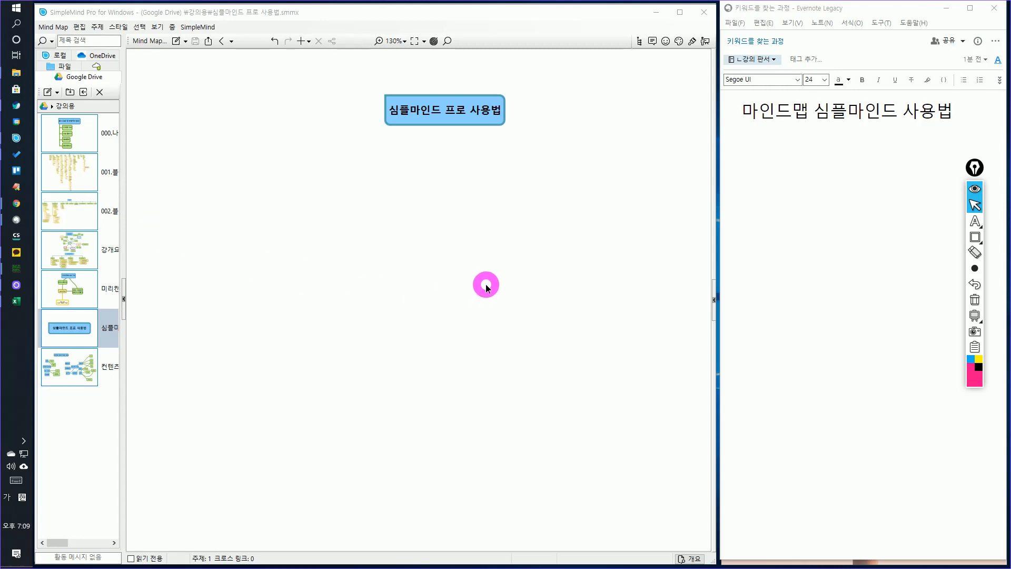
Add a central theme titled "글쓰기 스터디 소모임" and move it well below the existing central theme
{"action": "left_click_drag", "start_coordinate": [447, 253], "coordinate": [394, 257]}
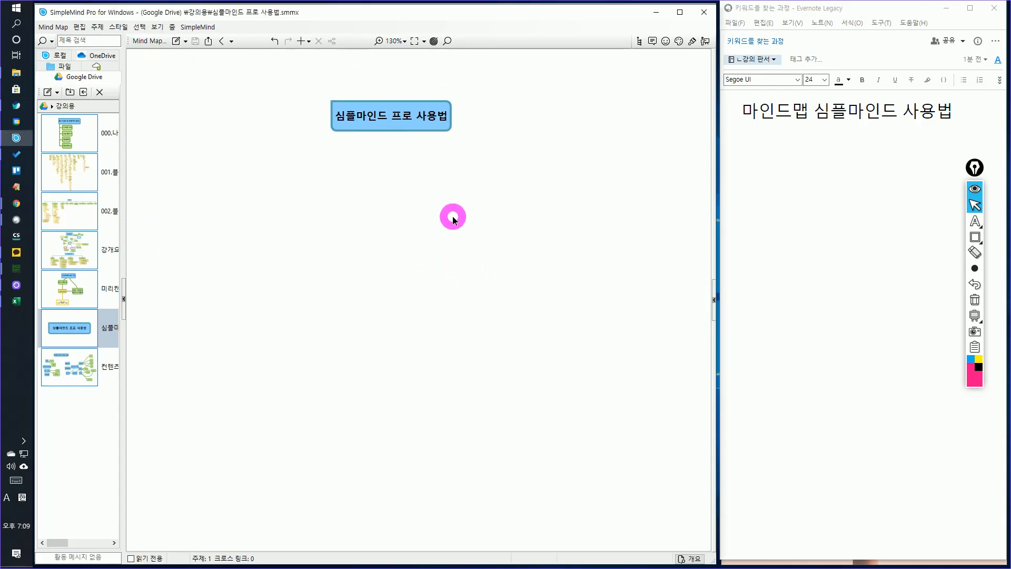
{"action": "left_click_drag", "start_coordinate": [436, 236], "coordinate": [461, 237]}
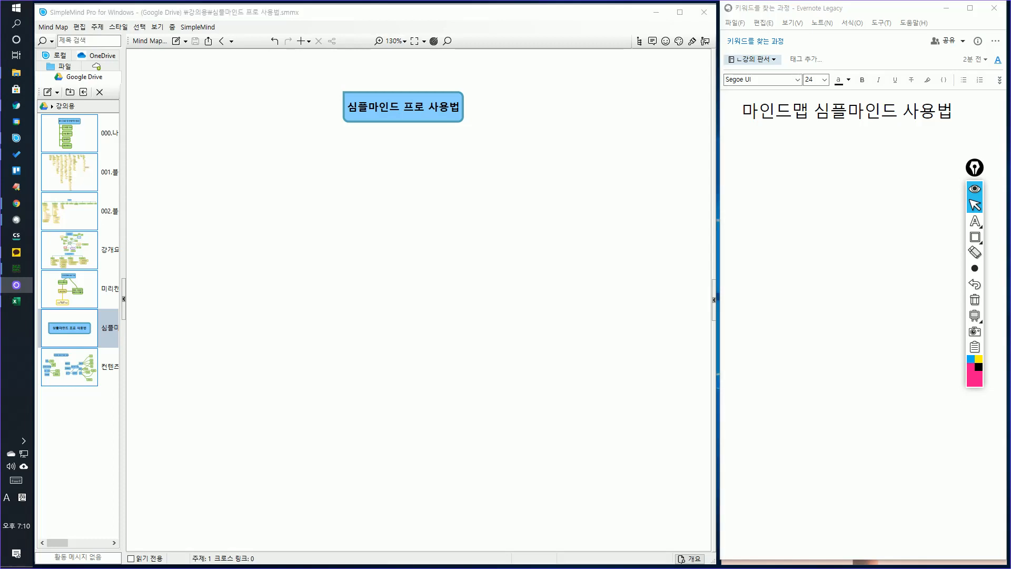
{"action": "right_click", "coordinate": [356, 204]}
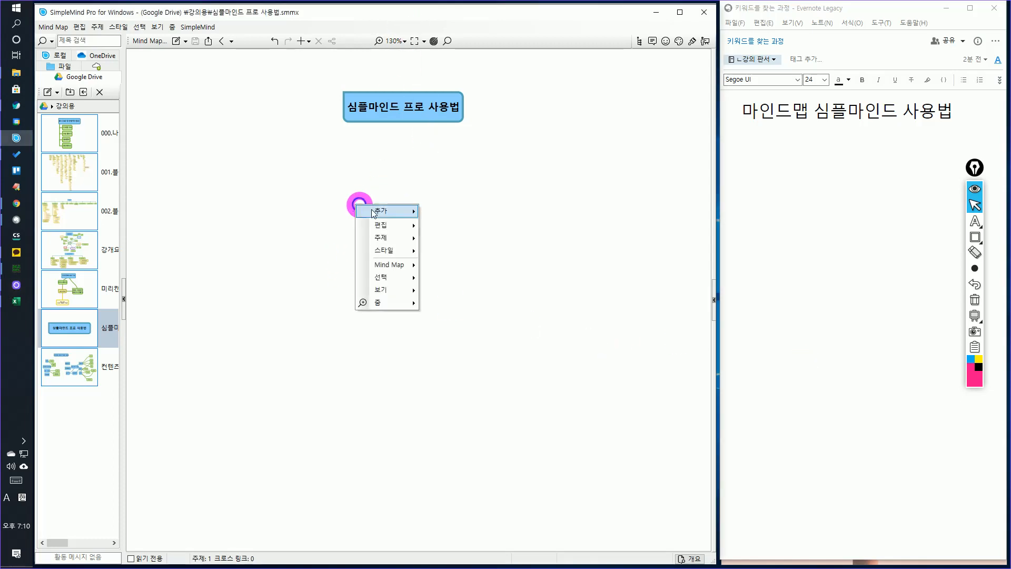
{"action": "mouse_move", "coordinate": [384, 213]}
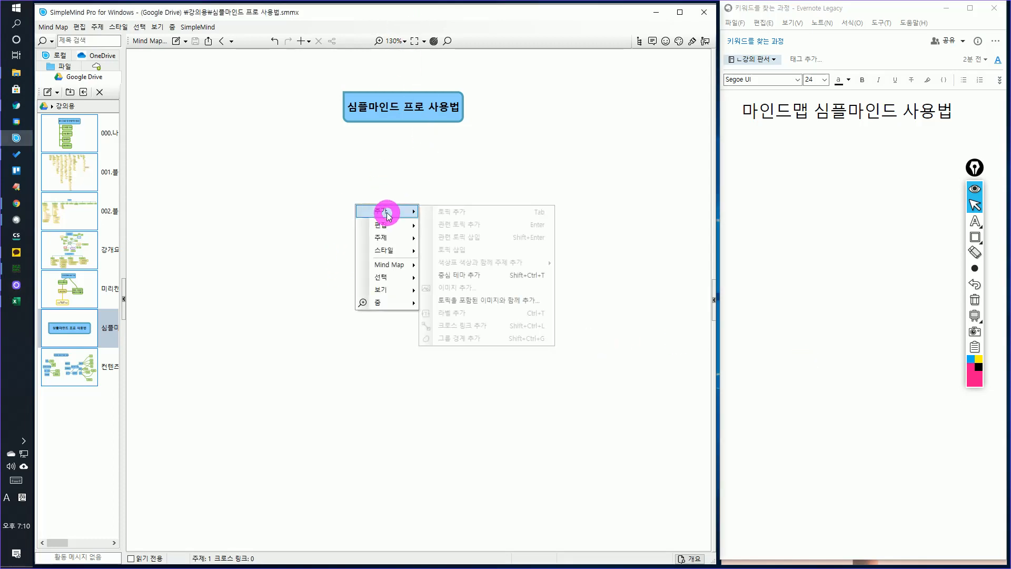
{"action": "left_click", "coordinate": [456, 274]}
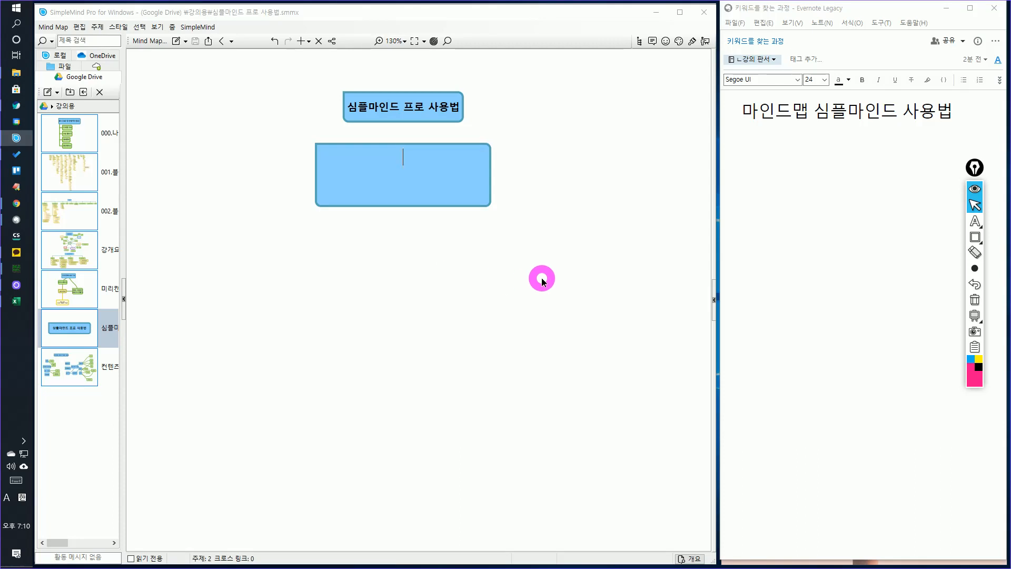
{"action": "type", "text": "rmf"}
{"action": "key", "text": "BackSpace"}
{"action": "key", "text": "BackSpace"}
{"action": "key", "text": "BackSpace"}
{"action": "key", "text": "Hangul"}
{"action": "type", "text": "글쓰기"}
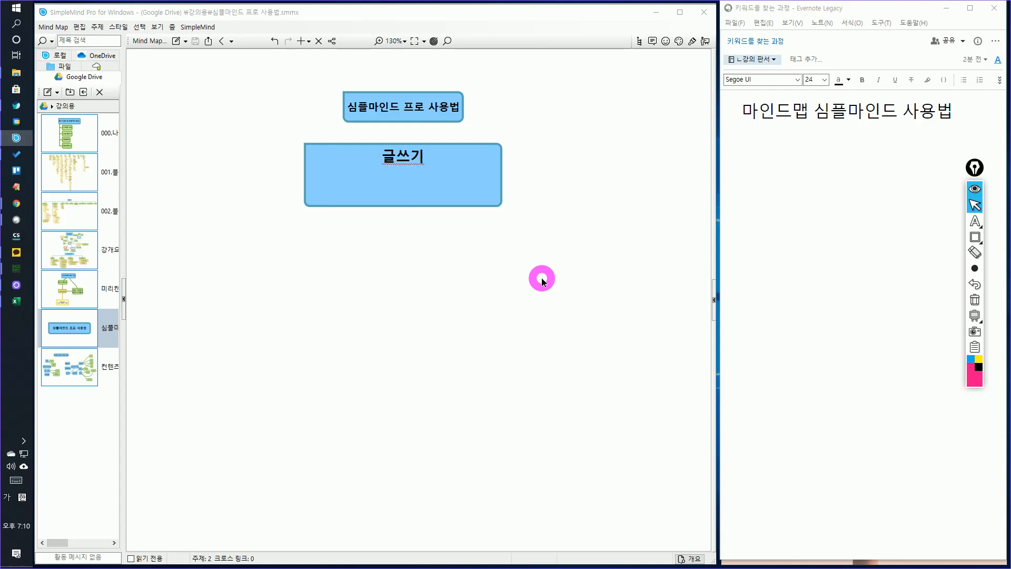
{"action": "type", "text": " 스터"}
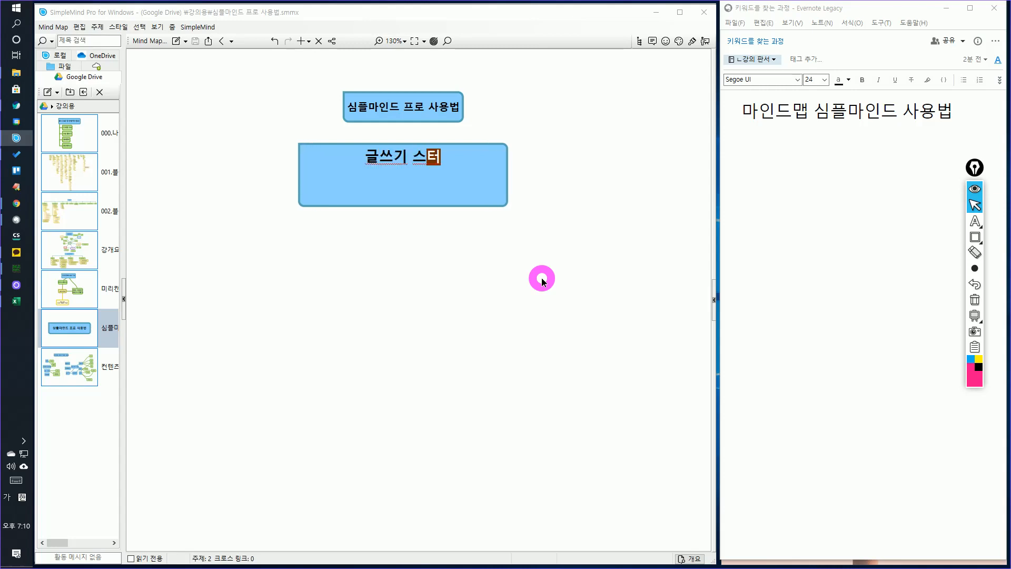
{"action": "type", "text": "디 소모임"}
{"action": "key", "text": "Return"}
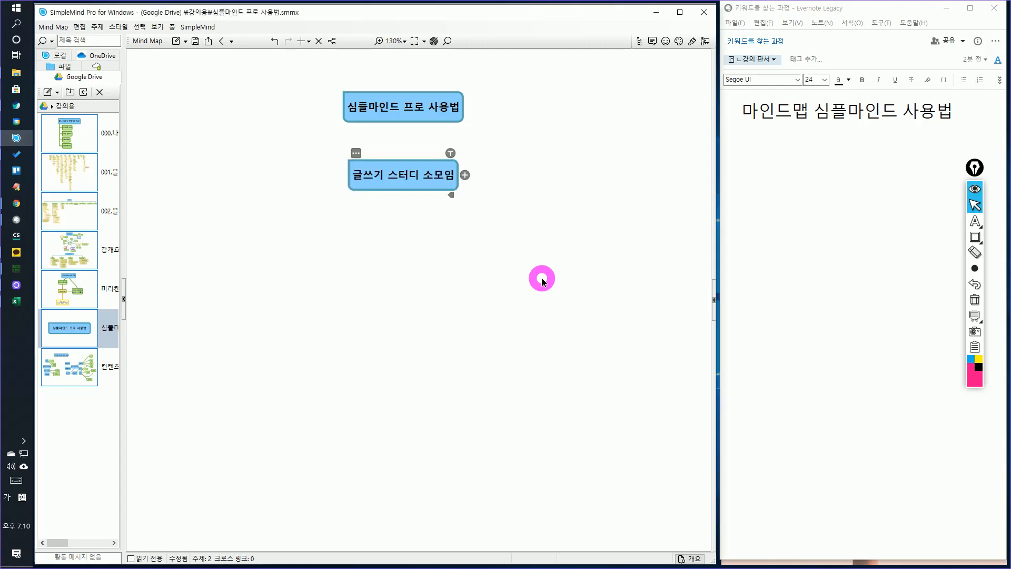
{"action": "left_click_drag", "start_coordinate": [453, 188], "coordinate": [428, 298]}
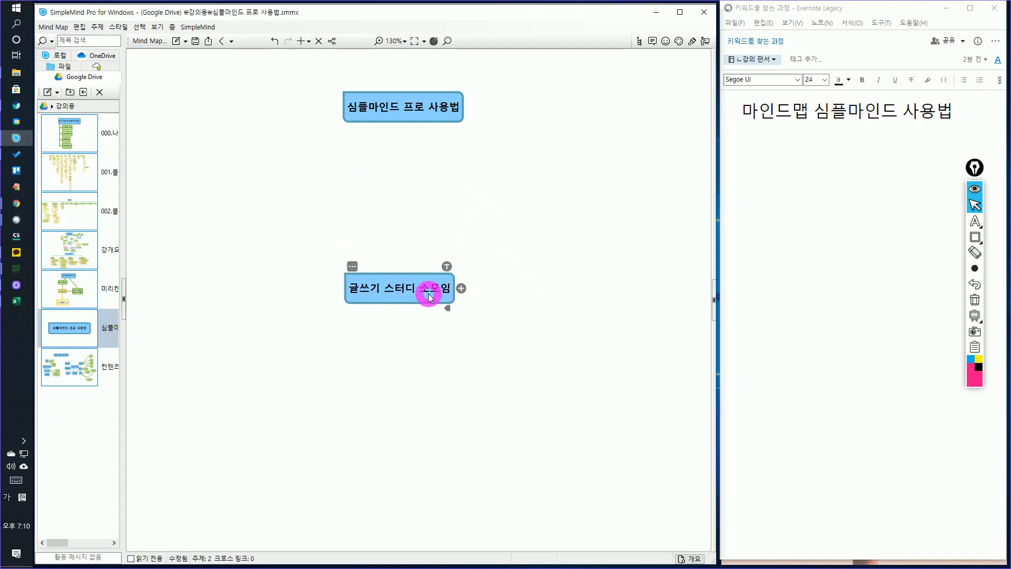
Delete the central theme "심플마인드 프로 사용법" from the map
{"action": "left_click", "coordinate": [440, 118]}
{"action": "left_click", "coordinate": [353, 85]}
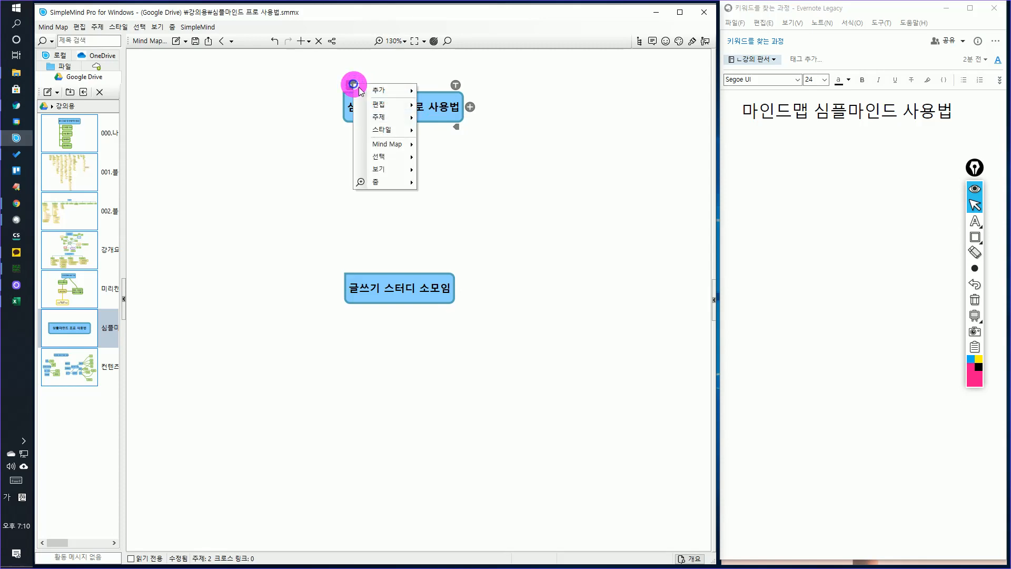
{"action": "mouse_move", "coordinate": [374, 104]}
{"action": "mouse_move", "coordinate": [483, 171]}
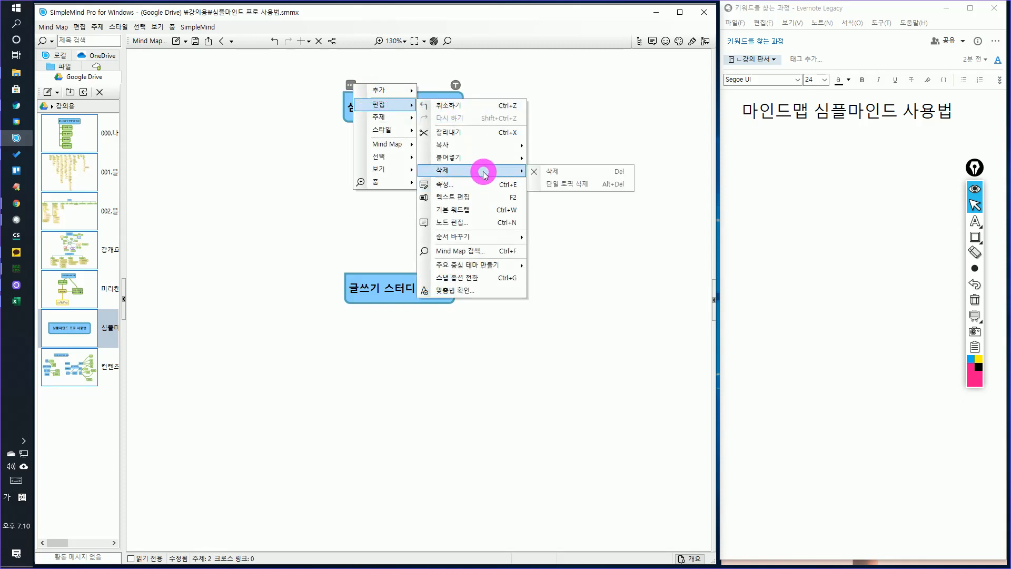
{"action": "left_click", "coordinate": [549, 170]}
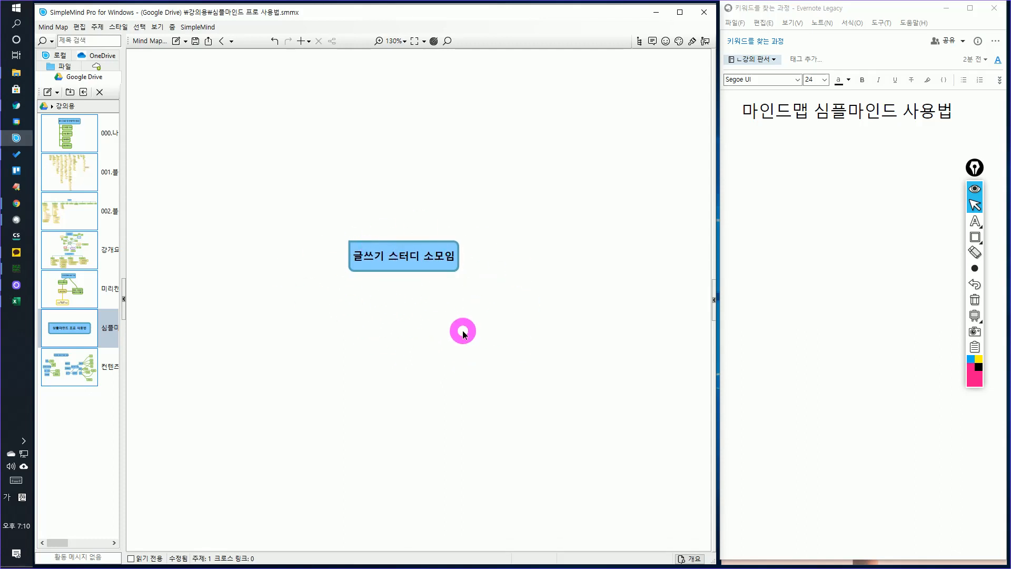
Add a child topic "글쓰기" to the central theme and place it above the theme's left part
{"action": "mouse_move", "coordinate": [464, 334]}
{"action": "left_mouse_down"}
{"action": "mouse_move", "coordinate": [462, 199]}
{"action": "mouse_move", "coordinate": [470, 330]}
{"action": "left_mouse_up"}
{"action": "left_click", "coordinate": [440, 253]}
{"action": "left_click", "coordinate": [477, 252]}
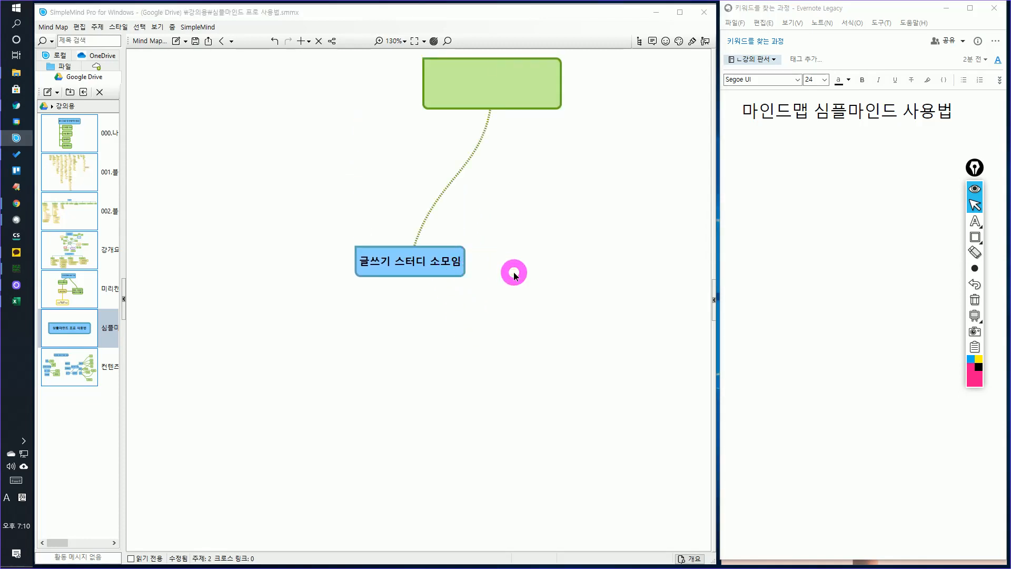
{"action": "type", "text": "rmf"}
{"action": "key", "text": "BackSpace"}
{"action": "key", "text": "BackSpace"}
{"action": "key", "text": "BackSpace"}
{"action": "key", "text": "Hangul"}
{"action": "type", "text": "글쓱"}
{"action": "type", "text": "기"}
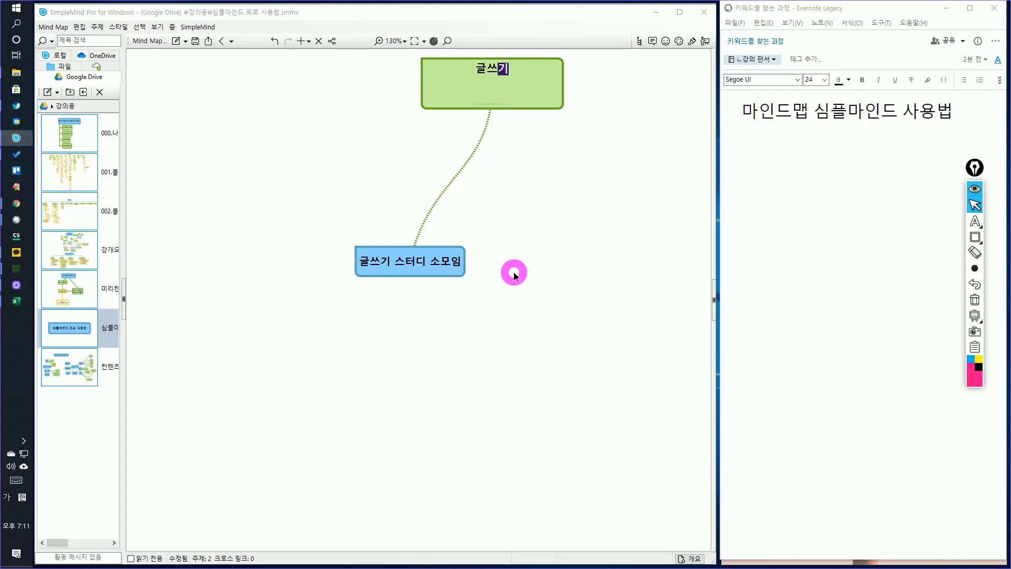
{"action": "left_click", "coordinate": [551, 220]}
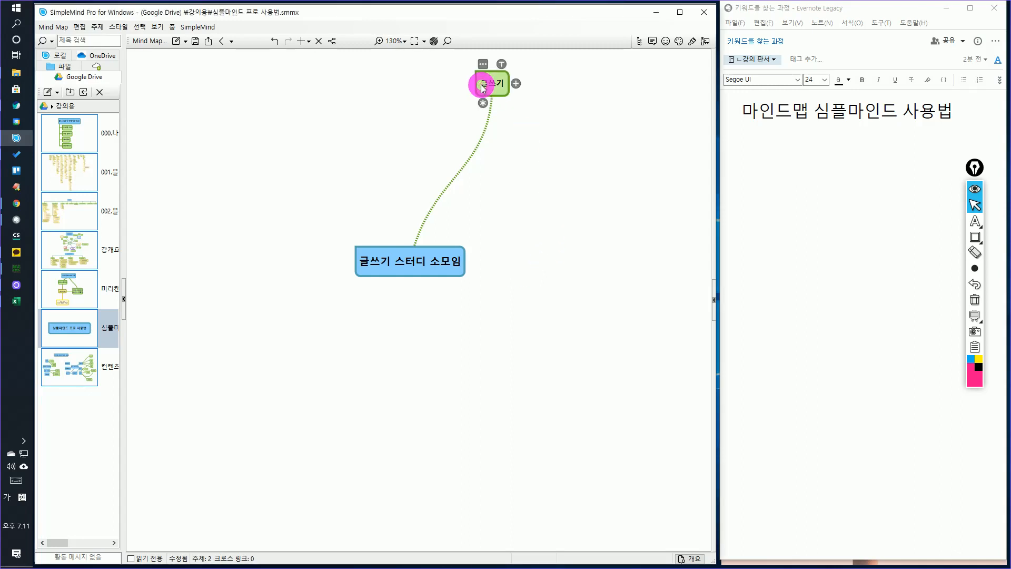
{"action": "left_click_drag", "start_coordinate": [483, 83], "coordinate": [359, 169]}
Add a second child topic "콘텐츠 생산과 유통" to the central theme and place it to the theme's upper right
{"action": "left_click", "coordinate": [447, 260]}
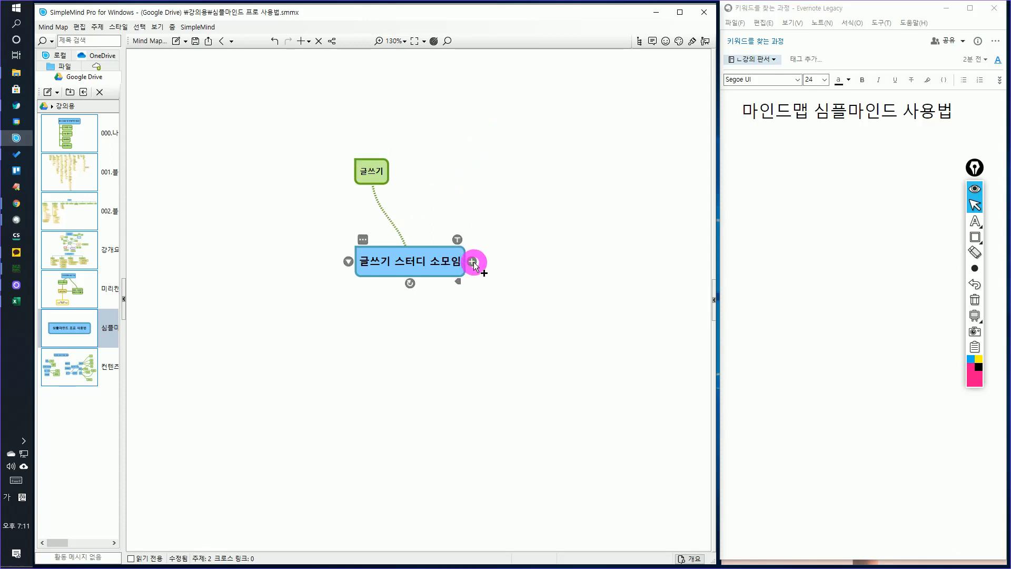
{"action": "left_click", "coordinate": [470, 262]}
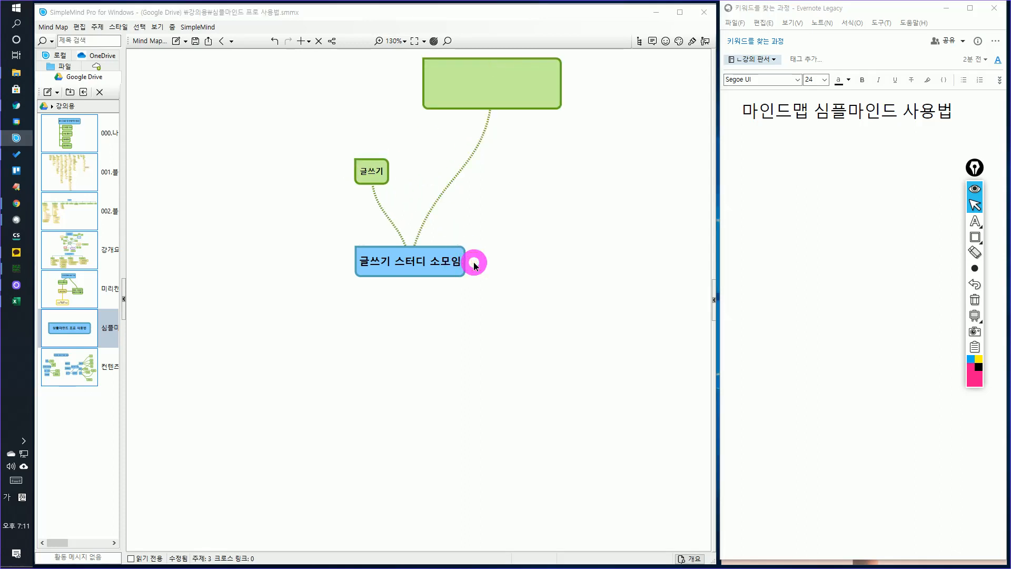
{"action": "type", "text": "콘테ㄴ츠 "}
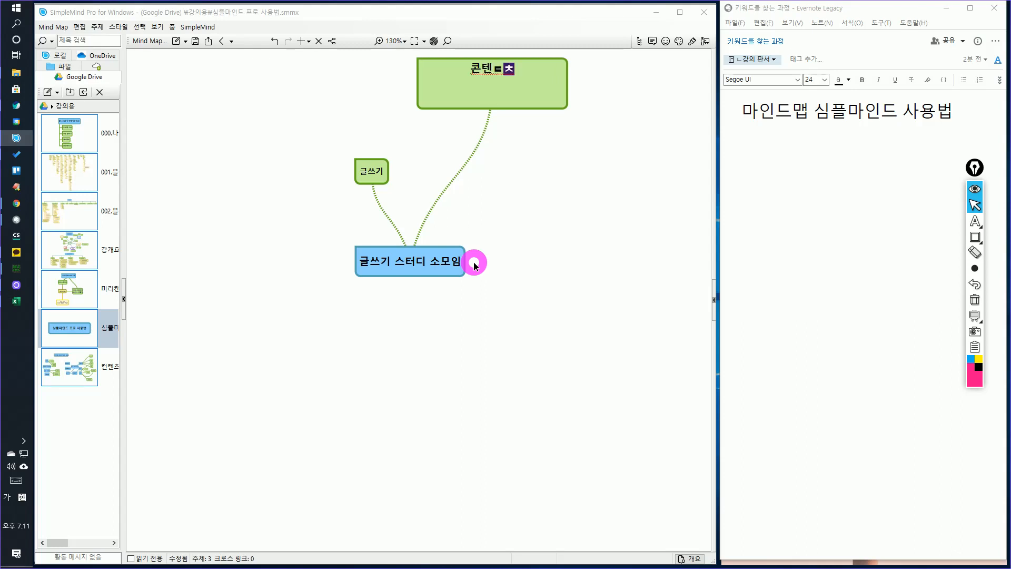
{"action": "type", "text": "소ㅅ"}
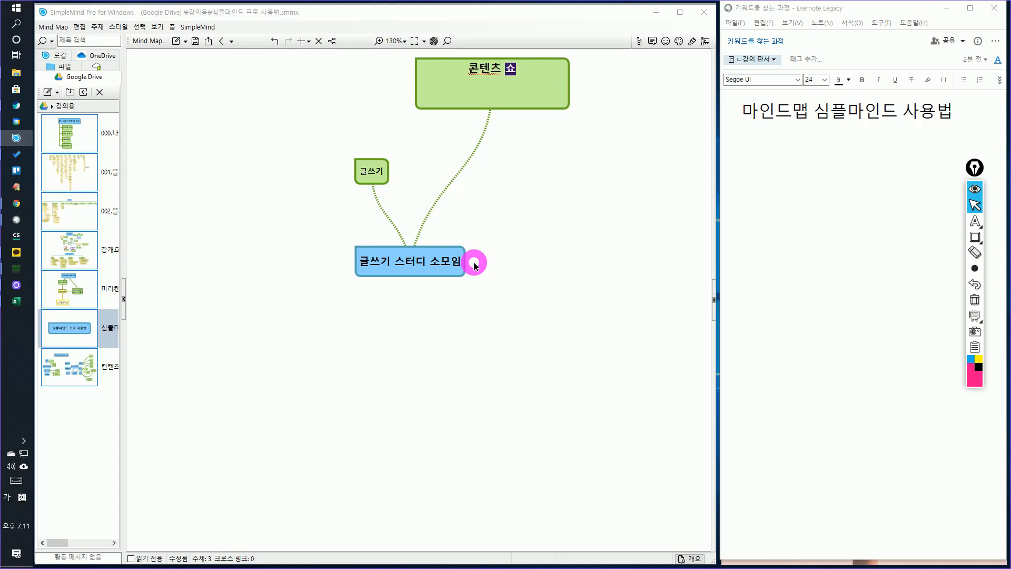
{"action": "key", "text": "BackSpace"}
{"action": "key", "text": "BackSpace"}
{"action": "type", "text": "생산과"}
{"action": "type", "text": "유통"}
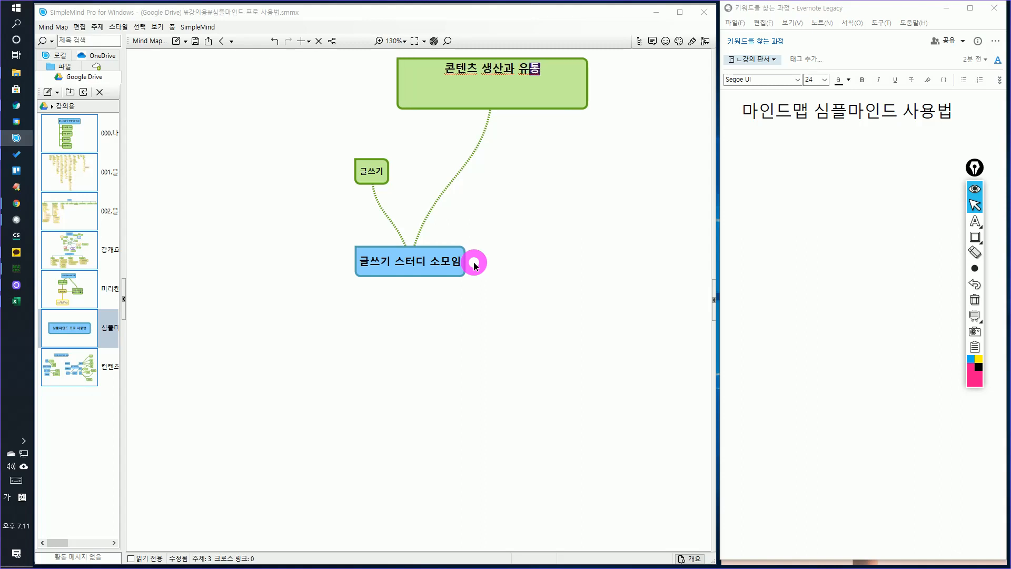
{"action": "key", "text": "Return"}
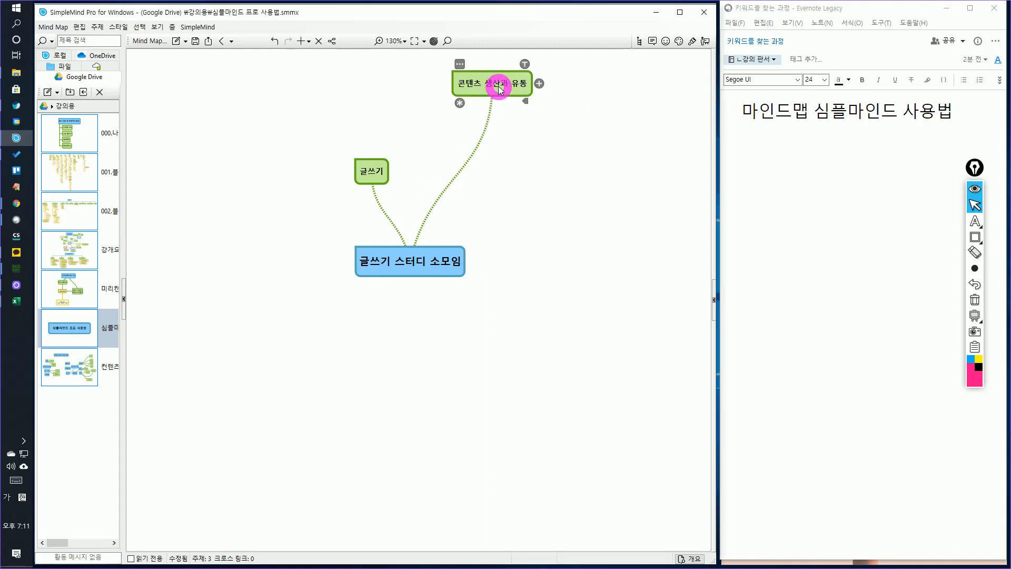
{"action": "left_click_drag", "start_coordinate": [499, 90], "coordinate": [521, 184]}
Add a child topic "SNS마케팅" to the central theme and place it to the theme's lower right
{"action": "left_click", "coordinate": [469, 260]}
{"action": "left_click", "coordinate": [470, 260]}
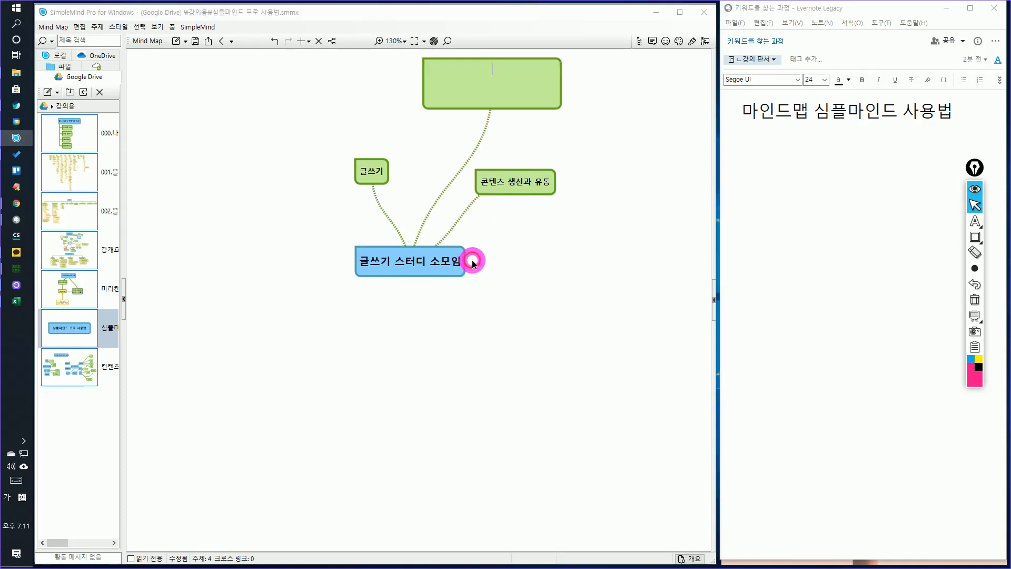
{"action": "key", "text": "Hangul"}
{"action": "type", "text": "SNS"}
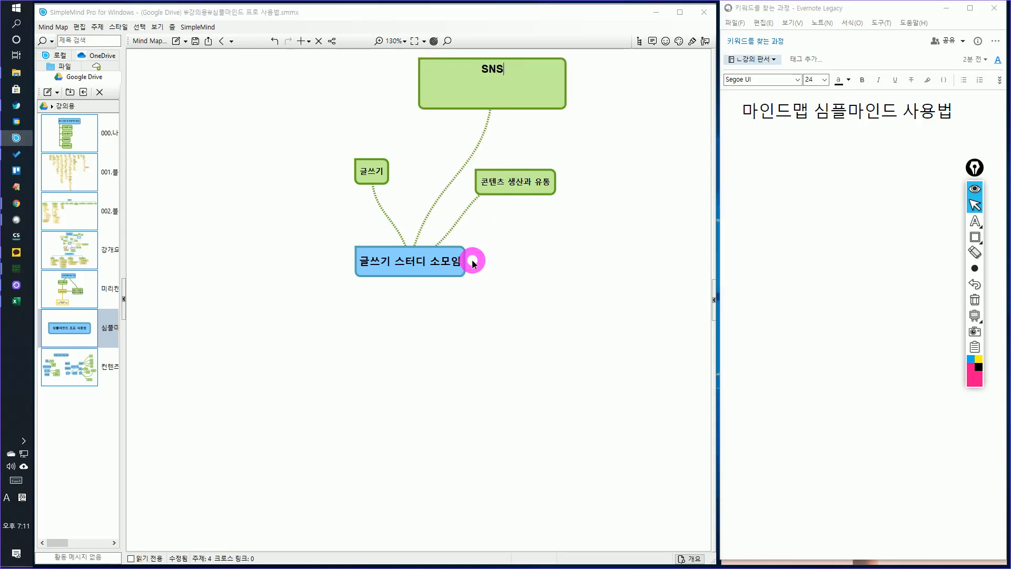
{"action": "type", "text": "마케팅"}
{"action": "key", "text": "Return"}
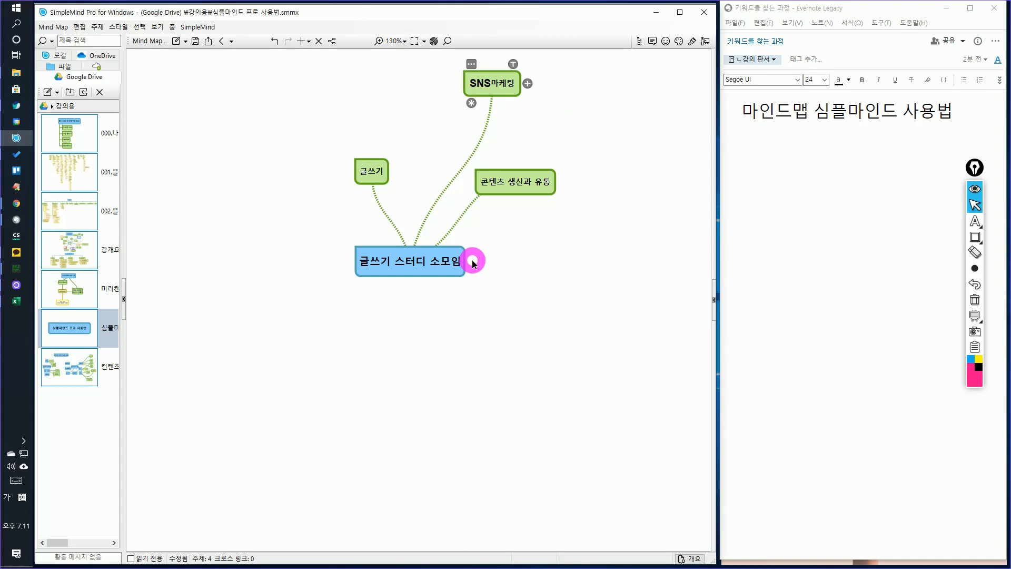
{"action": "left_click_drag", "start_coordinate": [509, 93], "coordinate": [555, 322]}
Add a child topic "퍼스널 브랜딩" to the central theme and place it to the theme's lower left
{"action": "left_click", "coordinate": [394, 271]}
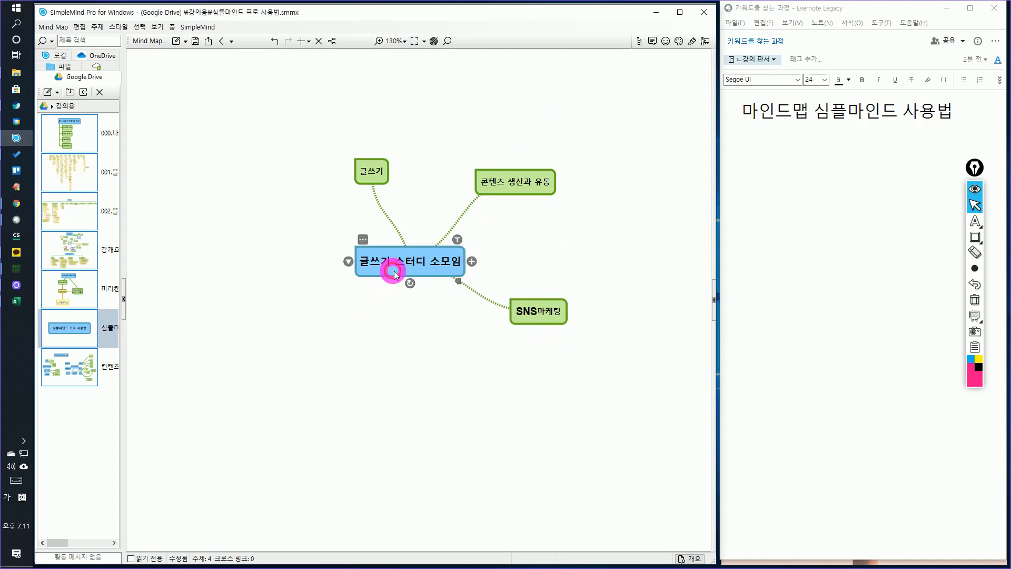
{"action": "left_click", "coordinate": [473, 262]}
{"action": "type", "text": "퍼"}
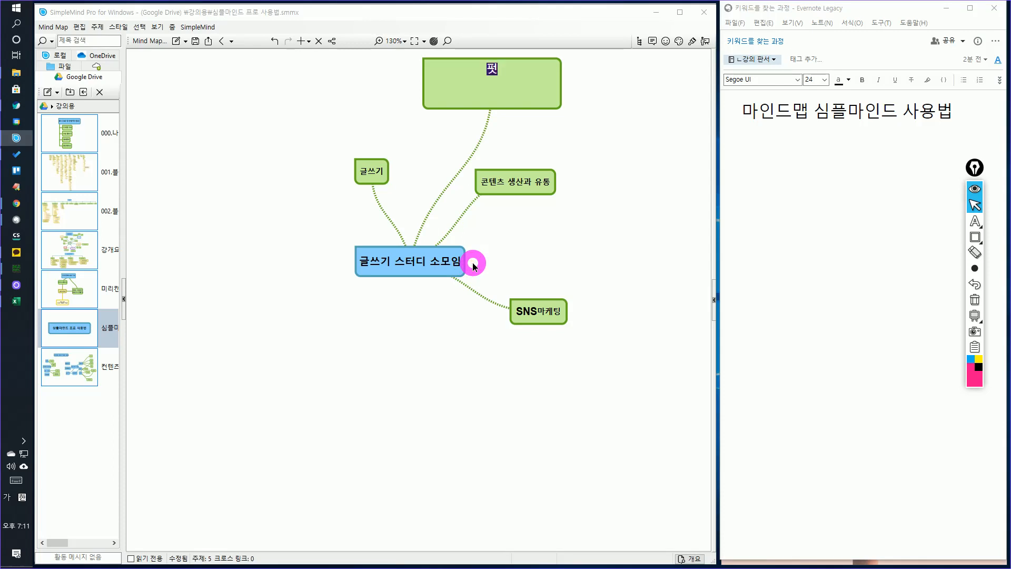
{"action": "type", "text": "스널 브랜딩"}
{"action": "key", "text": "Return"}
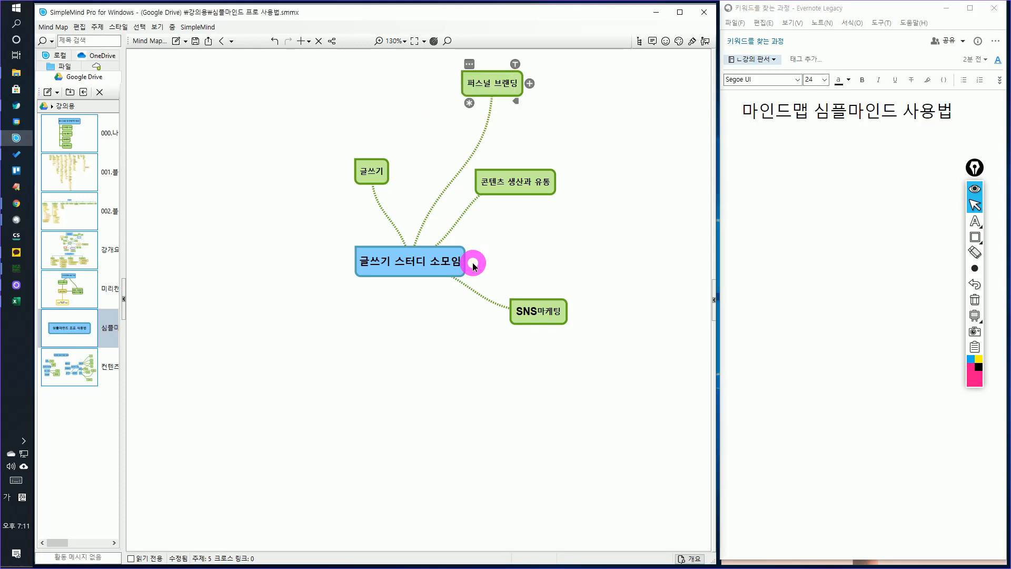
{"action": "left_click_drag", "start_coordinate": [497, 89], "coordinate": [298, 318]}
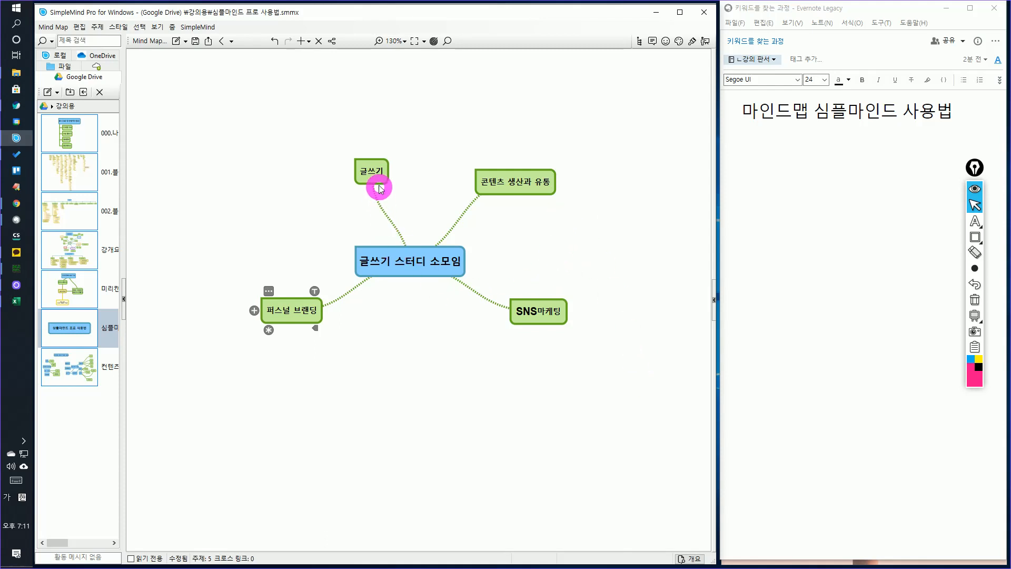
Spread the "글쓰기" and "콘텐츠 생산과 유통" topics outward and raise the central theme to the middle of its four child topics
{"action": "left_click_drag", "start_coordinate": [379, 188], "coordinate": [326, 196]}
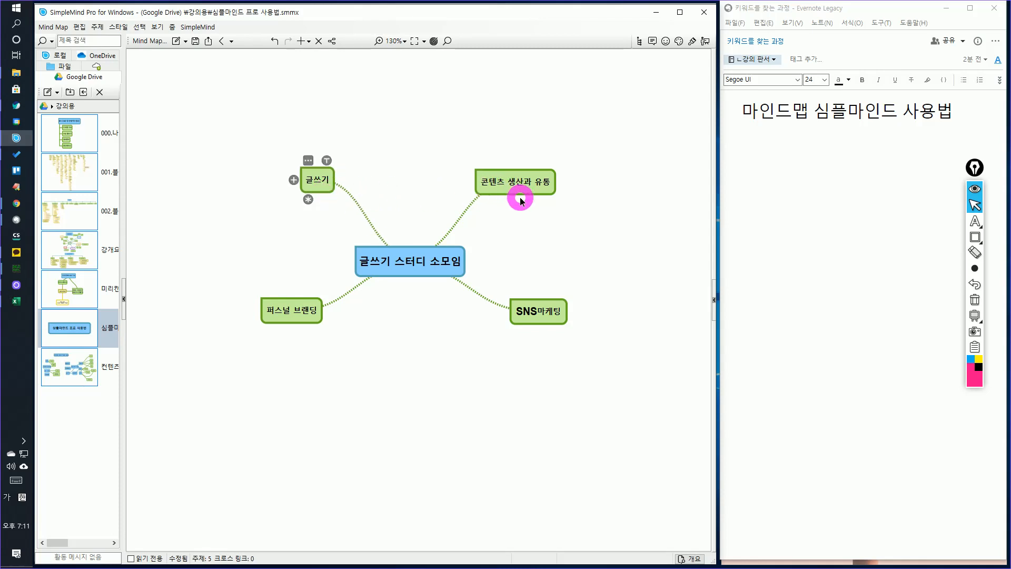
{"action": "left_click_drag", "start_coordinate": [521, 200], "coordinate": [537, 197]}
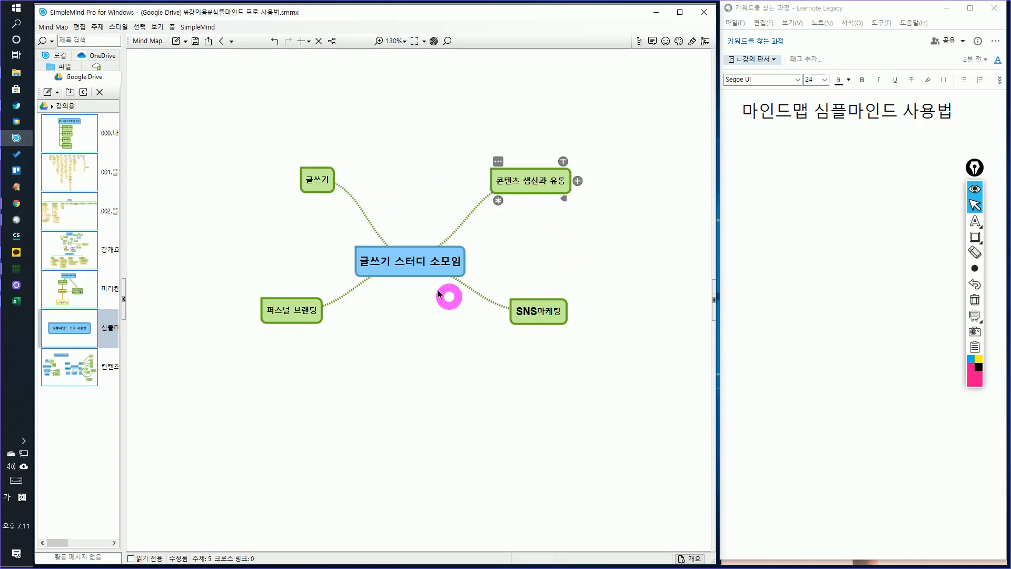
{"action": "left_click_drag", "start_coordinate": [432, 279], "coordinate": [435, 255]}
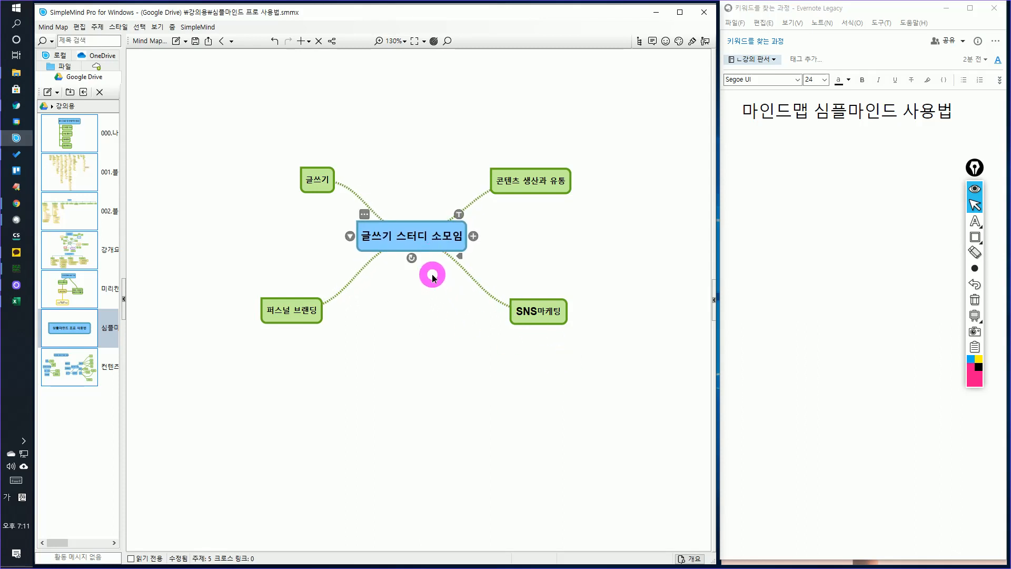
Select the central theme "글쓰기 스터디 소모임" together with its child topics and move the whole group upward
{"action": "double_click", "coordinate": [431, 250]}
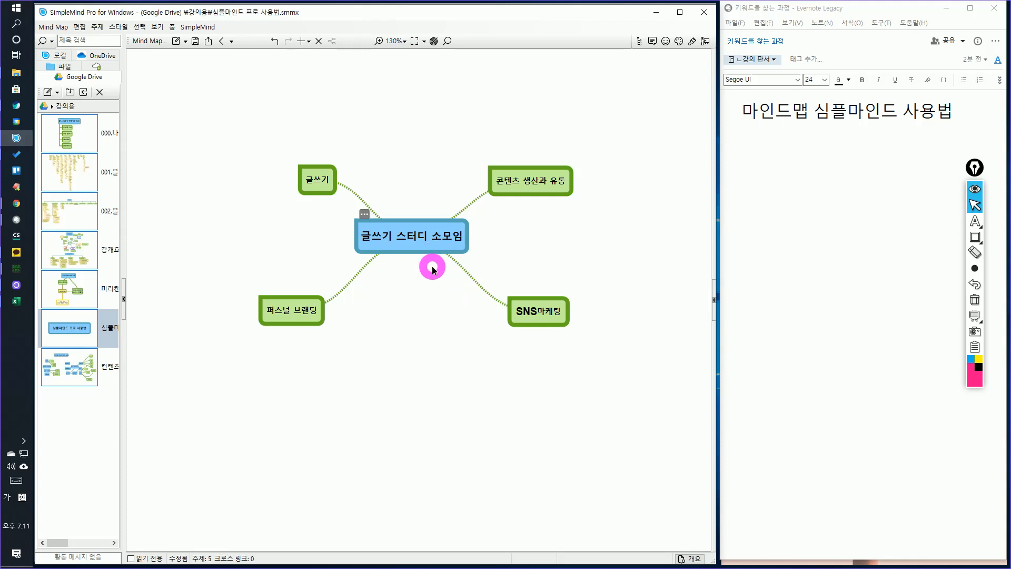
{"action": "left_click", "coordinate": [450, 345]}
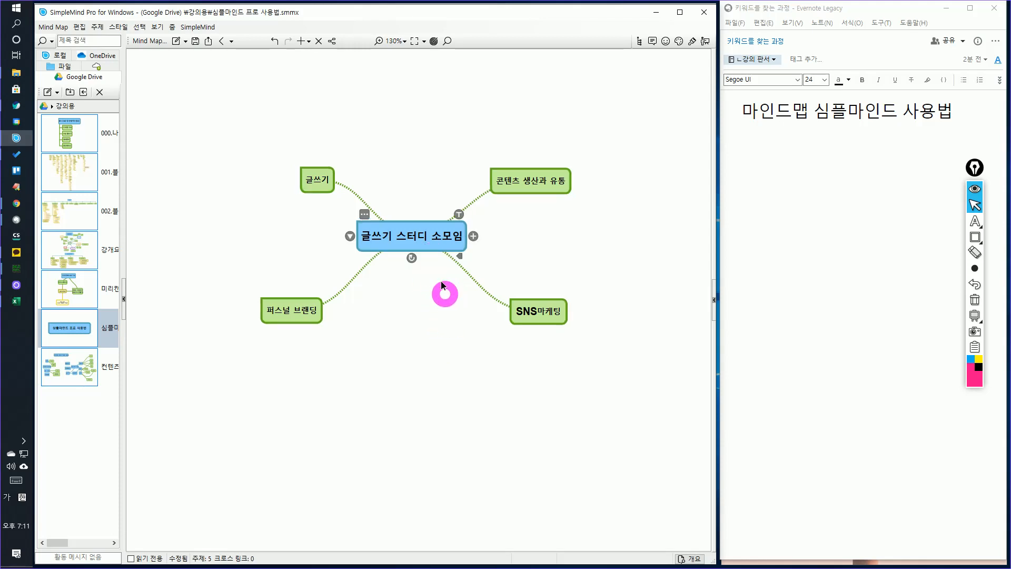
{"action": "double_click", "coordinate": [431, 254]}
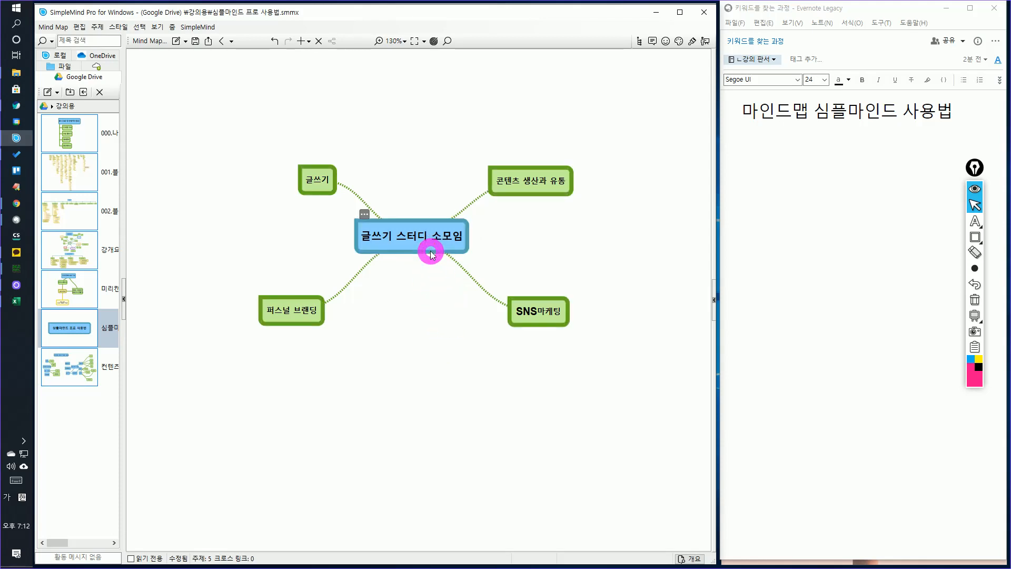
{"action": "left_click", "coordinate": [431, 254]}
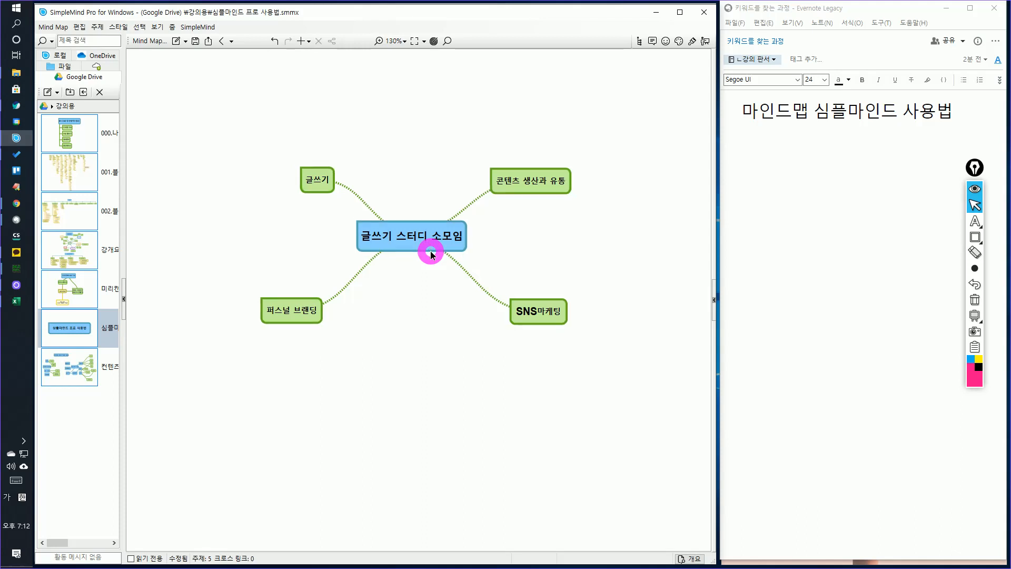
{"action": "left_click", "coordinate": [430, 254]}
{"action": "mouse_move", "coordinate": [431, 254]}
{"action": "left_mouse_down"}
{"action": "mouse_move", "coordinate": [424, 180]}
{"action": "mouse_move", "coordinate": [467, 264]}
{"action": "mouse_move", "coordinate": [442, 247]}
{"action": "mouse_move", "coordinate": [444, 169]}
{"action": "mouse_move", "coordinate": [440, 251]}
{"action": "left_mouse_up"}
{"action": "left_click", "coordinate": [469, 332]}
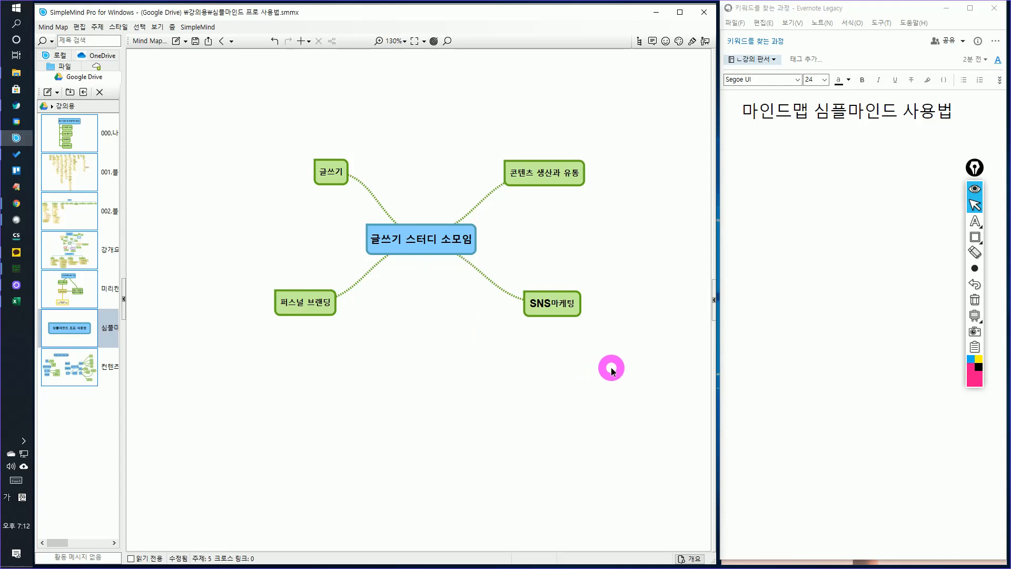
{"action": "left_click_drag", "start_coordinate": [430, 258], "coordinate": [422, 193]}
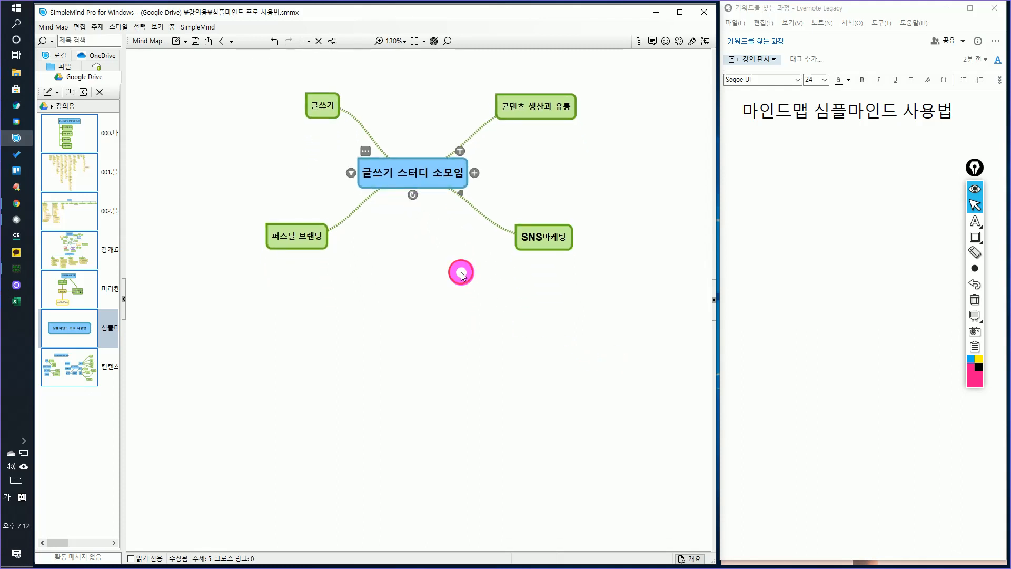
Add a second central theme titled "글쓰기와 퍼스널브랜딩 수익화가 이루어지는 개념도" in the empty area below the first map
{"action": "right_click", "coordinate": [325, 342]}
{"action": "mouse_move", "coordinate": [368, 347]}
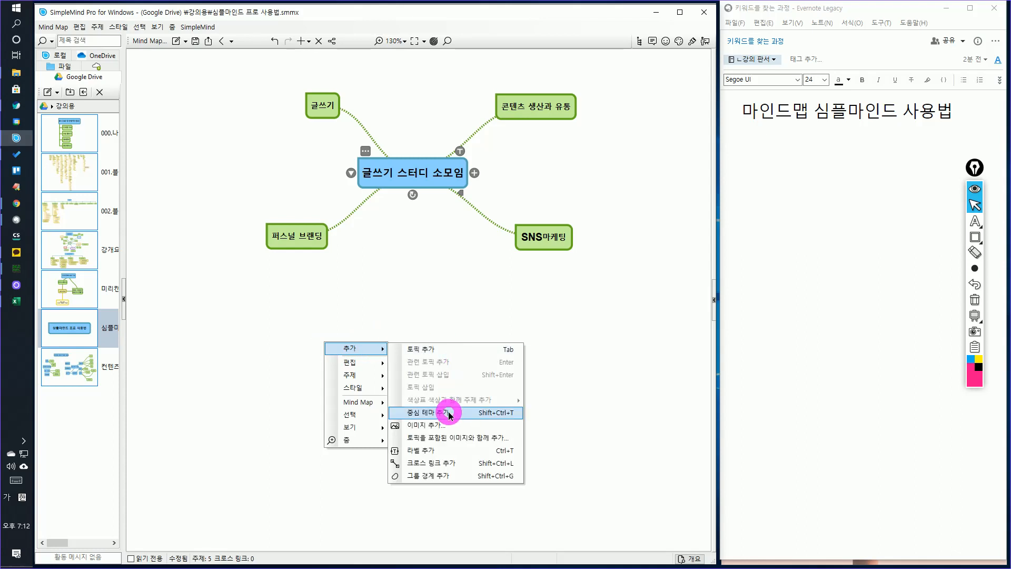
{"action": "left_click", "coordinate": [506, 410]}
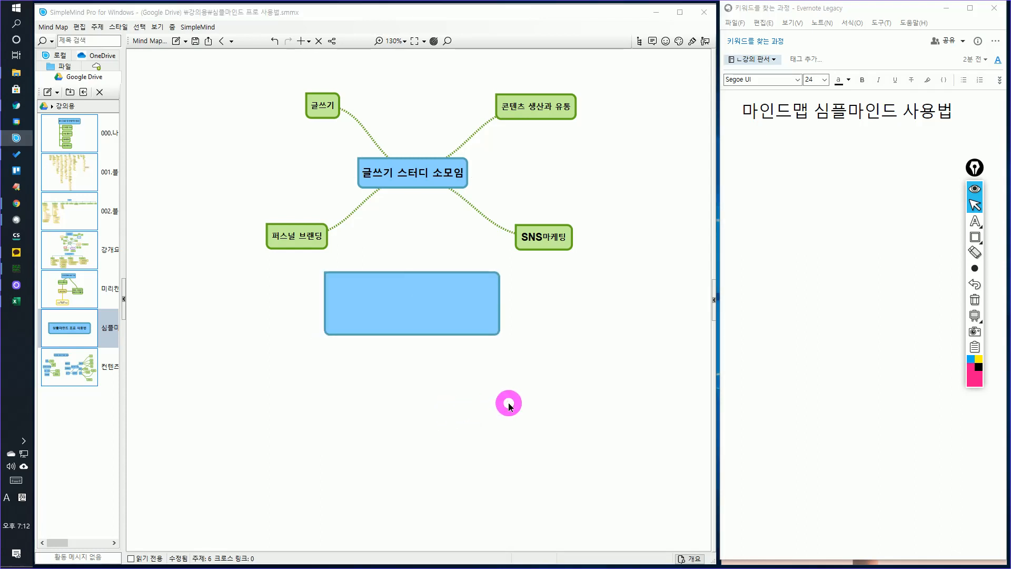
{"action": "type", "text": "글쓰기와 퍼스너"}
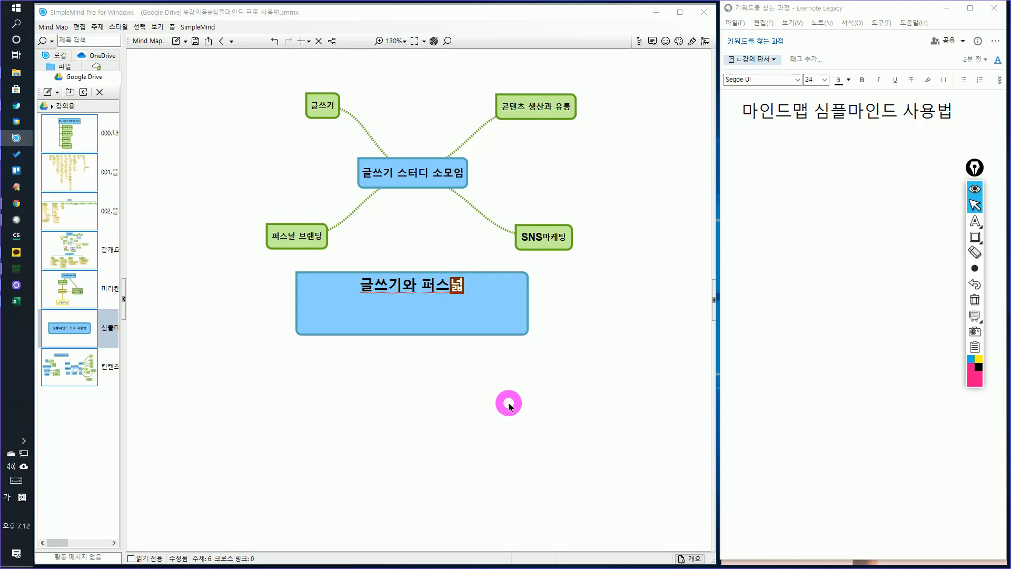
{"action": "type", "text": "널브랜딩 숭"}
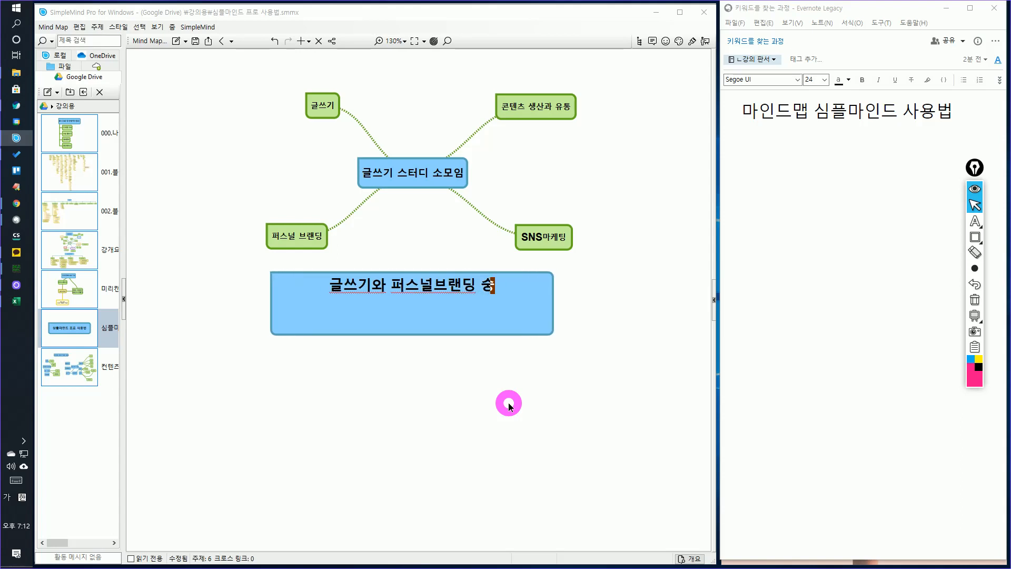
{"action": "key", "text": "BackSpace"}
{"action": "type", "text": "수익화가 ㅇ"}
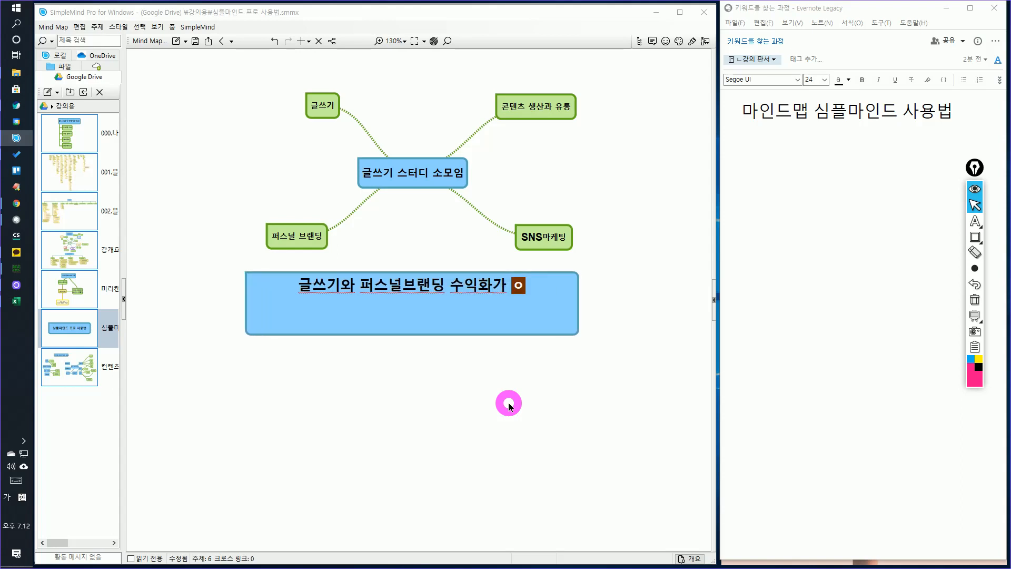
{"action": "type", "text": "이루어지는 "}
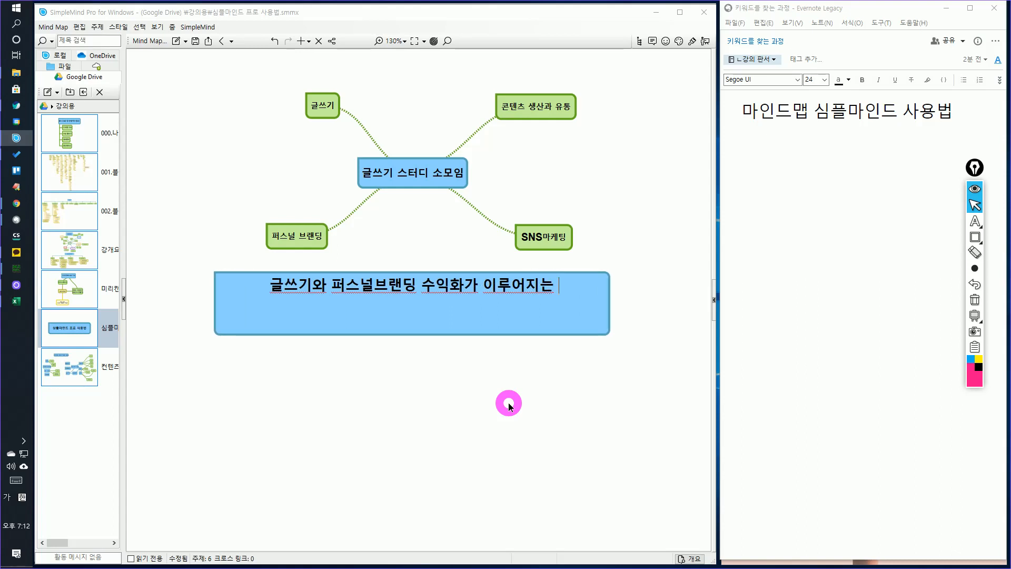
{"action": "type", "text": "개념도"}
{"action": "key", "text": "Return"}
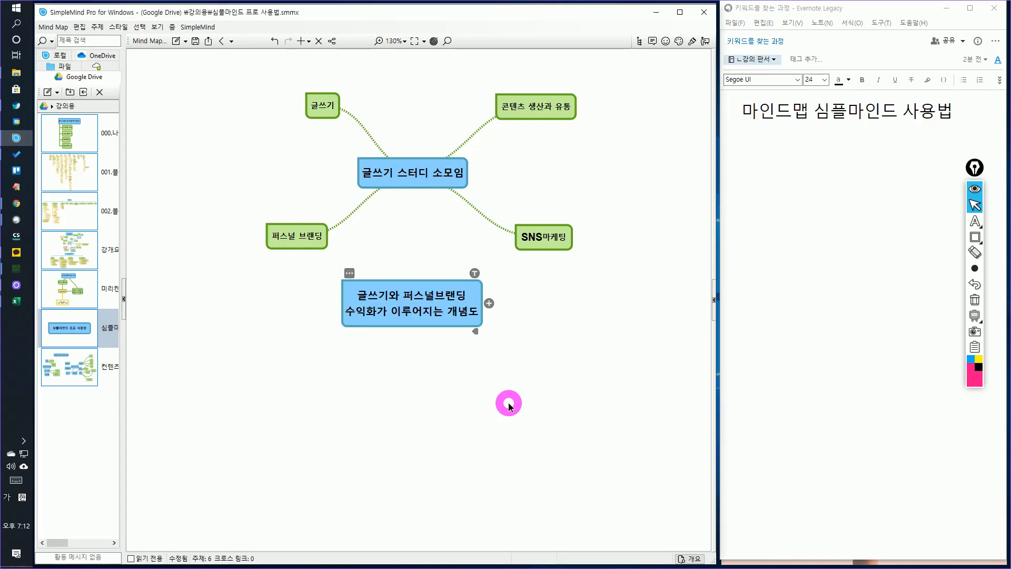
Move the second central theme further down, well clear of the first map's topics
{"action": "scroll", "coordinate": [515, 298], "scroll_direction": "down", "scroll_amount": 1}
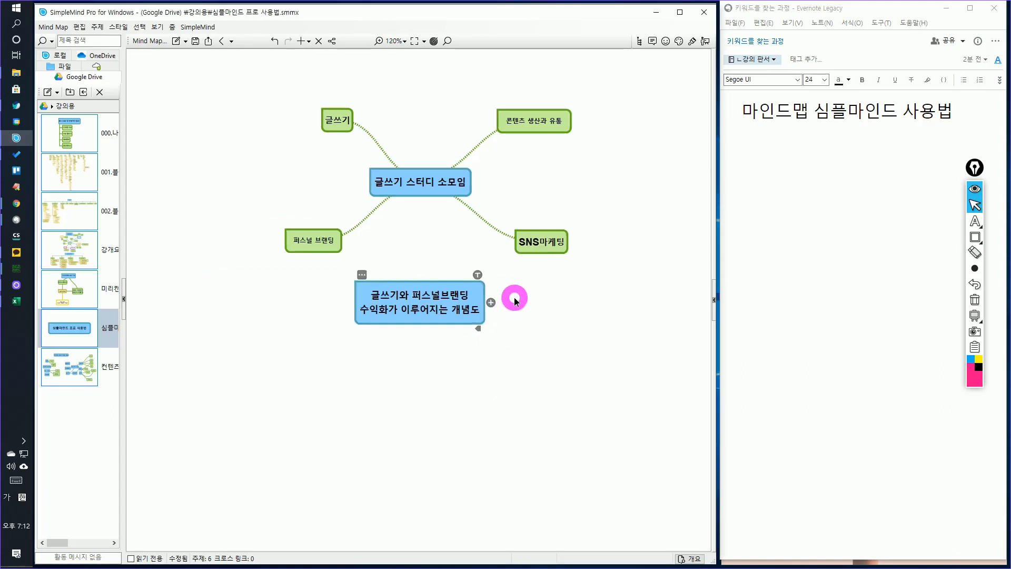
{"action": "scroll", "coordinate": [514, 297], "scroll_direction": "down", "scroll_amount": 1}
{"action": "scroll", "coordinate": [514, 297], "scroll_direction": "up", "scroll_amount": 2}
{"action": "left_click_drag", "start_coordinate": [535, 378], "coordinate": [524, 225]}
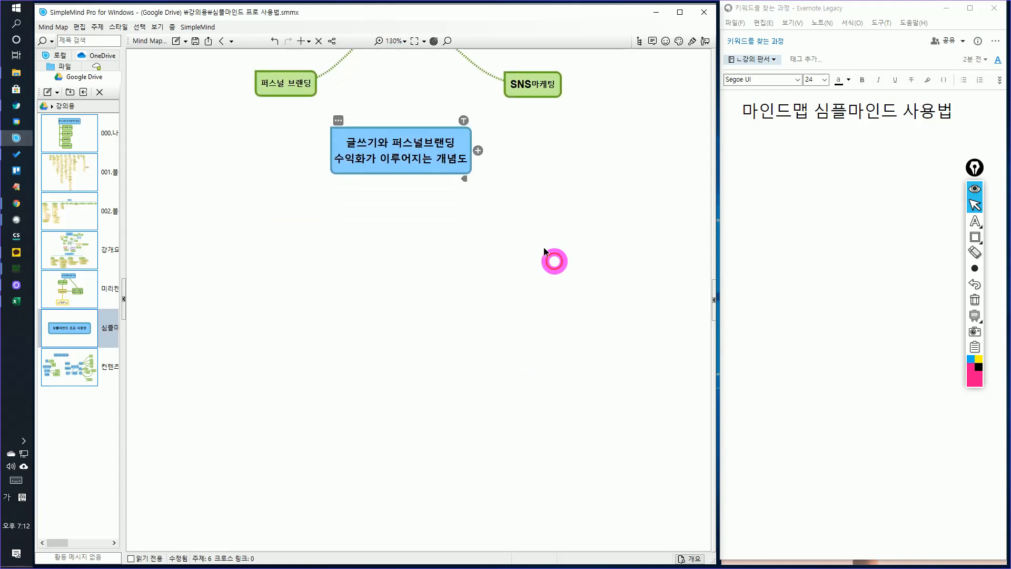
{"action": "left_click_drag", "start_coordinate": [425, 172], "coordinate": [451, 302]}
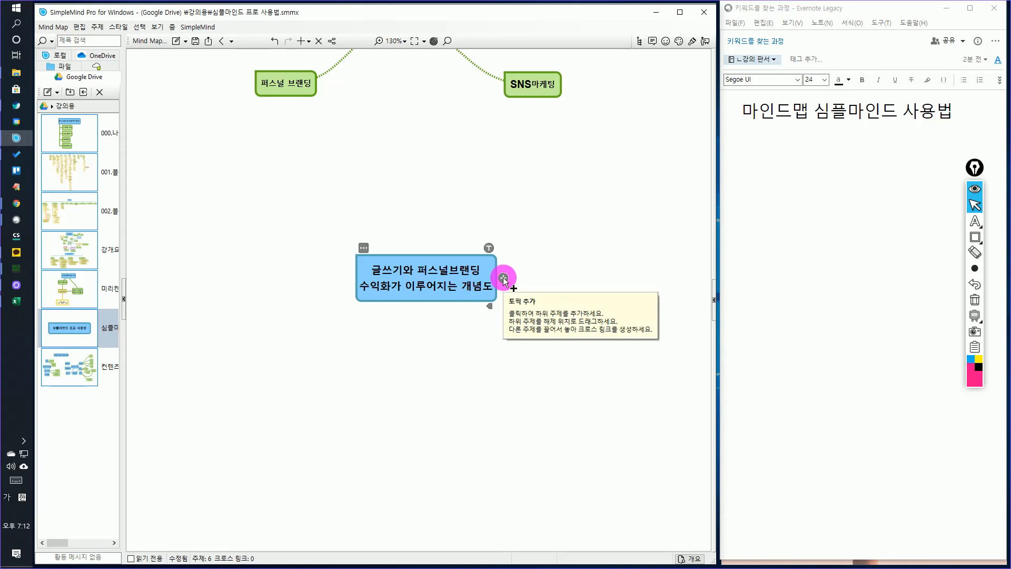
Add a child topic "글감 찾아야 된다" to the second central theme and place it to the theme's upper left
{"action": "left_click", "coordinate": [503, 278]}
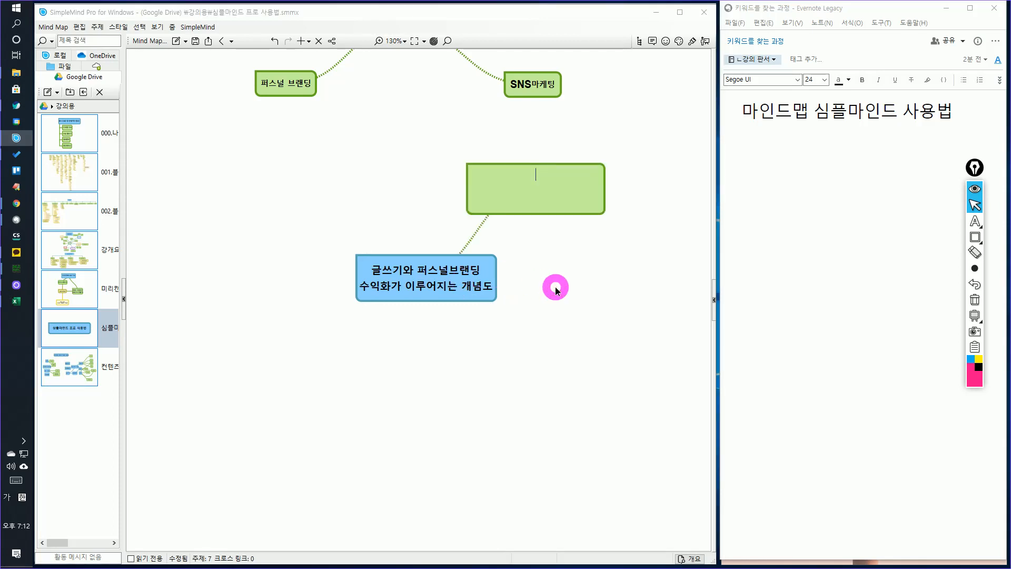
{"action": "type", "text": "글가 찾아야 된"}
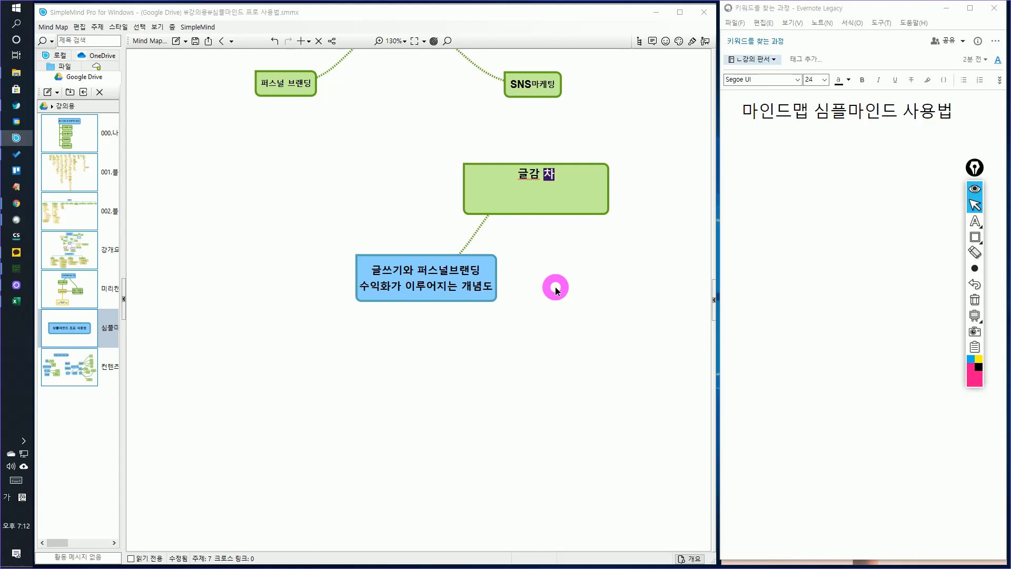
{"action": "type", "text": "다"}
{"action": "key", "text": "Return"}
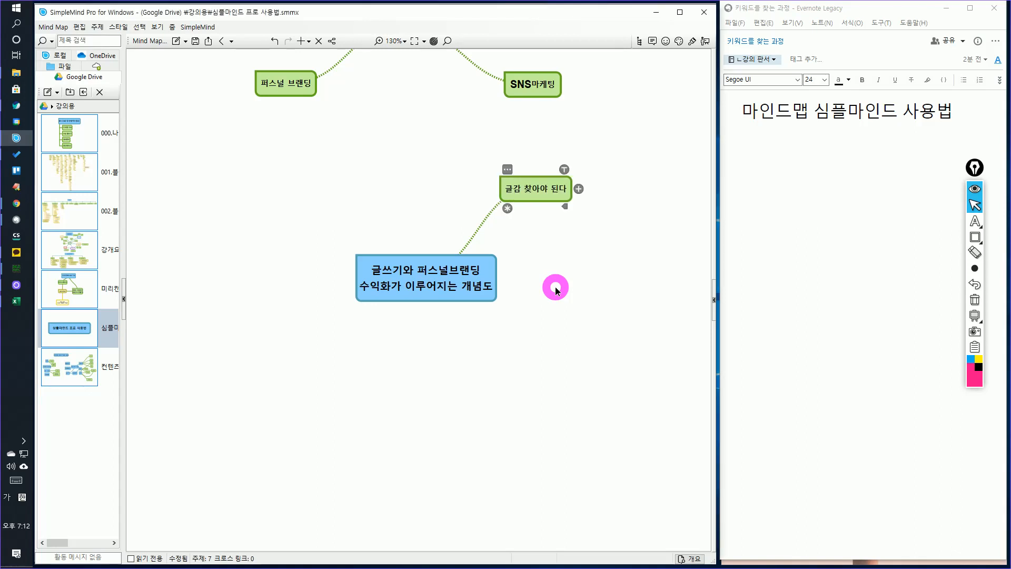
{"action": "left_click_drag", "start_coordinate": [564, 192], "coordinate": [263, 279]}
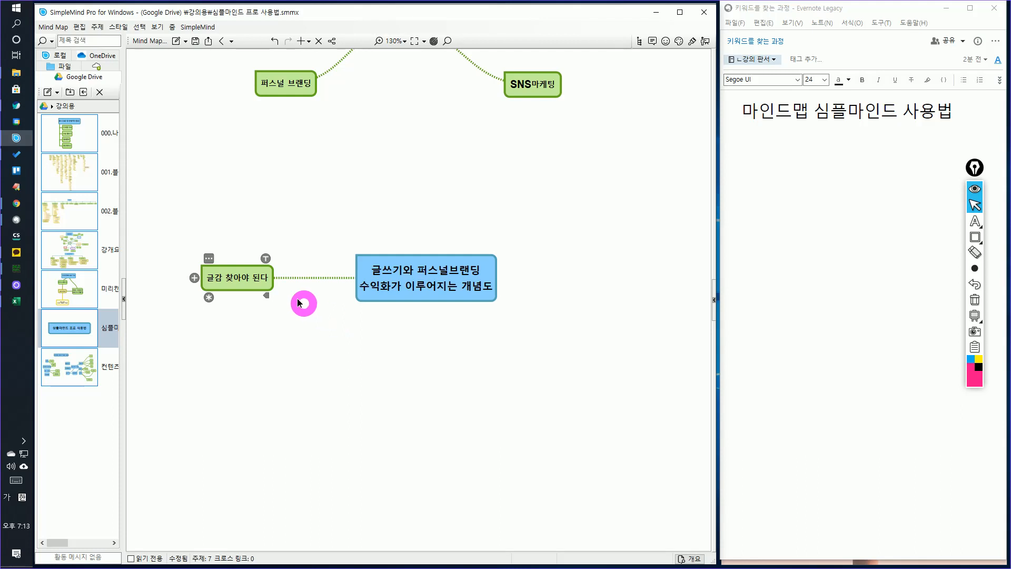
{"action": "left_click_drag", "start_coordinate": [266, 279], "coordinate": [284, 203]}
Add a subtopic "어디에서 글감을 구할거냐" under "글감 찾아야 된다" and place it to that topic's lower left
{"action": "left_click", "coordinate": [218, 197]}
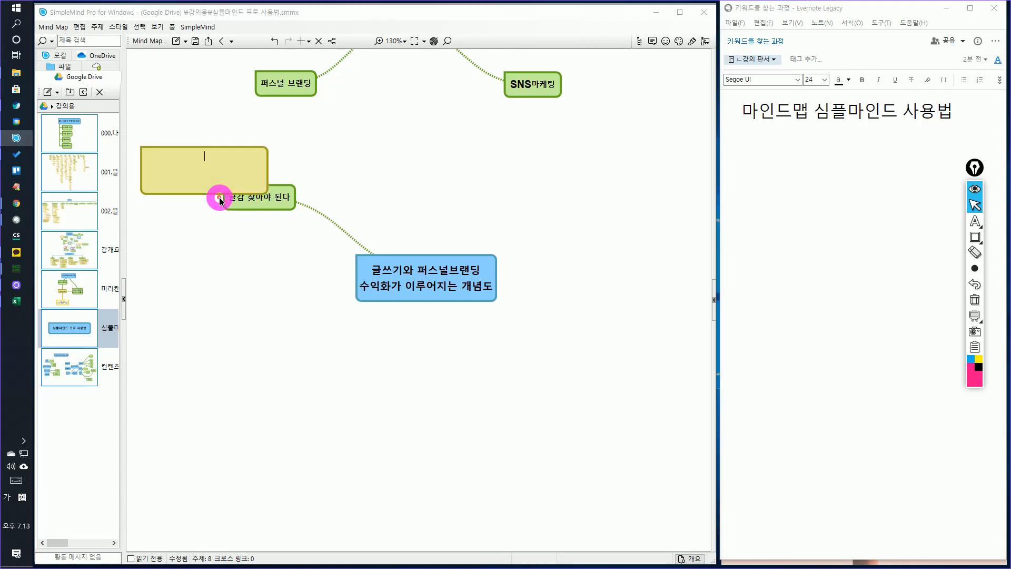
{"action": "type", "text": "어디에서 글감을"}
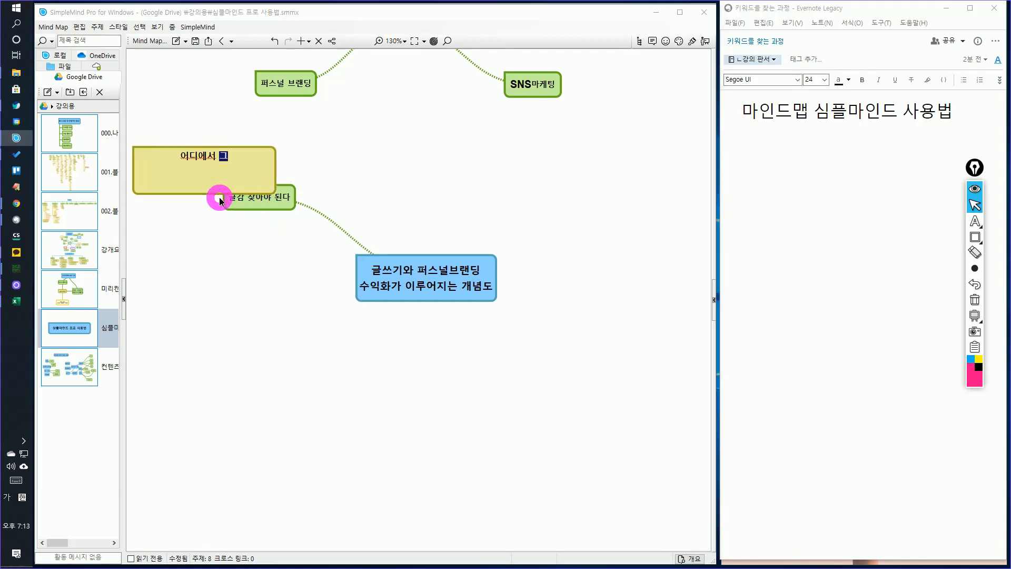
{"action": "type", "text": " 구할거냐"}
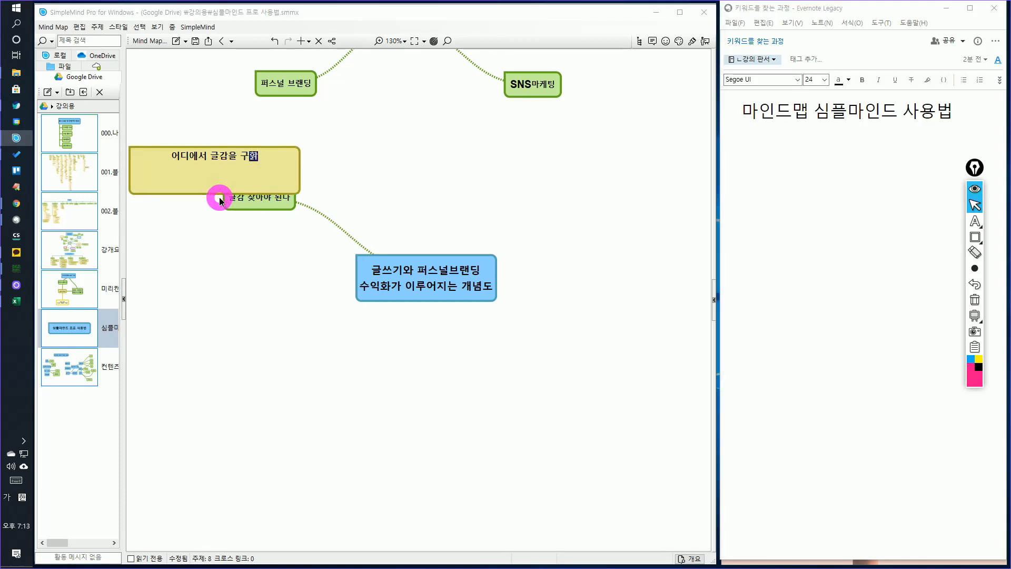
{"action": "key", "text": "Return"}
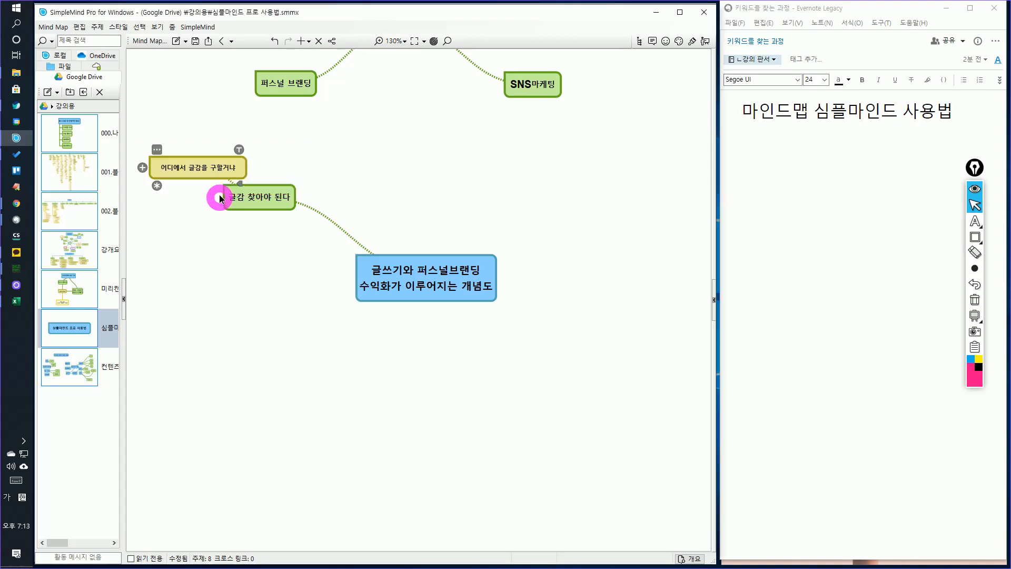
{"action": "left_click_drag", "start_coordinate": [212, 179], "coordinate": [205, 258]}
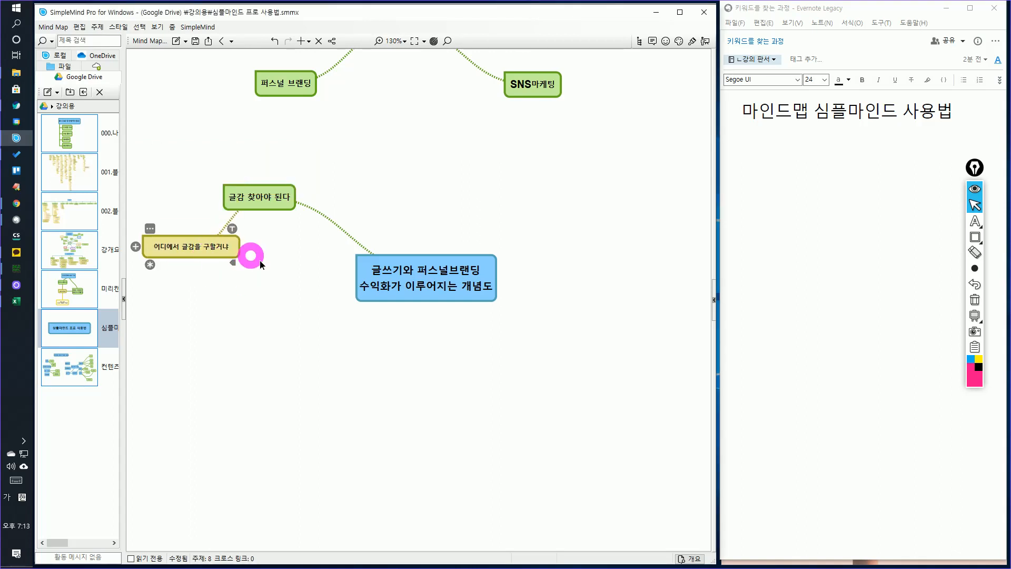
Add the subtopics "도서관" and "독서" under "어디에서 글감을 구할거냐"
{"action": "left_click", "coordinate": [203, 241]}
{"action": "left_click", "coordinate": [135, 246]}
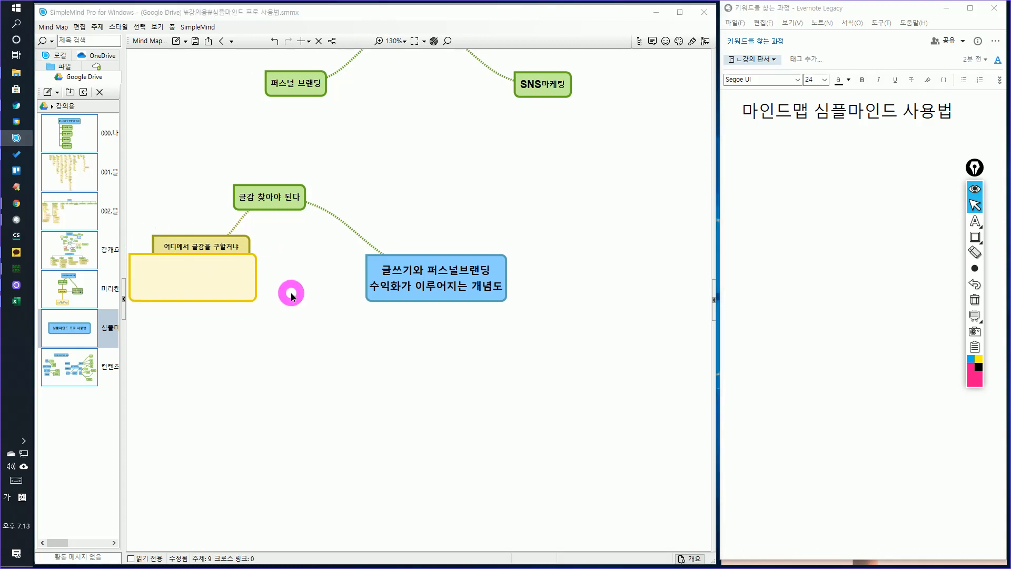
{"action": "type", "text": "도서관"}
{"action": "key", "text": "Return"}
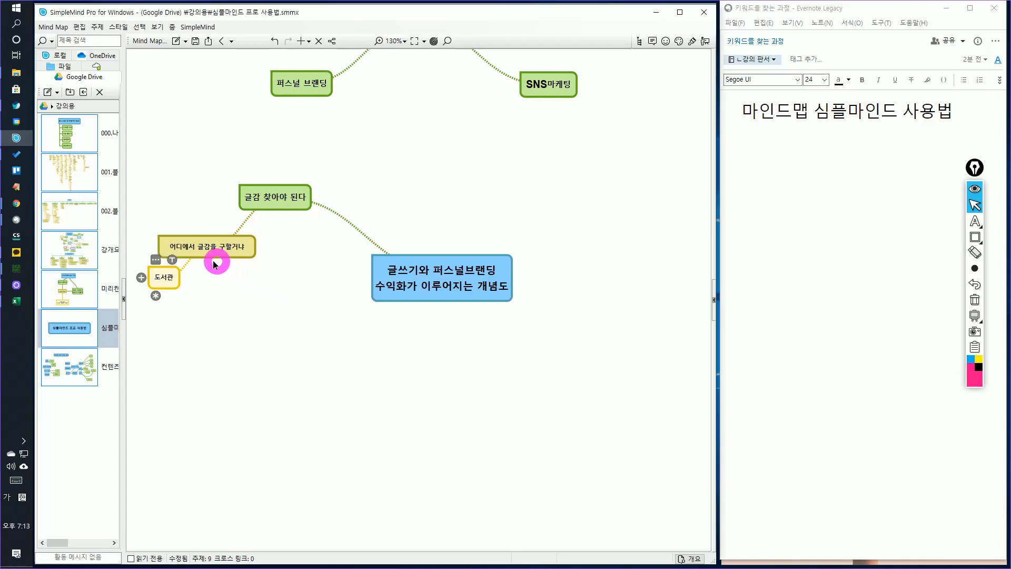
{"action": "left_click", "coordinate": [191, 246]}
{"action": "left_click", "coordinate": [153, 246]}
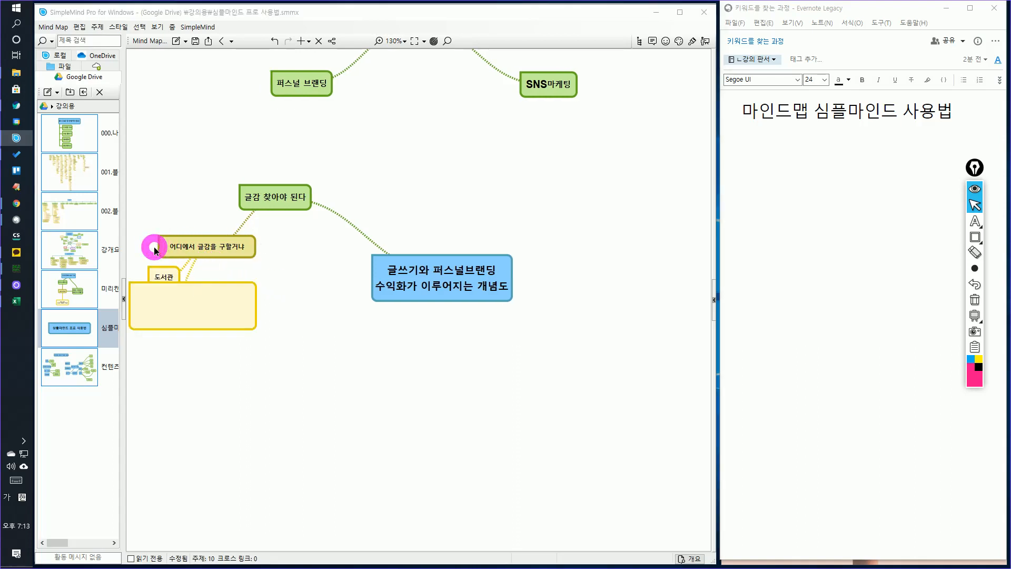
{"action": "type", "text": "독서"}
{"action": "key", "text": "Return"}
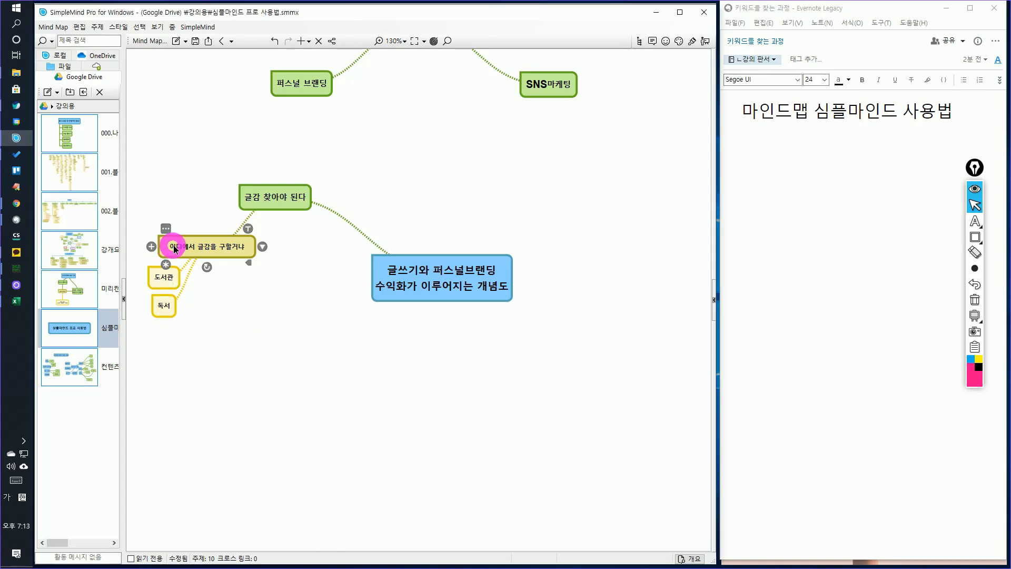
Add a third subtopic "인터넷" under "어디에서 글감을 구할거냐"
{"action": "left_click", "coordinate": [151, 247]}
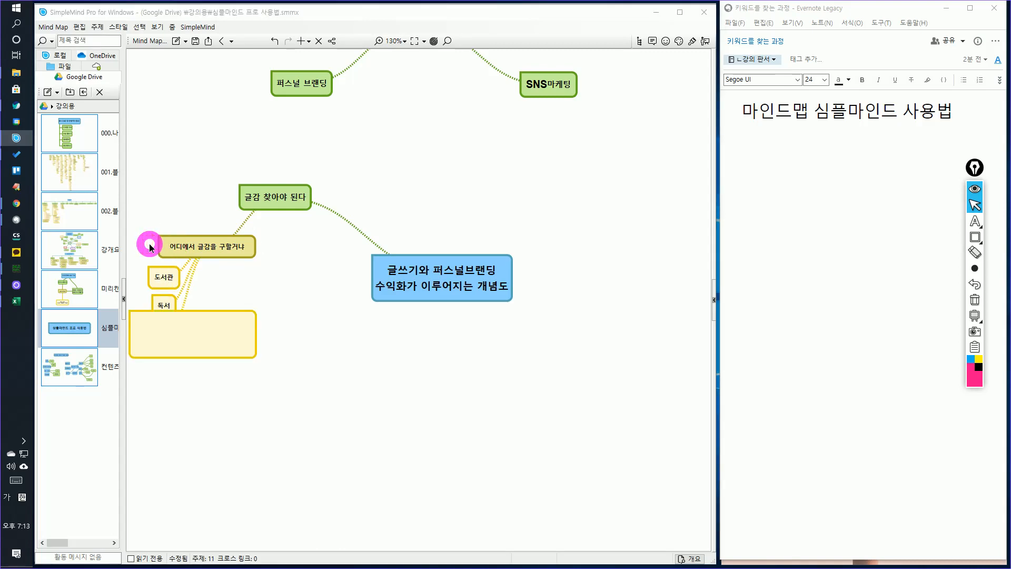
{"action": "type", "text": "이;ㄴ터넷"}
{"action": "key", "text": "BackSpace"}
{"action": "key", "text": "BackSpace"}
{"action": "key", "text": "BackSpace"}
{"action": "key", "text": "BackSpace"}
{"action": "key", "text": "BackSpace"}
{"action": "type", "text": "인턴"}
{"action": "type", "text": "넷"}
{"action": "key", "text": "Return"}
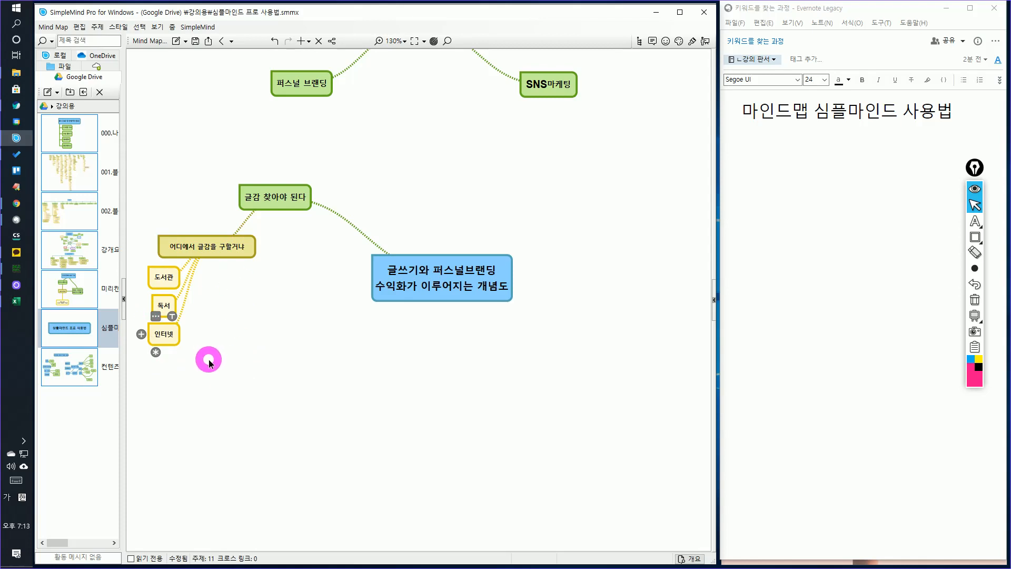
Add the subtopics "신문사설" and "이매거진" under "어디에서 글감을 구할거냐"
{"action": "left_click", "coordinate": [202, 247]}
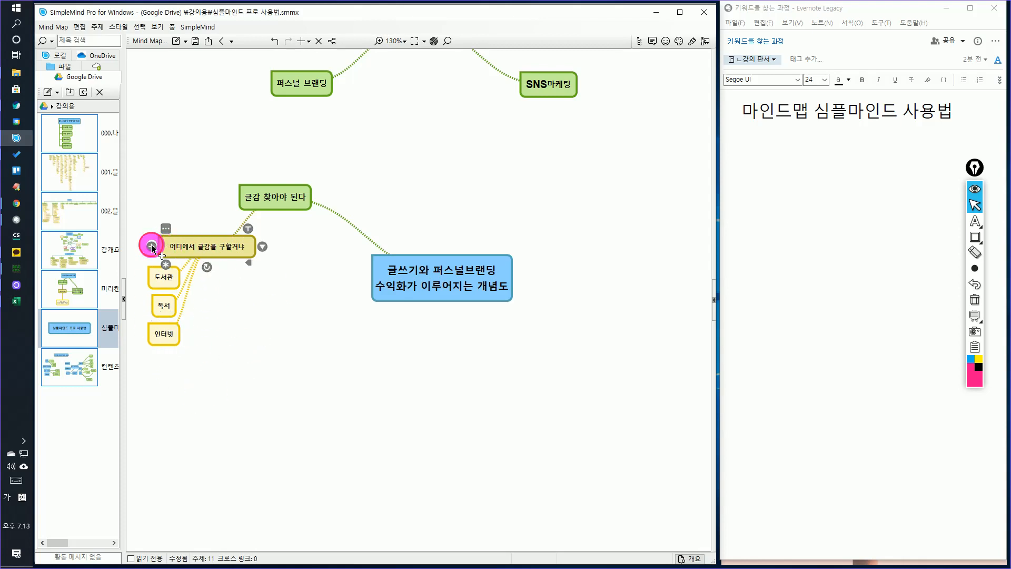
{"action": "left_click", "coordinate": [152, 246]}
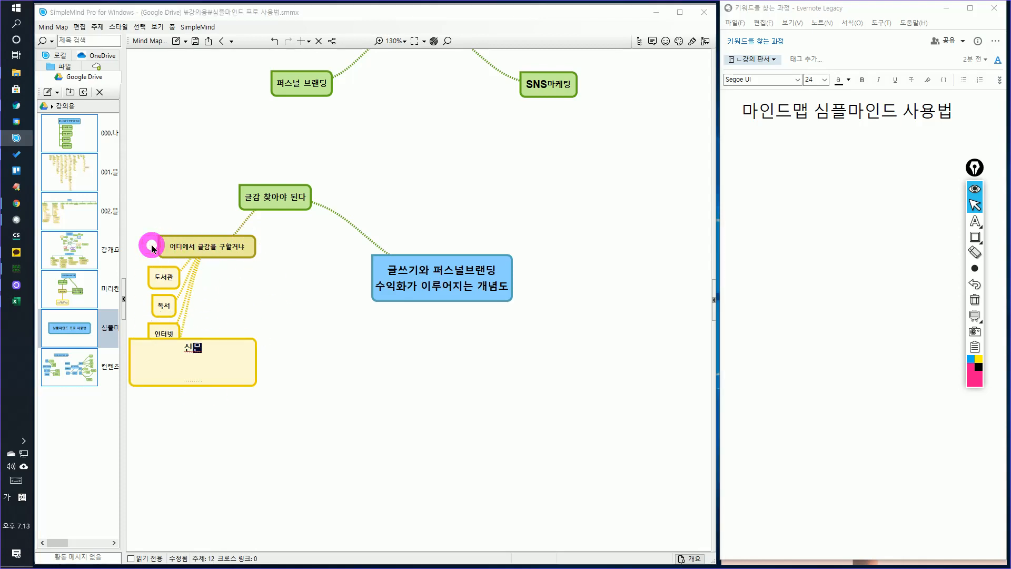
{"action": "type", "text": "신문ㅅㅏ설"}
{"action": "key", "text": "Return"}
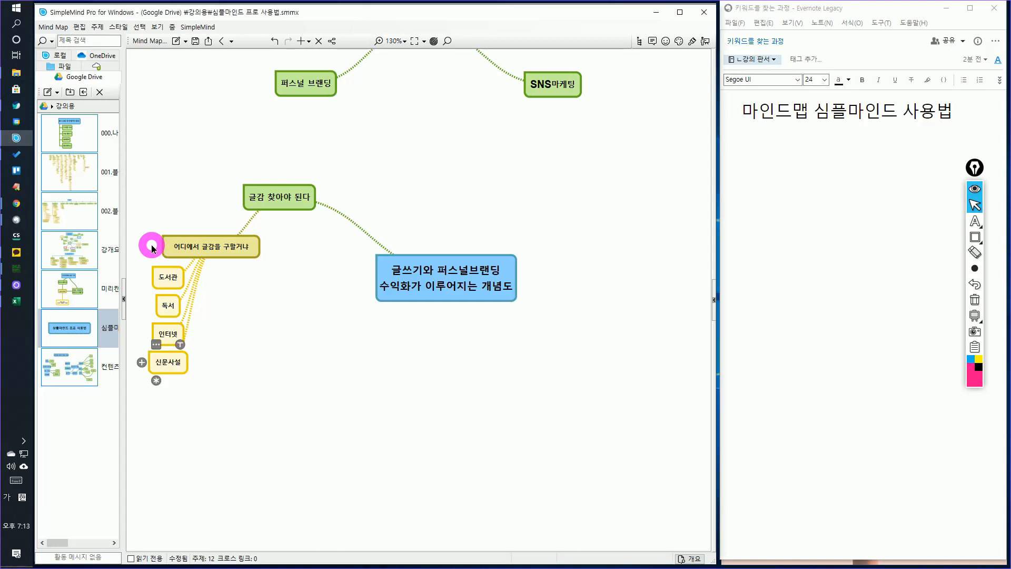
{"action": "left_click", "coordinate": [236, 242]}
{"action": "left_click", "coordinate": [155, 246]}
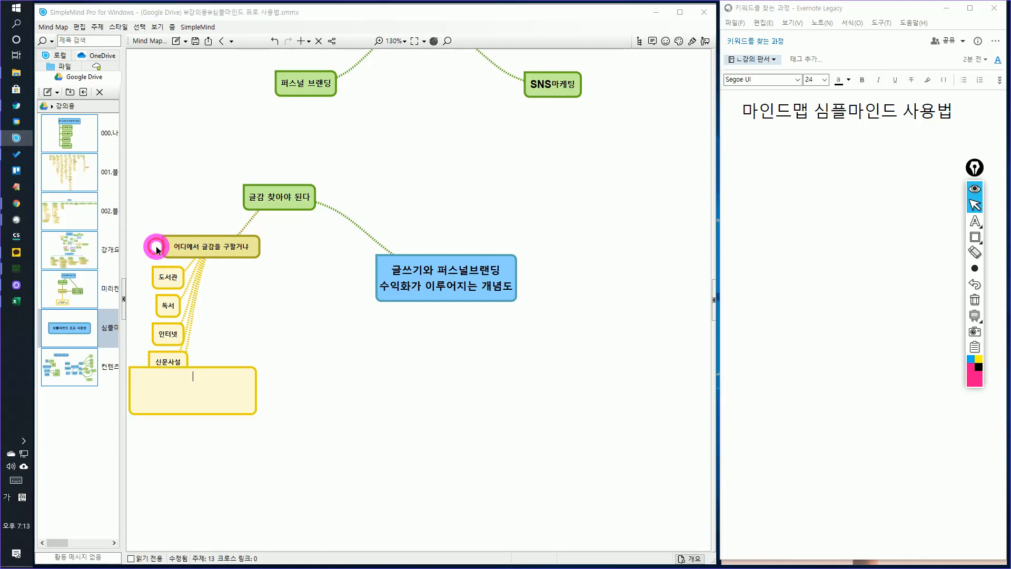
{"action": "type", "text": "이마ㅣ거진"}
{"action": "key", "text": "Return"}
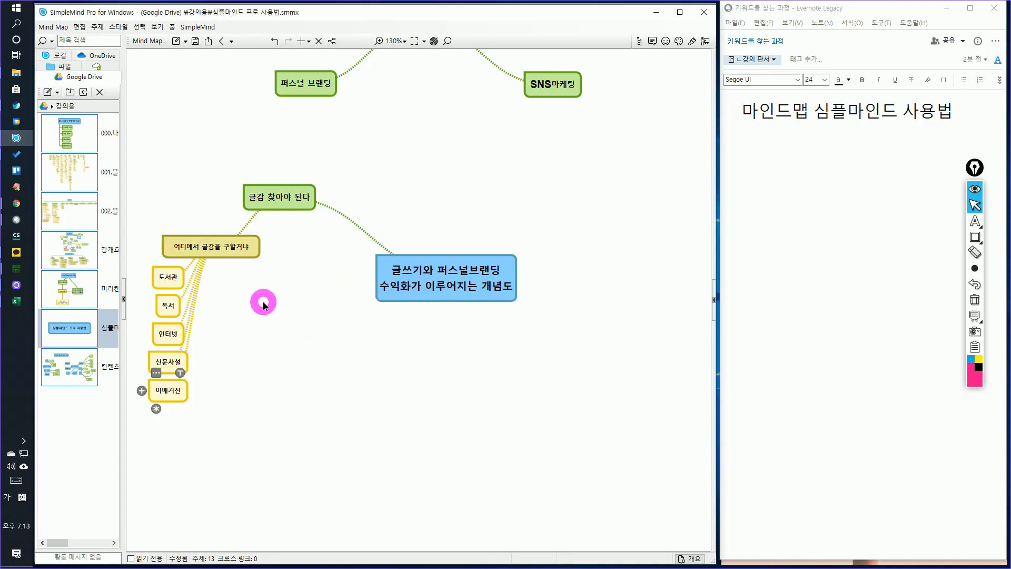
Move the topic "글감 찾아야 된다" further left so it sits directly above "어디에서 글감을 구할거냐"
{"action": "left_click", "coordinate": [271, 205]}
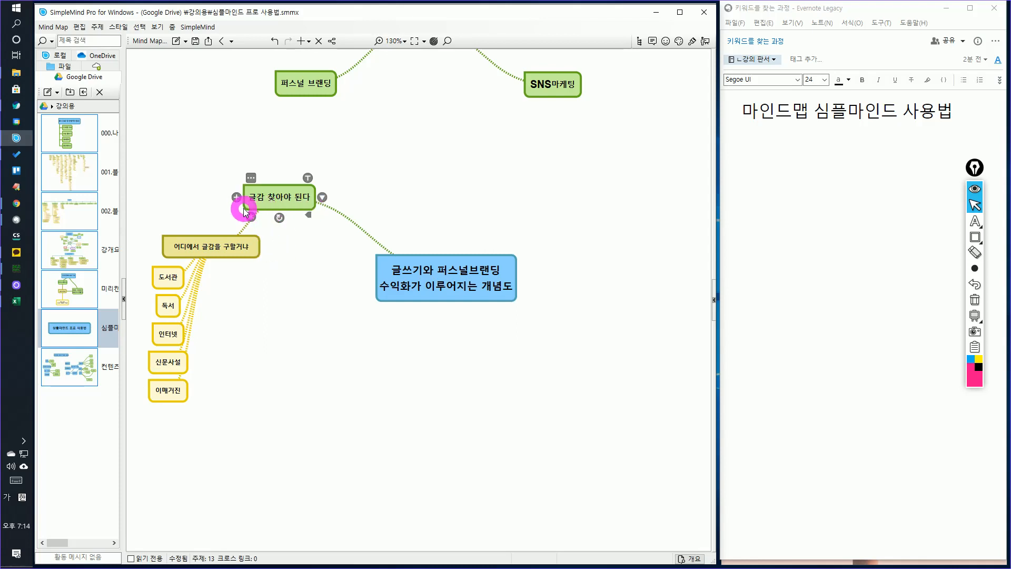
{"action": "left_click_drag", "start_coordinate": [276, 200], "coordinate": [216, 207]}
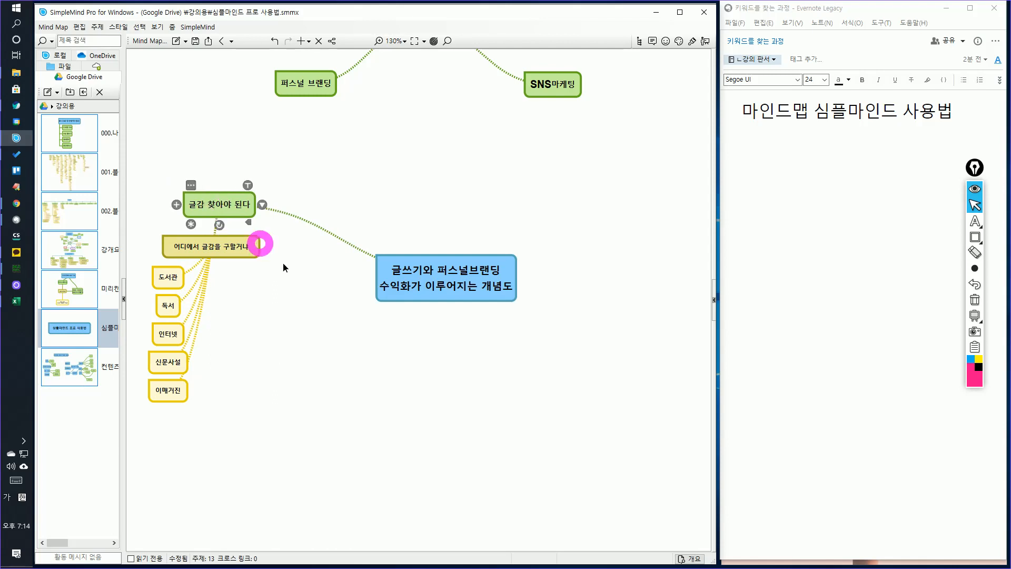
Add a child topic "기록!!!" to the second central theme and place it to the theme's left
{"action": "left_click", "coordinate": [390, 299]}
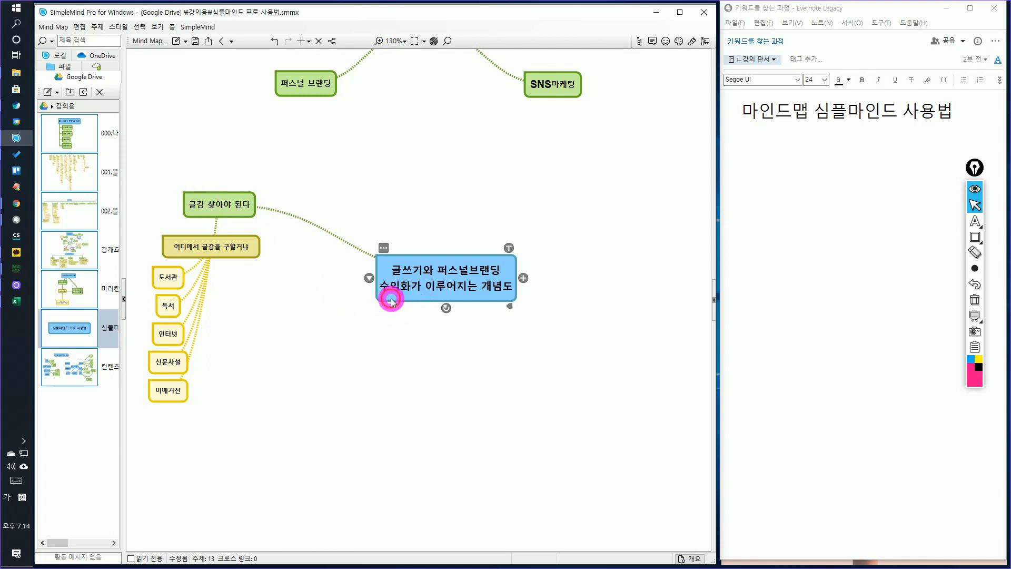
{"action": "left_click", "coordinate": [523, 278]}
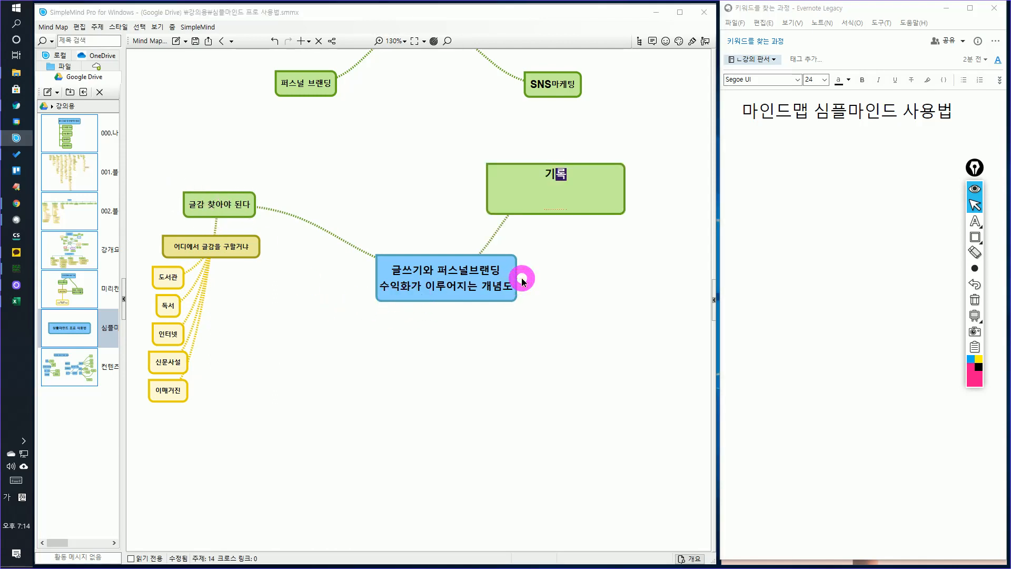
{"action": "type", "text": "기록!!!"}
{"action": "key", "text": "Return"}
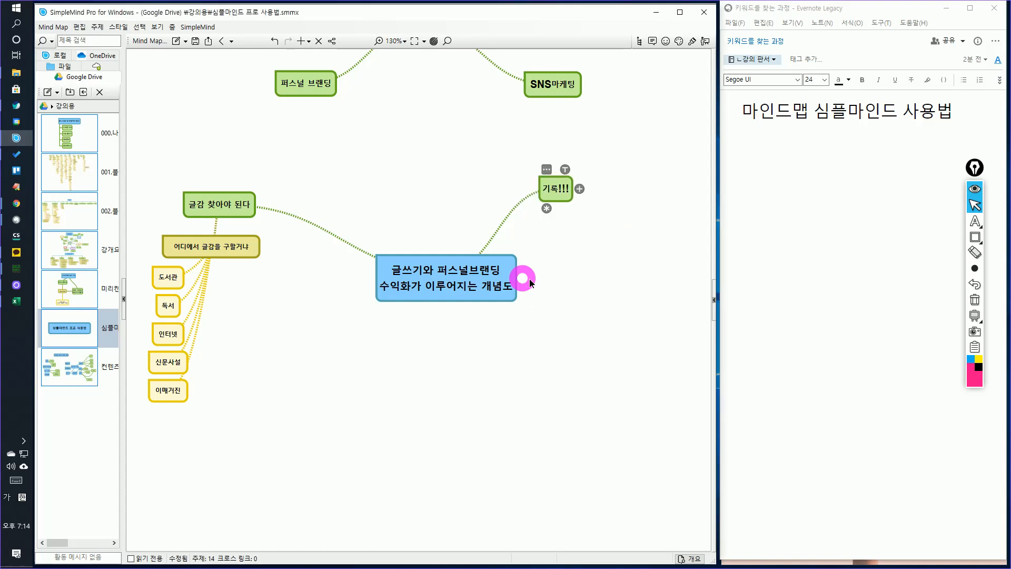
{"action": "left_click_drag", "start_coordinate": [562, 196], "coordinate": [308, 281]}
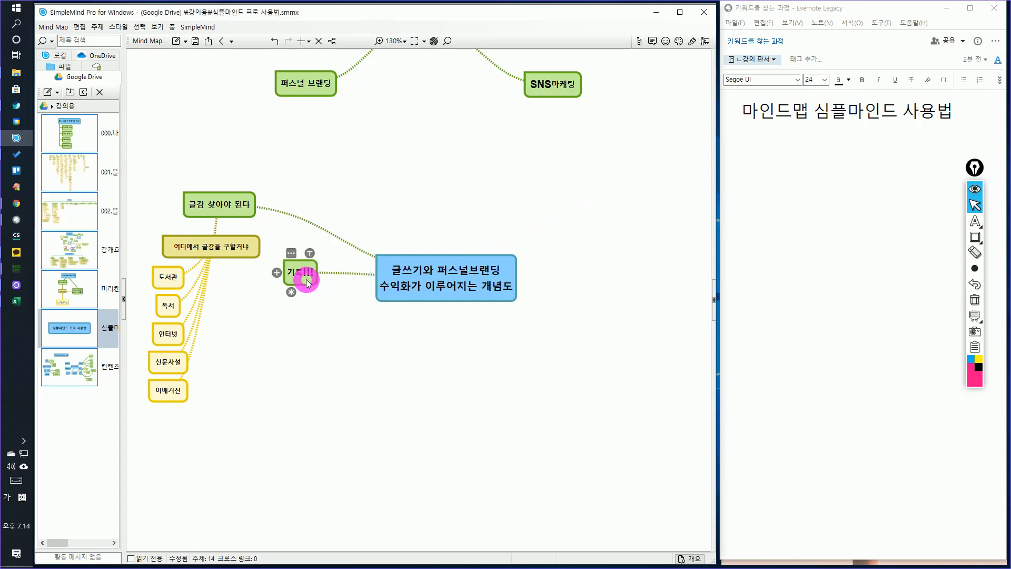
Add a subtopic "에버노트" under "기록!!!" and place it directly below that topic
{"action": "left_click", "coordinate": [278, 273]}
{"action": "type", "text": "에버"}
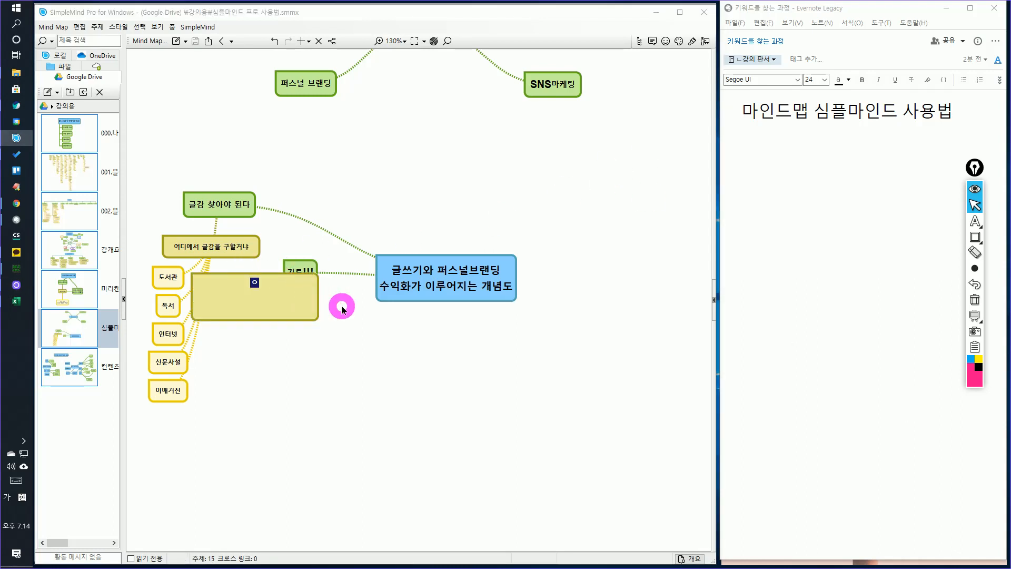
{"action": "type", "text": "노트"}
{"action": "key", "text": "Return"}
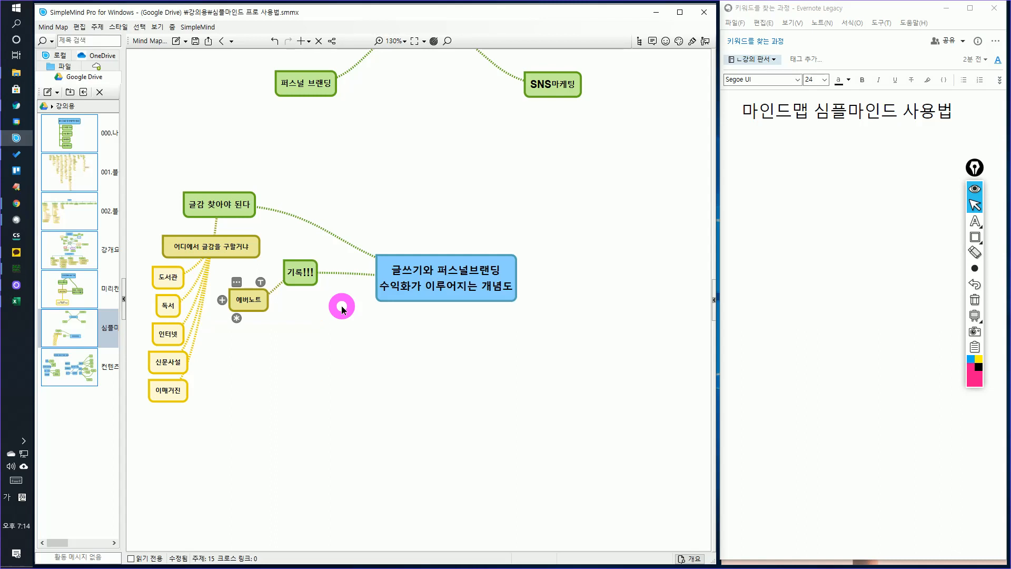
{"action": "left_click_drag", "start_coordinate": [248, 304], "coordinate": [305, 335]}
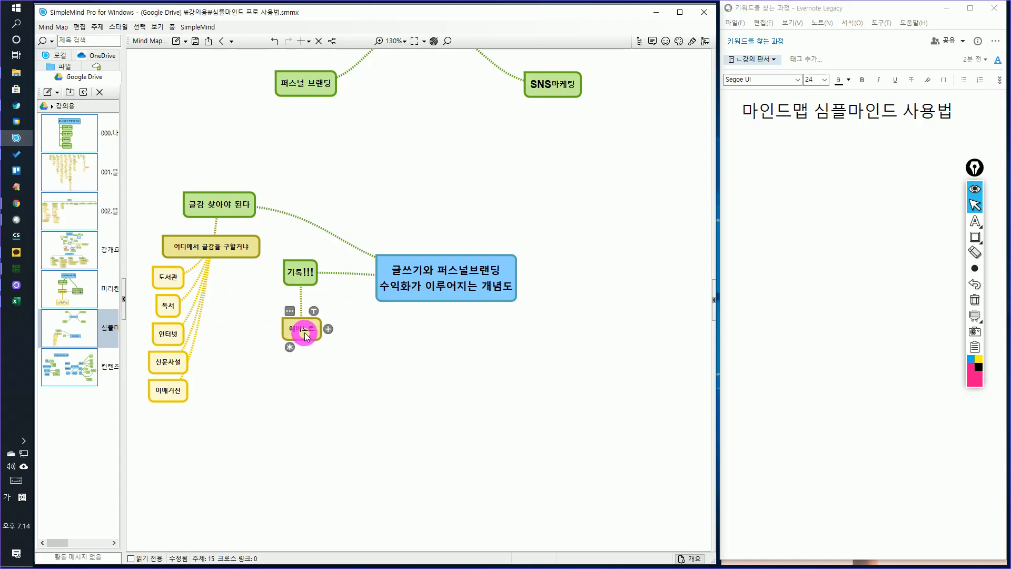
Create a crosslink from the topic "글감 찾아야 된다" to the topic "기록!!!"
{"action": "left_click", "coordinate": [243, 216]}
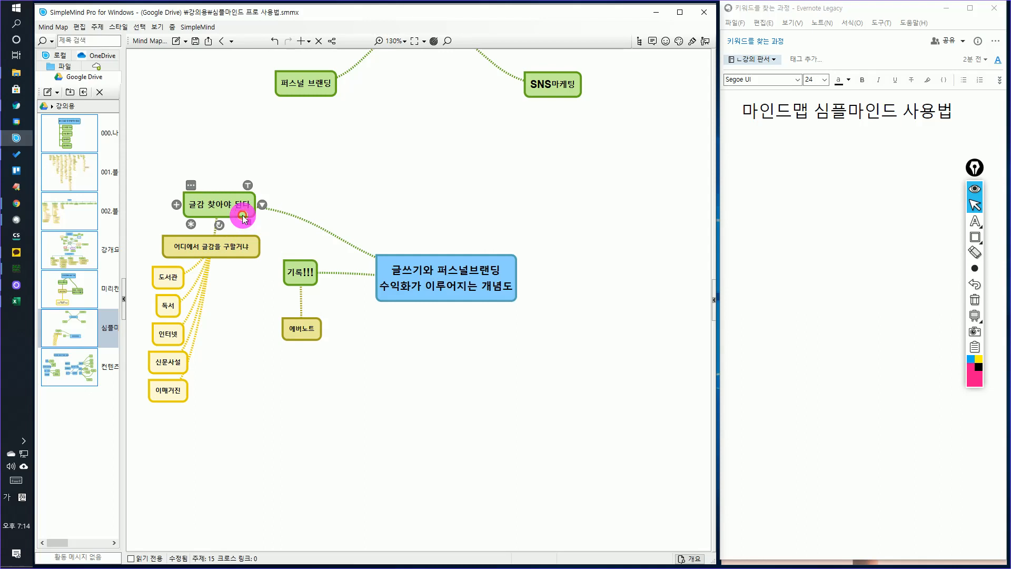
{"action": "left_click", "coordinate": [190, 183]}
{"action": "left_click", "coordinate": [256, 179]}
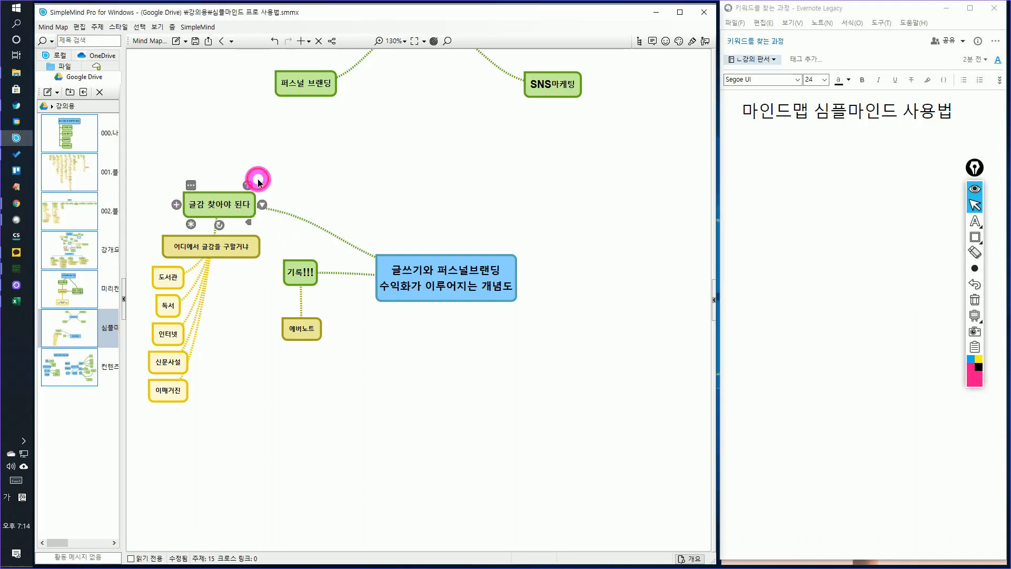
{"action": "left_click", "coordinate": [303, 263]}
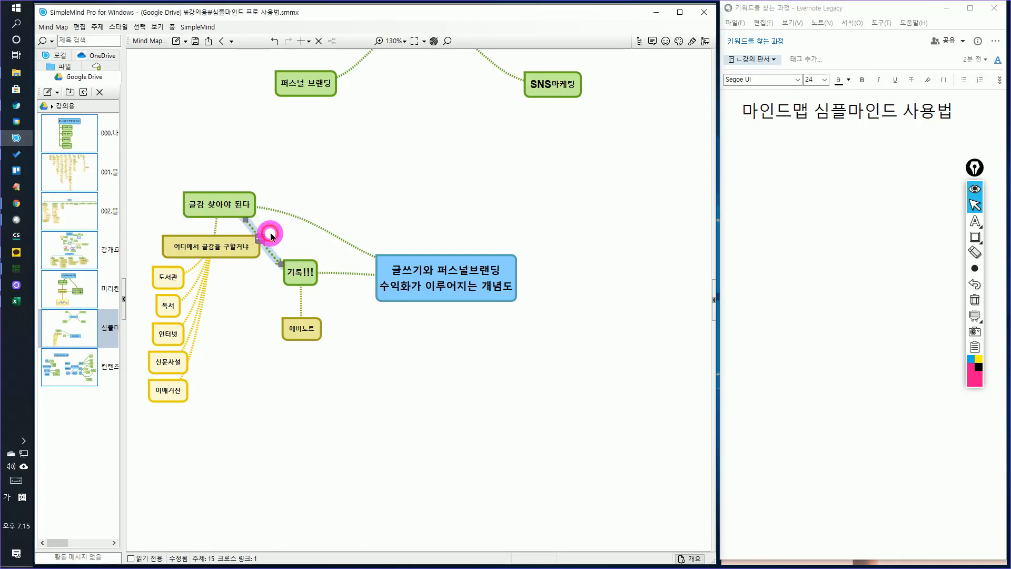
{"action": "left_click", "coordinate": [264, 275]}
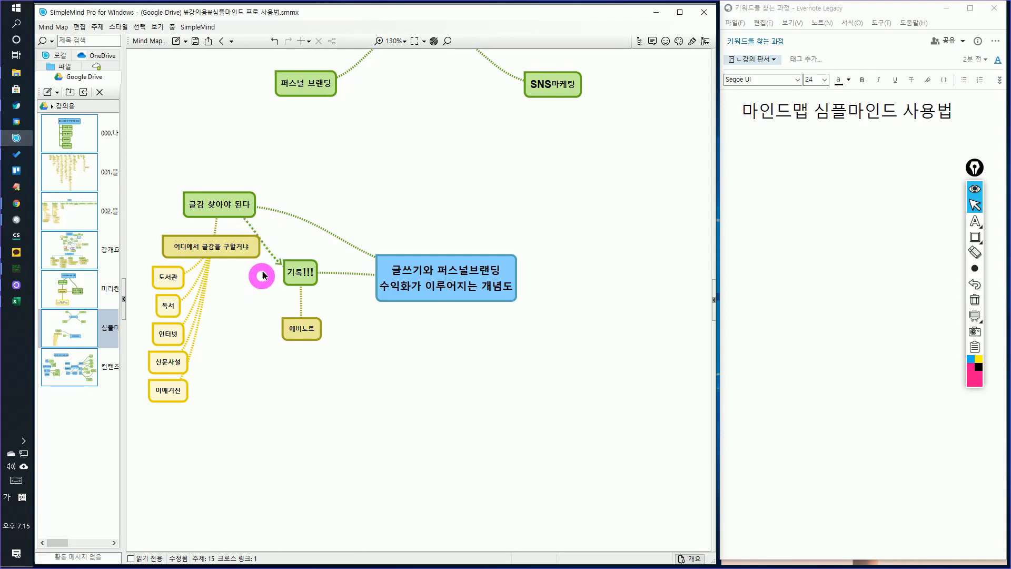
Shift "어디에서 글감을 구할거냐" and its subtopics slightly left, clear of the crosslink to "기록!!!"
{"action": "left_click", "coordinate": [264, 243]}
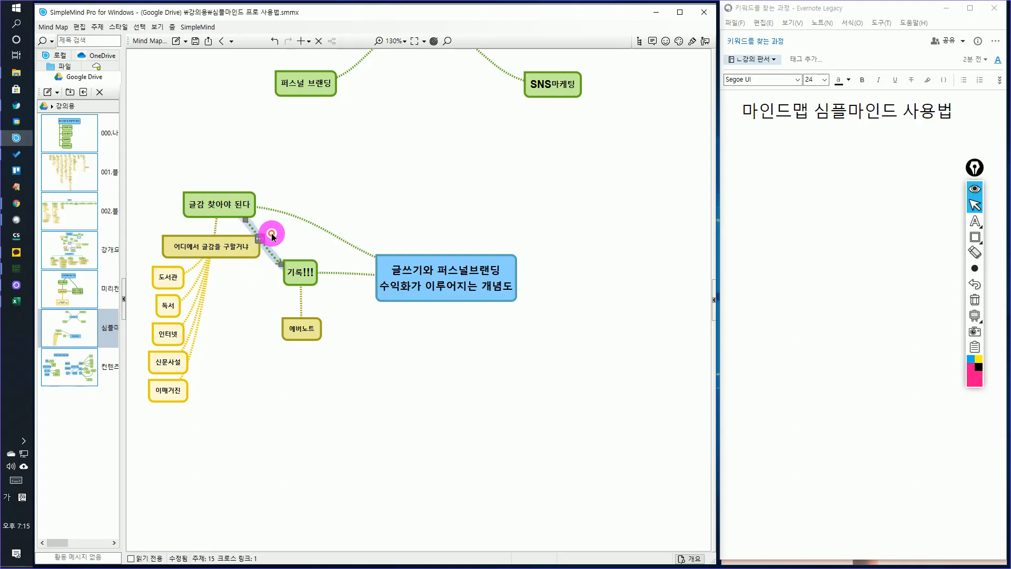
{"action": "left_click", "coordinate": [251, 253]}
{"action": "left_click_drag", "start_coordinate": [251, 251], "coordinate": [242, 252]}
{"action": "left_click", "coordinate": [370, 358]}
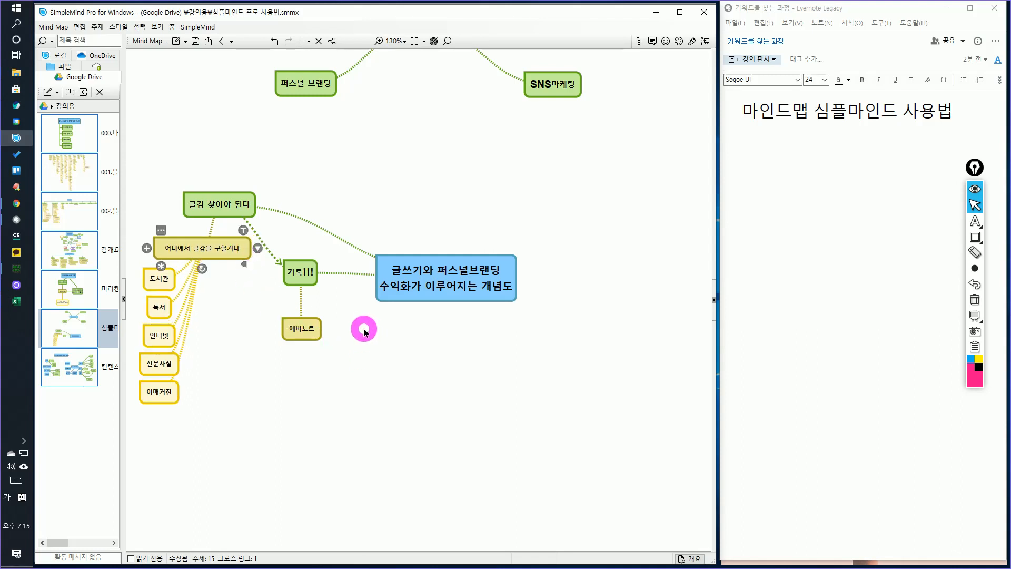
Move the topic "기록!!!" with its subtopic down and left, to the right of the "인터넷" and "신문사설" subtopics
{"action": "left_click", "coordinate": [295, 327]}
{"action": "left_click", "coordinate": [223, 210]}
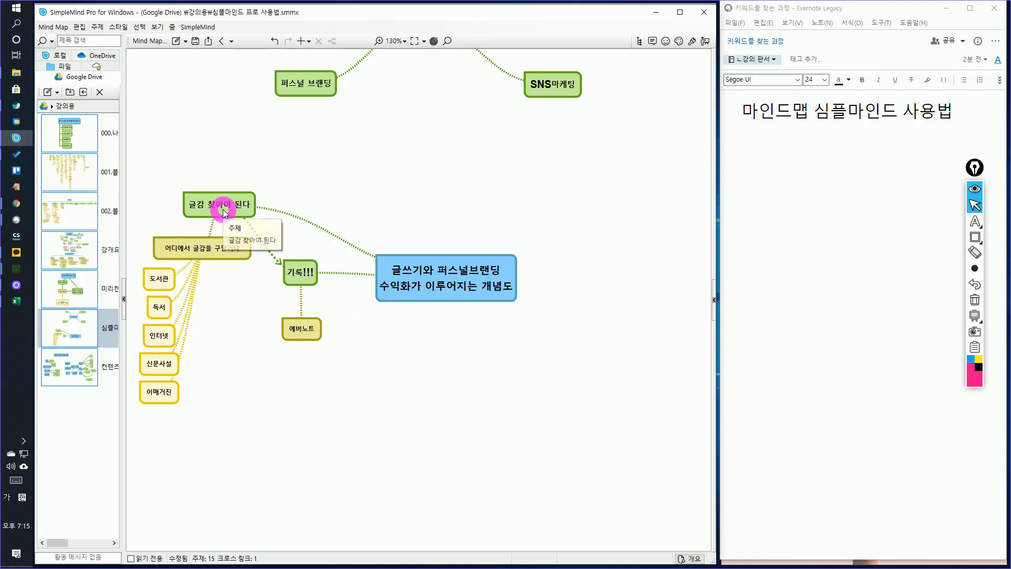
{"action": "left_click", "coordinate": [320, 287]}
{"action": "left_click", "coordinate": [299, 284]}
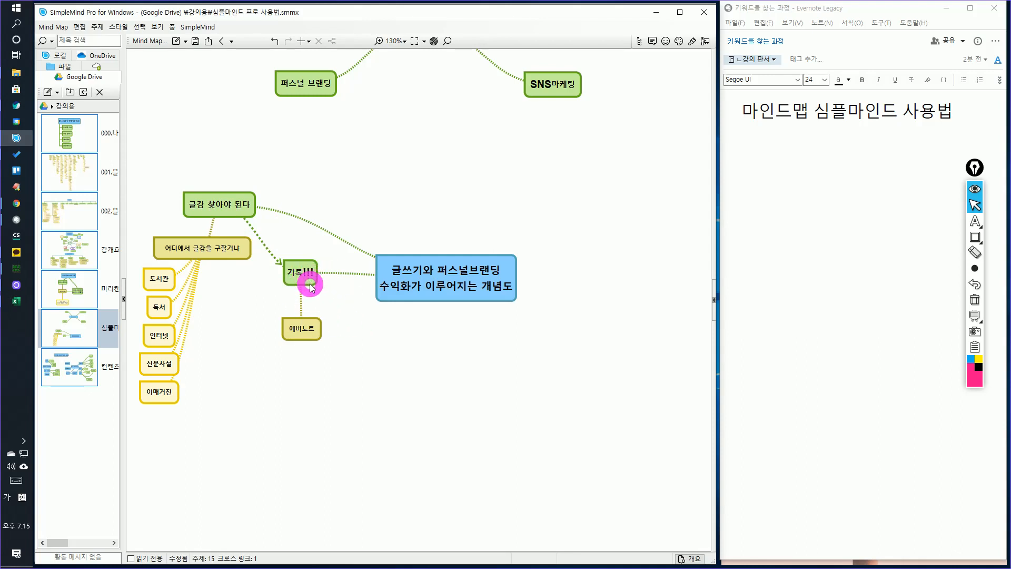
{"action": "left_click_drag", "start_coordinate": [310, 285], "coordinate": [257, 355]}
Add a child topic "블로그에 포스팅" to the second central theme and place it to the theme's lower left
{"action": "left_click", "coordinate": [415, 293]}
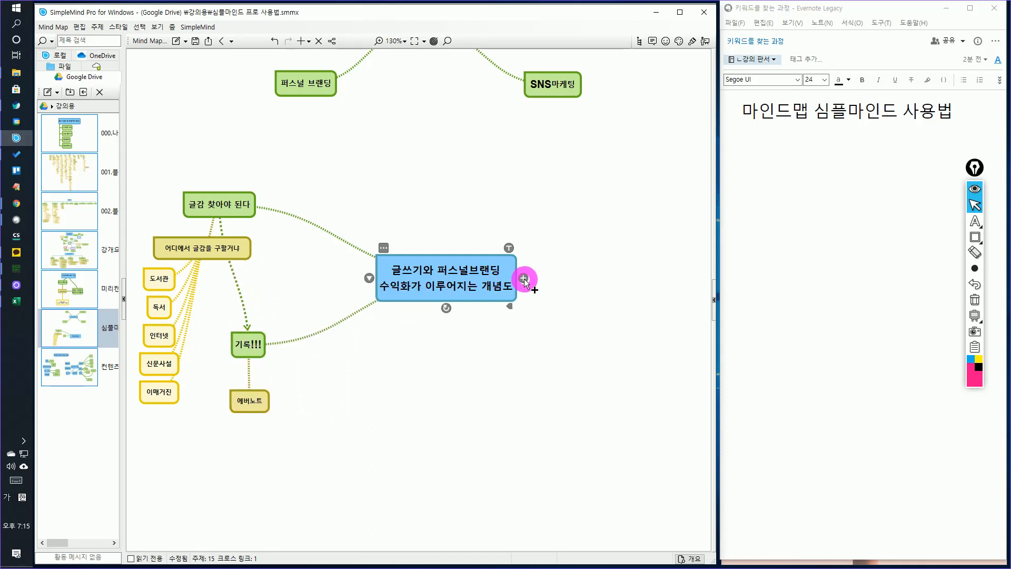
{"action": "left_click", "coordinate": [523, 283]}
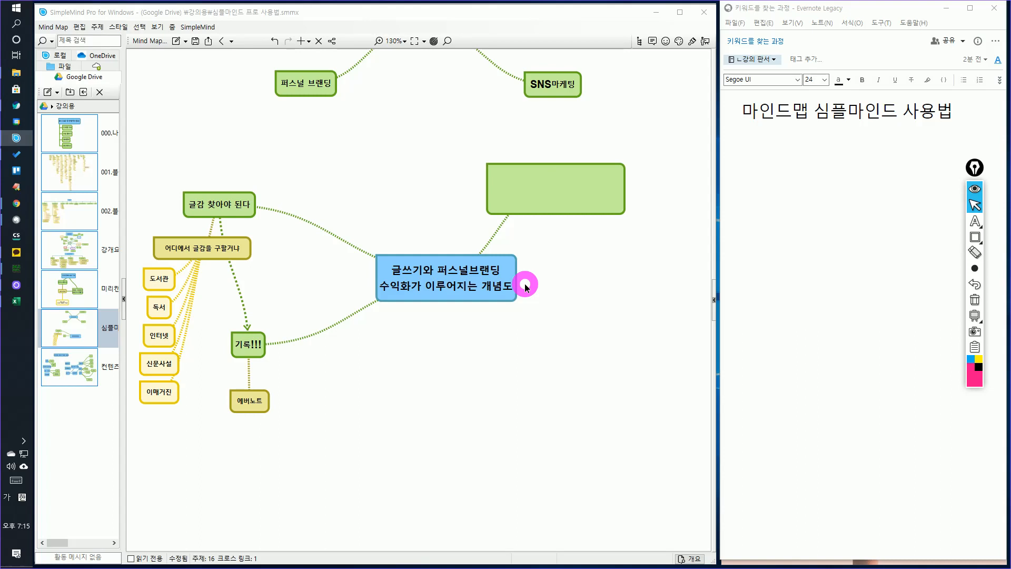
{"action": "type", "text": "블로그에 포스팅"}
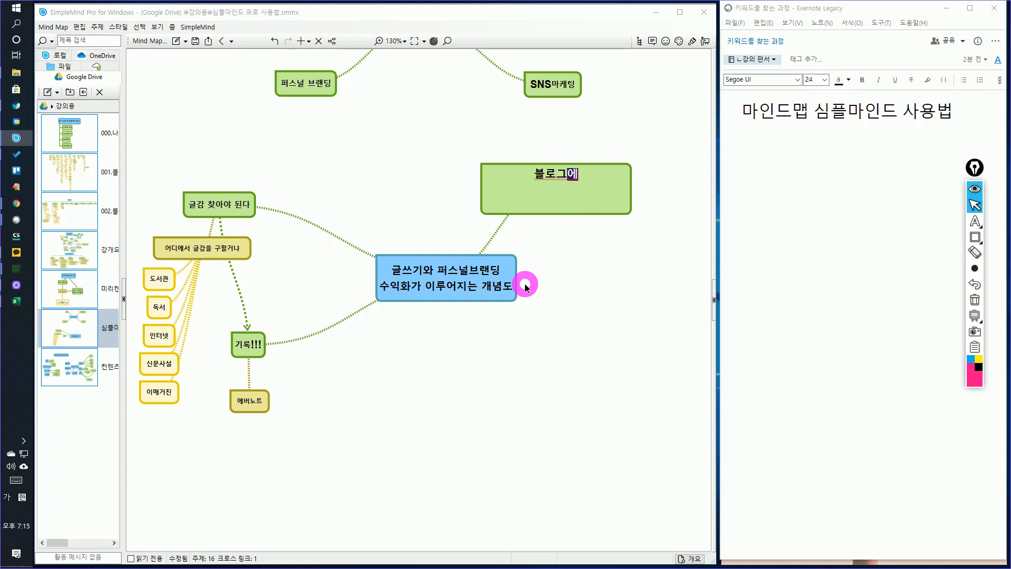
{"action": "key", "text": "Return"}
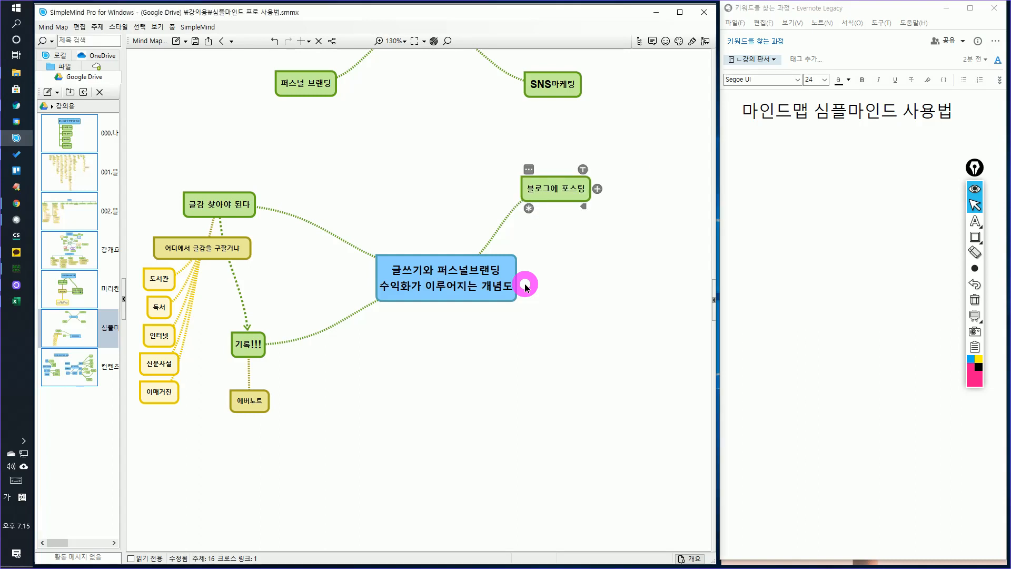
{"action": "left_click_drag", "start_coordinate": [584, 201], "coordinate": [403, 387]}
Create a crosslink from "기록!!!" to "블로그에 포스팅" and bend its line downward
{"action": "left_click", "coordinate": [253, 345]}
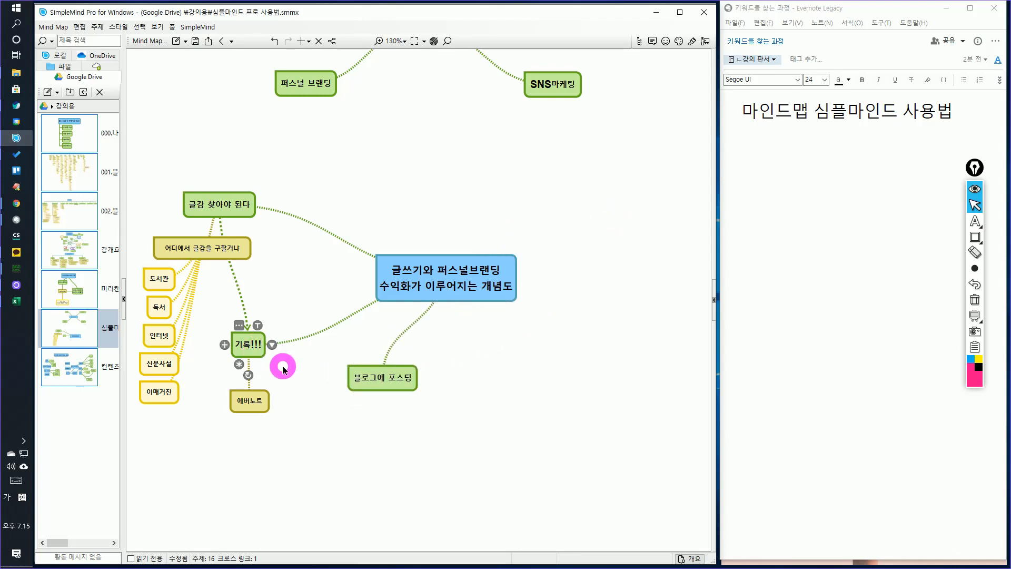
{"action": "mouse_move", "coordinate": [242, 327]}
{"action": "left_mouse_down"}
{"action": "mouse_move", "coordinate": [286, 318]}
{"action": "mouse_move", "coordinate": [348, 374]}
{"action": "left_mouse_up"}
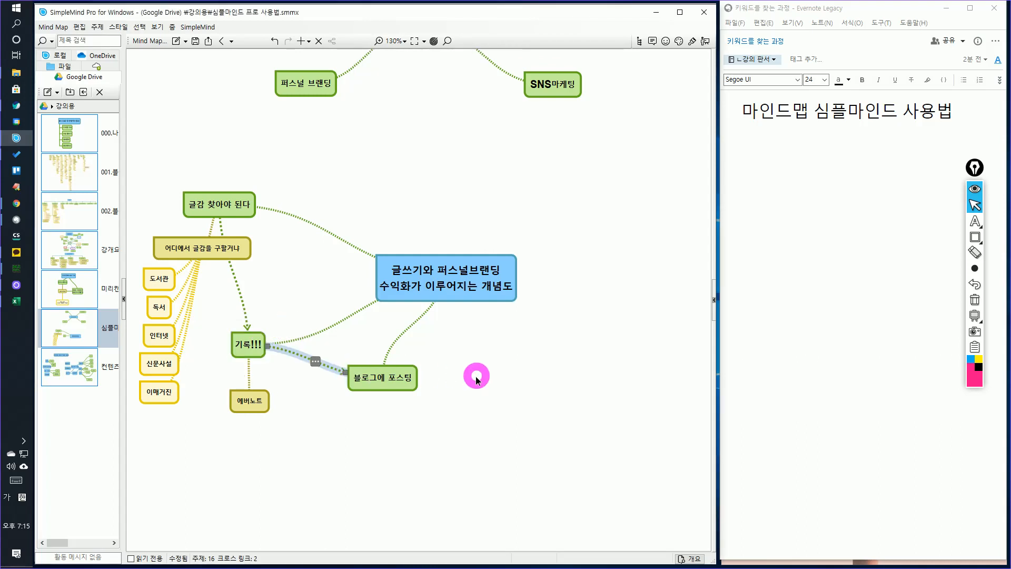
{"action": "left_click", "coordinate": [320, 361]}
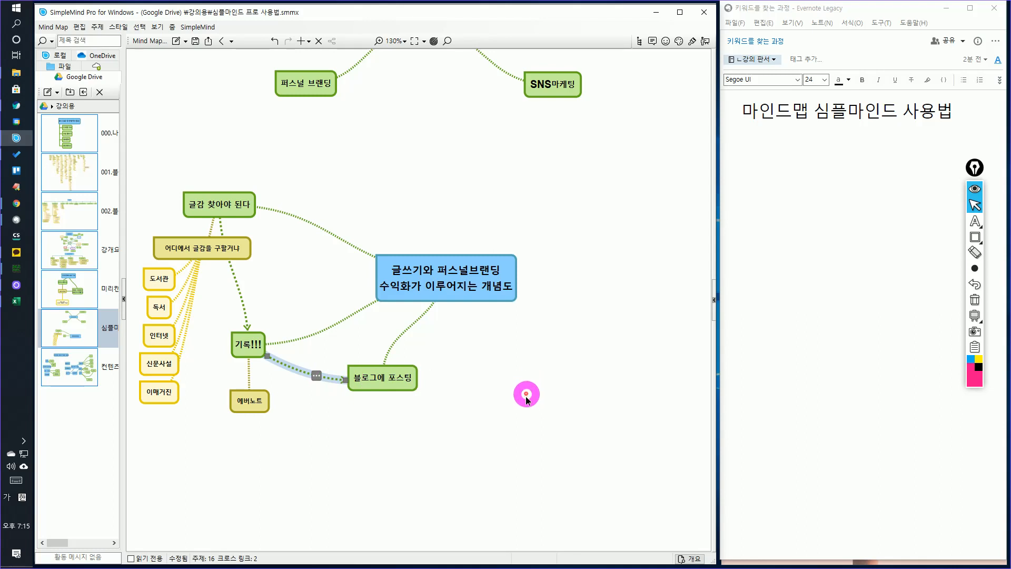
{"action": "left_click", "coordinate": [332, 400]}
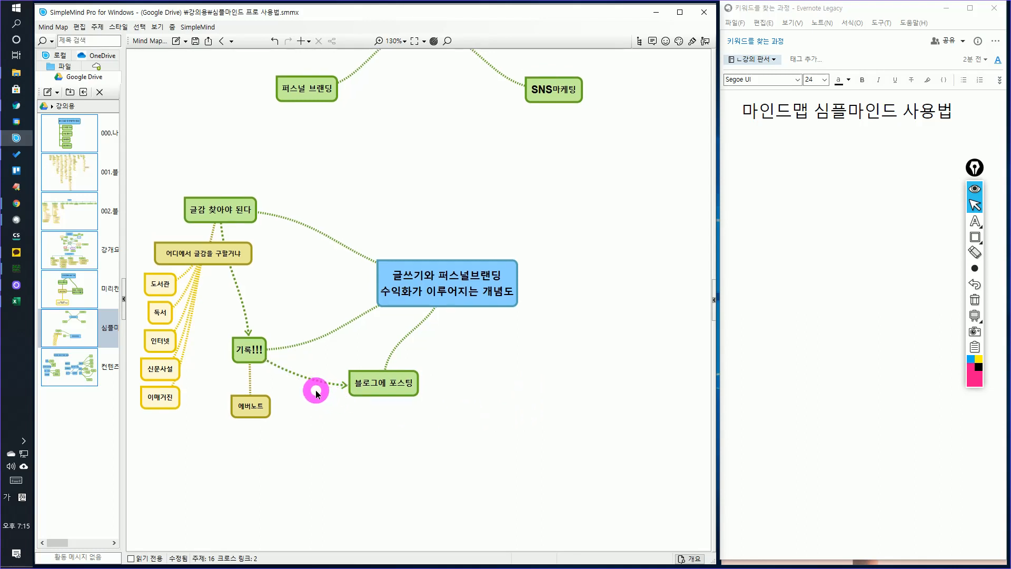
{"action": "left_click", "coordinate": [308, 382]}
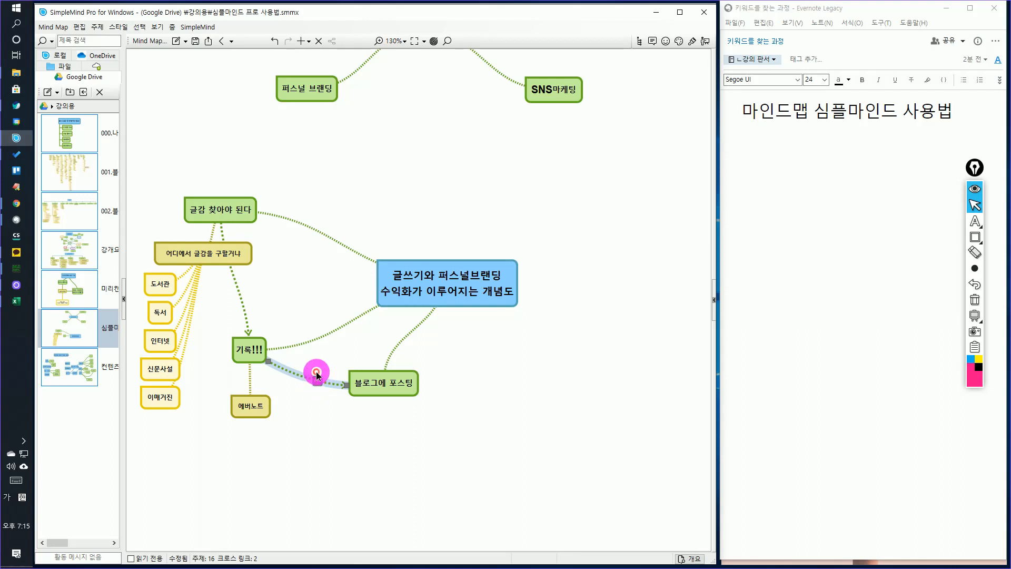
{"action": "left_click", "coordinate": [317, 374]}
{"action": "left_click", "coordinate": [317, 406]}
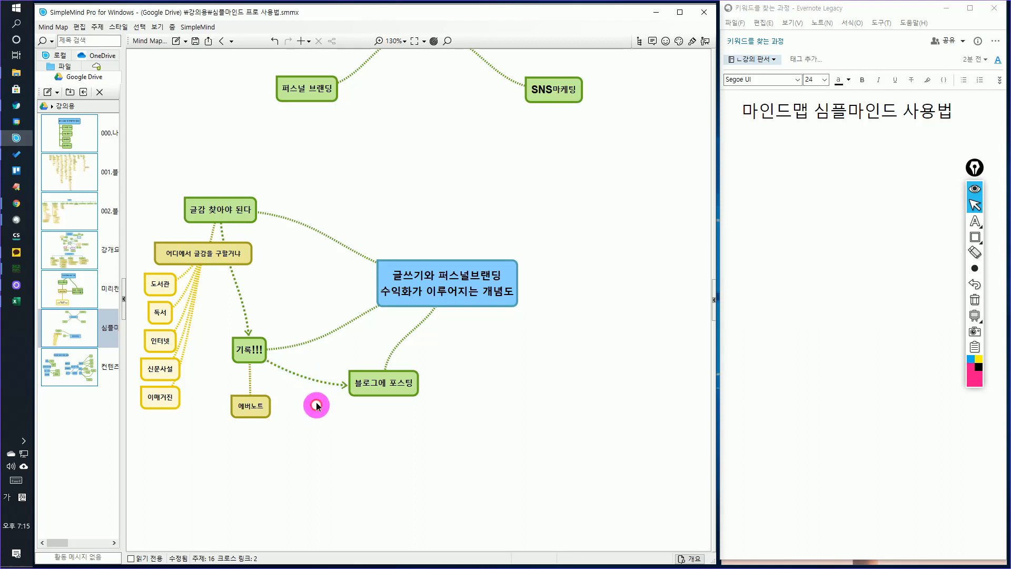
{"action": "left_click", "coordinate": [318, 383]}
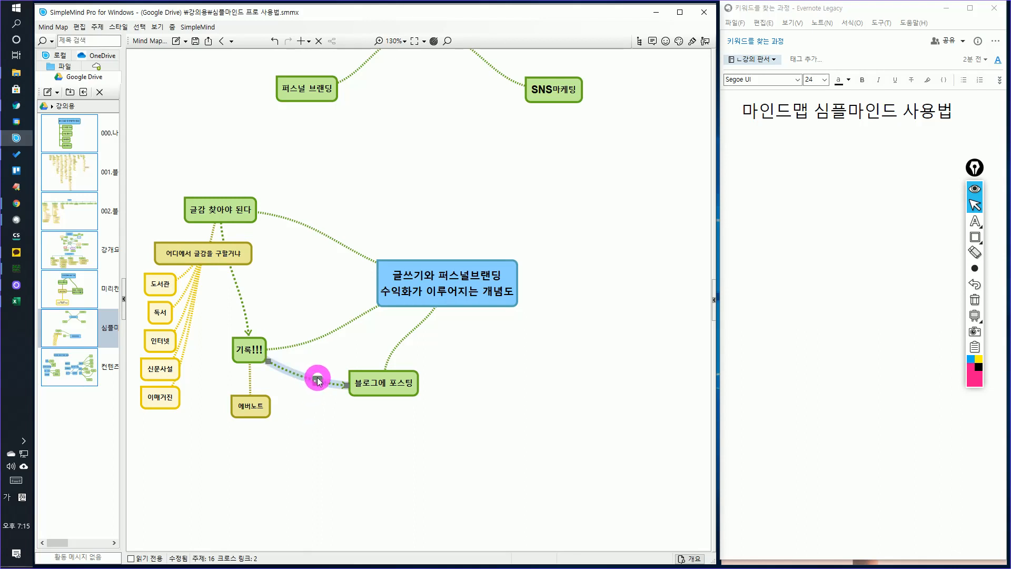
{"action": "left_click_drag", "start_coordinate": [317, 382], "coordinate": [332, 367]}
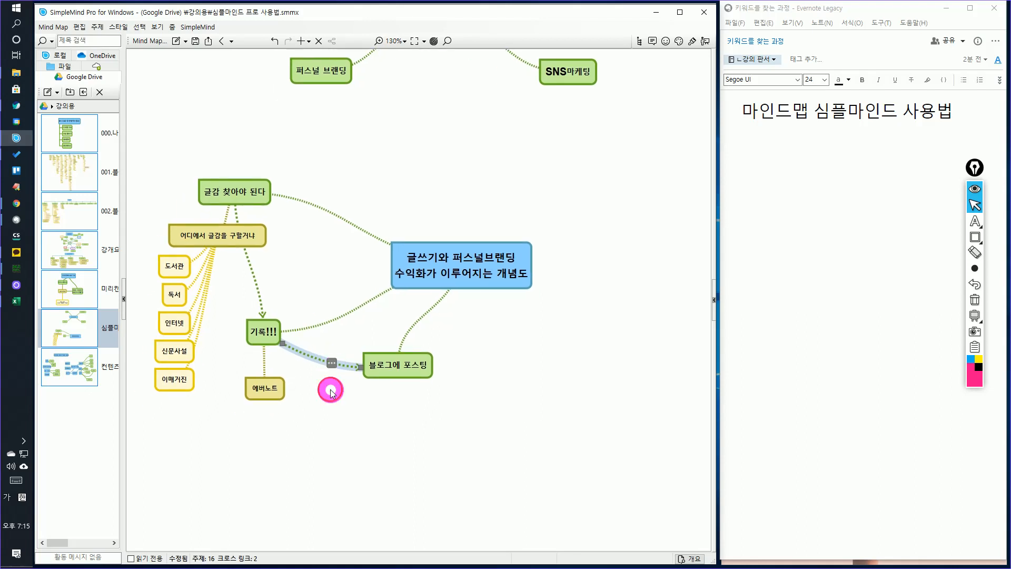
{"action": "left_click", "coordinate": [392, 406]}
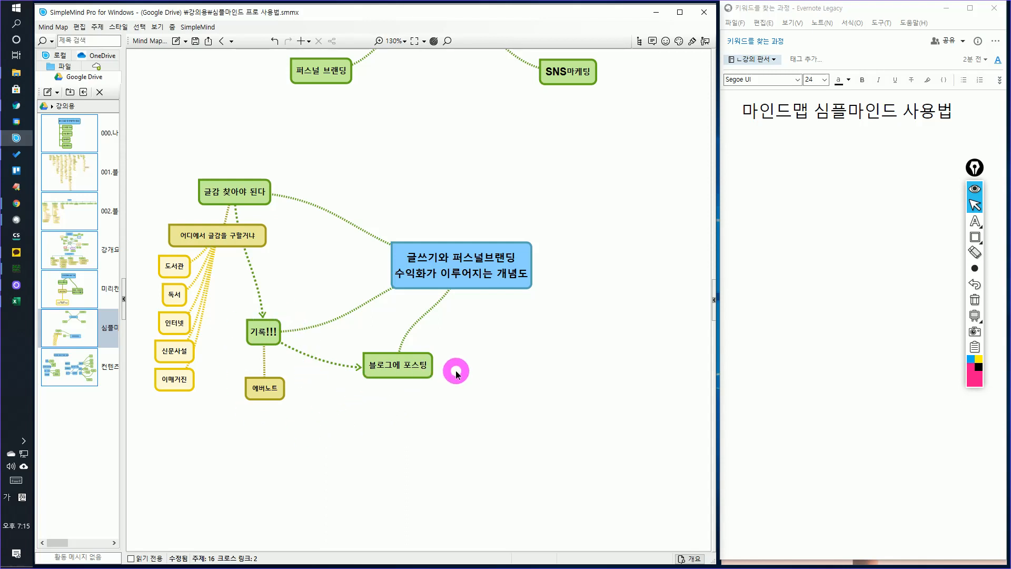
Add a central theme "큐레이팅" and place it to the right of "에버노트", below the crosslink to "블로그에 포스팅"
{"action": "right_click", "coordinate": [316, 403]}
{"action": "mouse_move", "coordinate": [359, 412]}
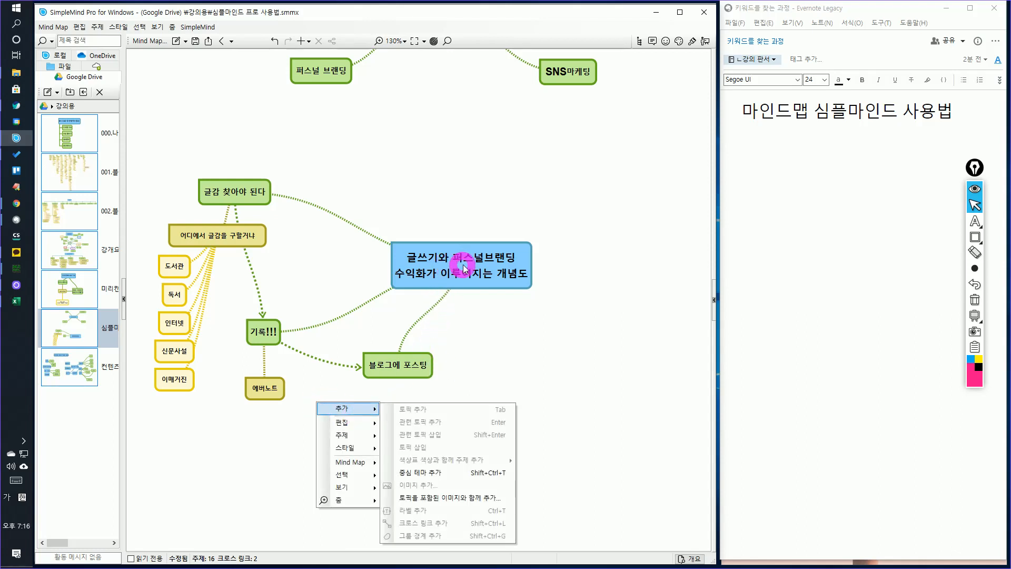
{"action": "left_click", "coordinate": [463, 265]}
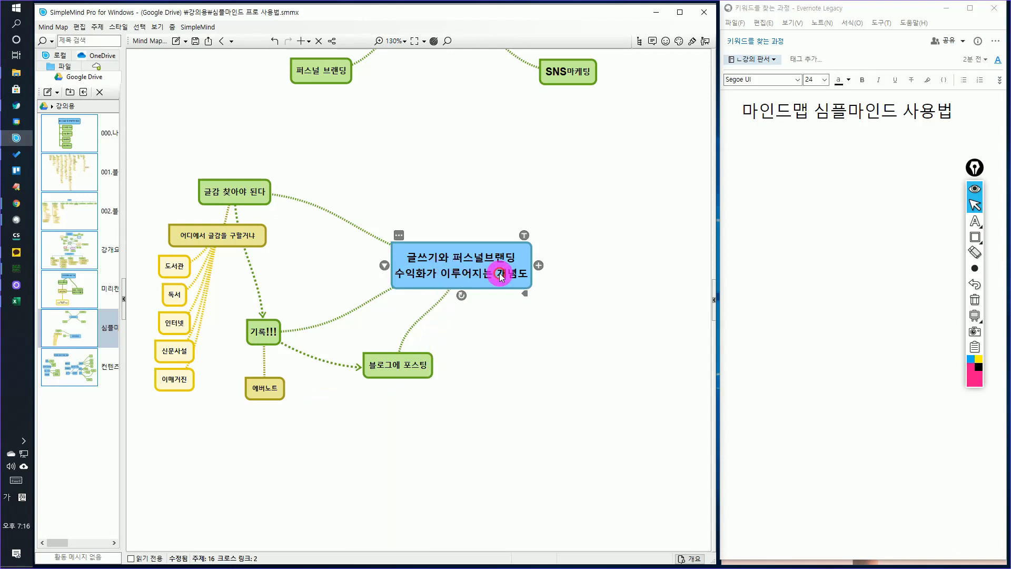
{"action": "right_click", "coordinate": [332, 414]}
{"action": "mouse_move", "coordinate": [354, 422]}
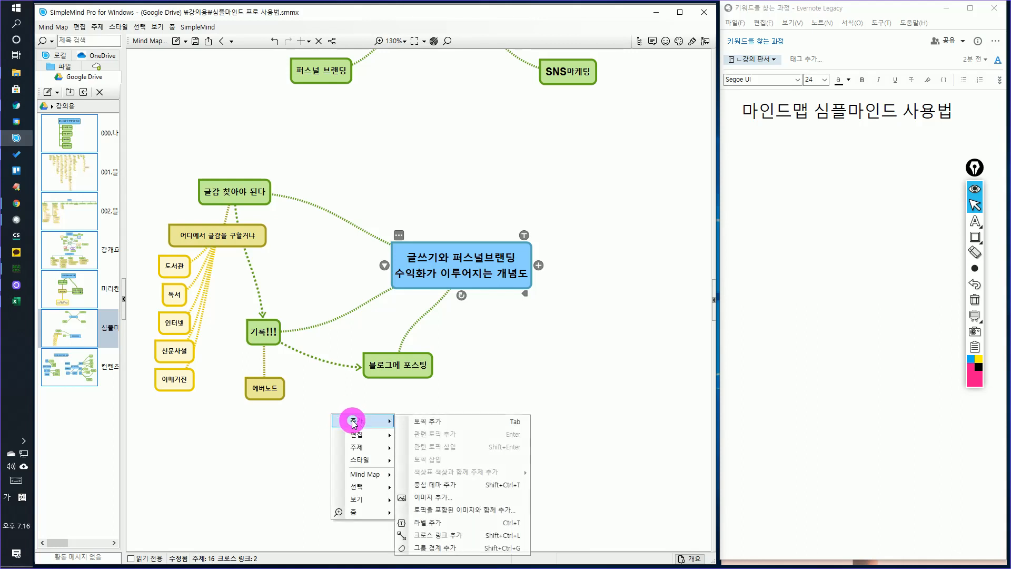
{"action": "left_click", "coordinate": [434, 484]}
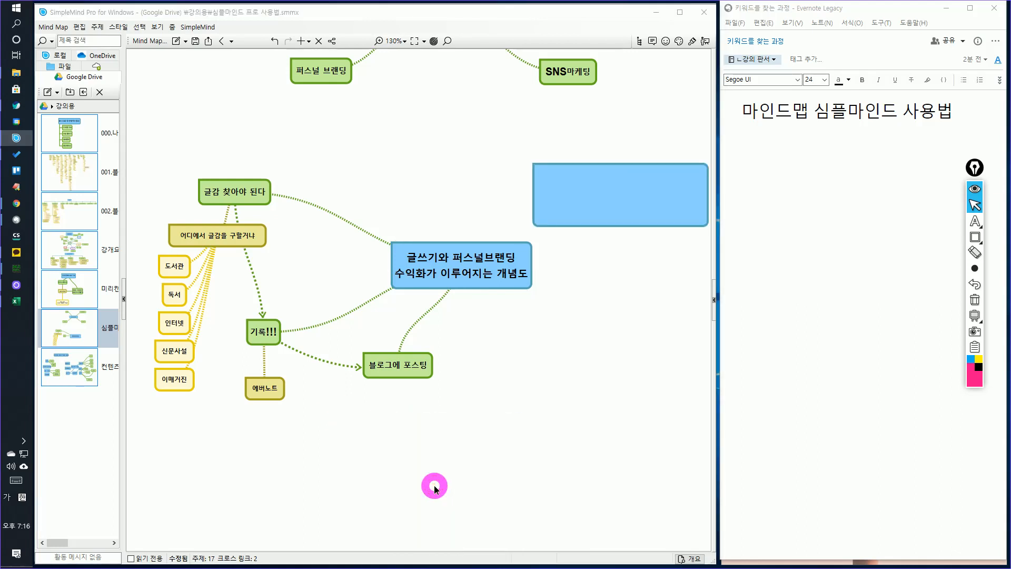
{"action": "left_click", "coordinate": [611, 348]}
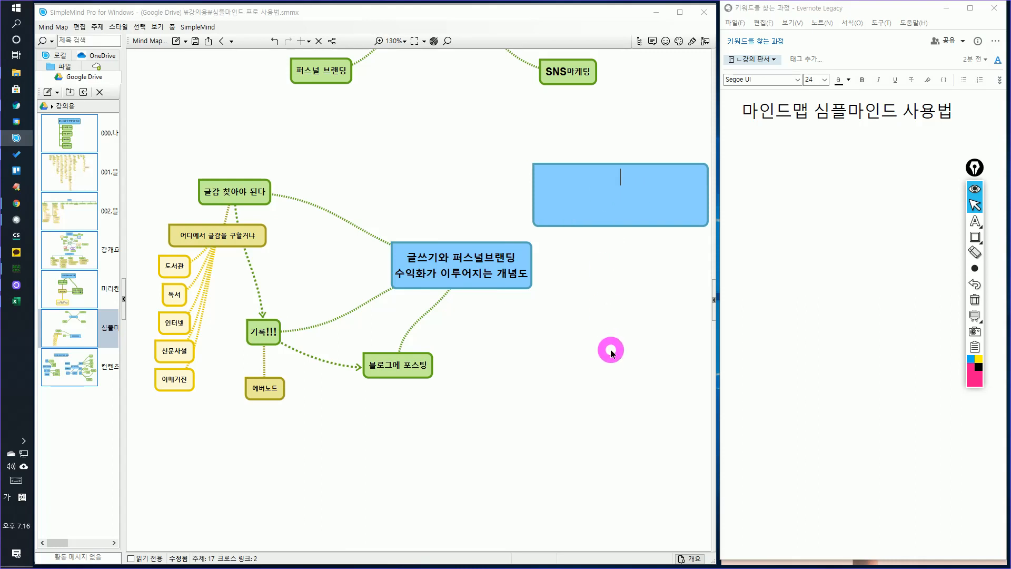
{"action": "type", "text": "큐레이팅"}
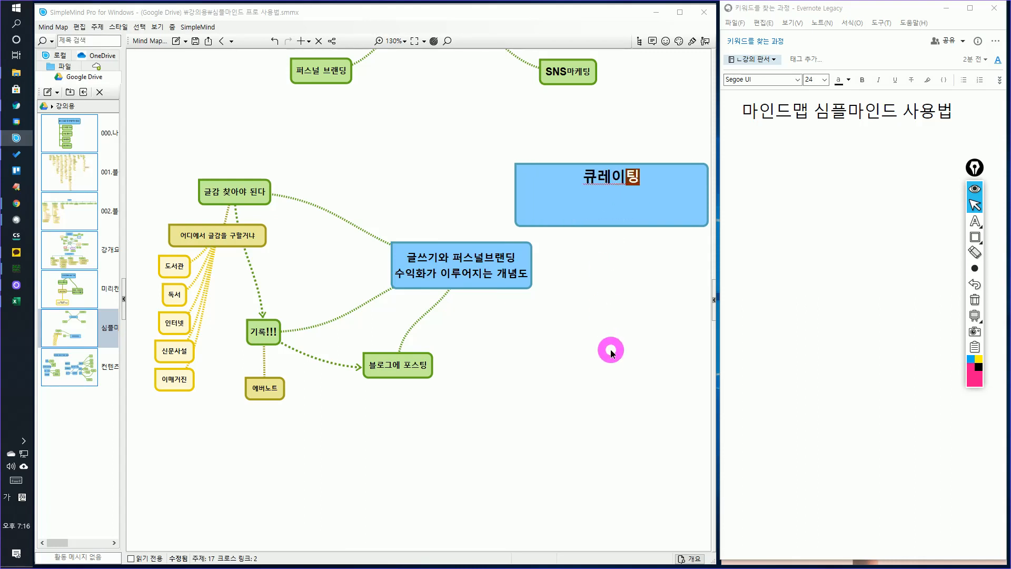
{"action": "key", "text": "Return"}
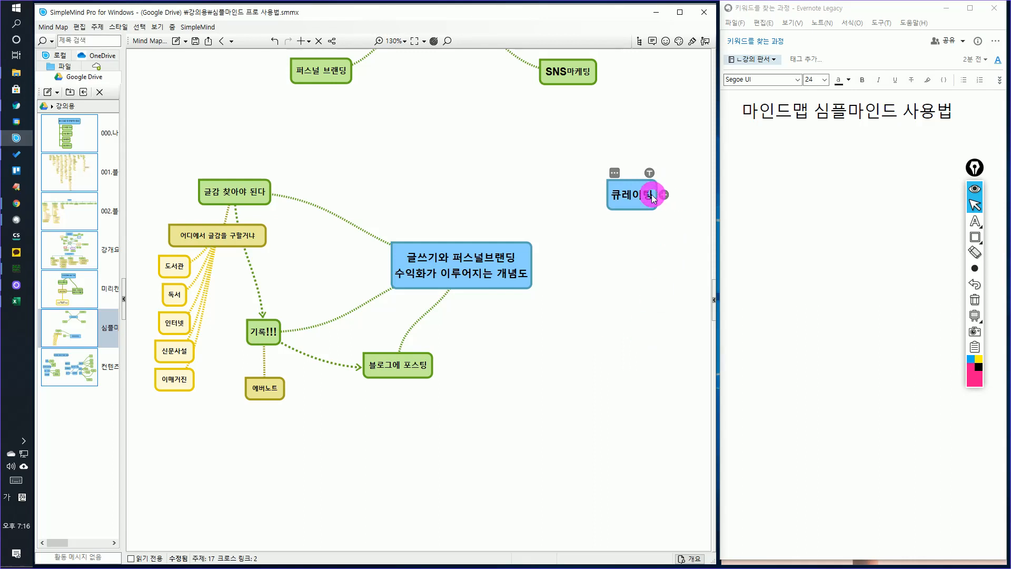
{"action": "left_click_drag", "start_coordinate": [632, 195], "coordinate": [323, 402]}
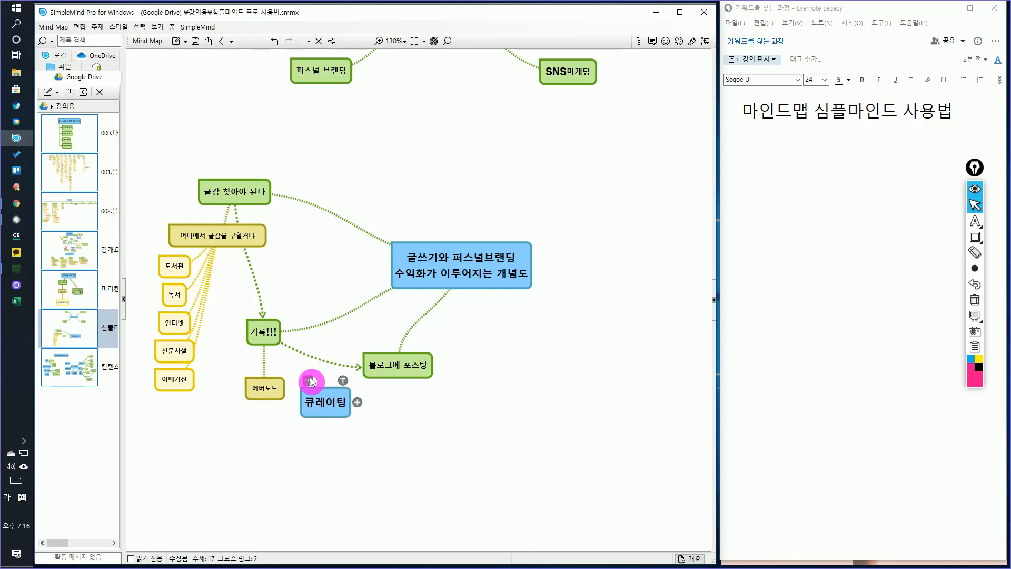
Add another central theme "에디톨로지" and place it directly beneath "큐레이팅"
{"action": "right_click", "coordinate": [578, 356]}
{"action": "mouse_move", "coordinate": [622, 363]}
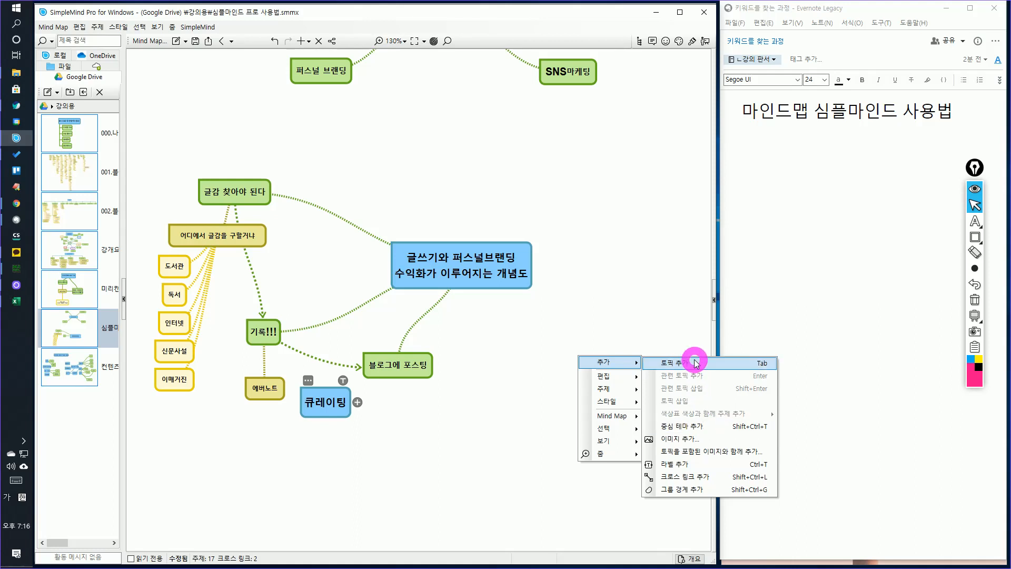
{"action": "left_click", "coordinate": [697, 426]}
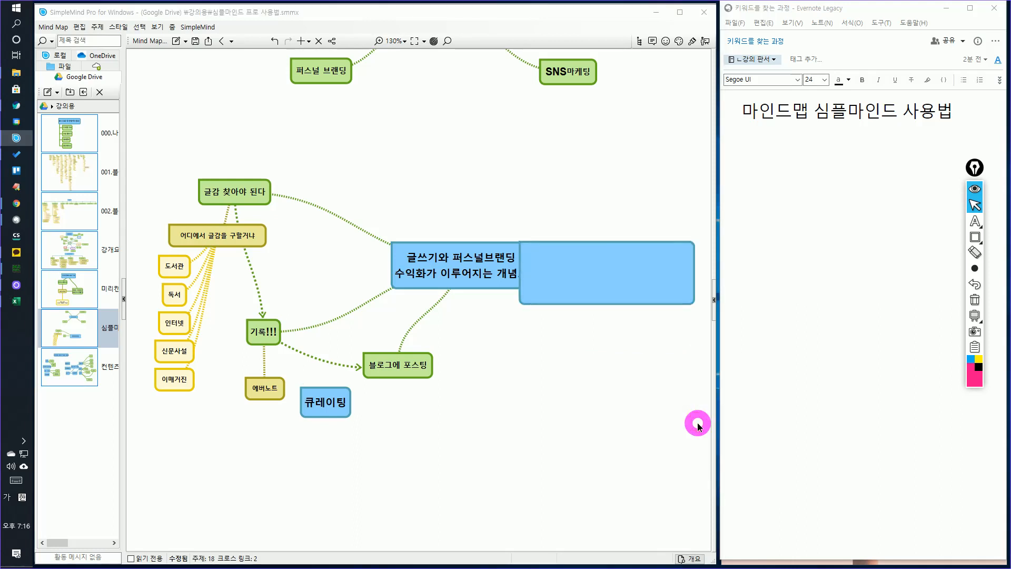
{"action": "type", "text": "에디톨로지"}
{"action": "key", "text": "Return"}
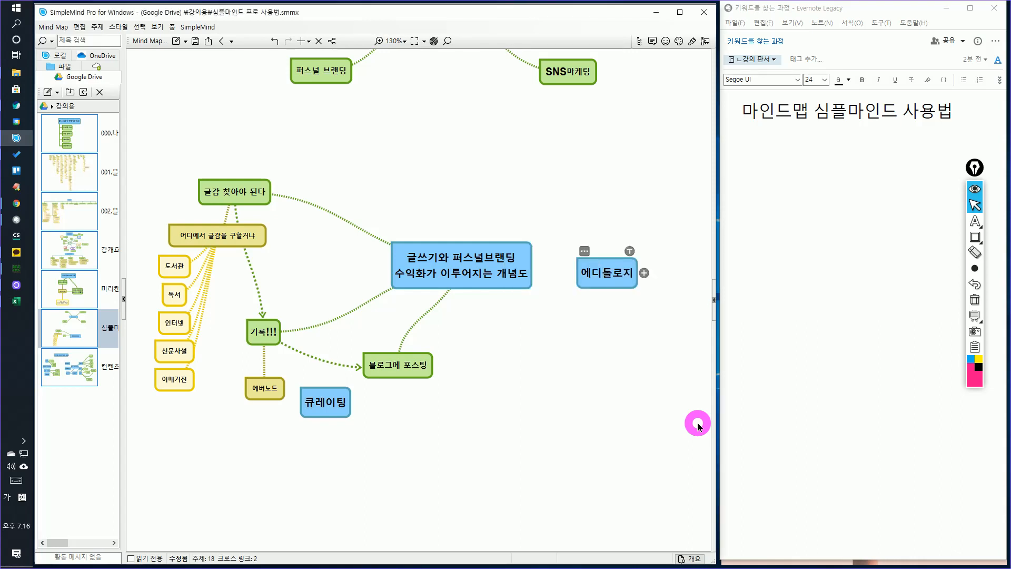
{"action": "left_click_drag", "start_coordinate": [608, 272], "coordinate": [333, 441]}
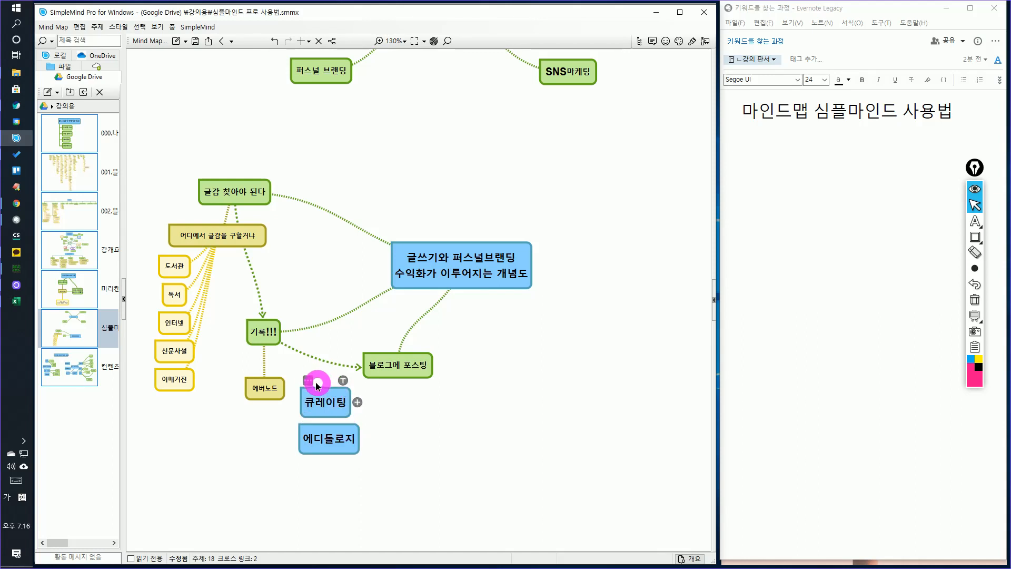
{"action": "left_click", "coordinate": [308, 382]}
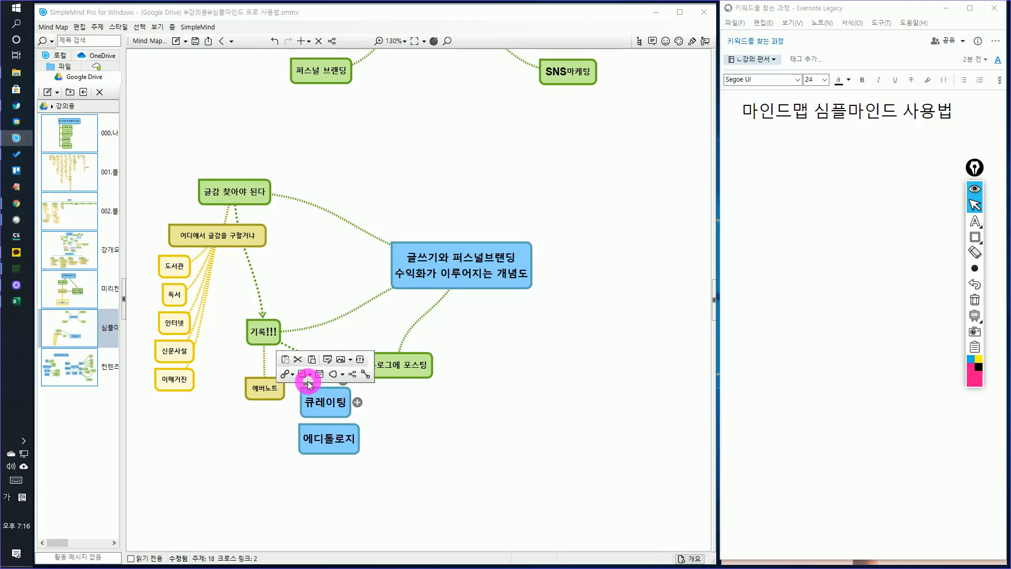
{"action": "left_click", "coordinate": [354, 377]}
{"action": "left_click", "coordinate": [489, 410]}
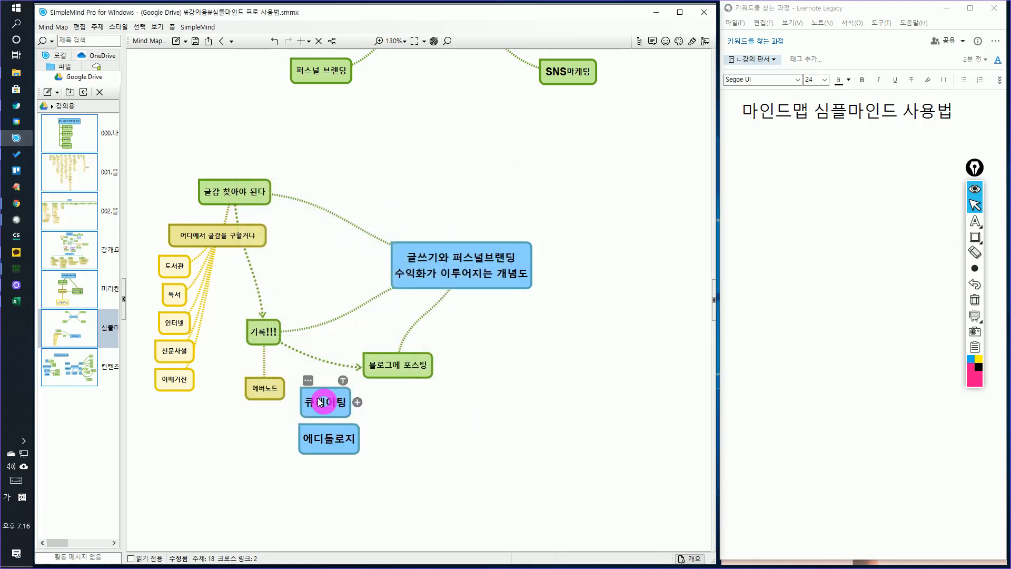
Create a crosslink from "기록!!!" to "큐레이팅" and another from "큐레이팅" to "블로그에 포스팅"
{"action": "left_click", "coordinate": [274, 325]}
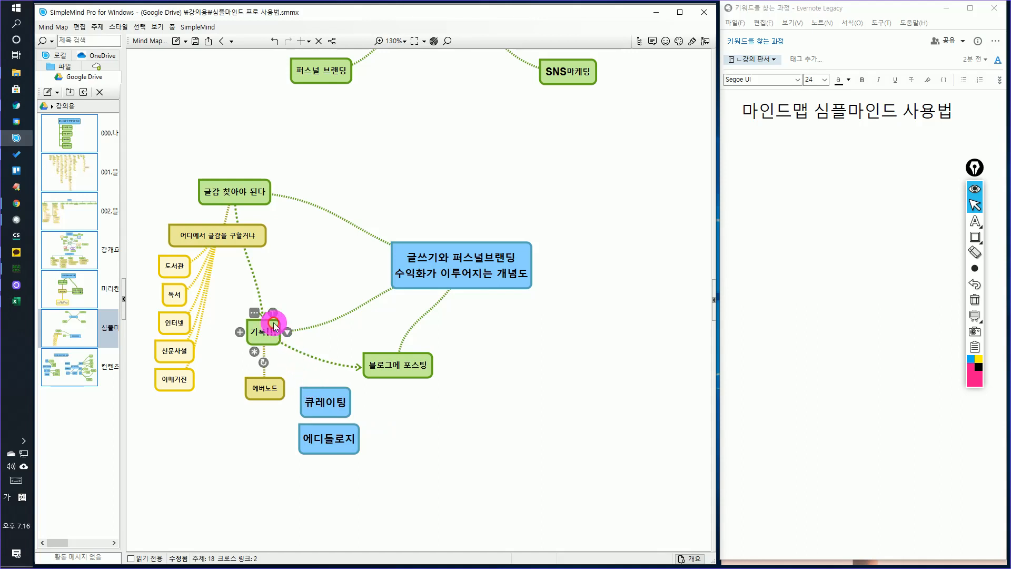
{"action": "left_click", "coordinate": [273, 325]}
{"action": "left_click", "coordinate": [302, 304]}
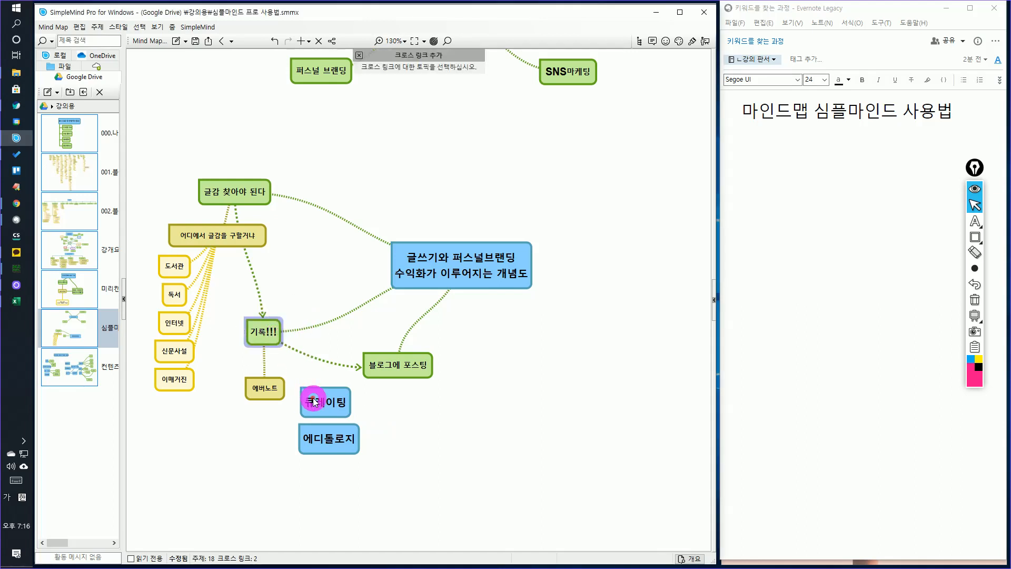
{"action": "left_click", "coordinate": [313, 402]}
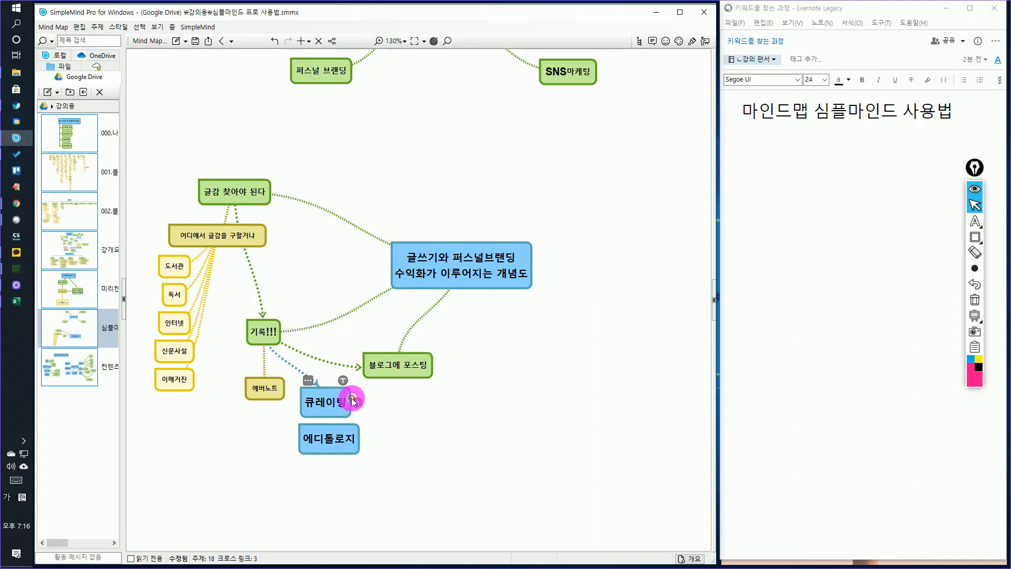
{"action": "left_click", "coordinate": [338, 392]}
{"action": "left_click", "coordinate": [363, 378]}
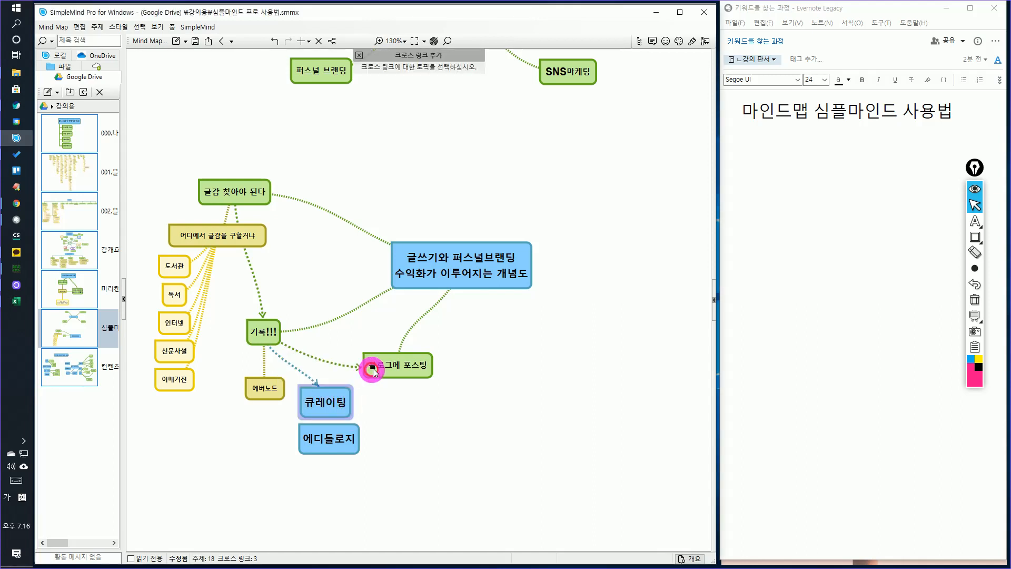
{"action": "left_click", "coordinate": [376, 365]}
Create a crosslink from "기록!!!" to "에디톨로지" and another from "에디톨로지" to "블로그에 포스팅"
{"action": "left_click", "coordinate": [275, 343]}
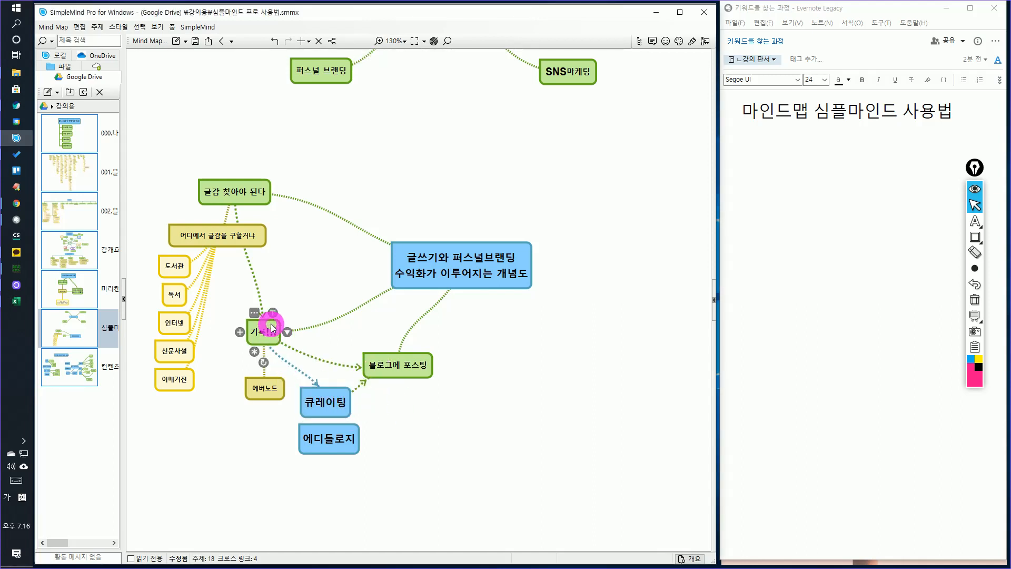
{"action": "left_click", "coordinate": [254, 312]}
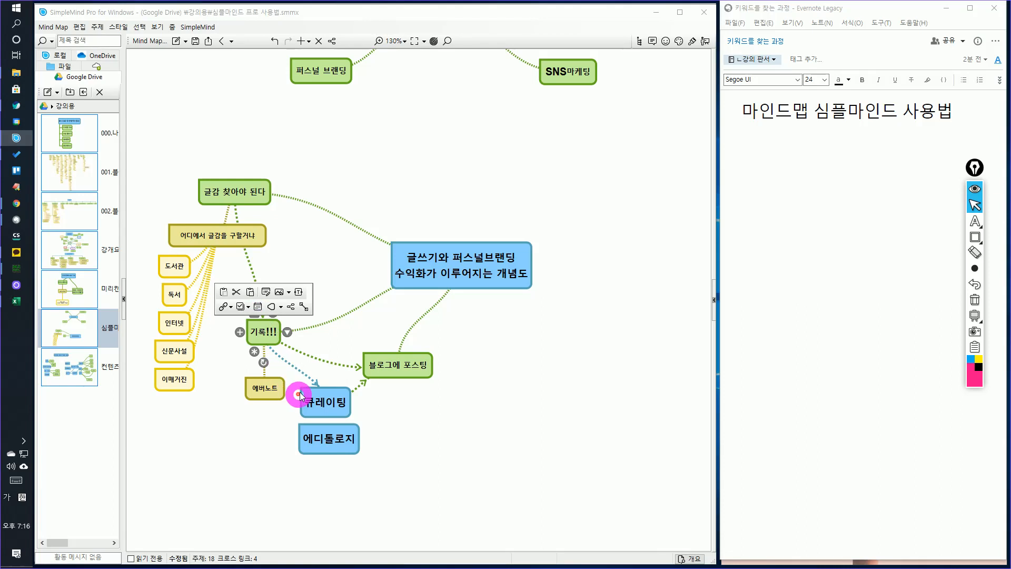
{"action": "left_click", "coordinate": [303, 307]}
{"action": "left_click", "coordinate": [314, 443]}
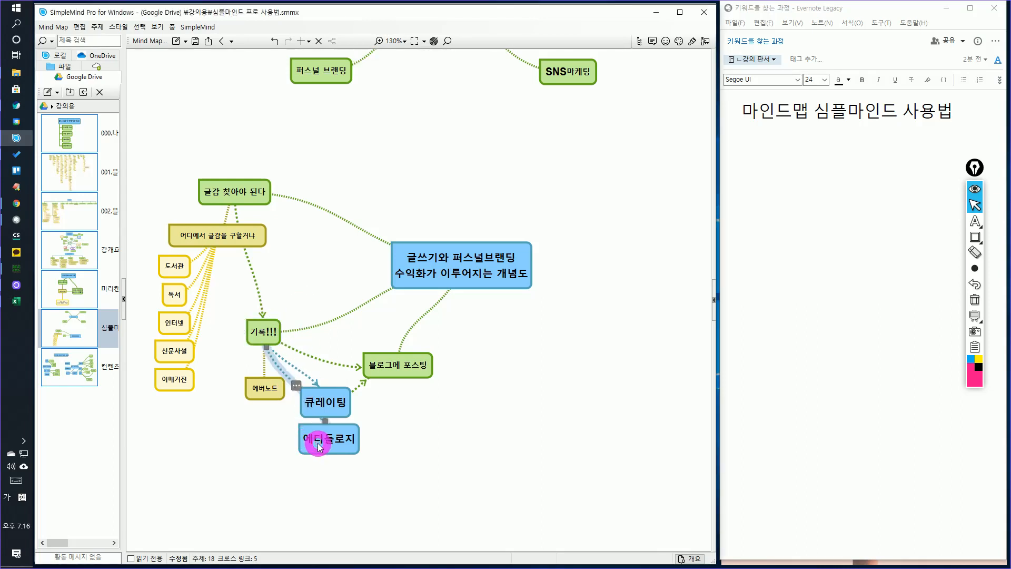
{"action": "left_click", "coordinate": [345, 419]}
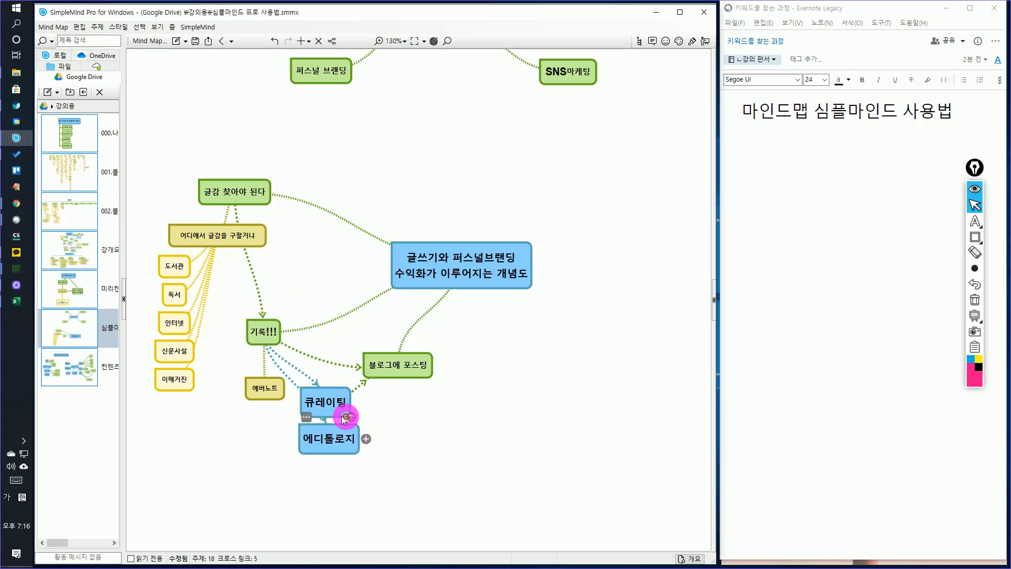
{"action": "left_click", "coordinate": [307, 416]}
{"action": "left_click", "coordinate": [306, 419]}
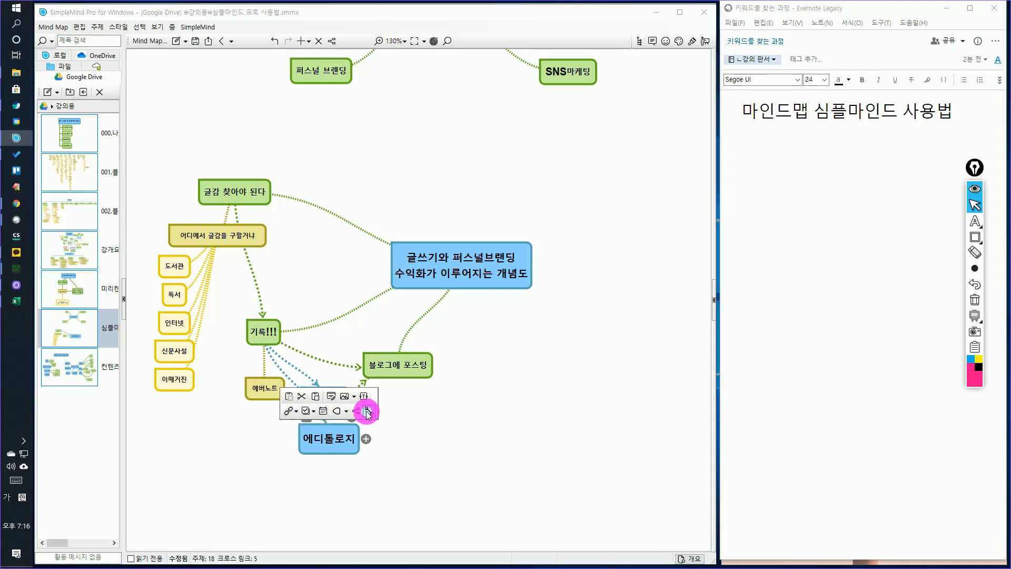
{"action": "left_click", "coordinate": [366, 412]}
{"action": "left_click", "coordinate": [387, 372]}
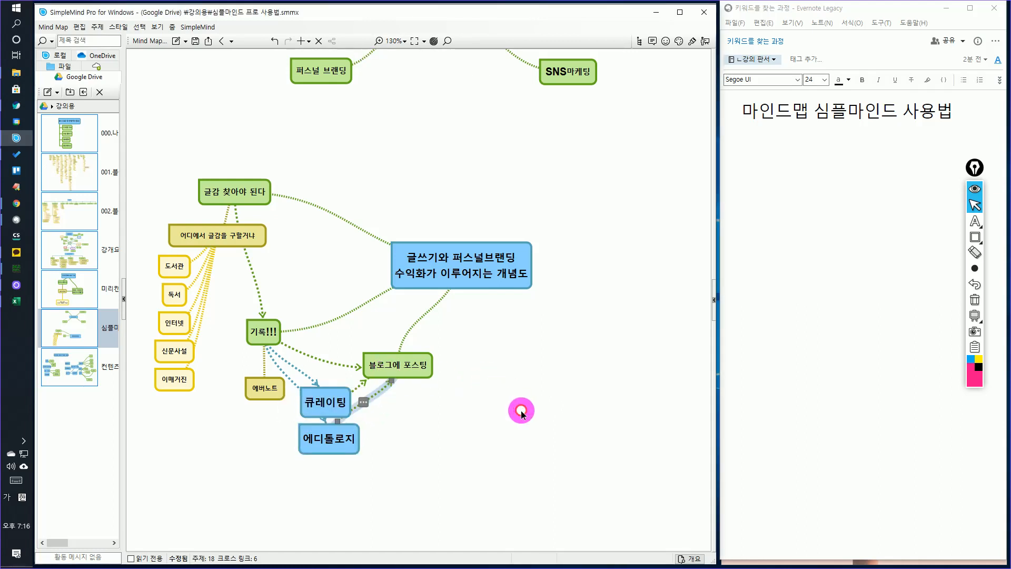
{"action": "left_click", "coordinate": [518, 435]}
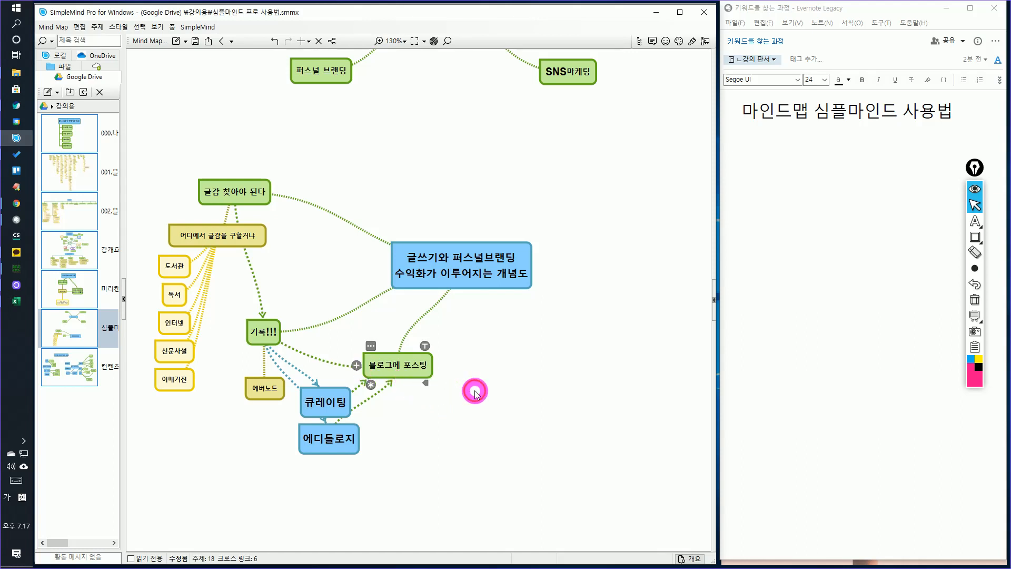
Add a child topic "전자책 / 종이책 출간" on two lines to "글쓰기와 퍼스널브랜딩 수익화가 이루어지는 개념도" and place it right of "블로그에 포스팅"
{"action": "left_click", "coordinate": [514, 259]}
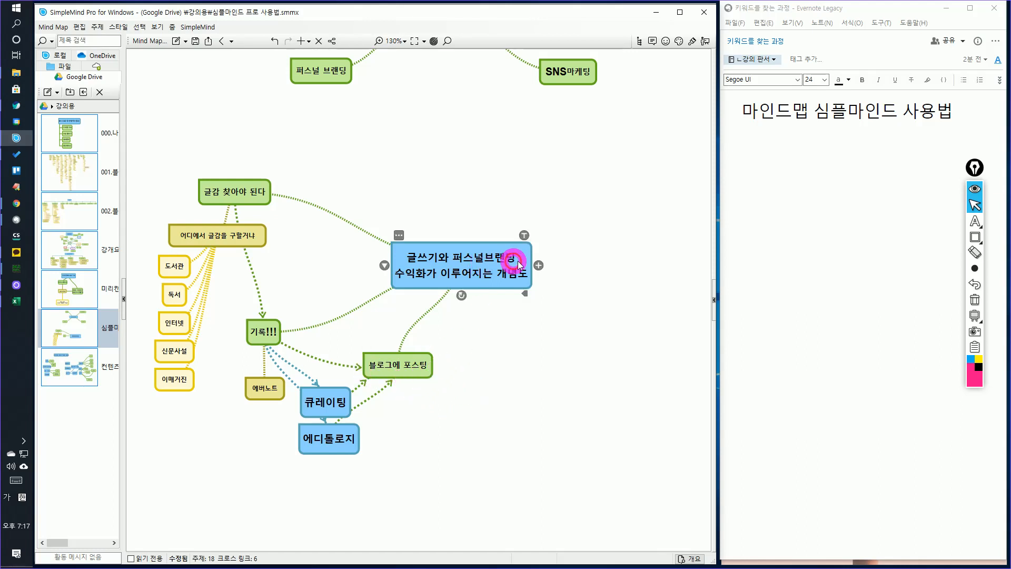
{"action": "left_click", "coordinate": [538, 265]}
{"action": "type", "text": "전자책"}
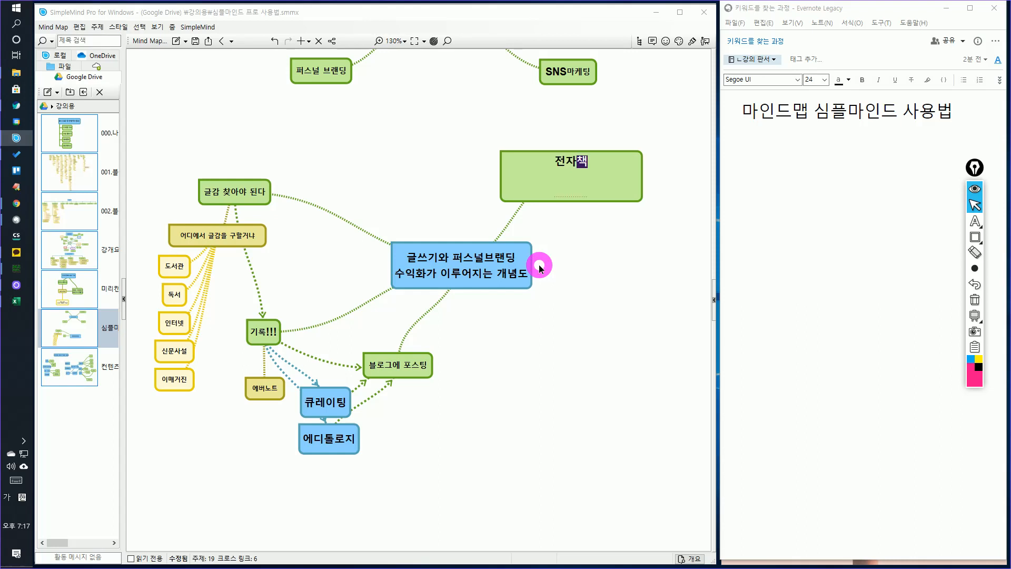
{"action": "key", "text": "Return"}
{"action": "type", "text": "종이책 추"}
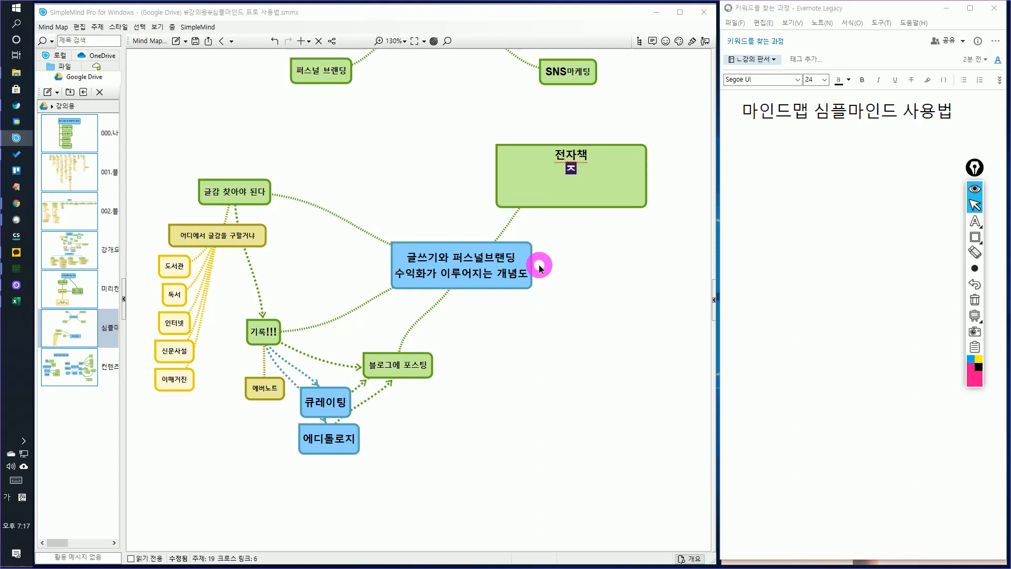
{"action": "type", "text": "ㄹ간"}
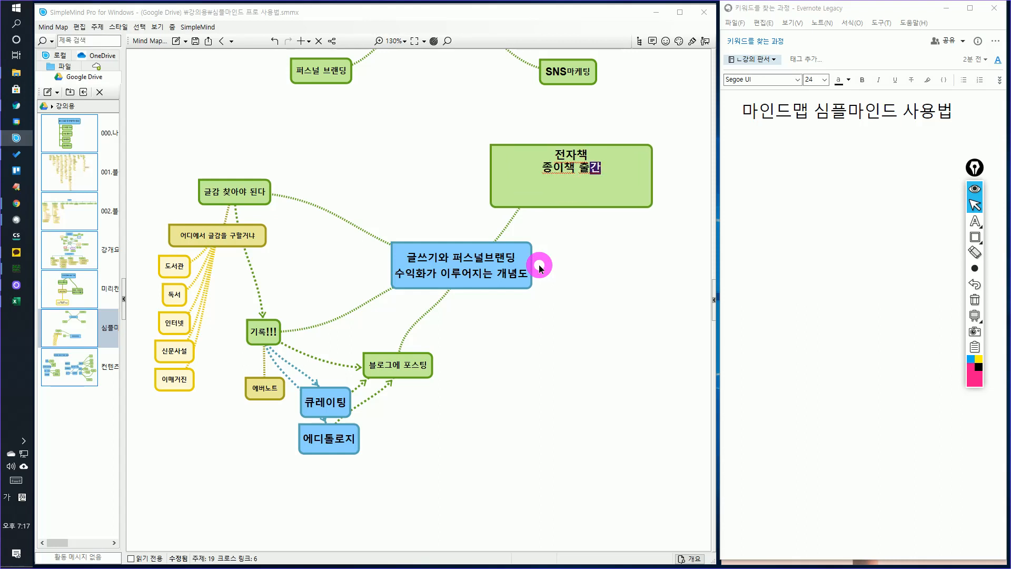
{"action": "key", "text": "Return"}
{"action": "left_click_drag", "start_coordinate": [576, 185], "coordinate": [518, 364]}
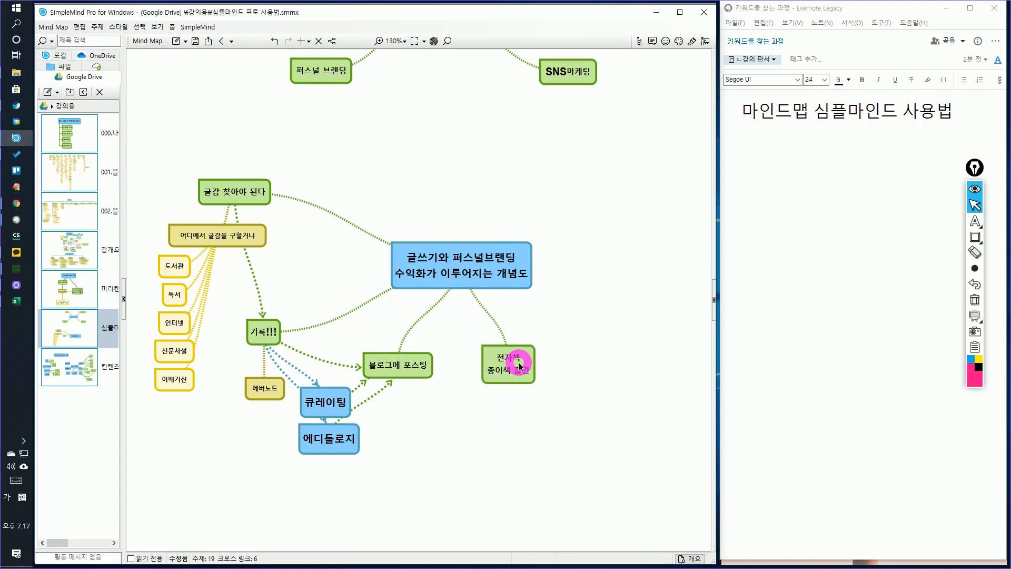
Create a crosslink from "블로그에 포스팅" to "전자책 종이책 출간"
{"action": "left_click", "coordinate": [425, 366]}
{"action": "left_click", "coordinate": [369, 346]}
{"action": "left_click_drag", "start_coordinate": [436, 341], "coordinate": [502, 362]}
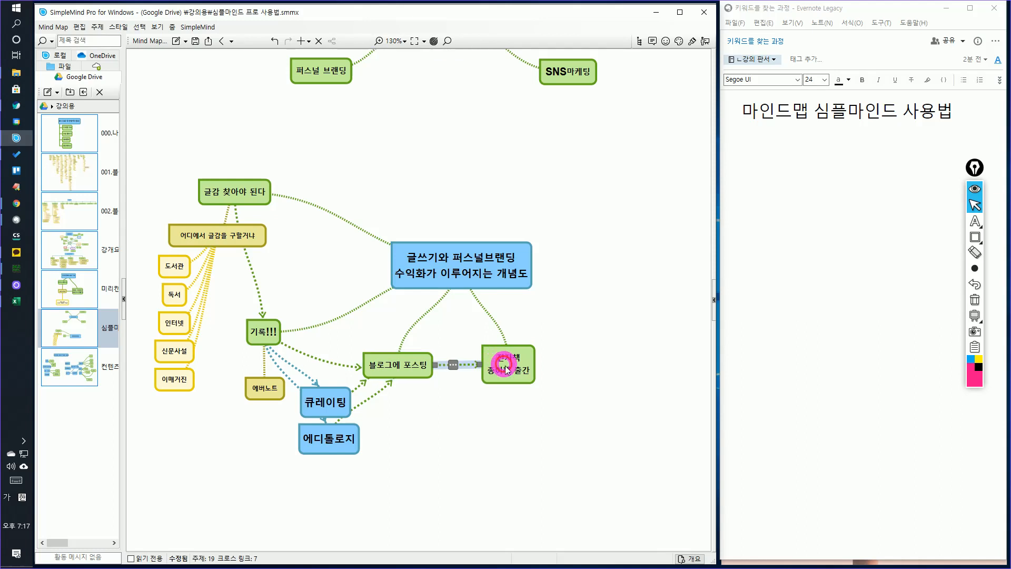
{"action": "left_click", "coordinate": [522, 429]}
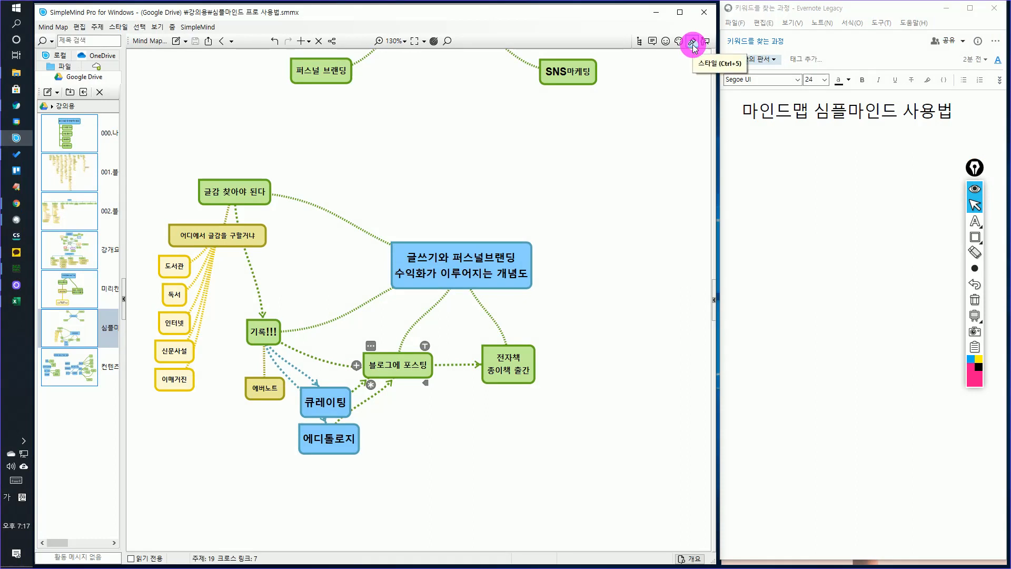
Show the style settings and give the "블로그에 포스팅" topic a half-round border shape with a border width of 7
{"action": "left_click", "coordinate": [693, 48]}
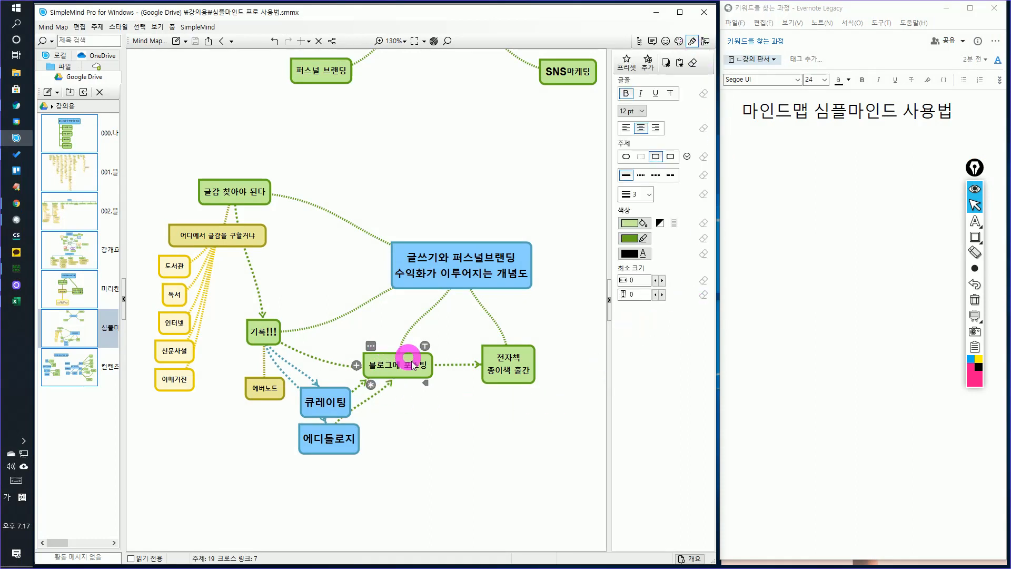
{"action": "left_click", "coordinate": [465, 419]}
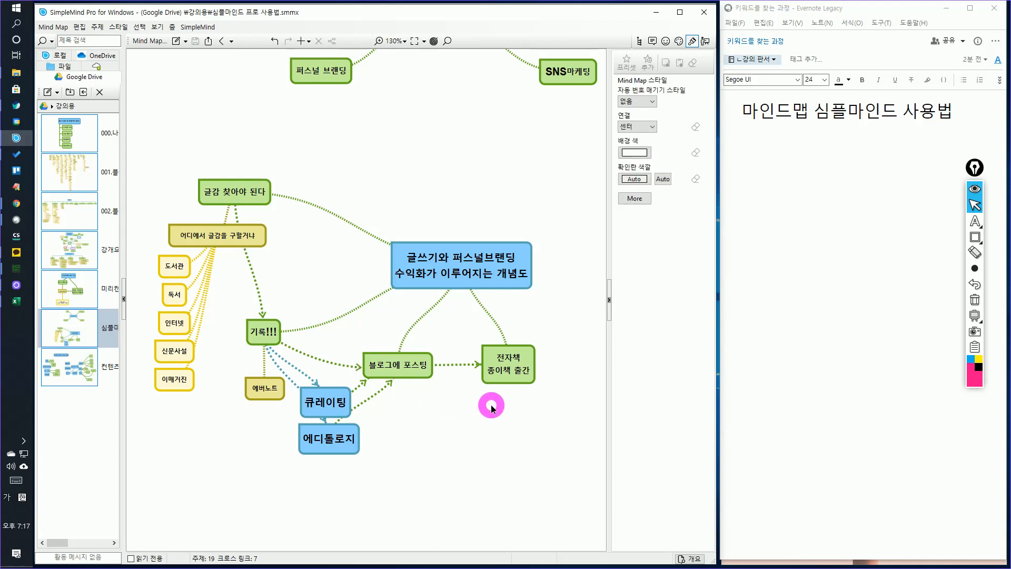
{"action": "left_click", "coordinate": [421, 380]}
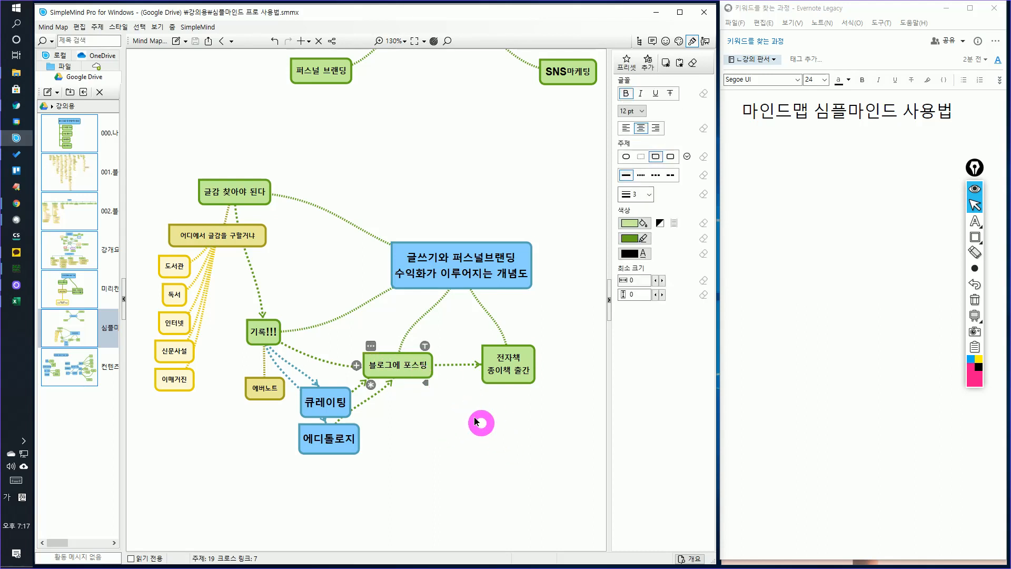
{"action": "left_click", "coordinate": [476, 419]}
{"action": "left_click", "coordinate": [412, 375]}
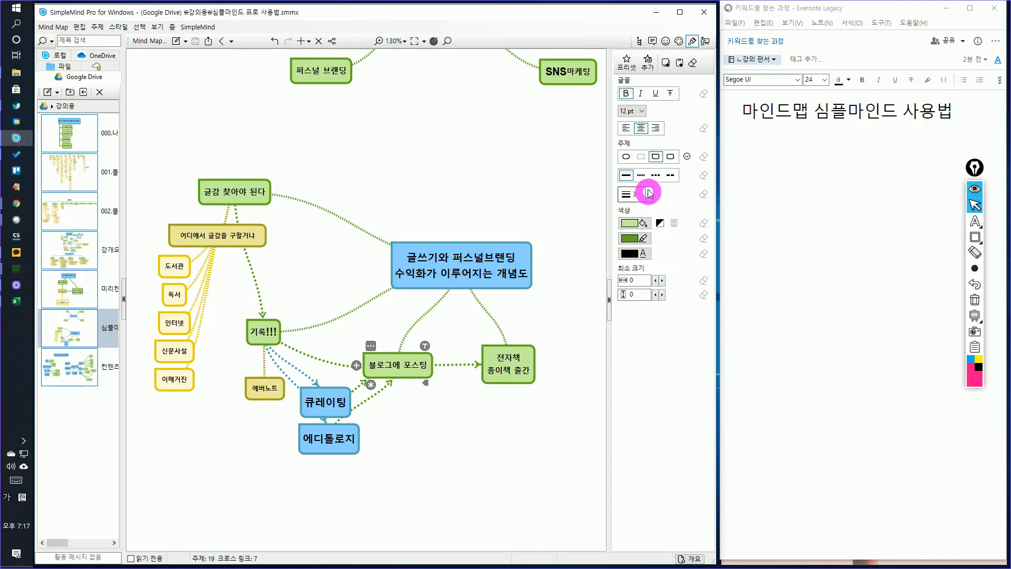
{"action": "left_click", "coordinate": [626, 157]}
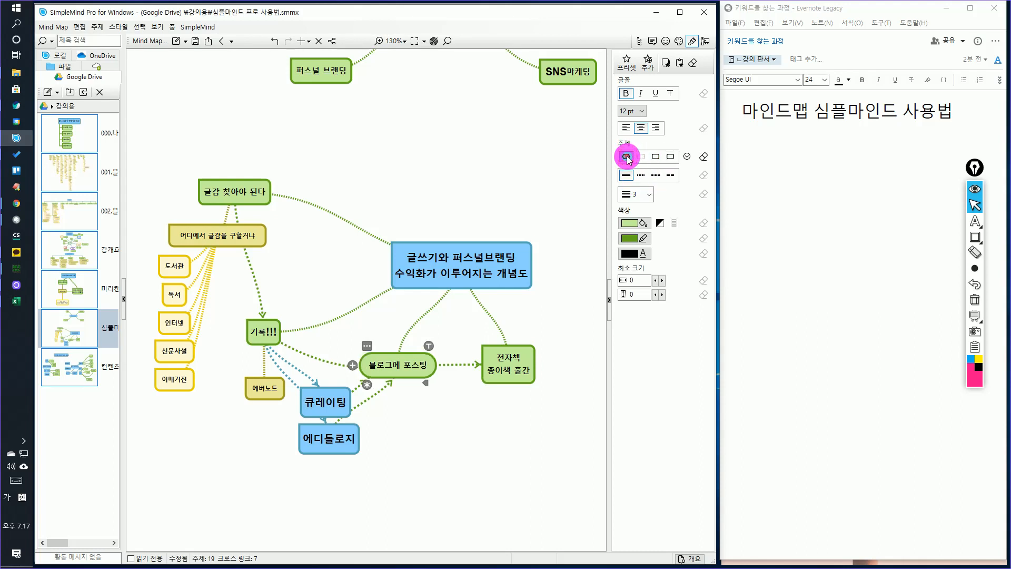
{"action": "left_click", "coordinate": [656, 157]}
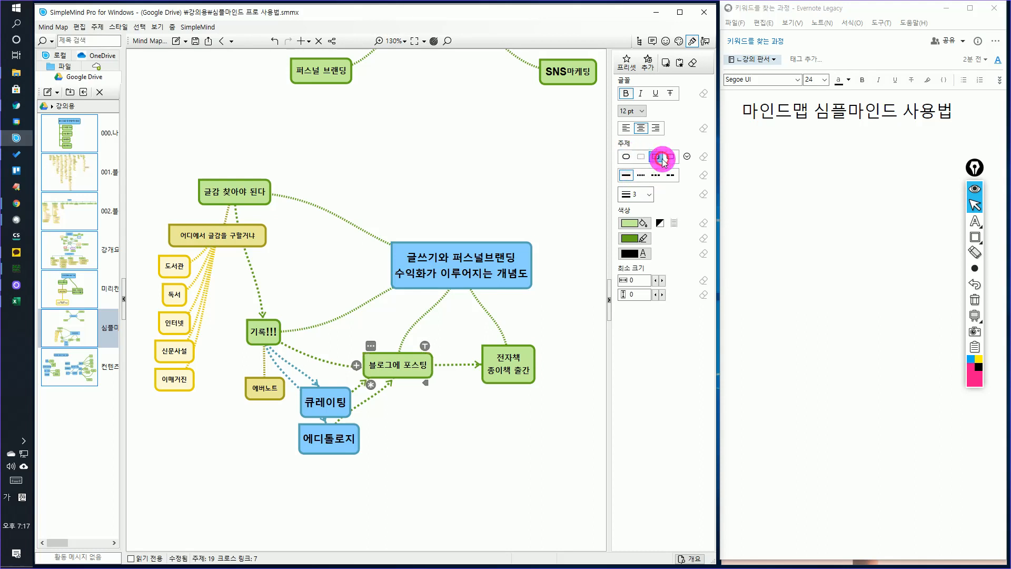
{"action": "left_click", "coordinate": [625, 156]}
{"action": "left_click", "coordinate": [650, 195]}
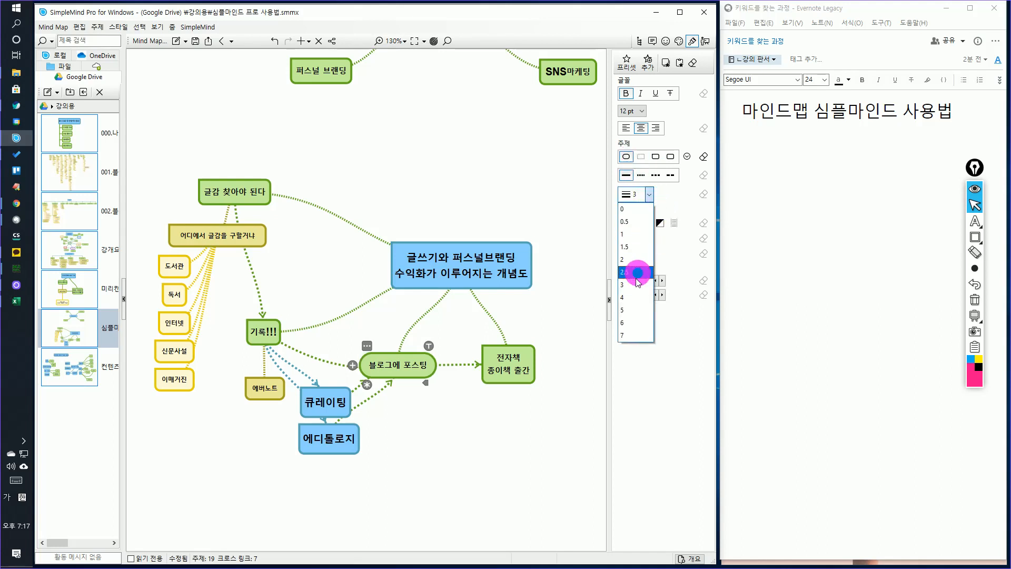
{"action": "left_click", "coordinate": [628, 333]}
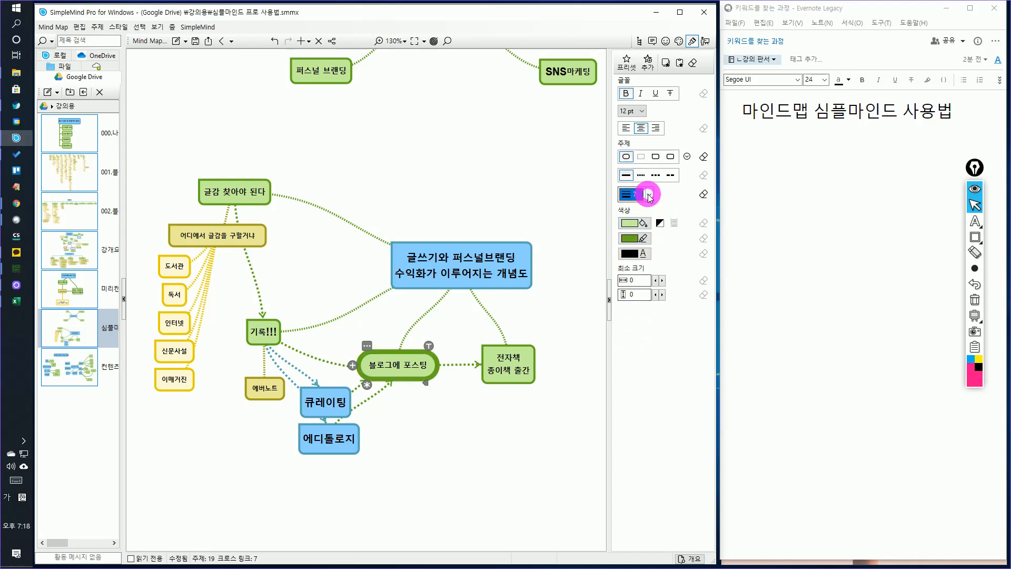
Set the border color of "블로그에 포스팅" to purple and its fill color to white
{"action": "left_click", "coordinate": [646, 238]}
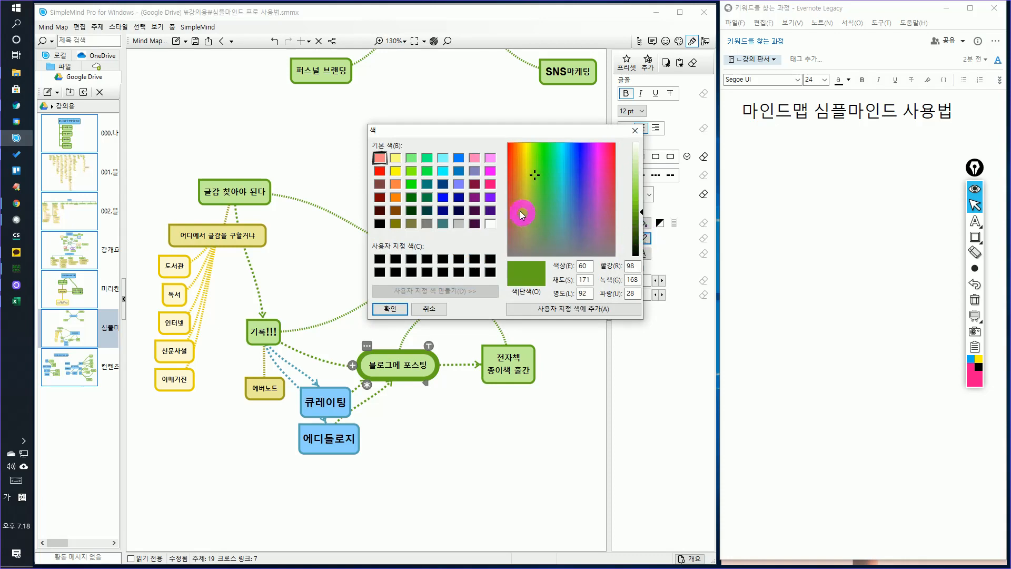
{"action": "left_click", "coordinate": [492, 197]}
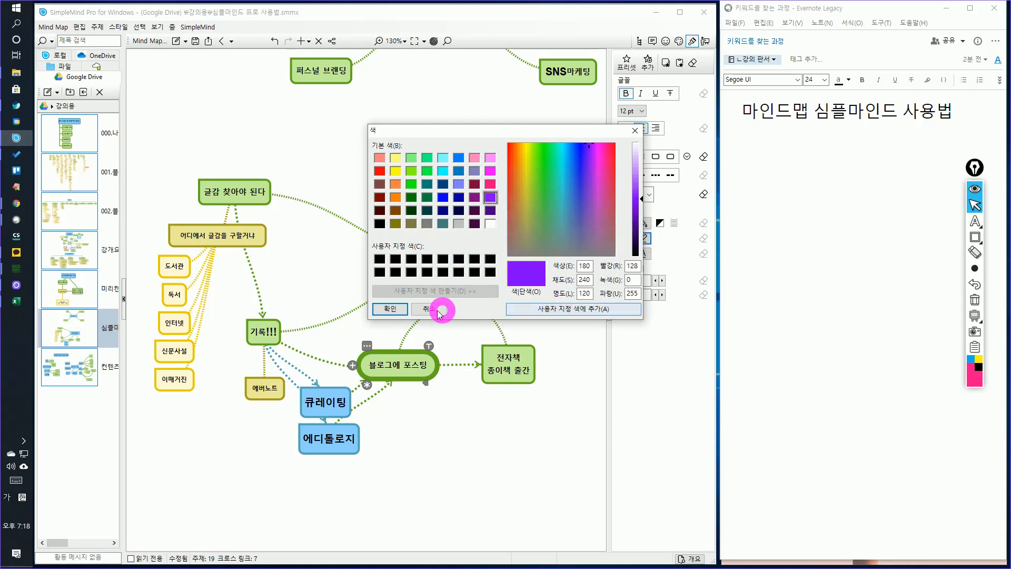
{"action": "left_click", "coordinate": [388, 309]}
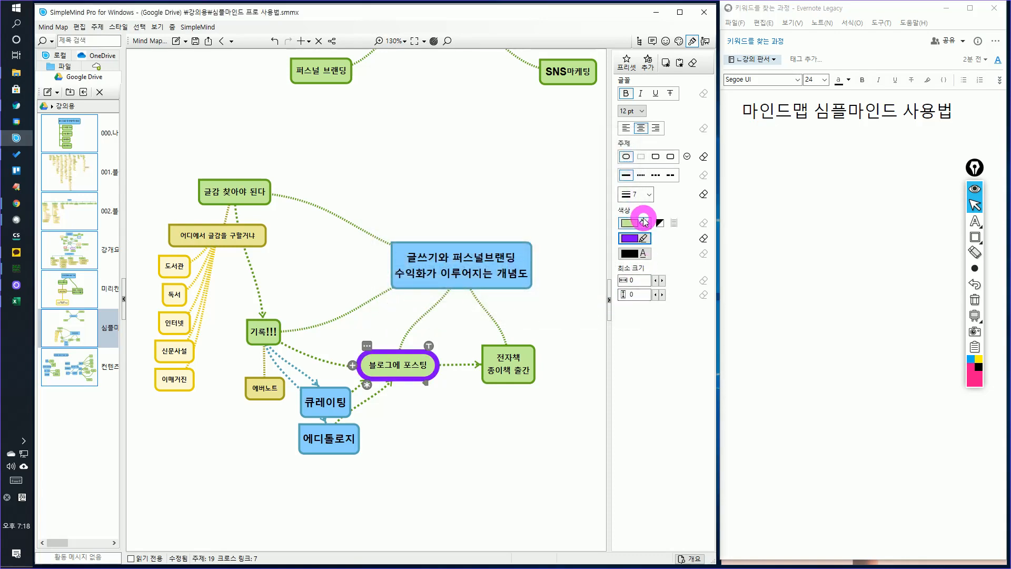
{"action": "left_click", "coordinate": [644, 221]}
{"action": "left_click", "coordinate": [490, 223]}
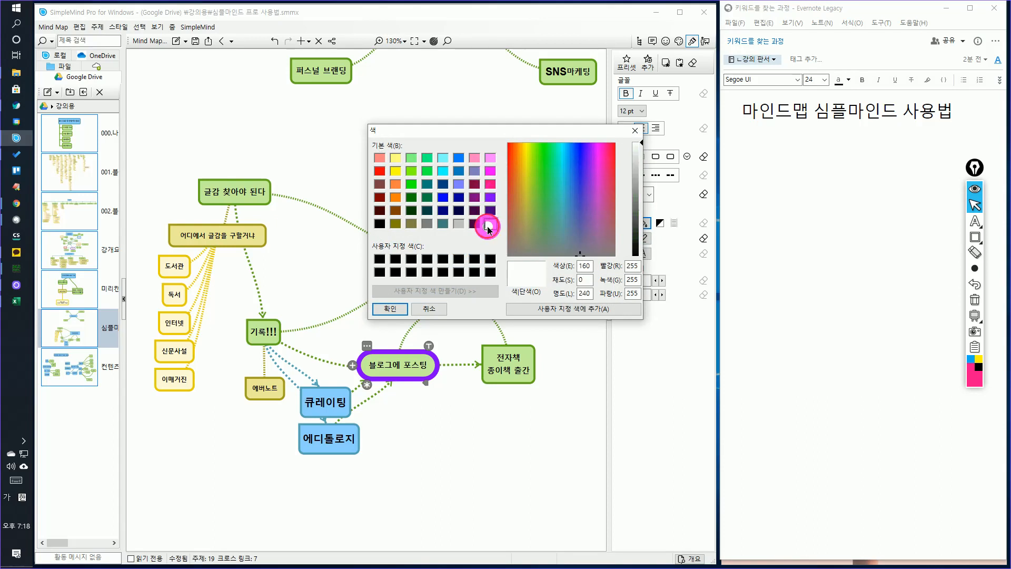
{"action": "left_click", "coordinate": [427, 308]}
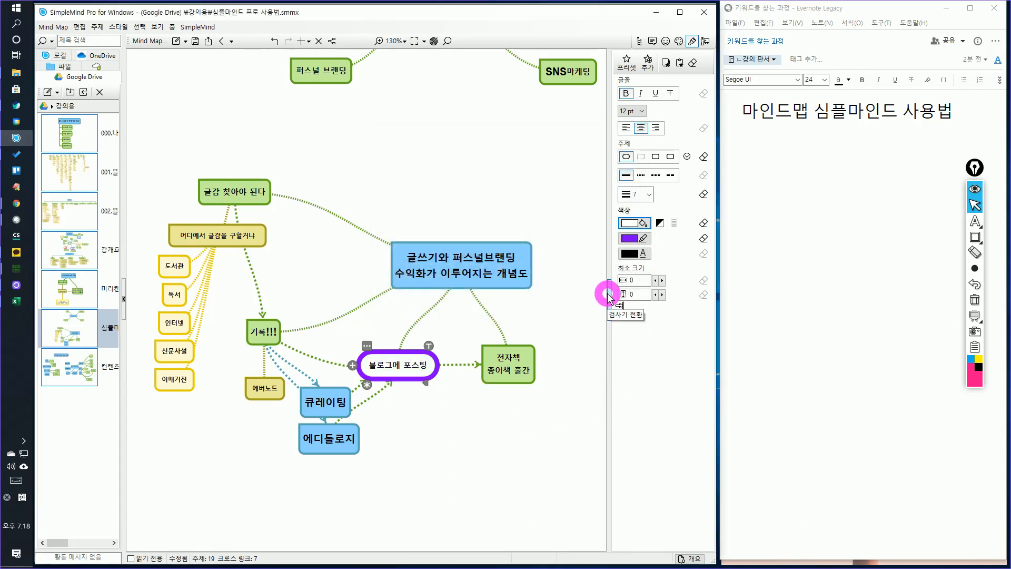
{"action": "left_click", "coordinate": [633, 64]}
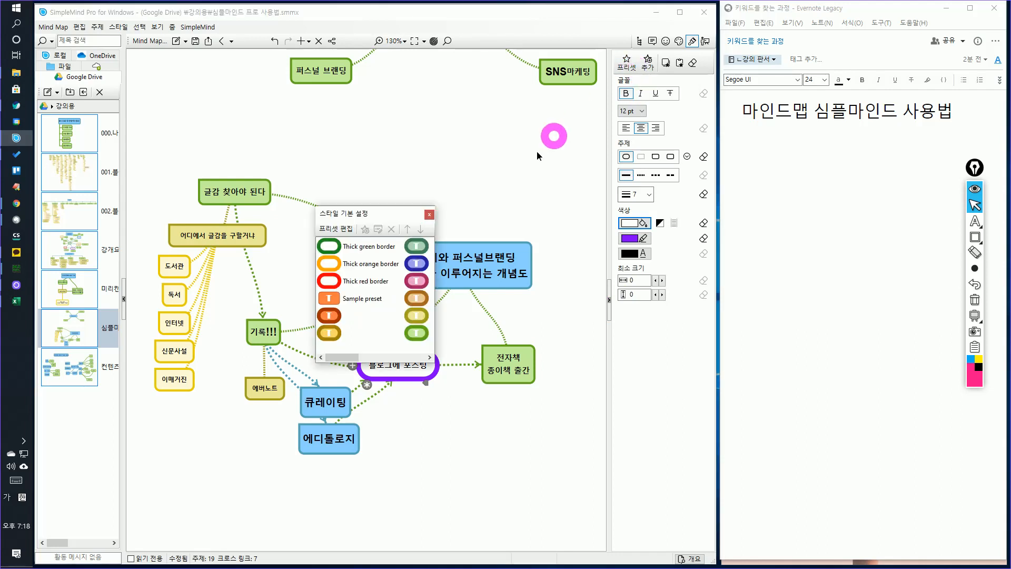
{"action": "left_click", "coordinate": [427, 216]}
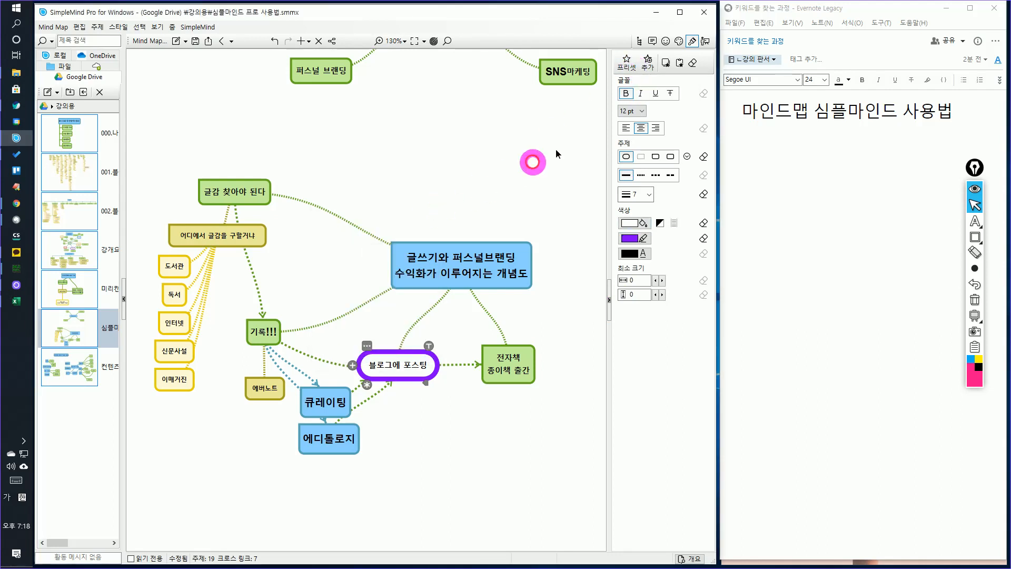
{"action": "left_click", "coordinate": [647, 62]}
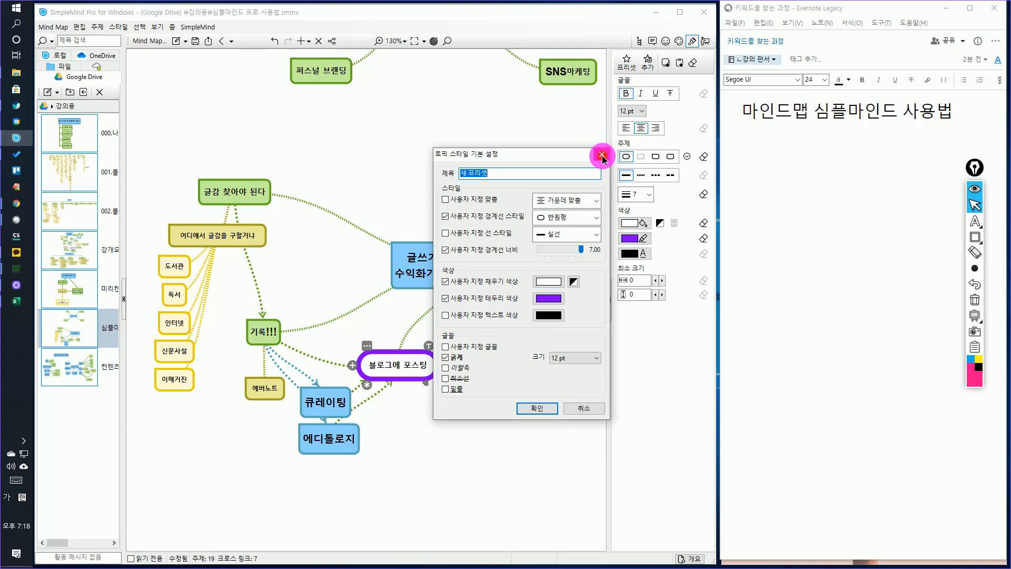
{"action": "left_click", "coordinate": [602, 156]}
Save the style of "블로그에 포스팅" as a new topic style preset titled "보라색"
{"action": "left_click", "coordinate": [647, 64]}
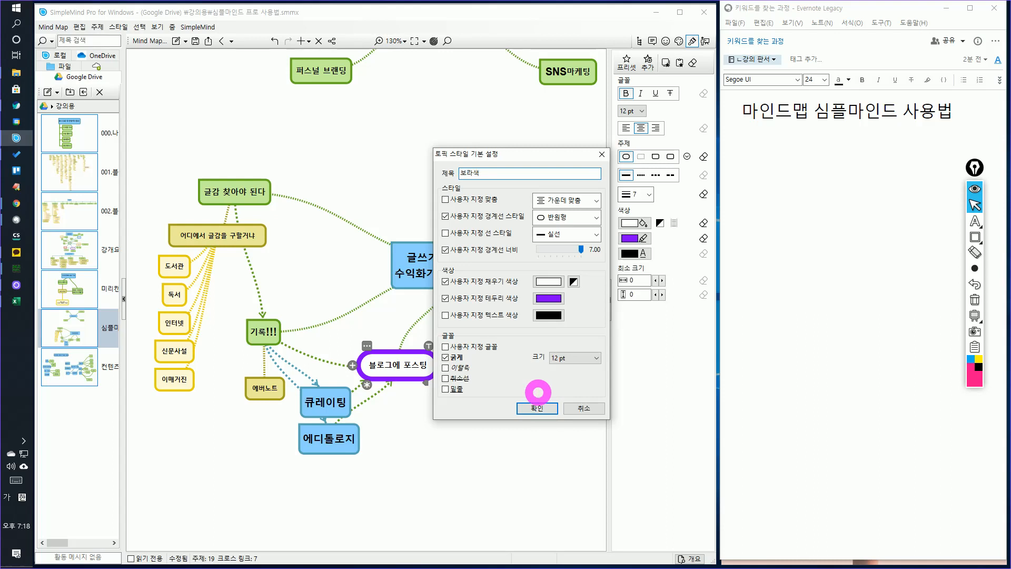
{"action": "left_click", "coordinate": [537, 408]}
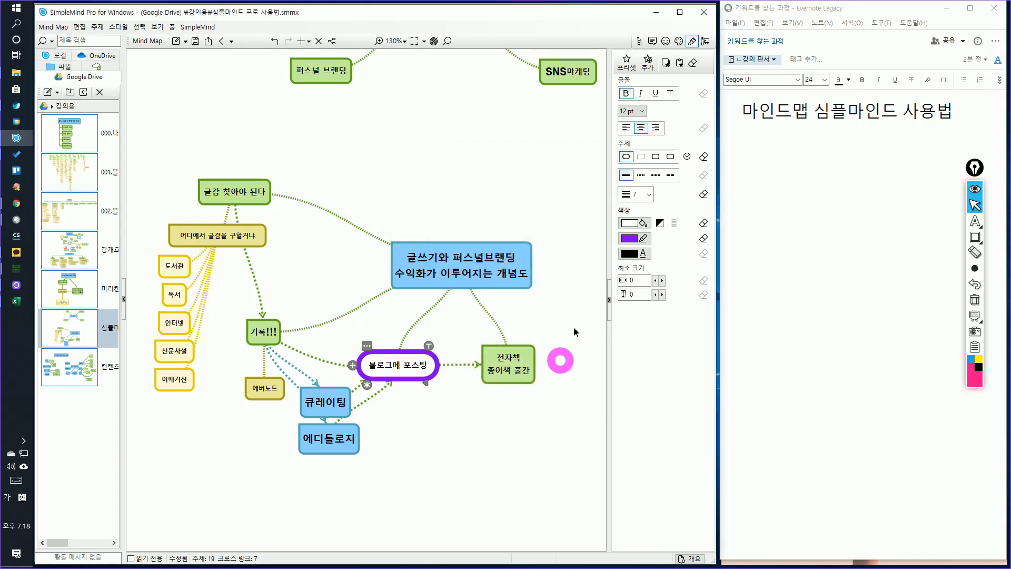
{"action": "left_click", "coordinate": [626, 63]}
{"action": "left_click", "coordinate": [568, 359]}
Apply the "Thick red border" style preset to the "전자책 종이책 출간" topic
{"action": "left_click", "coordinate": [516, 379]}
{"action": "left_click", "coordinate": [625, 62]}
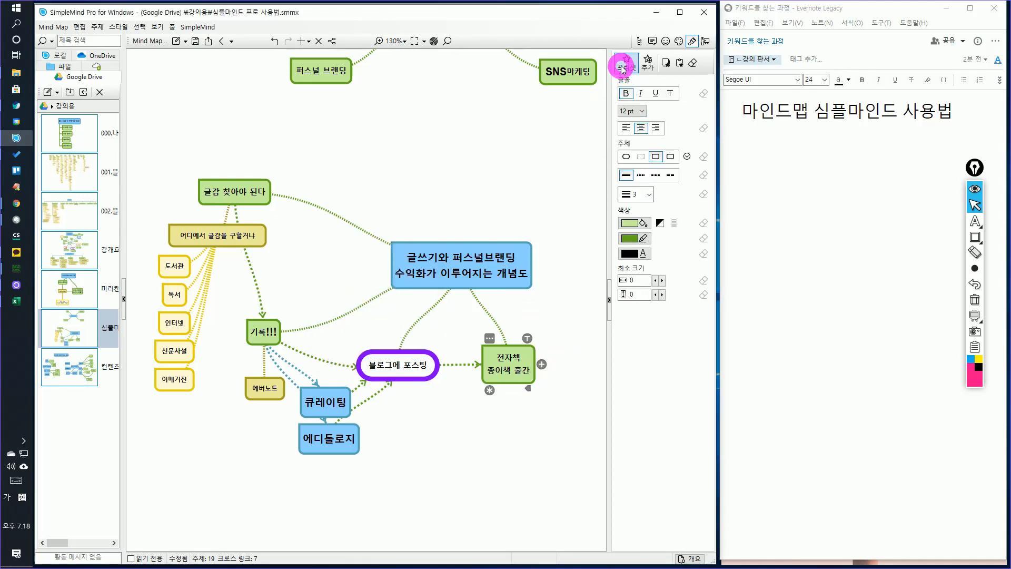
{"action": "left_click", "coordinate": [361, 243]}
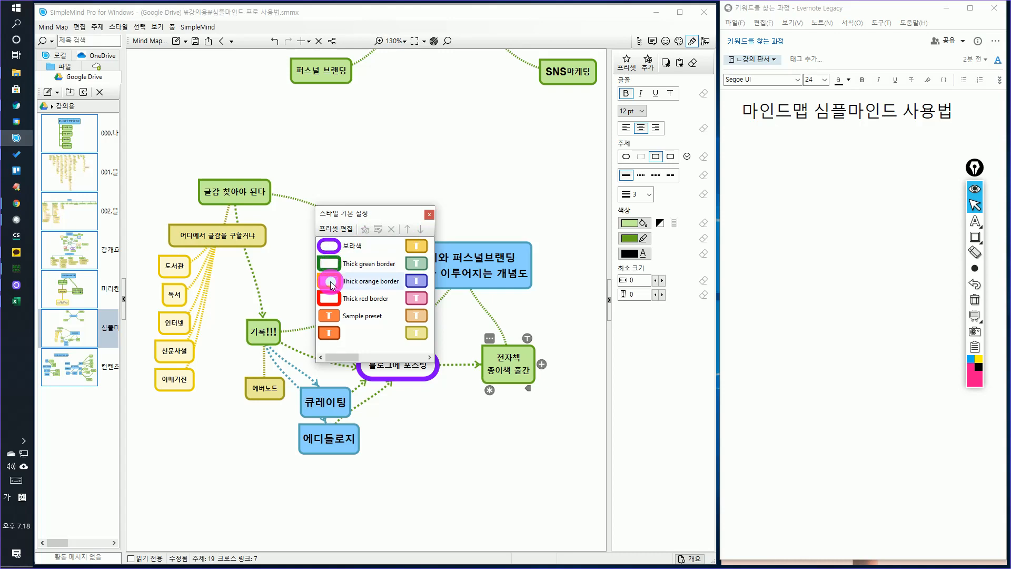
{"action": "left_click", "coordinate": [329, 298]}
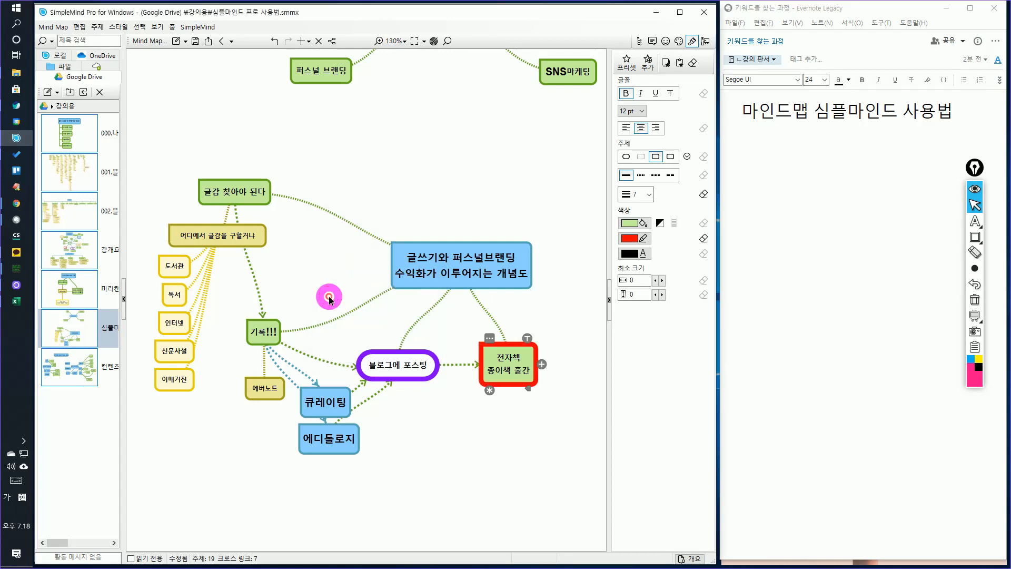
Fill the "전자책 종이책 출간" topic with white and hide the style settings
{"action": "left_click", "coordinate": [639, 223]}
{"action": "left_click", "coordinate": [490, 223]}
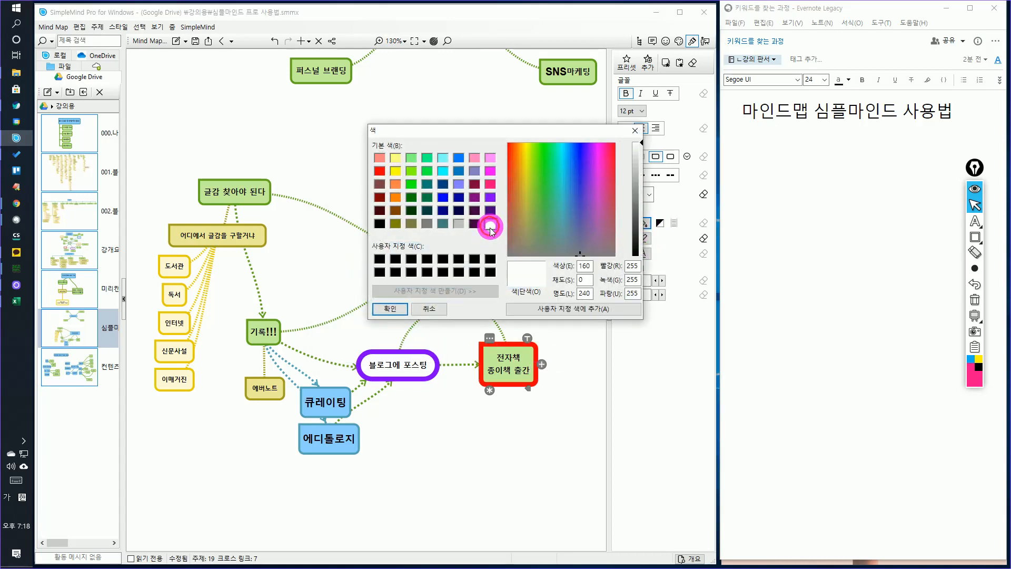
{"action": "left_click", "coordinate": [390, 308]}
{"action": "left_click", "coordinate": [600, 329]}
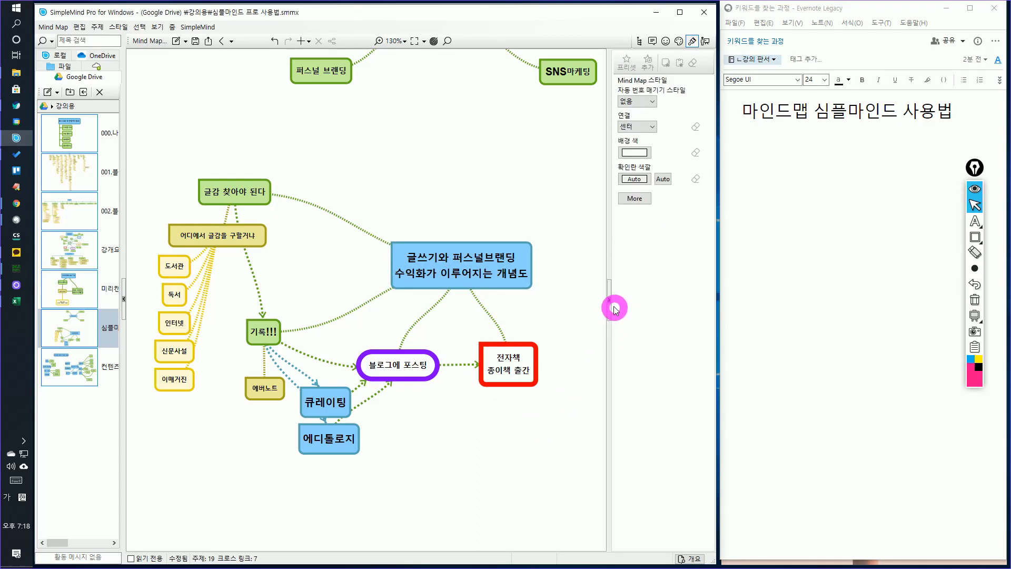
{"action": "left_click", "coordinate": [608, 299]}
Add a new central theme with the two-line text "SEO" and "검색엔진 최적화"
{"action": "left_click_drag", "start_coordinate": [597, 404], "coordinate": [583, 298]}
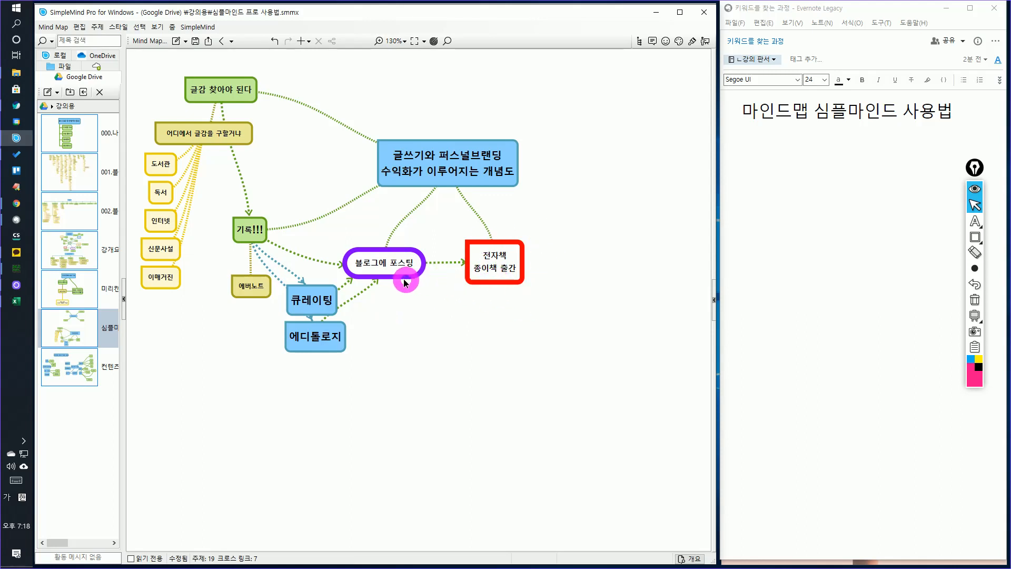
{"action": "right_click", "coordinate": [449, 363]}
{"action": "mouse_move", "coordinate": [474, 368]}
{"action": "left_click", "coordinate": [589, 429]}
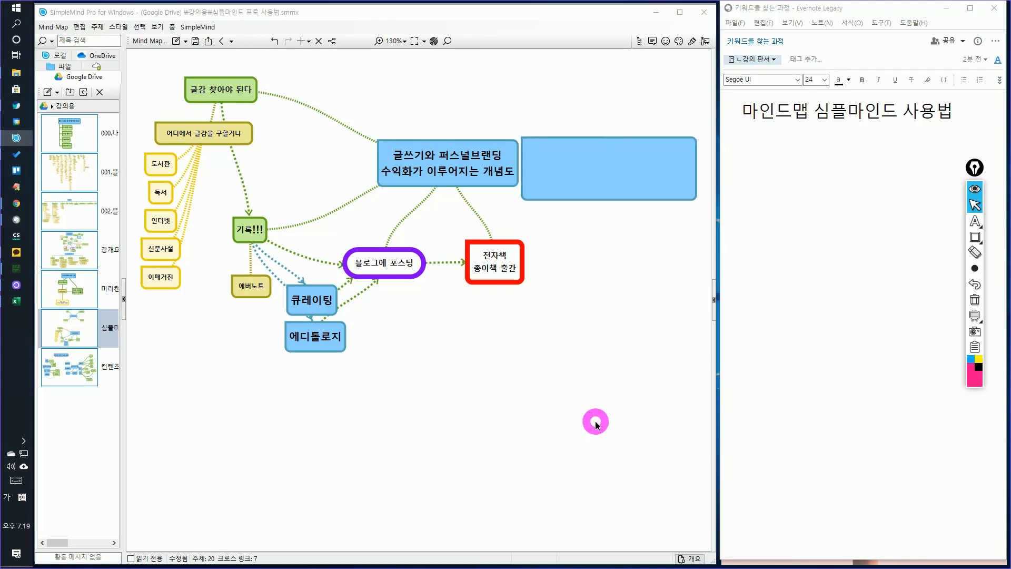
{"action": "type", "text": "SEO"}
{"action": "key", "text": "Return"}
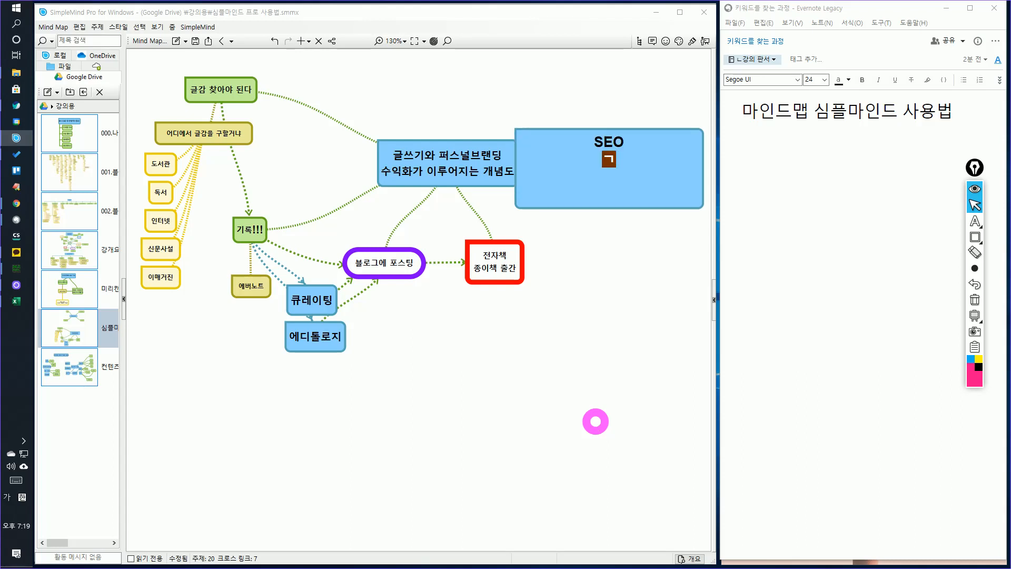
{"action": "type", "text": "검색엔진 최적"}
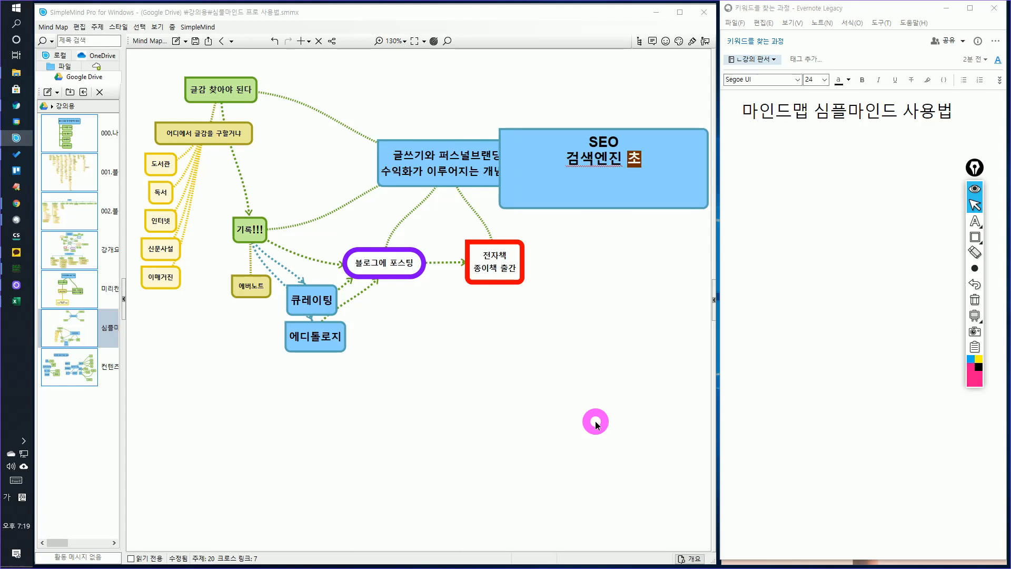
{"action": "type", "text": "ㅎ"}
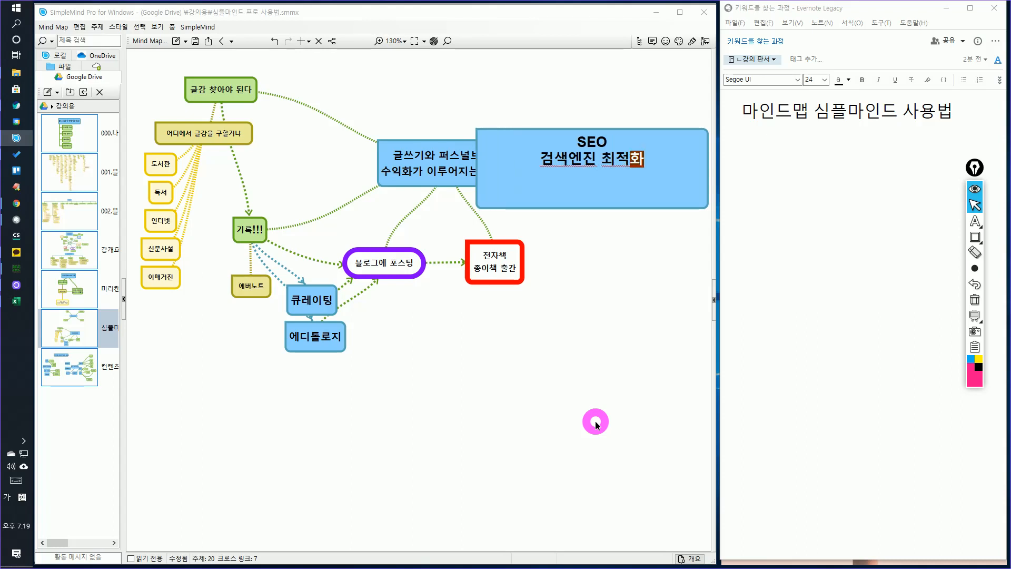
{"action": "key", "text": "Escape"}
Move the "SEO 검색엔진 최적화" topic below "블로그에 포스팅" and crosslink it to that topic
{"action": "left_click_drag", "start_coordinate": [616, 176], "coordinate": [449, 346]}
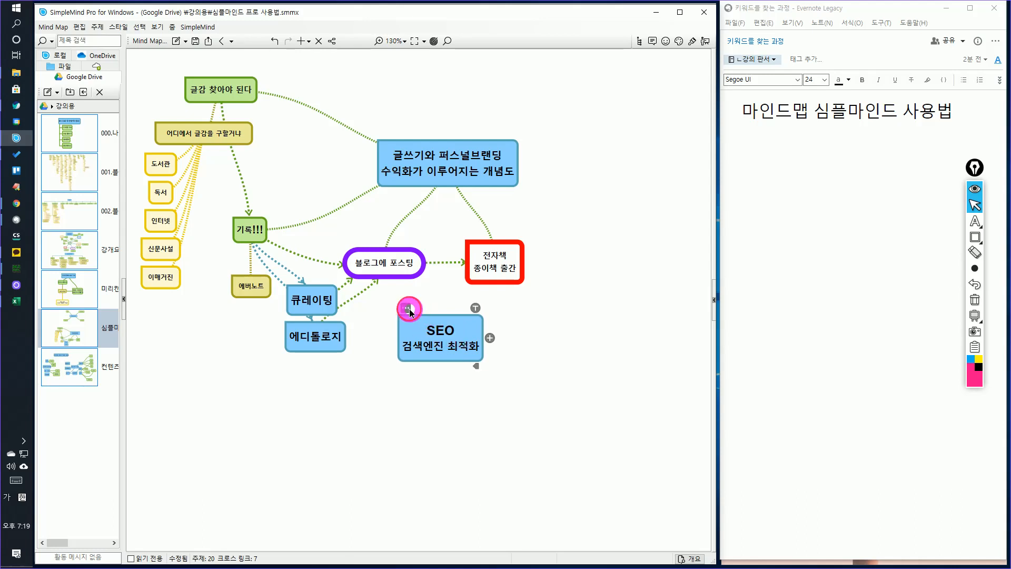
{"action": "left_click", "coordinate": [409, 310]}
{"action": "left_click", "coordinate": [479, 300]}
{"action": "left_click", "coordinate": [420, 276]}
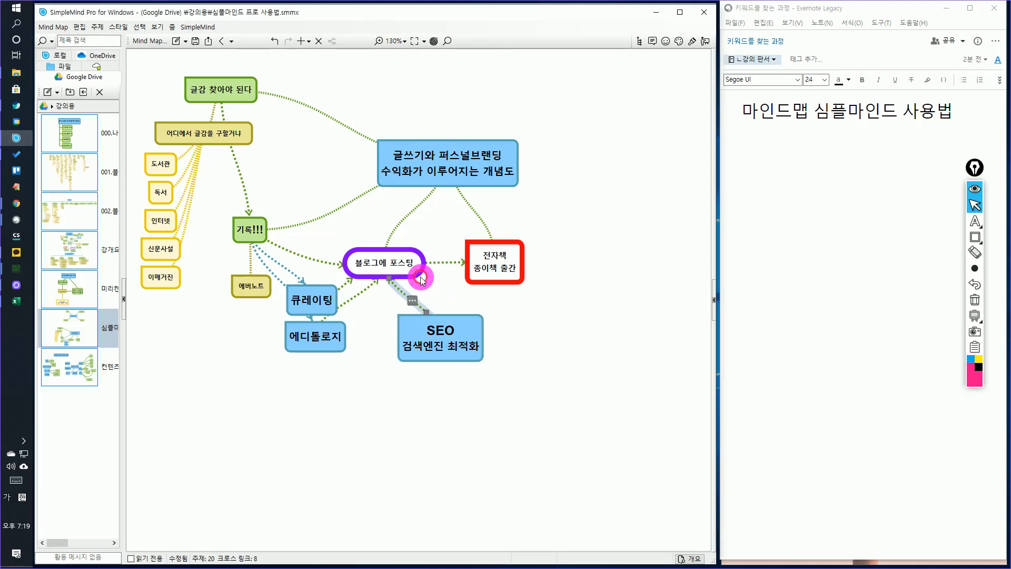
Apply the "Thick orange border" style preset to the "SEO 검색엔진 최적화" topic
{"action": "left_click", "coordinate": [470, 326]}
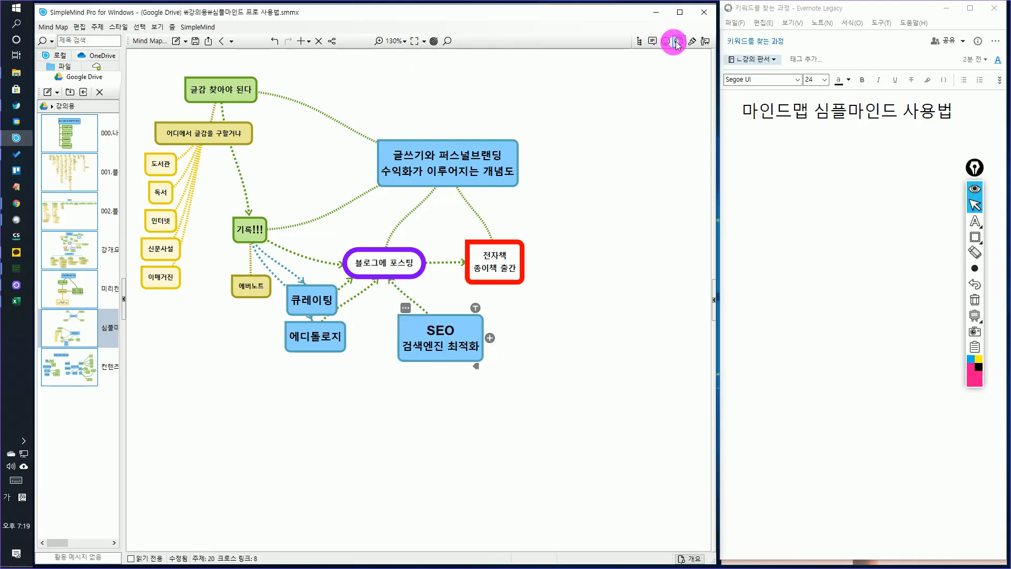
{"action": "left_click", "coordinate": [692, 41]}
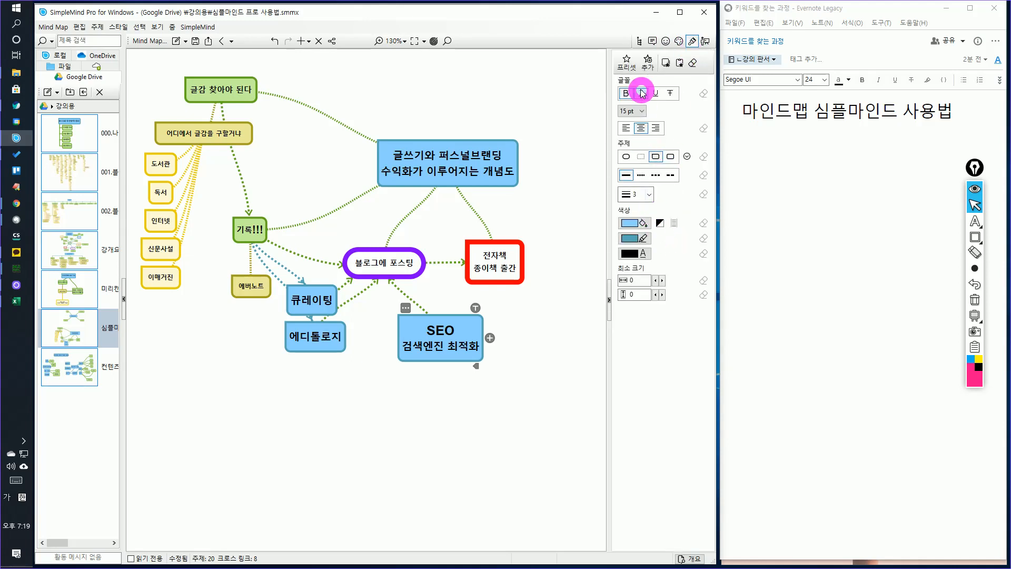
{"action": "left_click", "coordinate": [626, 63]}
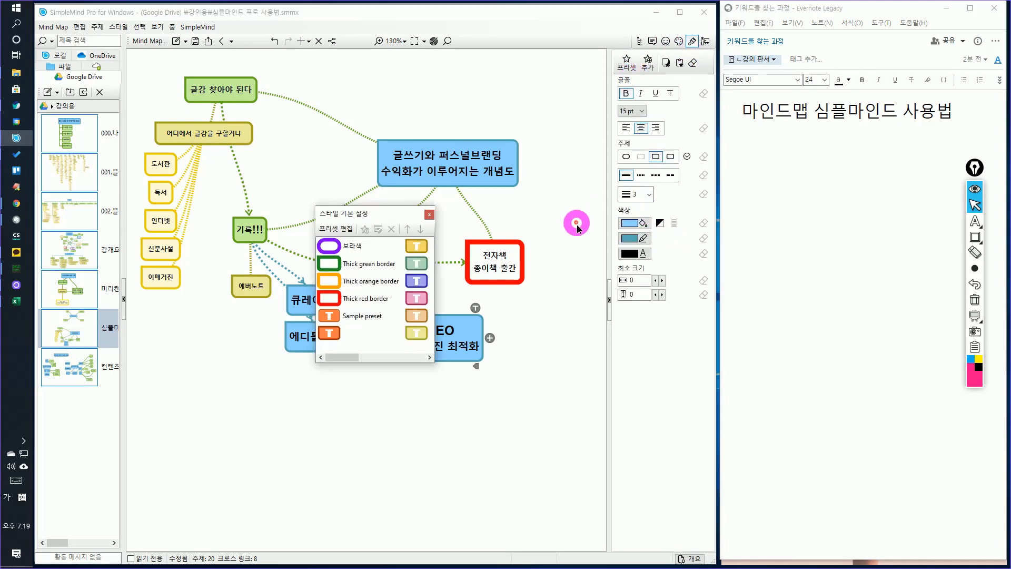
{"action": "left_click", "coordinate": [349, 284]}
Fill the "SEO 검색엔진 최적화" topic with white and move it further down, away from "블로그에 포스팅"
{"action": "left_click", "coordinate": [638, 225]}
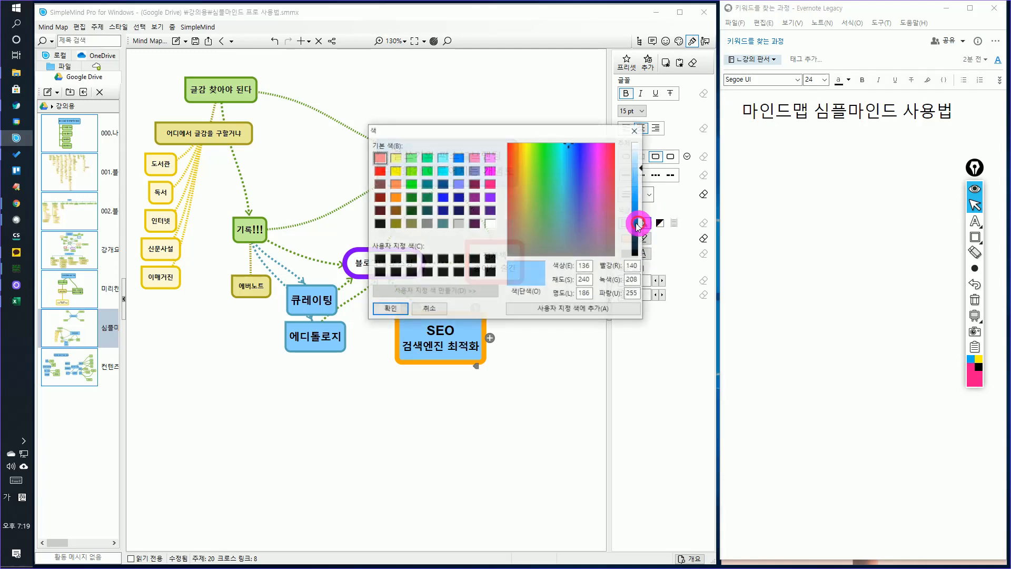
{"action": "left_click", "coordinate": [490, 223]}
{"action": "left_click", "coordinate": [390, 308]}
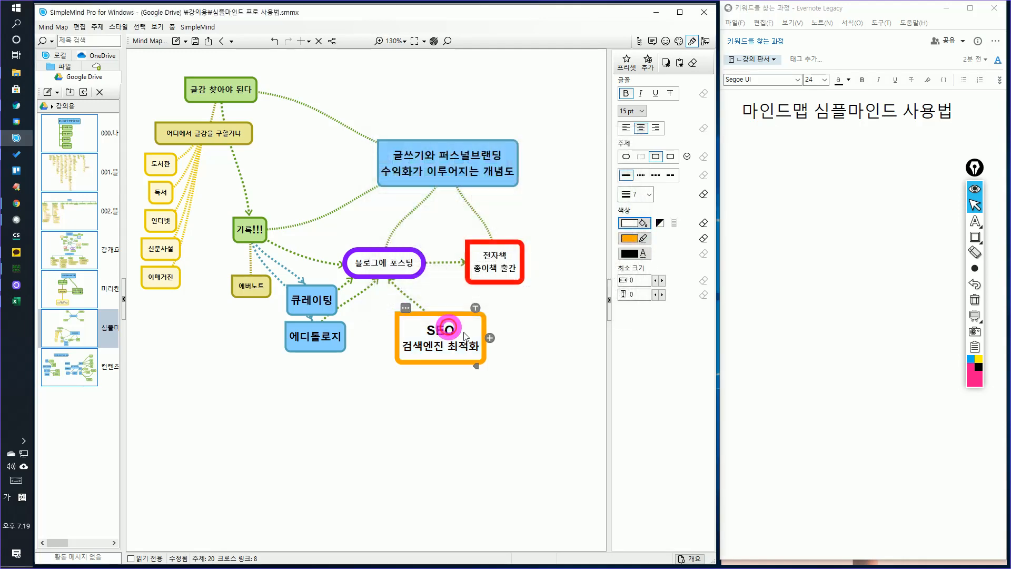
{"action": "left_click", "coordinate": [529, 361]}
{"action": "left_click_drag", "start_coordinate": [443, 363], "coordinate": [413, 417]}
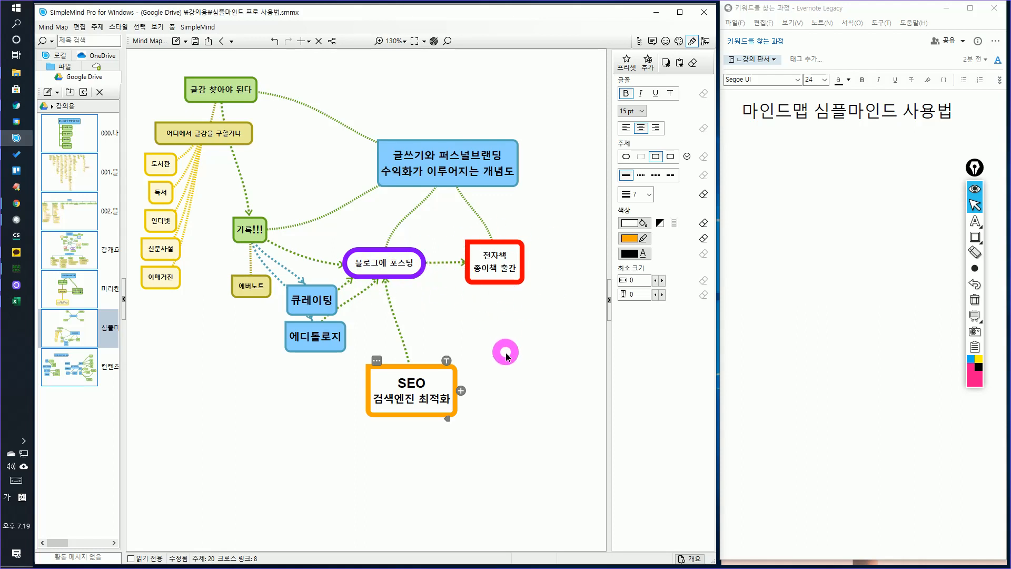
Add a child topic "퍼스널 브랜딩" to the central theme "글쓰기와 퍼스널브랜딩 수익화가 이루어지는 개념도"
{"action": "left_click_drag", "start_coordinate": [505, 352], "coordinate": [411, 311]}
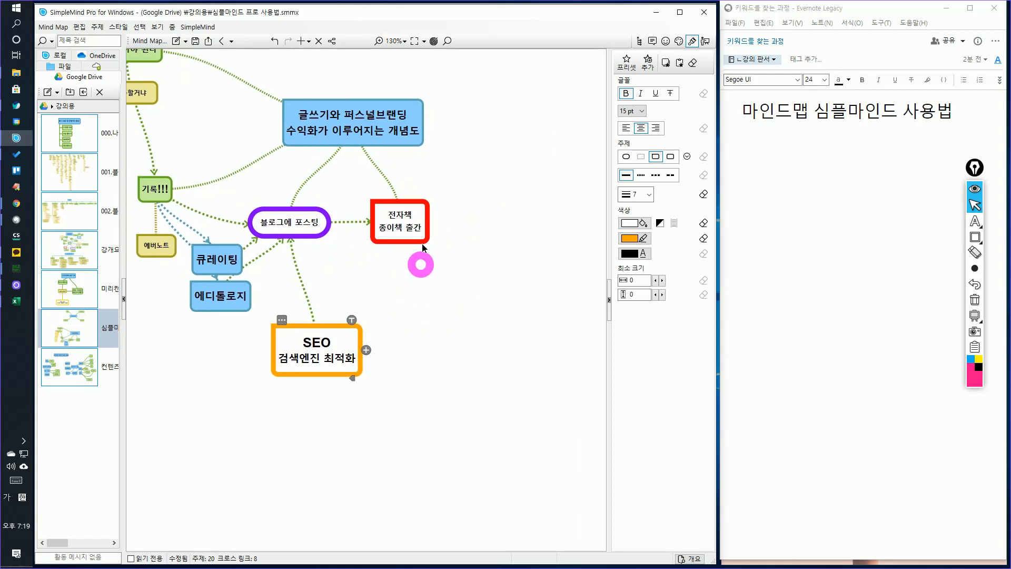
{"action": "left_click", "coordinate": [416, 136]}
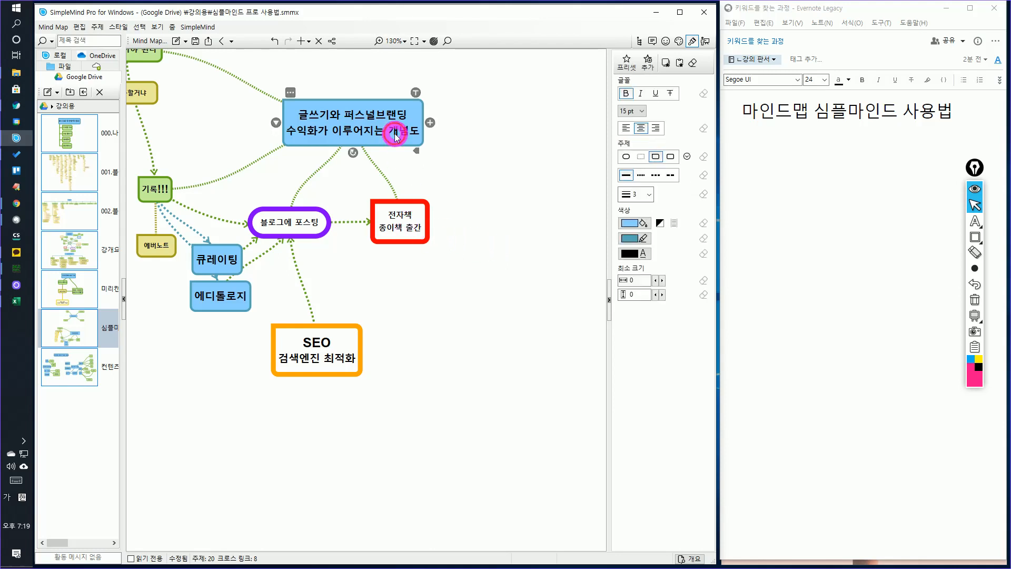
{"action": "left_click", "coordinate": [429, 123]}
{"action": "type", "text": "퍼스"}
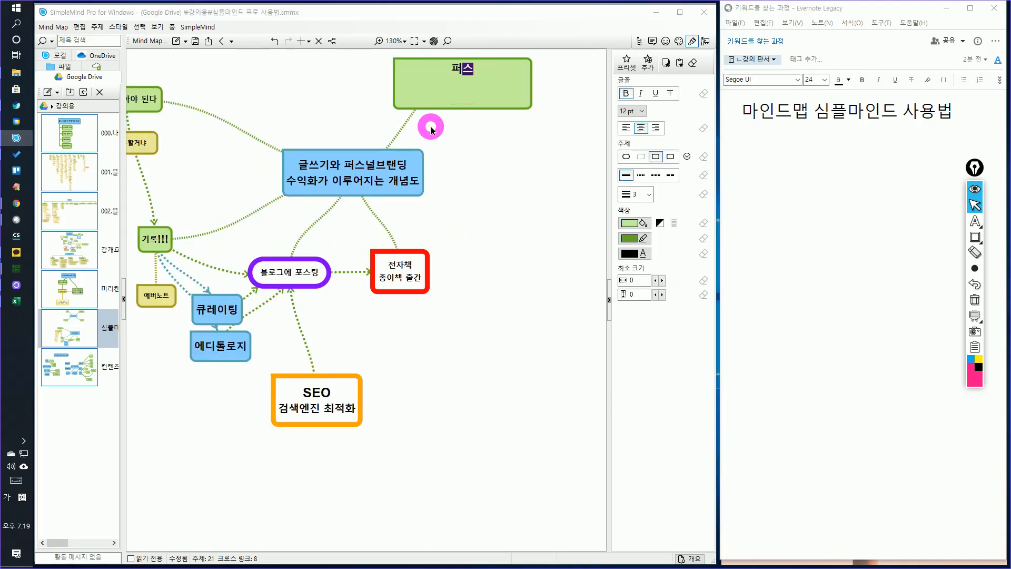
{"action": "type", "text": "널ㅍ"}
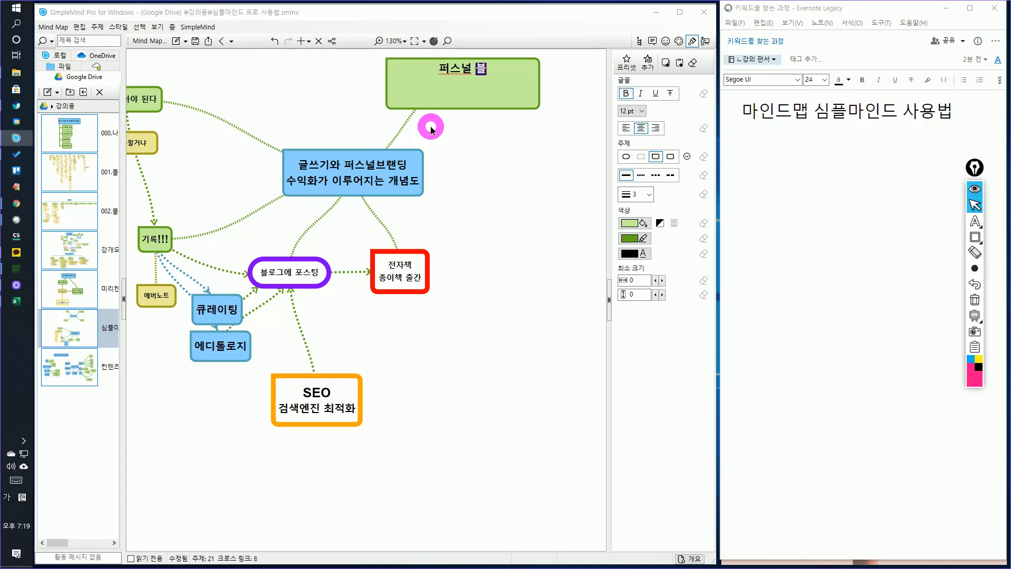
{"action": "type", "text": "랜ㄷ"}
{"action": "type", "text": "딩"}
{"action": "left_click", "coordinate": [431, 129]}
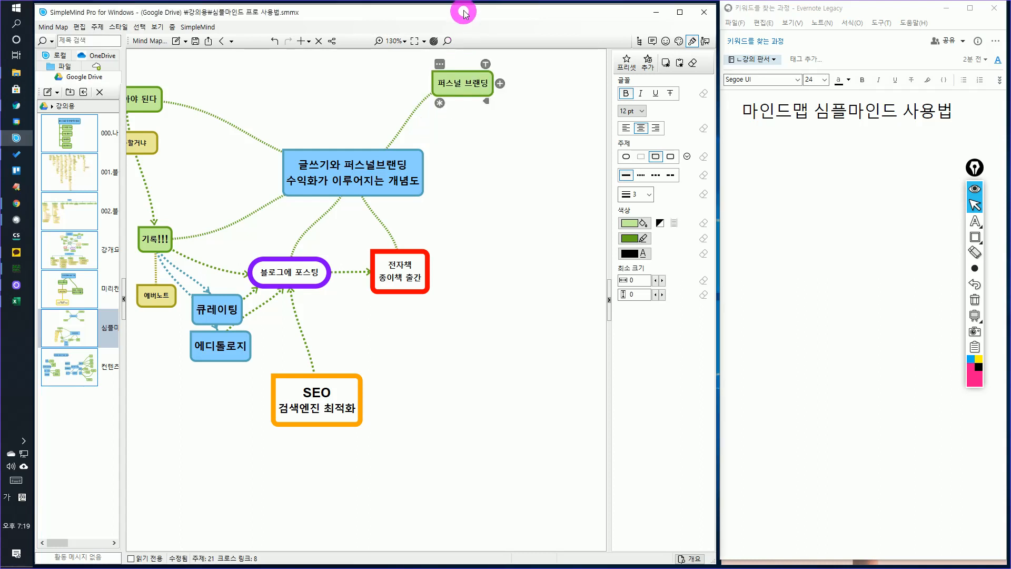
Move the new "퍼스널 브랜딩" topic to the right of "전자책 종이책 출간" and crosslink "전자책 종이책 출간" to it
{"action": "left_click_drag", "start_coordinate": [479, 87], "coordinate": [533, 276]}
{"action": "left_click", "coordinate": [393, 289]}
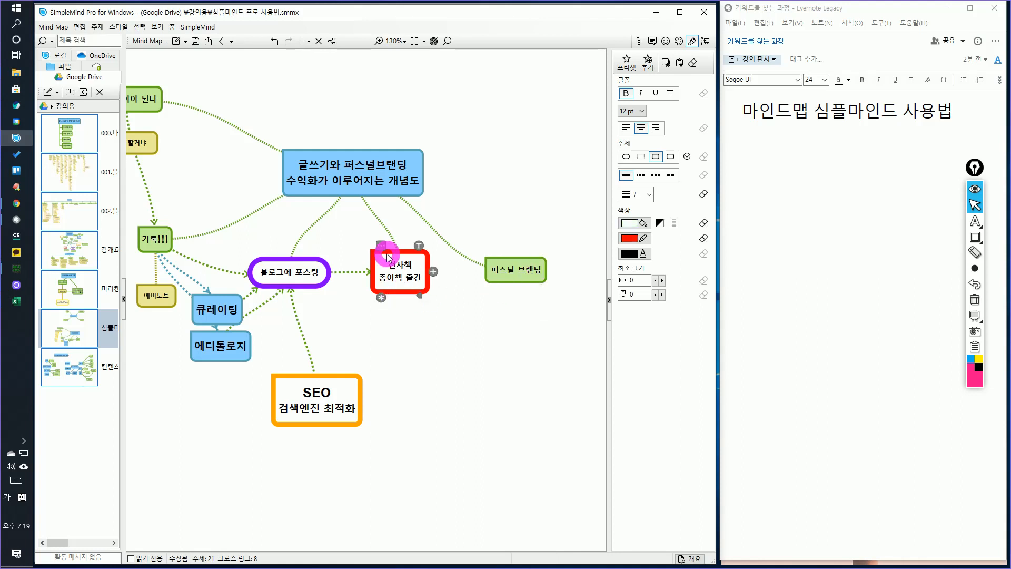
{"action": "left_click_drag", "start_coordinate": [385, 250], "coordinate": [512, 281]}
{"action": "left_click", "coordinate": [514, 282]}
Add a crosslink from "블로그에 포스팅" to "퍼스널 브랜딩"
{"action": "left_click", "coordinate": [318, 284]}
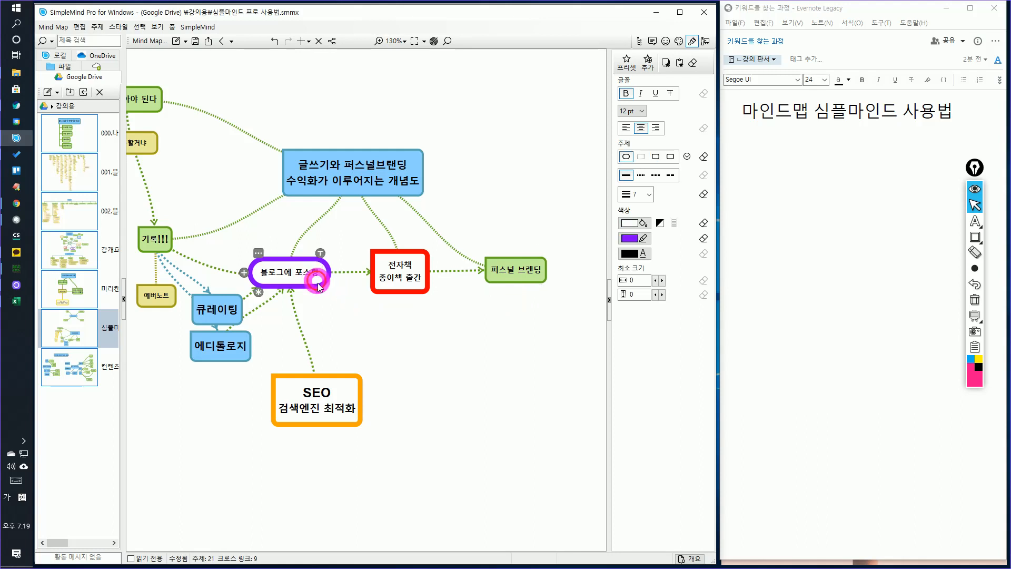
{"action": "left_click", "coordinate": [258, 254]}
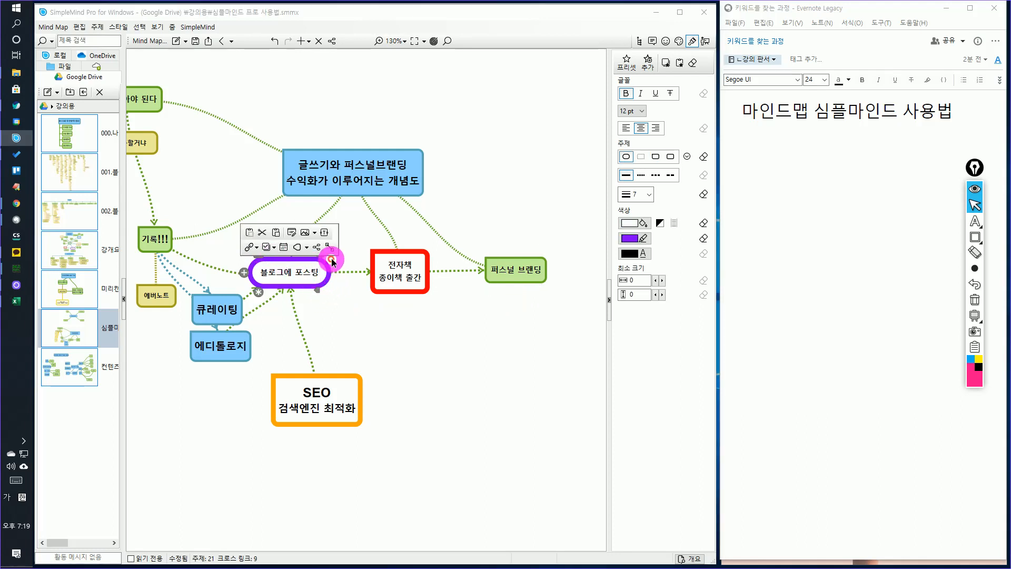
{"action": "left_click_drag", "start_coordinate": [333, 253], "coordinate": [499, 273]}
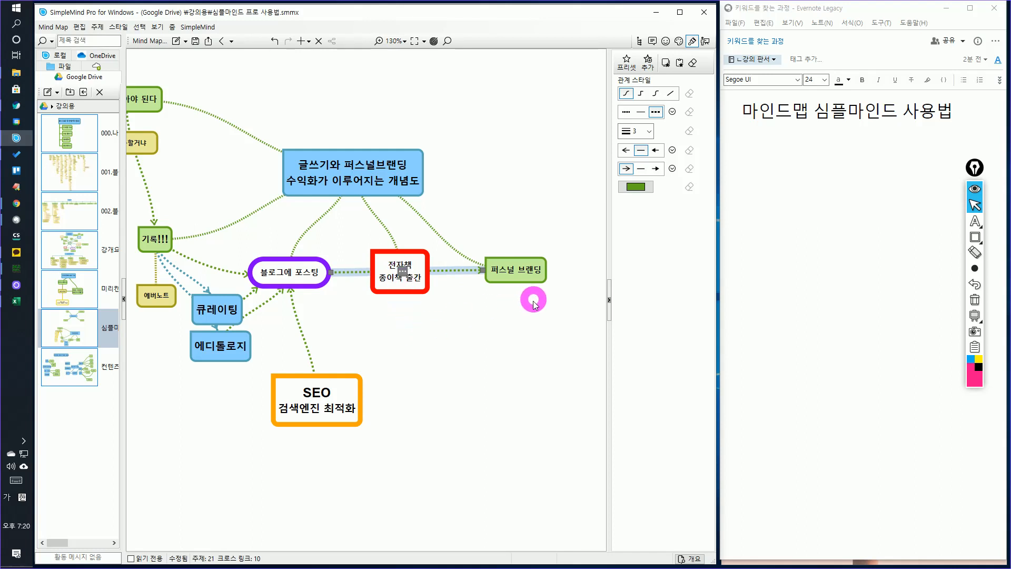
{"action": "left_click", "coordinate": [415, 341]}
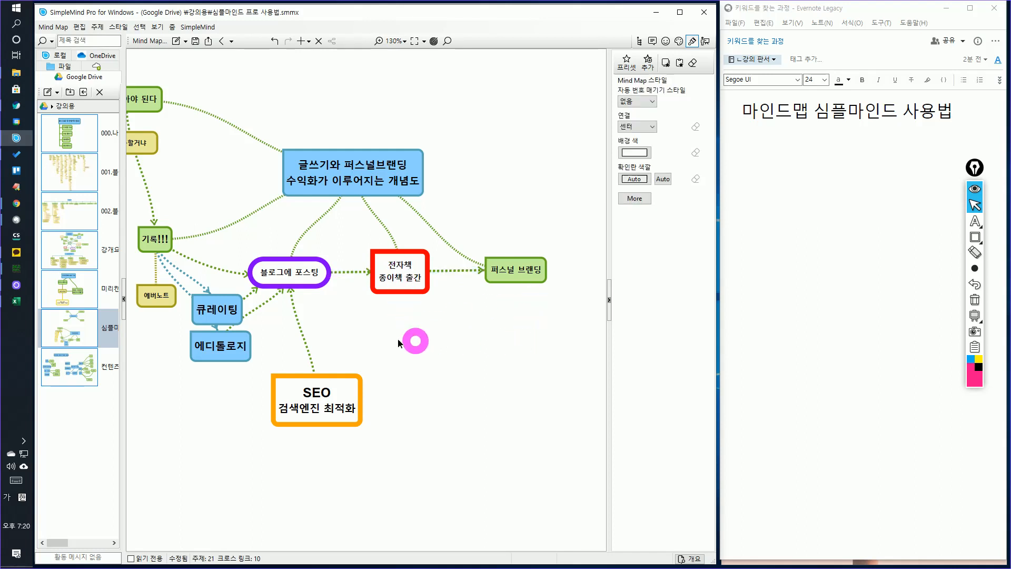
Bend the crosslink between "블로그에 포스팅" and "퍼스널 브랜딩" downward so it curves beneath "전자책 종이책 출간"
{"action": "left_click", "coordinate": [349, 273]}
{"action": "left_click_drag", "start_coordinate": [343, 272], "coordinate": [403, 348]}
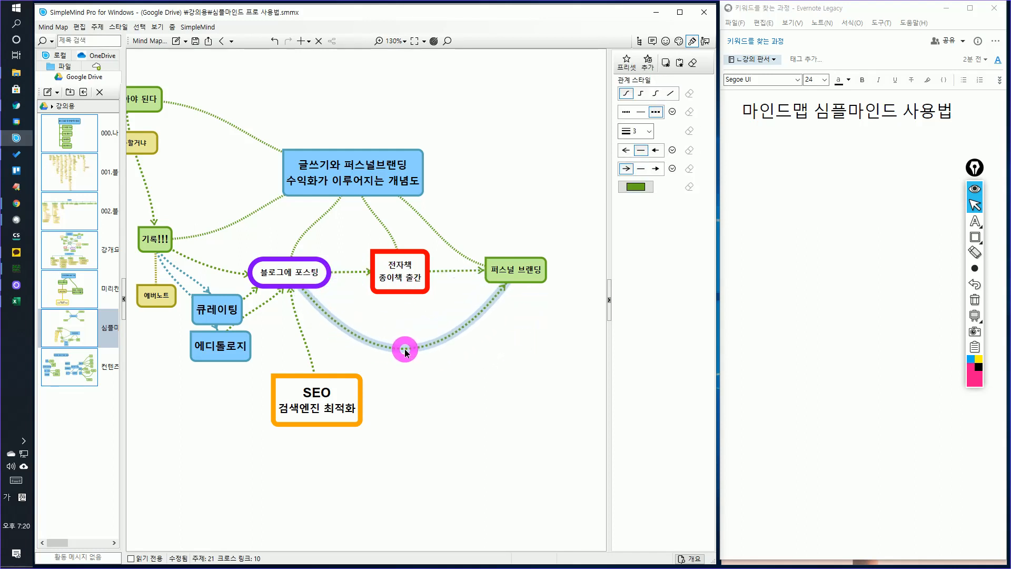
{"action": "left_click", "coordinate": [492, 360]}
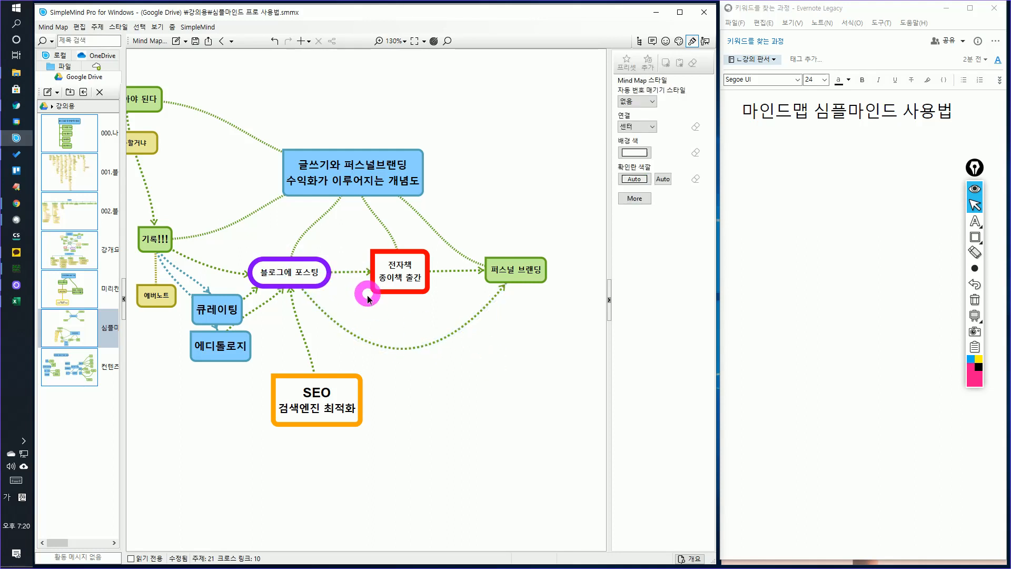
Add a new central theme with the two-line text "SNS 홍보" and "마케팅 기술"
{"action": "left_click_drag", "start_coordinate": [522, 374], "coordinate": [493, 358]}
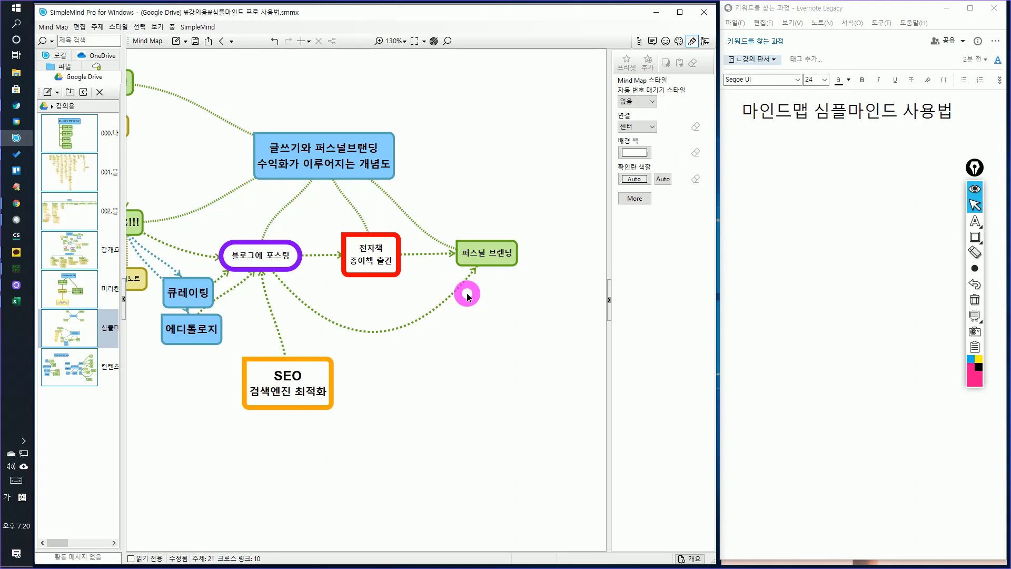
{"action": "right_click", "coordinate": [462, 345]}
{"action": "mouse_move", "coordinate": [484, 350]}
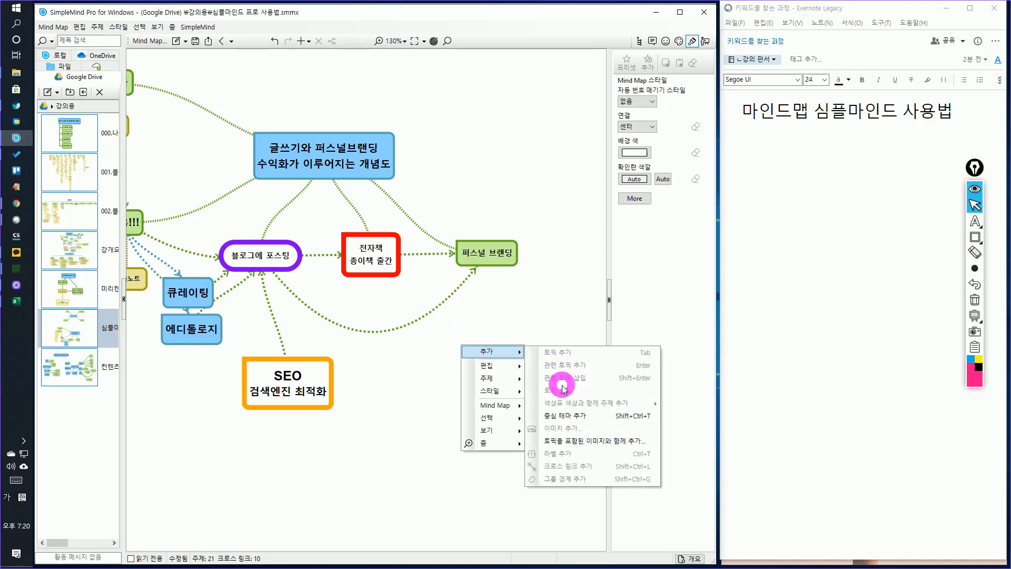
{"action": "left_click", "coordinate": [562, 416]}
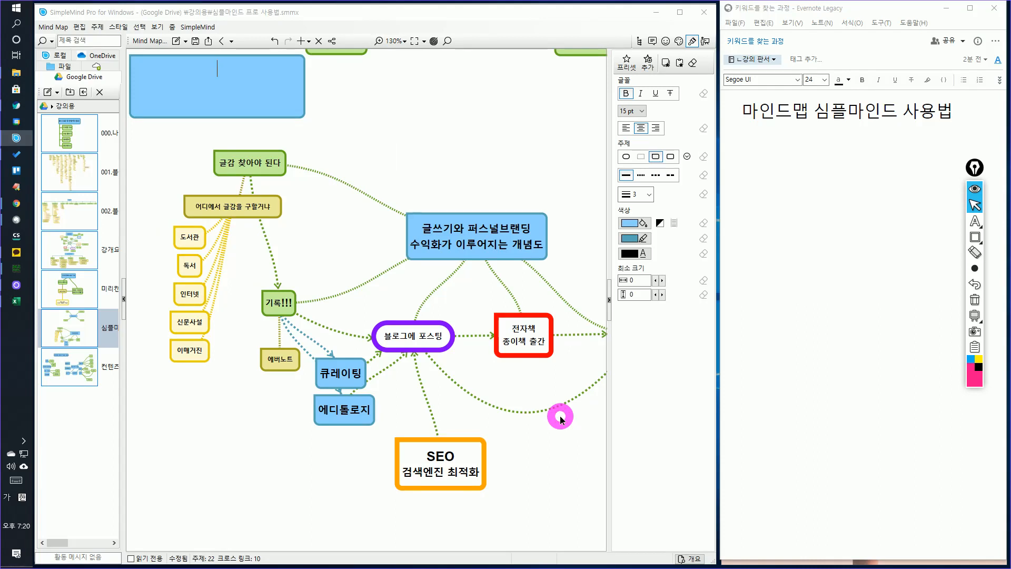
{"action": "type", "text": "SNS"}
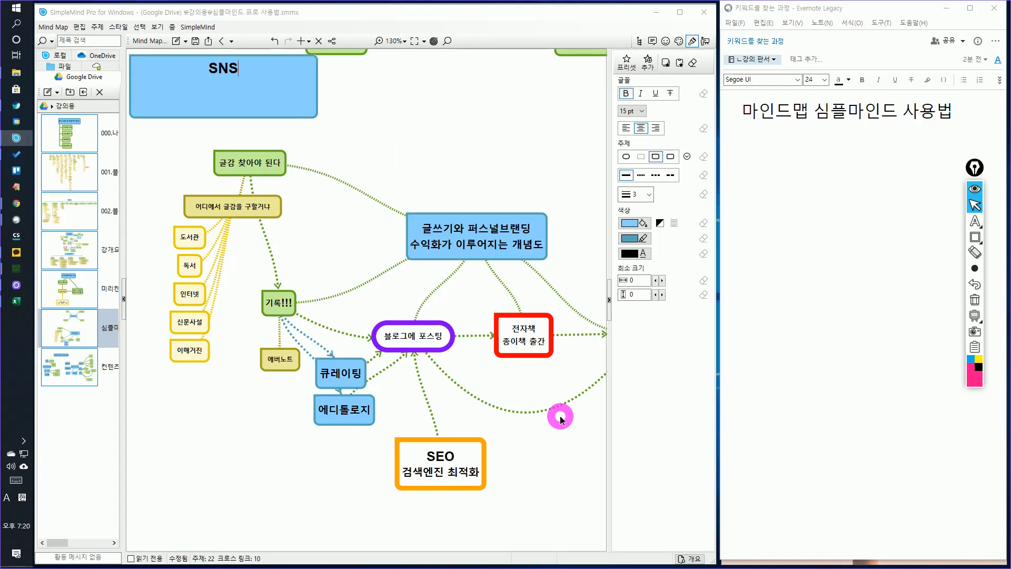
{"action": "type", "text": " 홍보"}
{"action": "key", "text": "Return"}
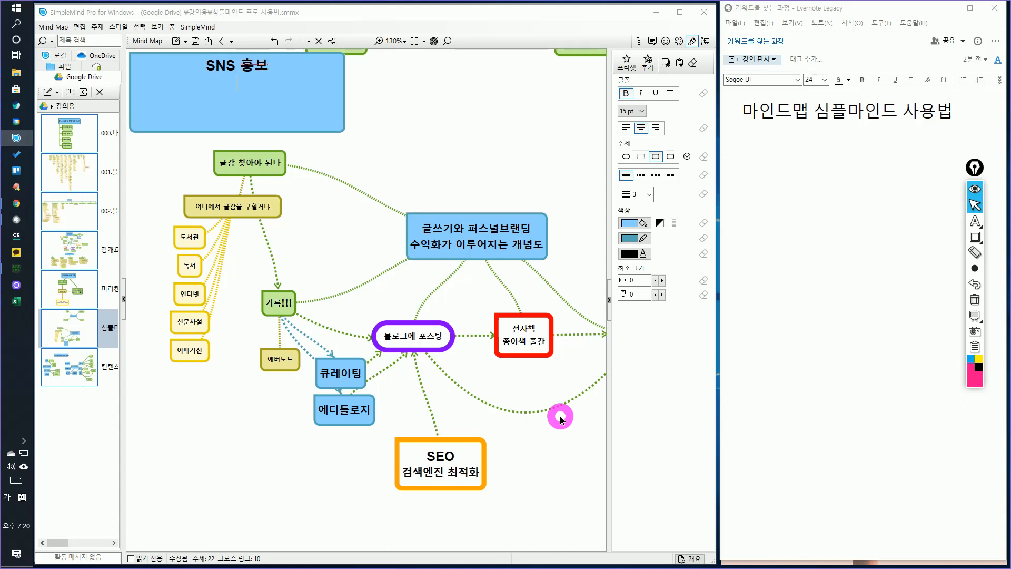
{"action": "type", "text": "마케팅 기술"}
{"action": "key", "text": "Escape"}
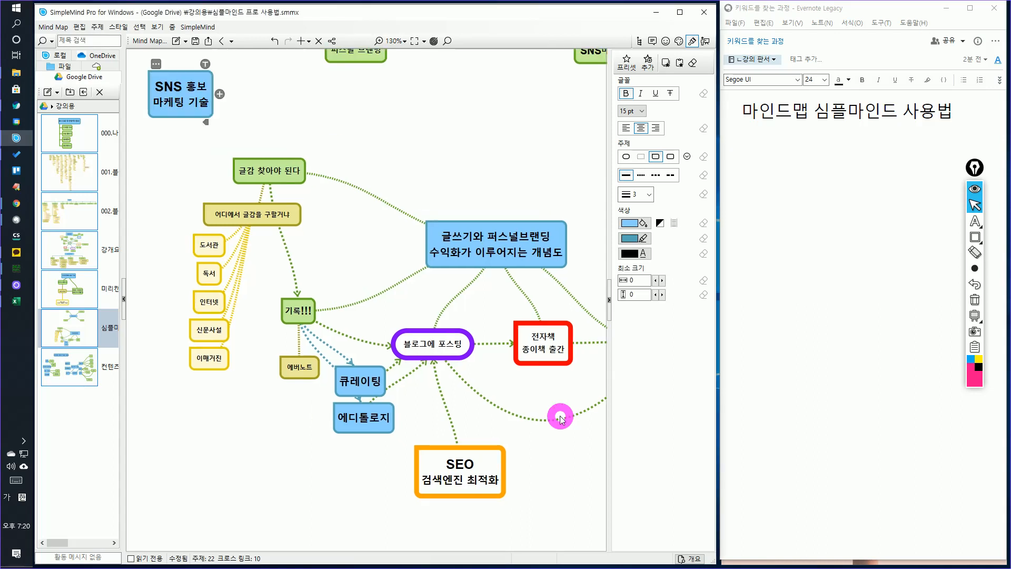
Move the "SNS 홍보 마케팅 기술" topic to the free area below the curved crosslink, right of the SEO topic
{"action": "left_click_drag", "start_coordinate": [200, 90], "coordinate": [509, 396]}
{"action": "left_click_drag", "start_coordinate": [562, 464], "coordinate": [284, 318]}
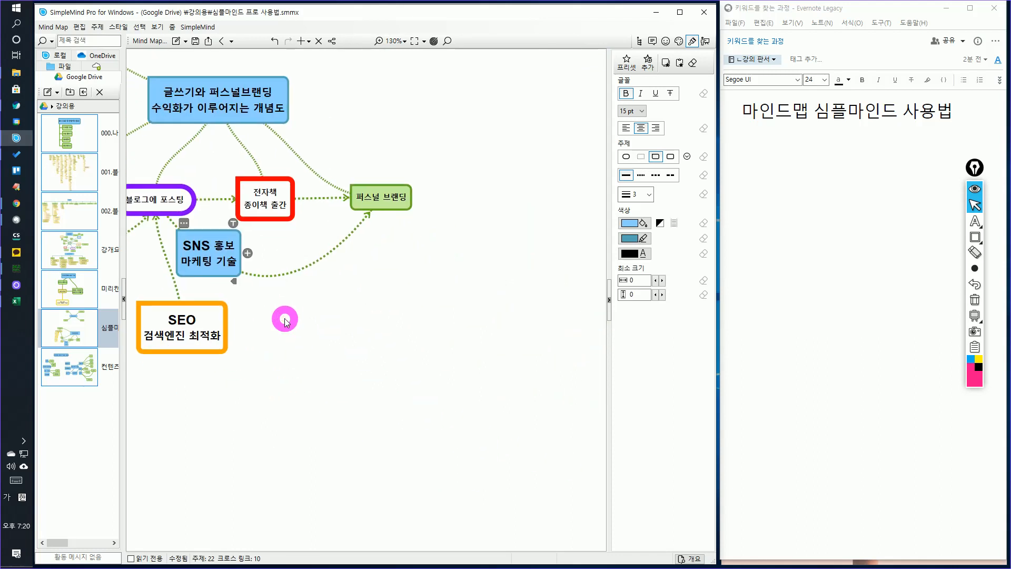
{"action": "left_click_drag", "start_coordinate": [199, 244], "coordinate": [356, 316]}
Add a crosslink from "SNS 홍보 마케팅 기술" to "전자책 종이책 출간"
{"action": "left_click", "coordinate": [321, 287]}
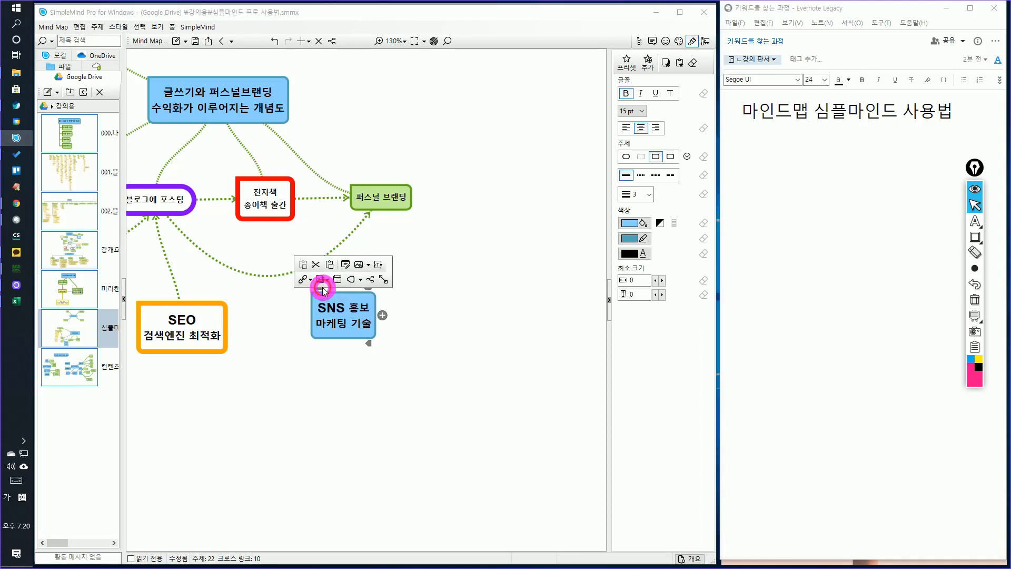
{"action": "left_click", "coordinate": [383, 279]}
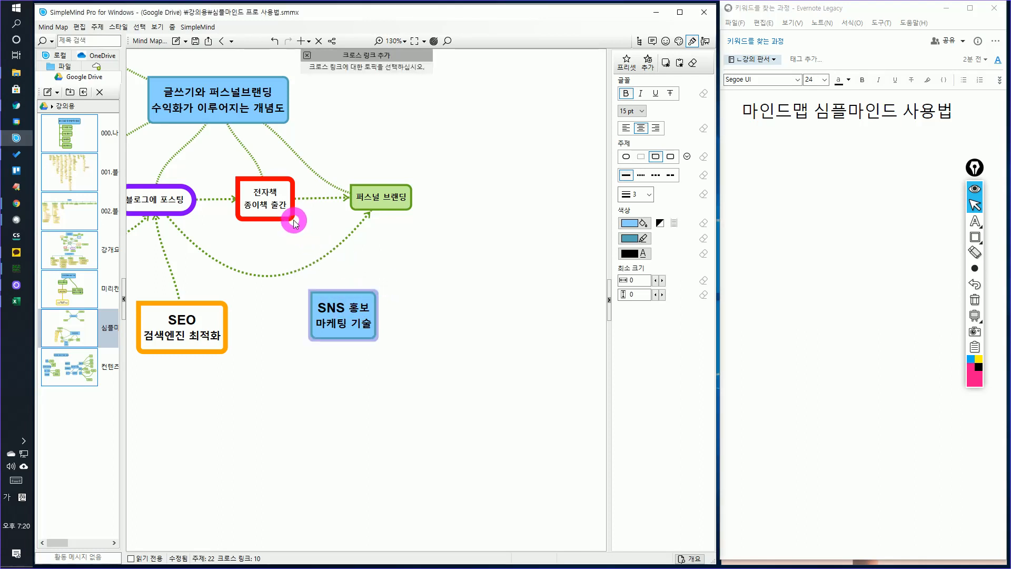
{"action": "left_click", "coordinate": [294, 223]}
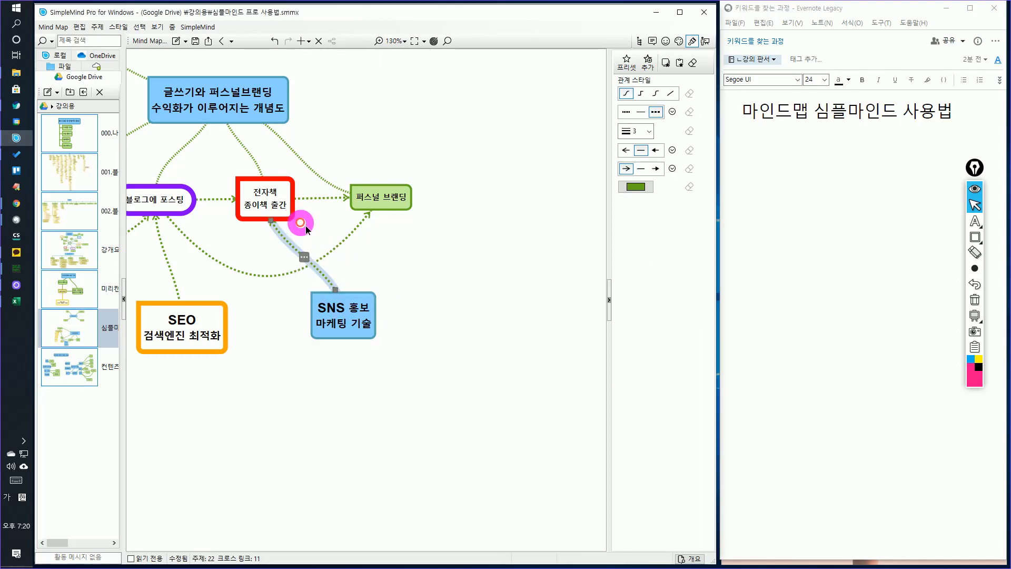
Apply the "Thick green border" preset to the "SNS 홍보 마케팅 기술" topic and set its fill colour to white
{"action": "left_click", "coordinate": [361, 328]}
{"action": "left_click", "coordinate": [627, 62]}
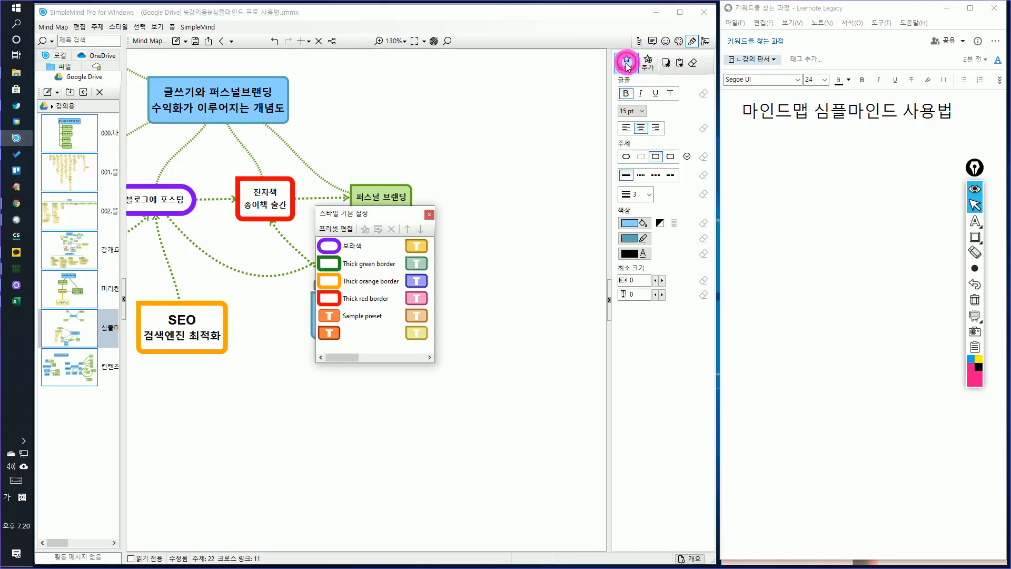
{"action": "left_click", "coordinate": [371, 280]}
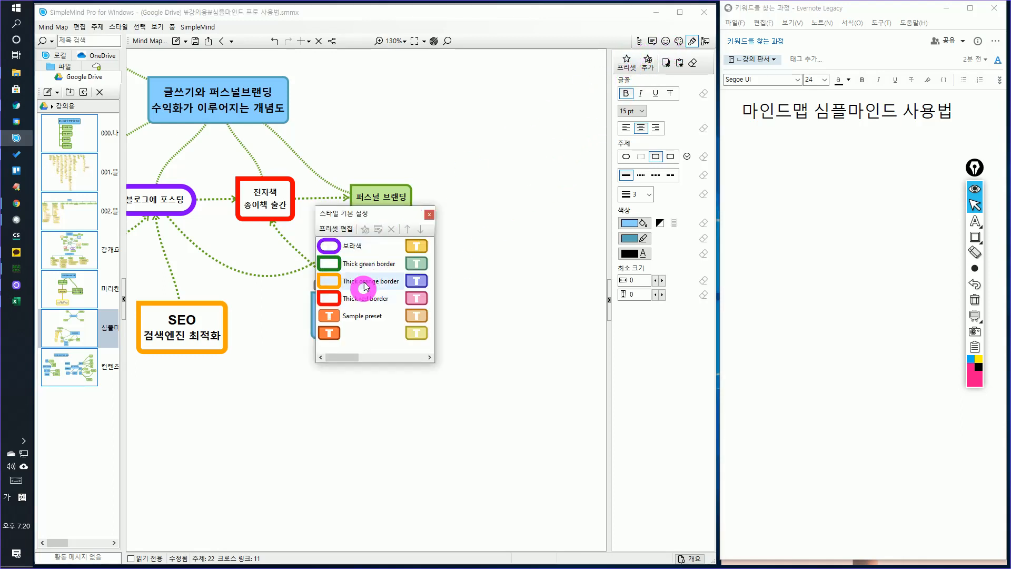
{"action": "double_click", "coordinate": [368, 263]}
{"action": "left_click", "coordinate": [652, 223]}
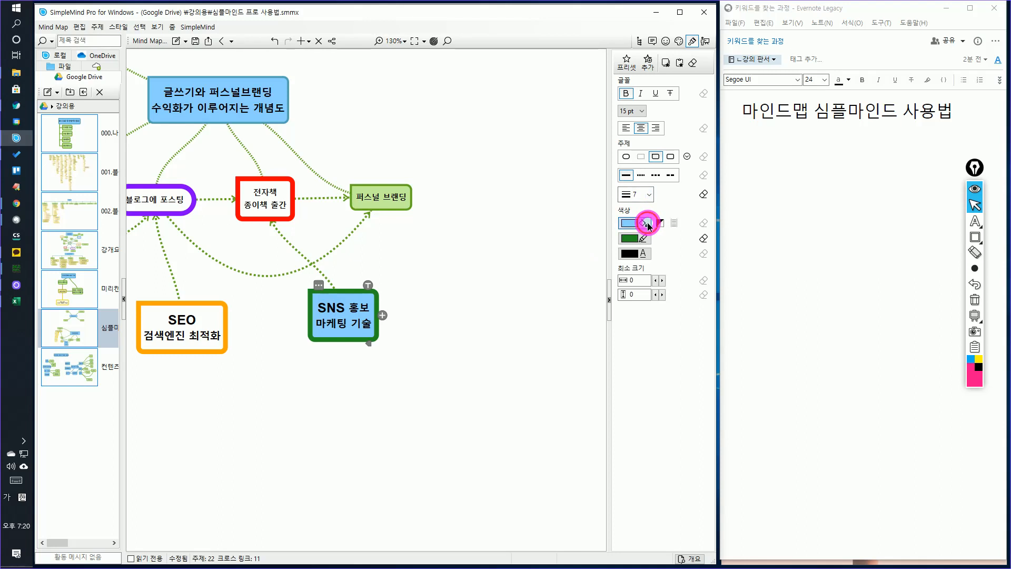
{"action": "left_click", "coordinate": [490, 224]}
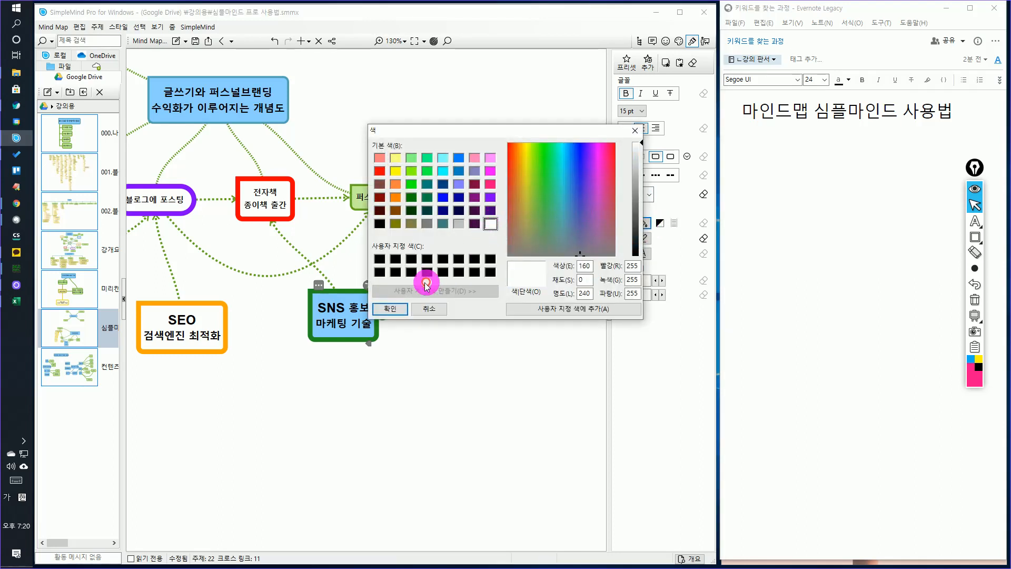
{"action": "left_click", "coordinate": [395, 310]}
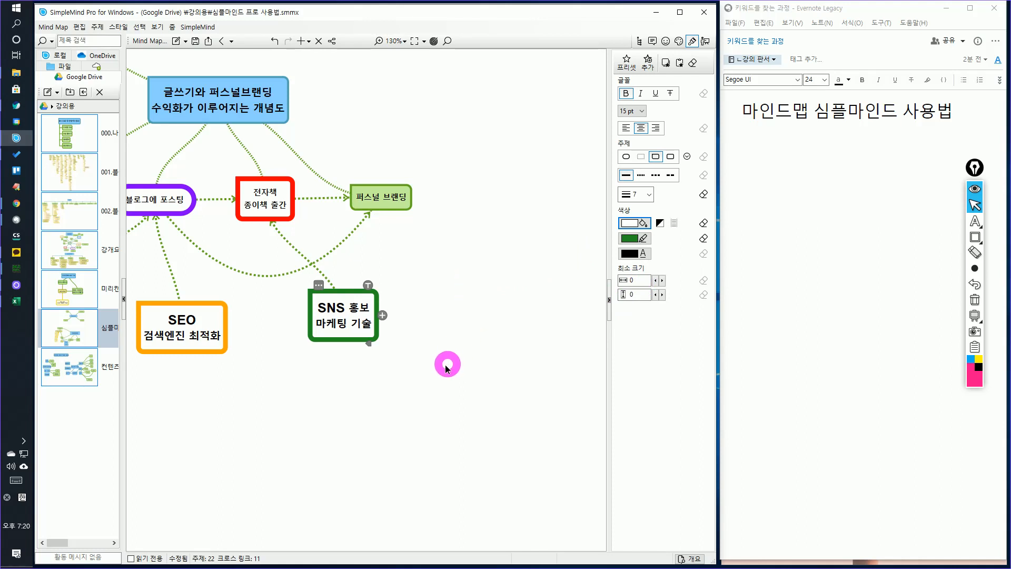
Add a child topic "수익화 방법" to the "글쓰기와 퍼스널브랜딩" central theme and place it directly to that theme's right
{"action": "left_click_drag", "start_coordinate": [441, 308], "coordinate": [533, 322]}
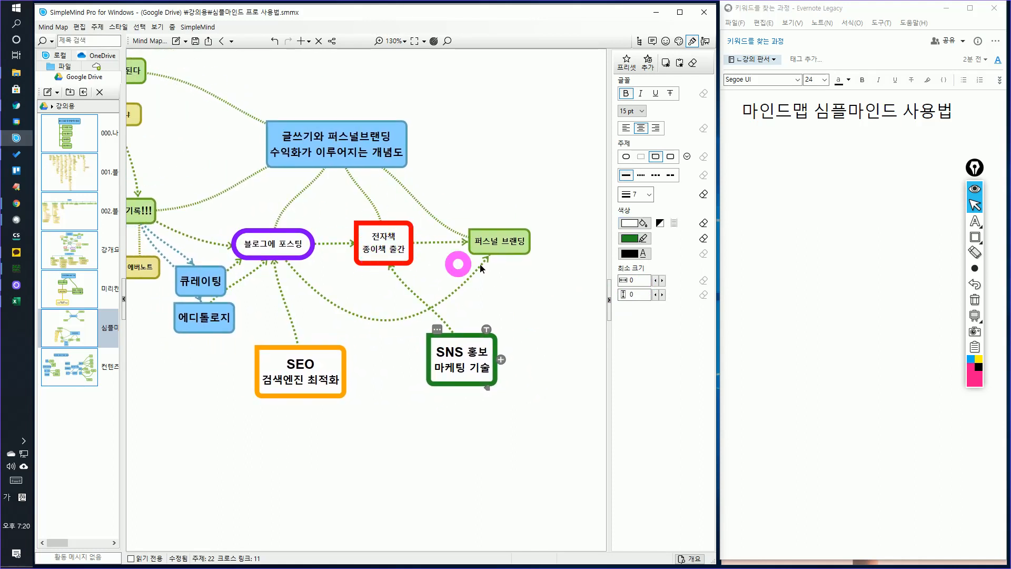
{"action": "left_click_drag", "start_coordinate": [500, 296], "coordinate": [497, 238]}
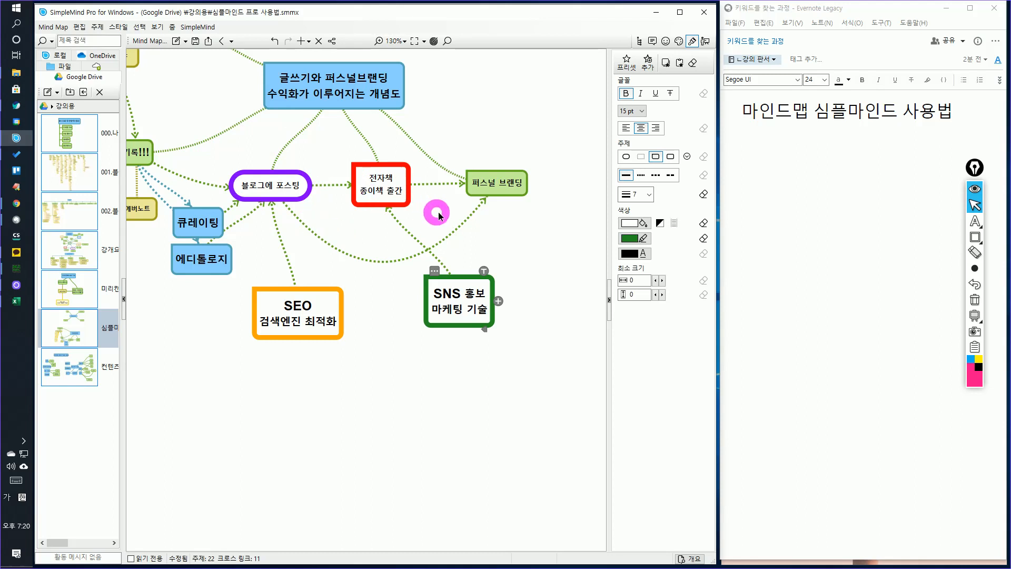
{"action": "scroll", "coordinate": [441, 217], "scroll_direction": "down", "scroll_amount": 3}
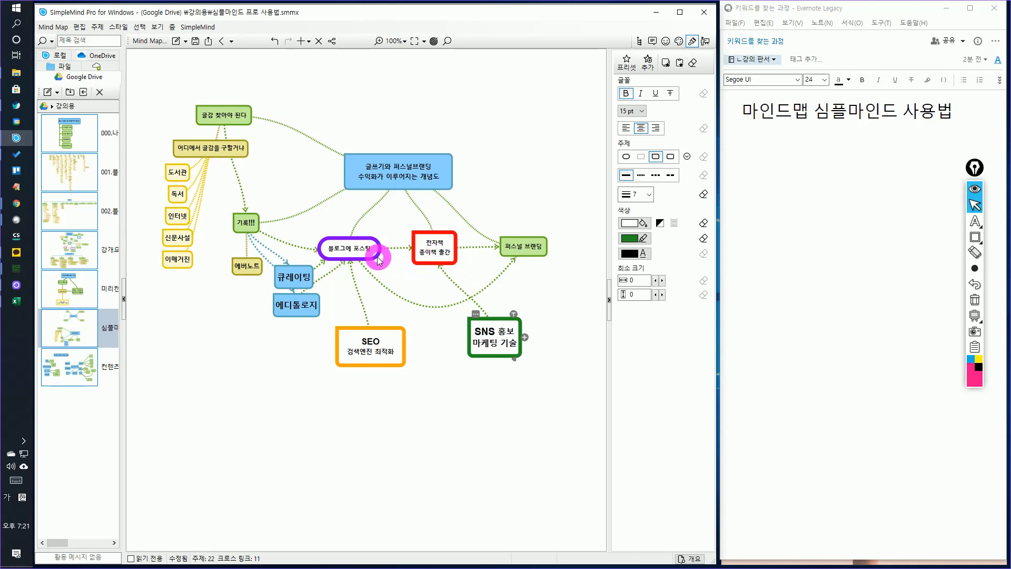
{"action": "left_click", "coordinate": [441, 168]}
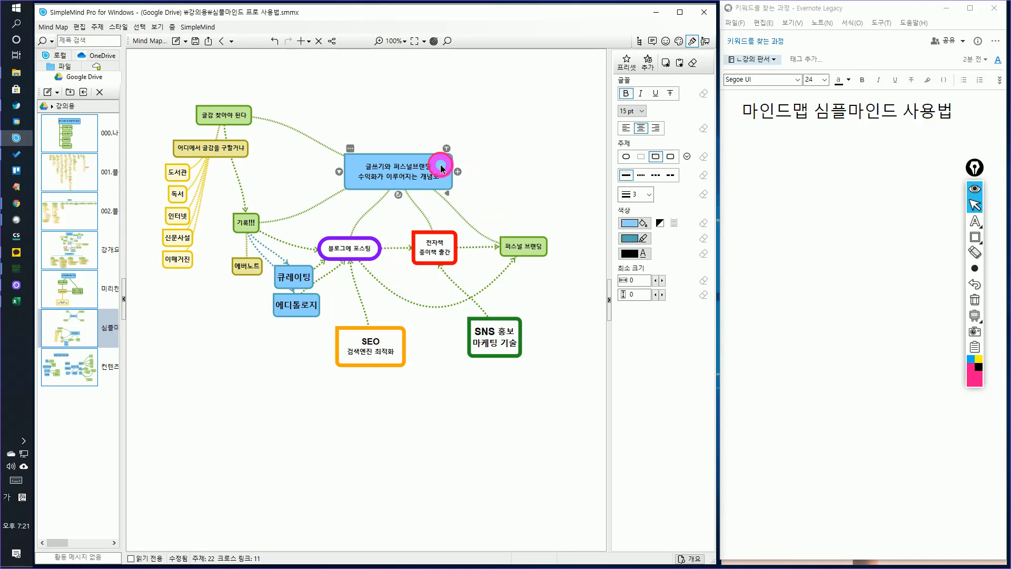
{"action": "left_click", "coordinate": [457, 172]}
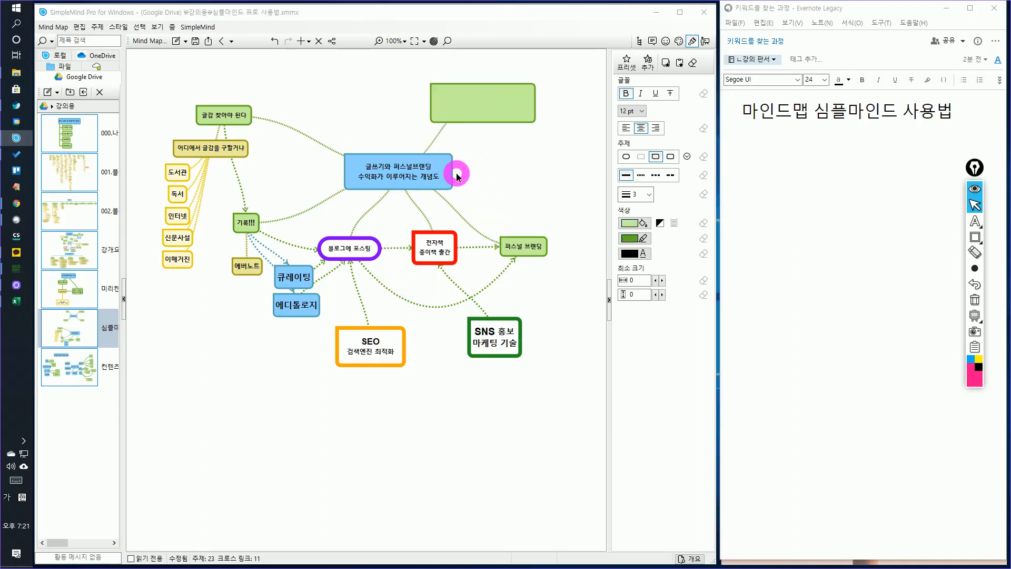
{"action": "type", "text": "수익화 방"}
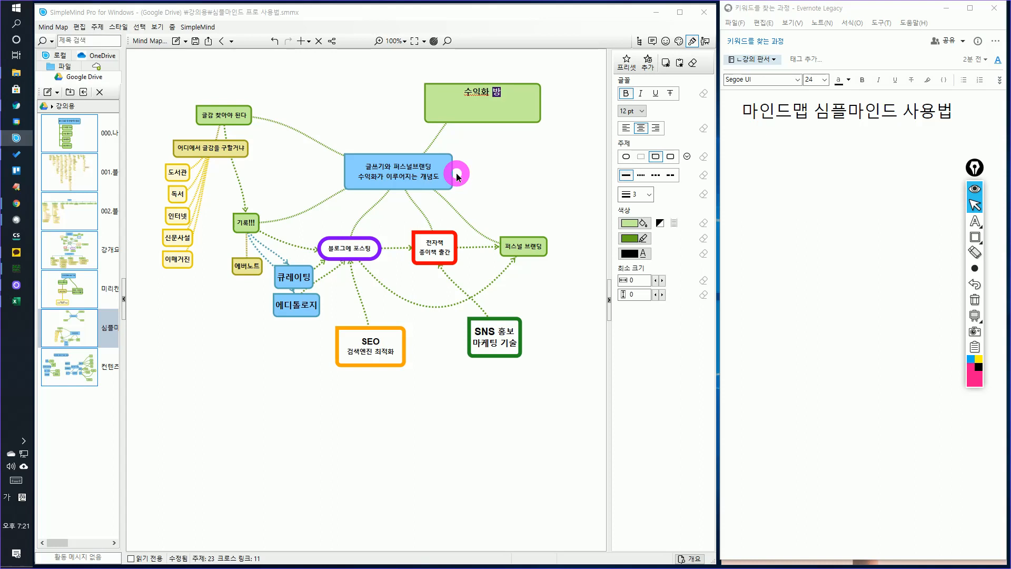
{"action": "type", "text": "법"}
{"action": "key", "text": "Return"}
{"action": "left_click_drag", "start_coordinate": [482, 104], "coordinate": [534, 185]}
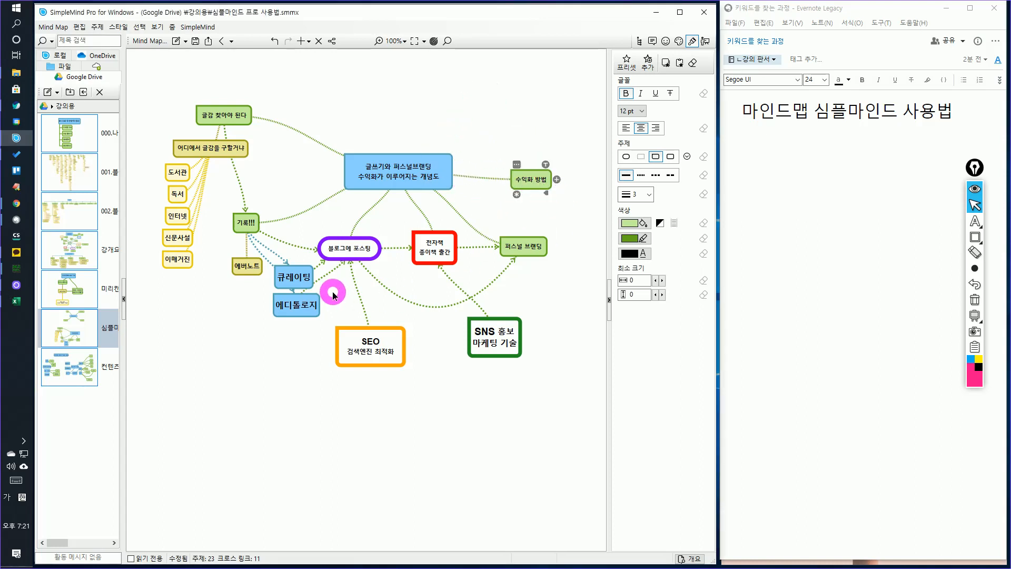
Apply the "Thick red border" preset to the "기록!!!" topic and set its fill colour to white
{"action": "scroll", "coordinate": [490, 413], "scroll_direction": "up", "scroll_amount": 3}
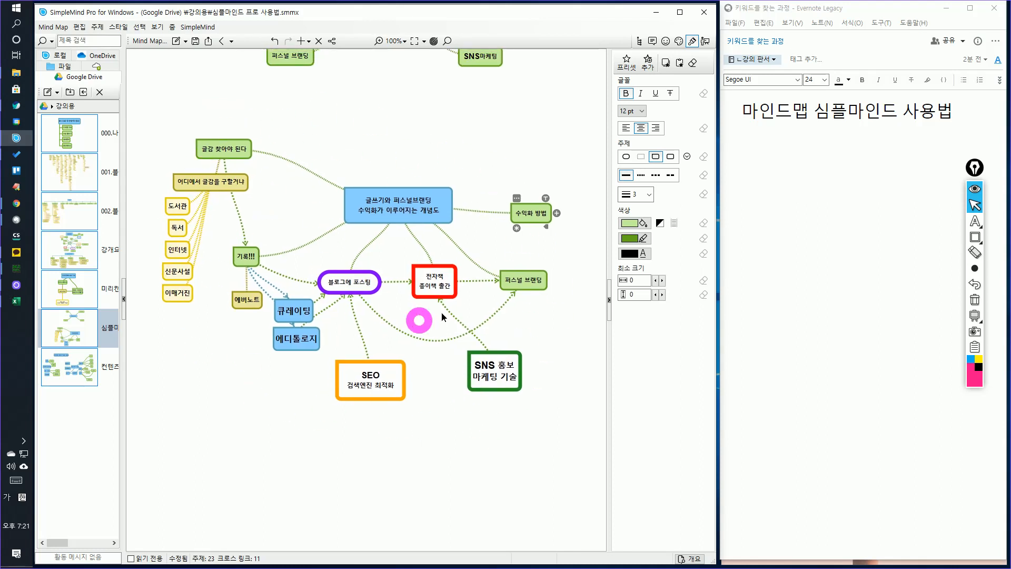
{"action": "left_click", "coordinate": [256, 265]}
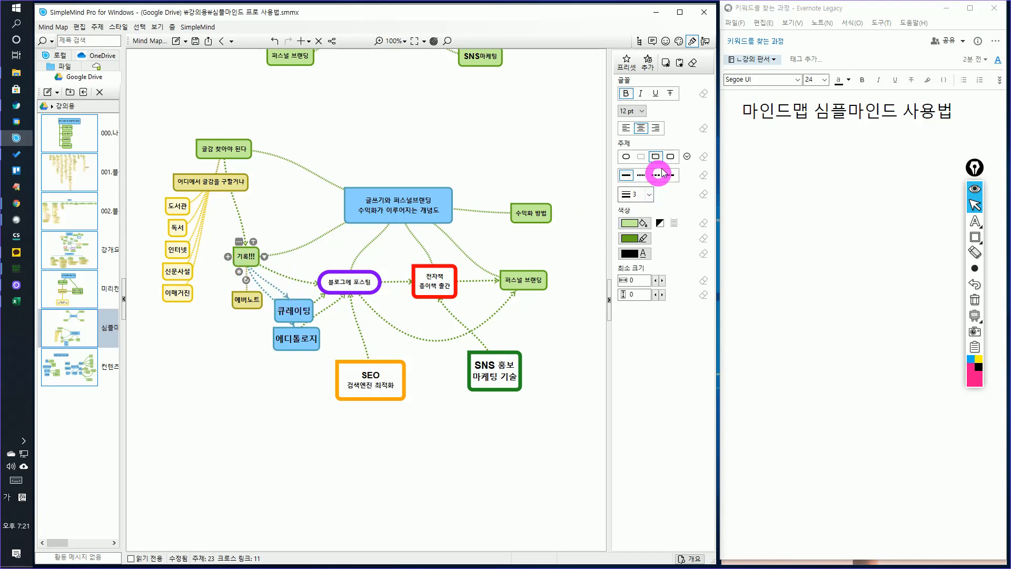
{"action": "left_click", "coordinate": [643, 73]}
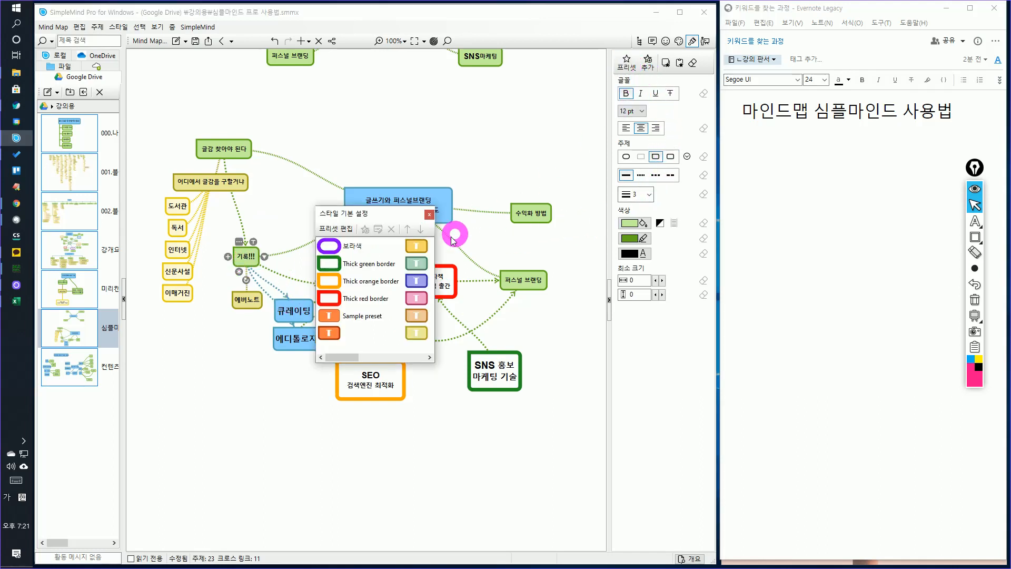
{"action": "left_click", "coordinate": [329, 305]}
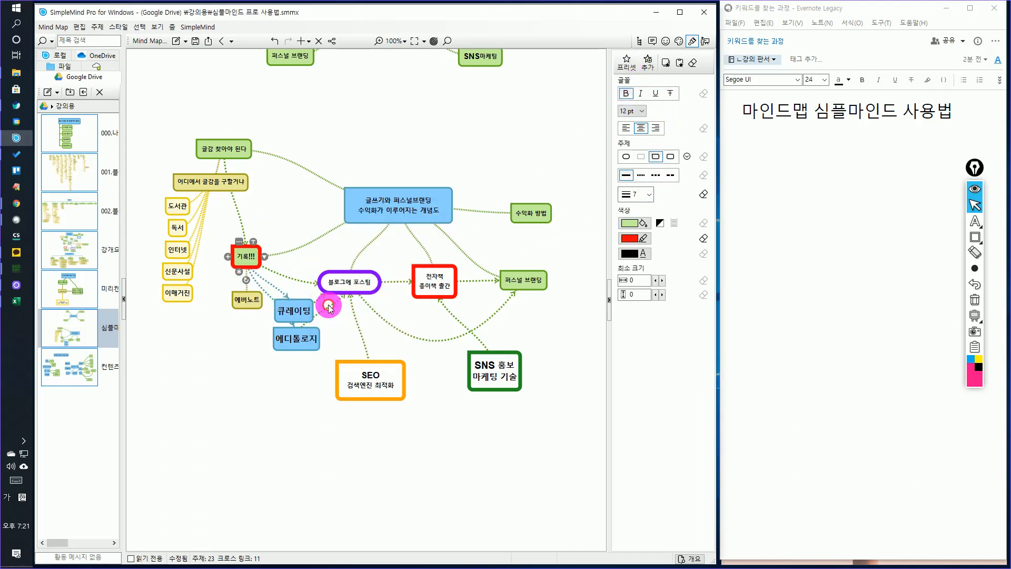
{"action": "left_click", "coordinate": [638, 223]}
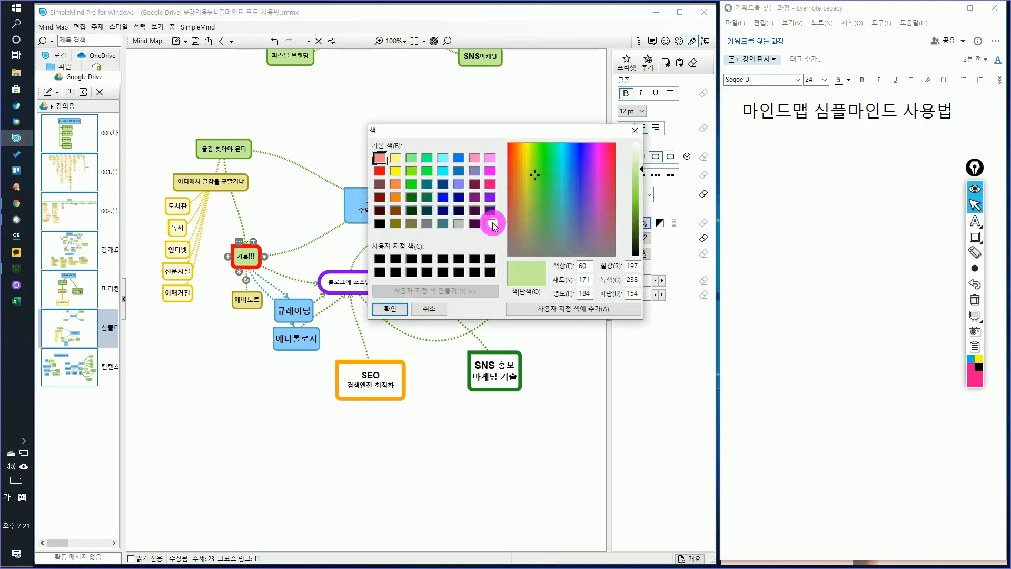
{"action": "left_click", "coordinate": [492, 223]}
{"action": "left_click", "coordinate": [390, 308]}
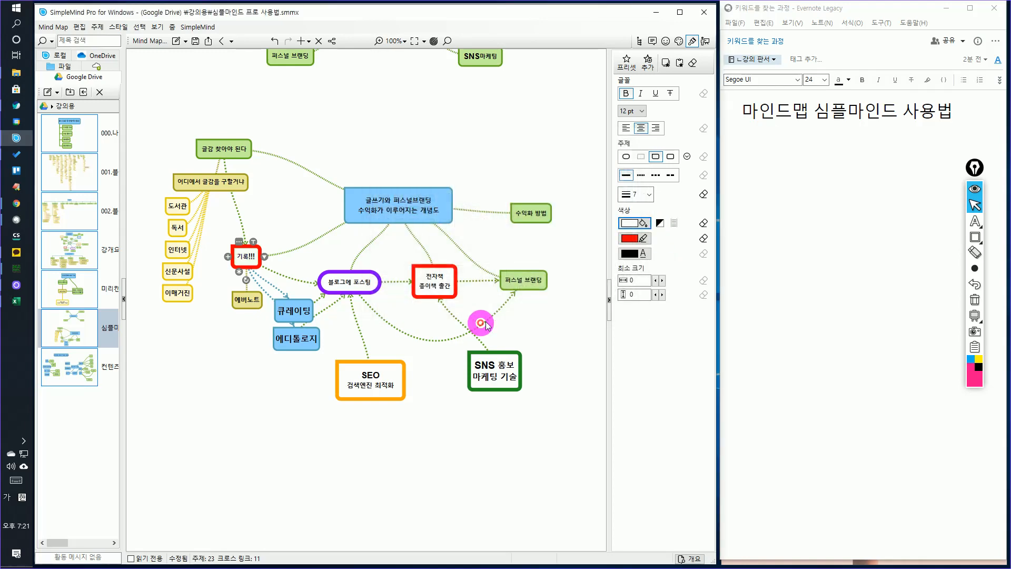
{"action": "left_click", "coordinate": [561, 327]}
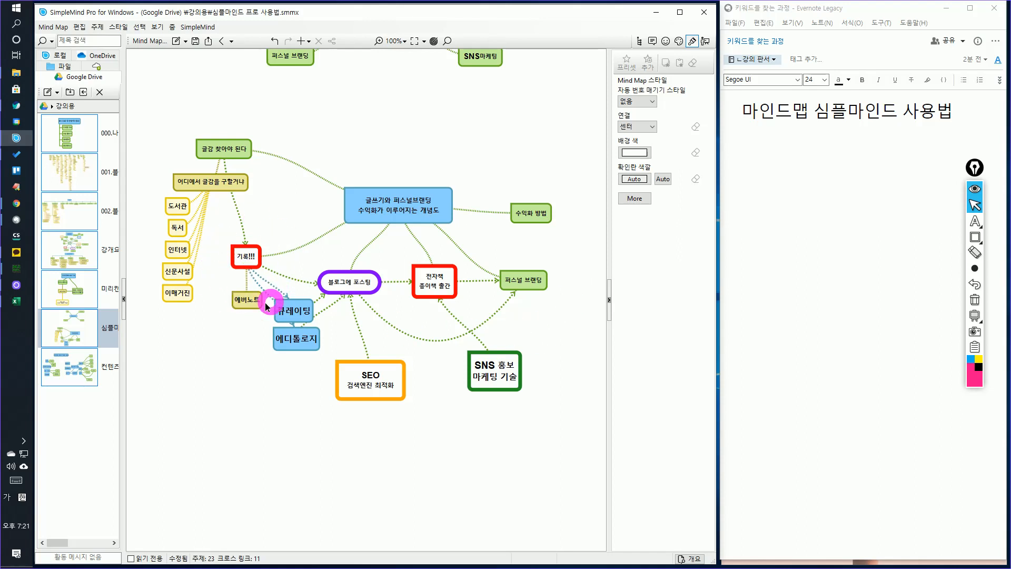
Add a crosslink from "기록!!!" to "전자책 종이책 출간"
{"action": "left_click", "coordinate": [245, 261]}
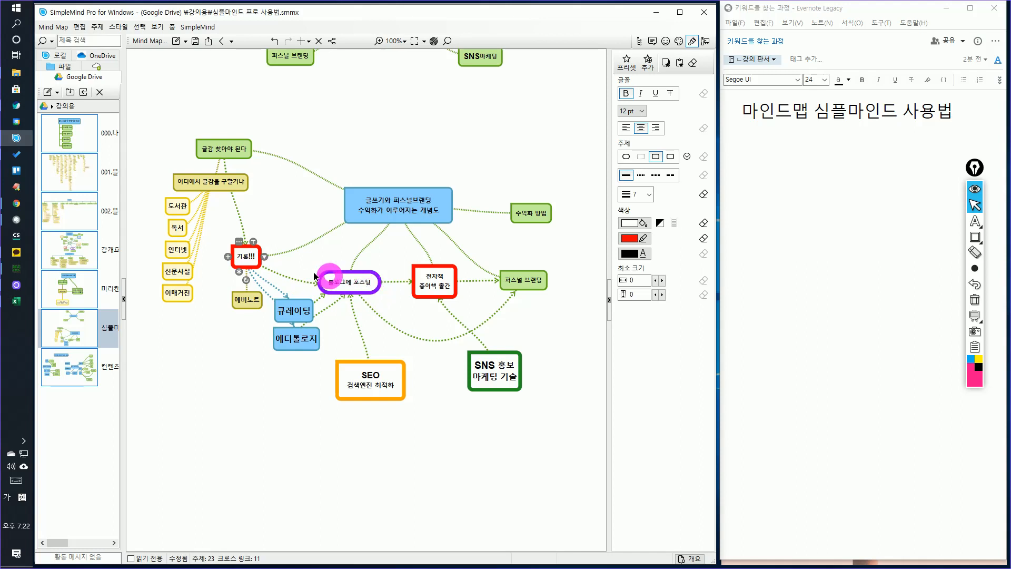
{"action": "left_click", "coordinate": [243, 253]}
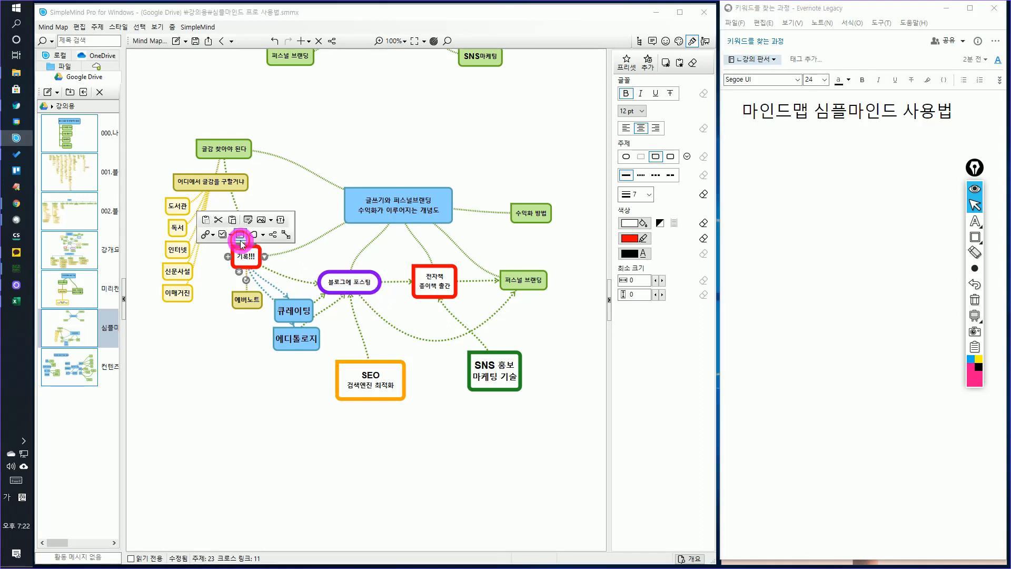
{"action": "left_click", "coordinate": [286, 234]}
{"action": "left_click", "coordinate": [424, 278]}
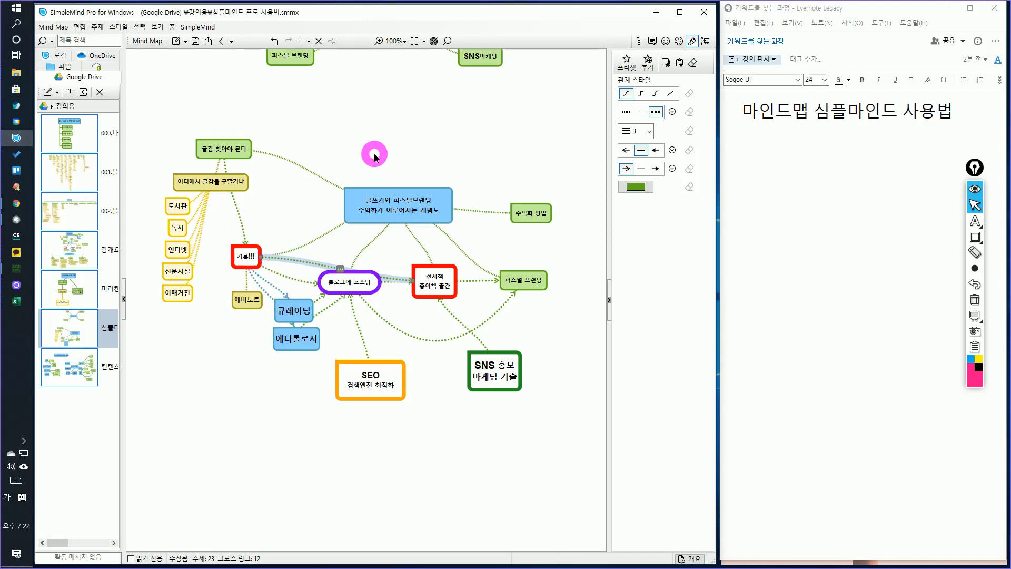
{"action": "left_click", "coordinate": [201, 246]}
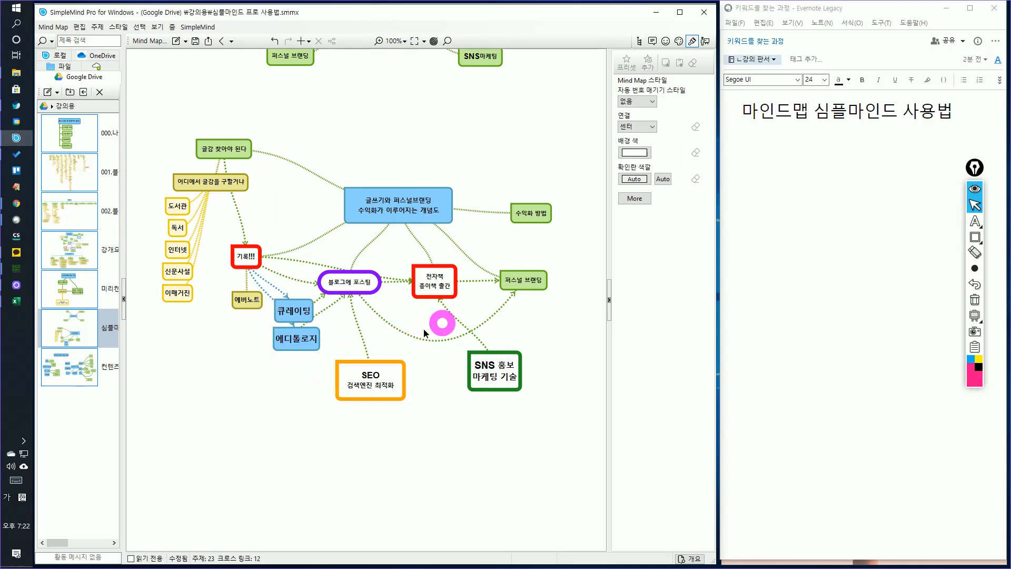
{"action": "right_click", "coordinate": [233, 429]}
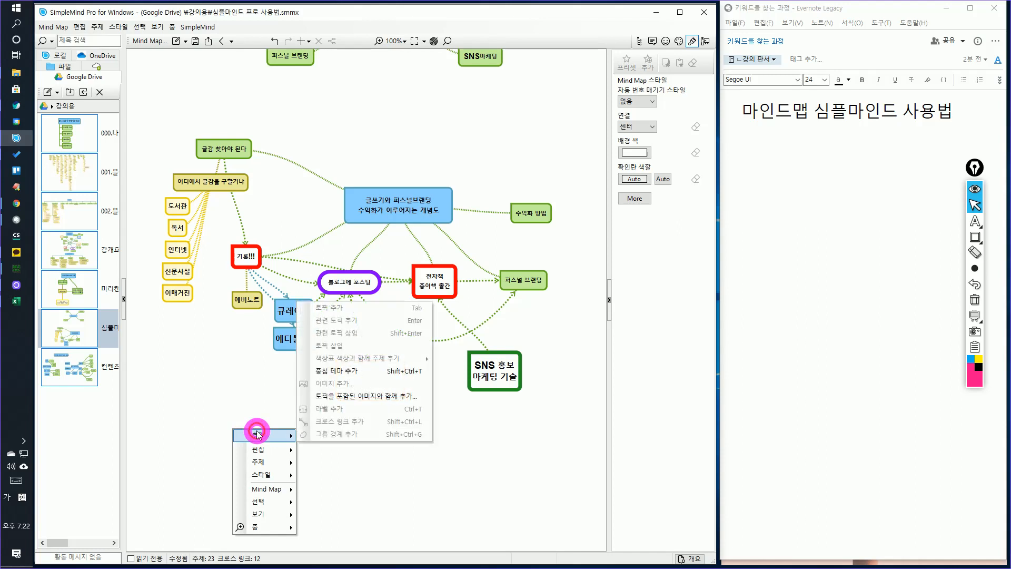
{"action": "left_click", "coordinate": [552, 448]}
Write the on-screen text annotation "기록을 가지고 어떻게 가공" and move it to the free area above the central theme
{"action": "left_click", "coordinate": [974, 223]}
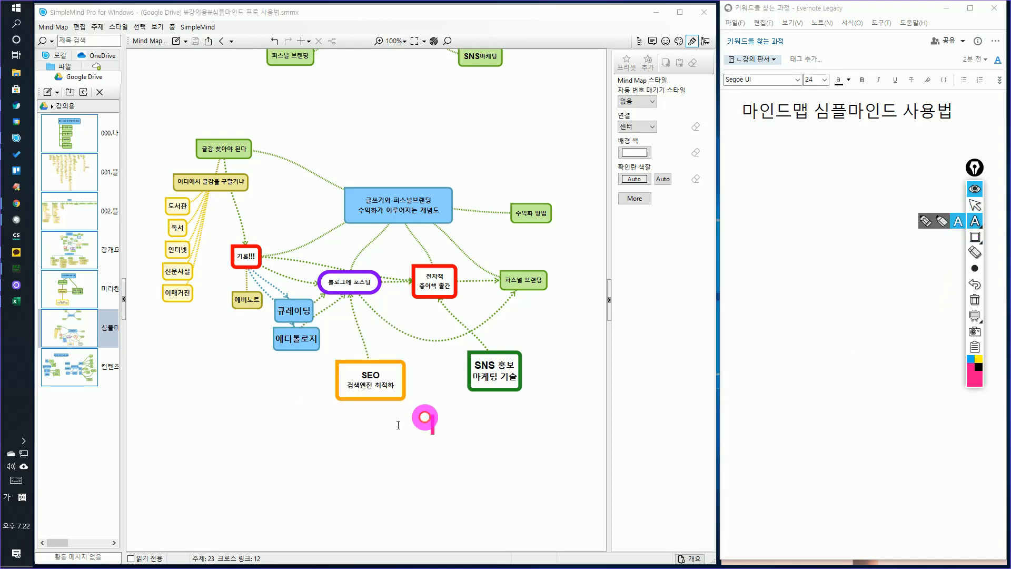
{"action": "left_click", "coordinate": [271, 451]}
{"action": "type", "text": "ㄱ;록"}
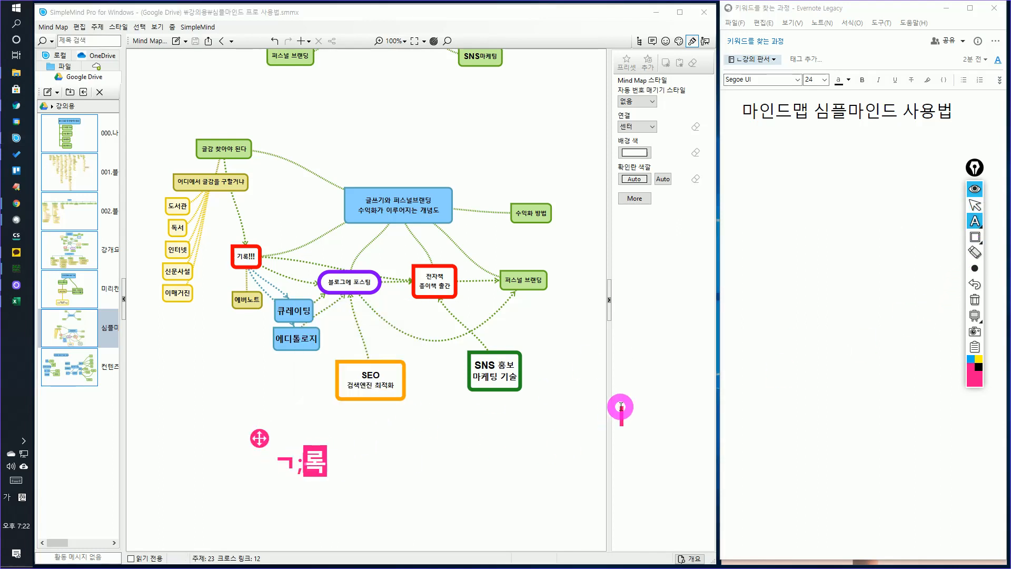
{"action": "key", "text": "BackSpace"}
{"action": "key", "text": "BackSpace"}
{"action": "key", "text": "BackSpace"}
{"action": "type", "text": "기록을 가"}
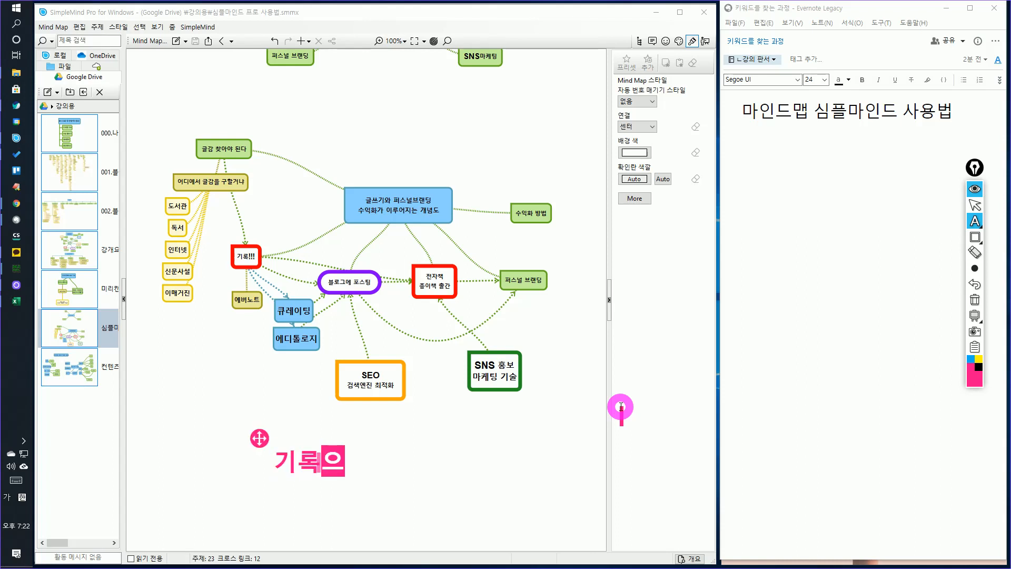
{"action": "type", "text": "지고 ㅇ"}
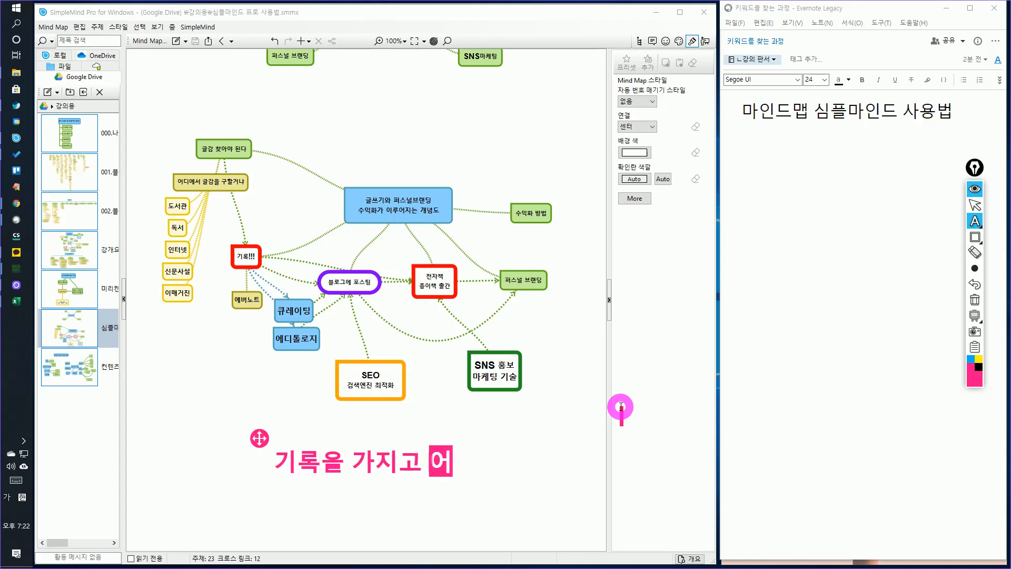
{"action": "type", "text": "떻게 ㄱ"}
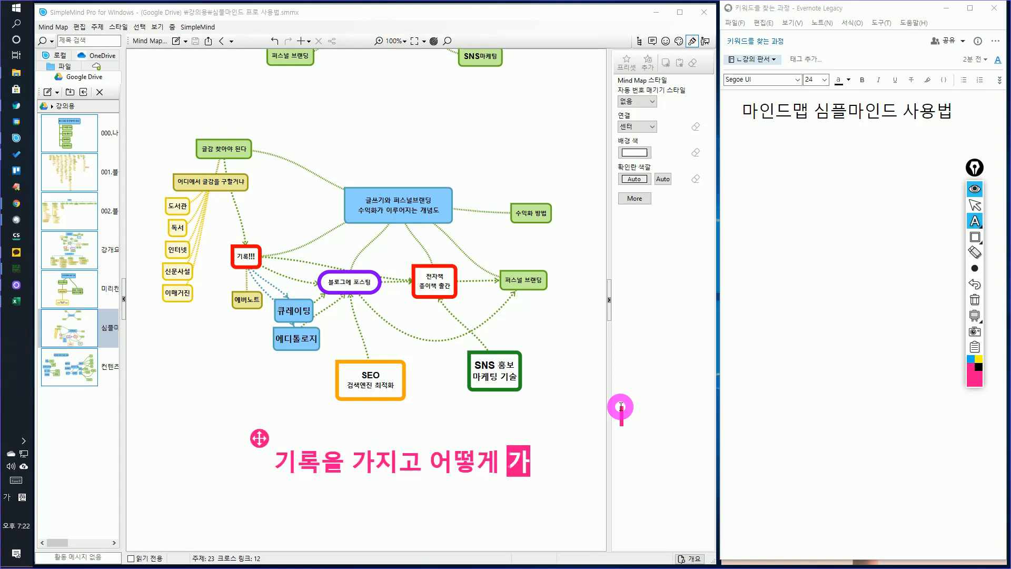
{"action": "type", "text": "공"}
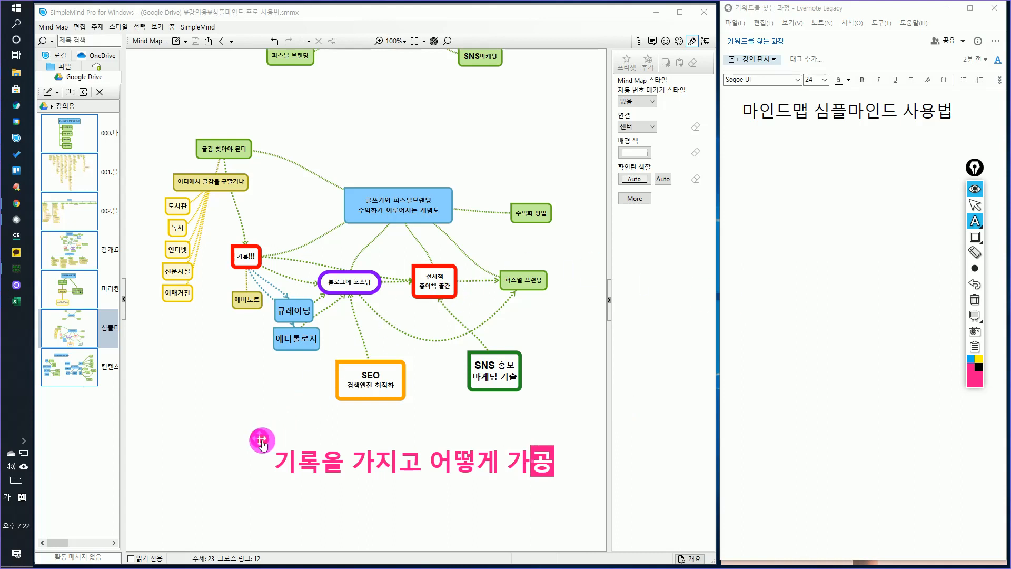
{"action": "mouse_move", "coordinate": [264, 445]}
{"action": "left_mouse_down"}
{"action": "mouse_move", "coordinate": [324, 120]}
{"action": "mouse_move", "coordinate": [297, 103]}
{"action": "left_mouse_up"}
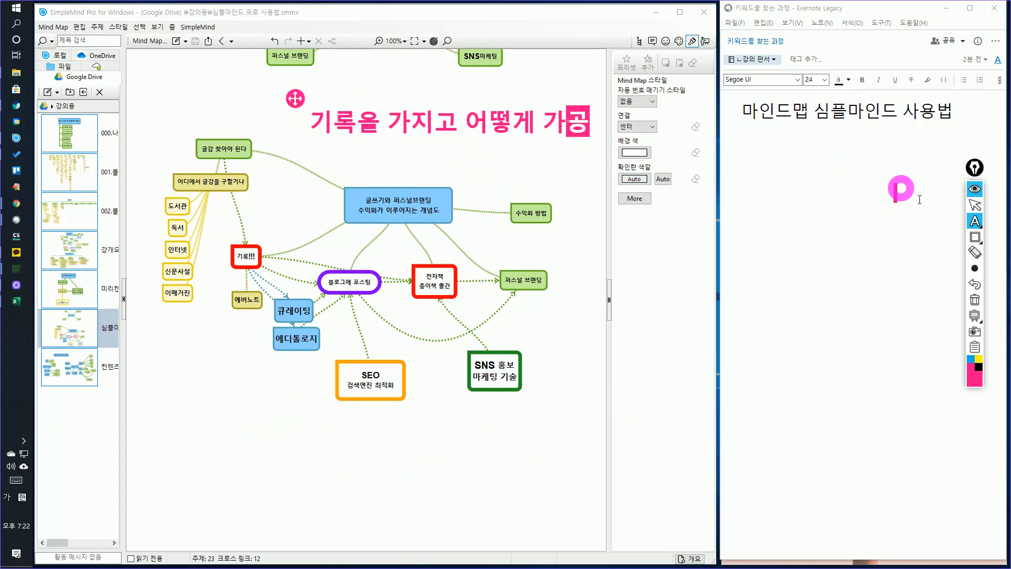
Add a second on-screen text annotation "콘텐츠로 만들어 내느냐" just below the first one, above the central theme
{"action": "left_click", "coordinate": [972, 219]}
{"action": "left_click", "coordinate": [348, 165]}
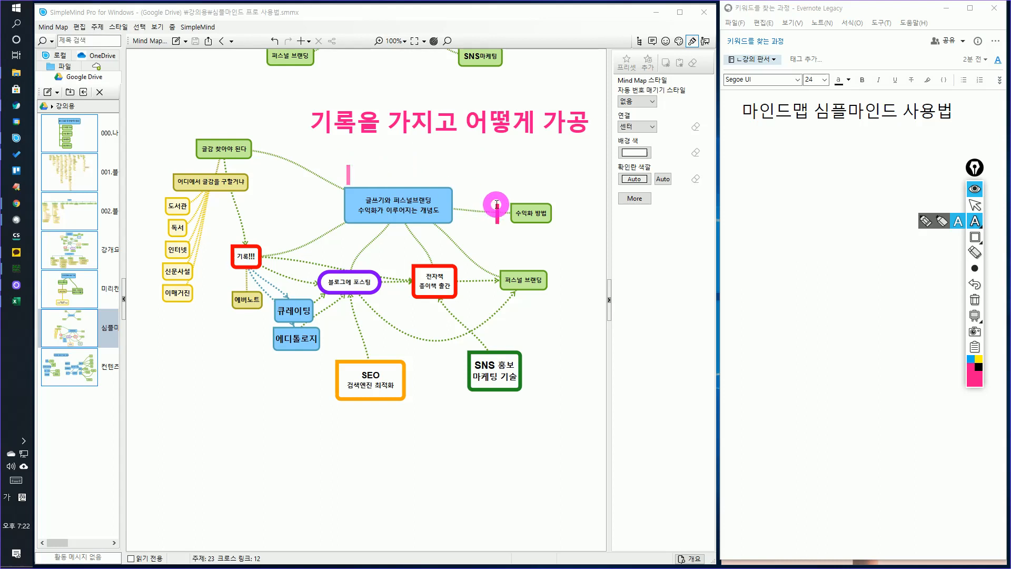
{"action": "type", "text": "콘텐츠로"}
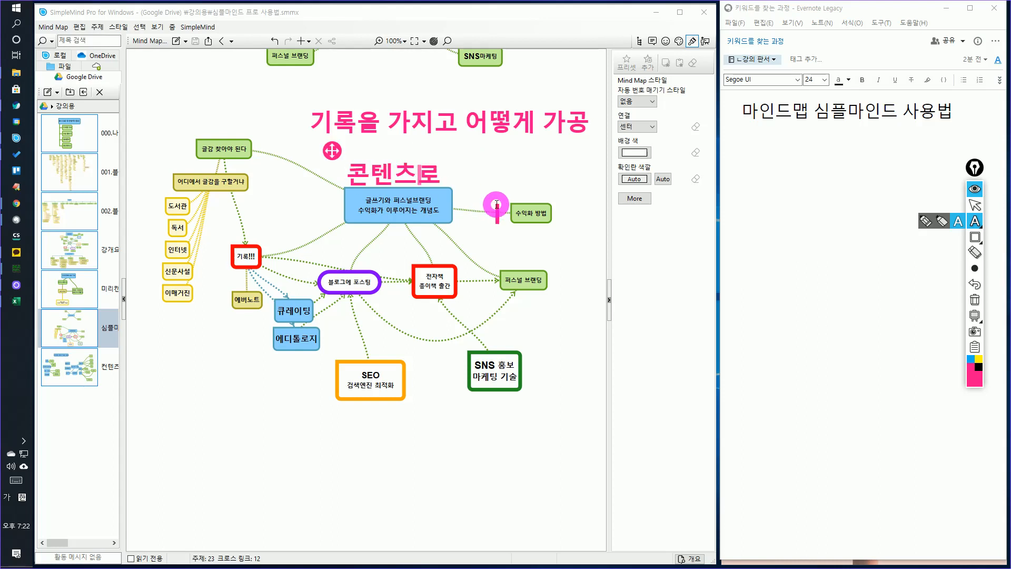
{"action": "type", "text": " 만들어 내눈"}
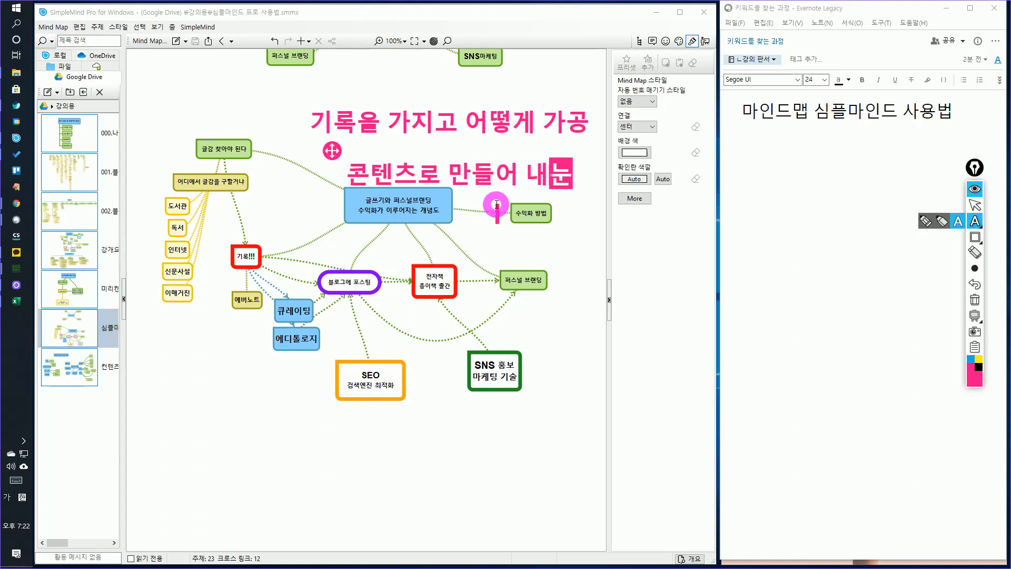
{"action": "type", "text": "냐"}
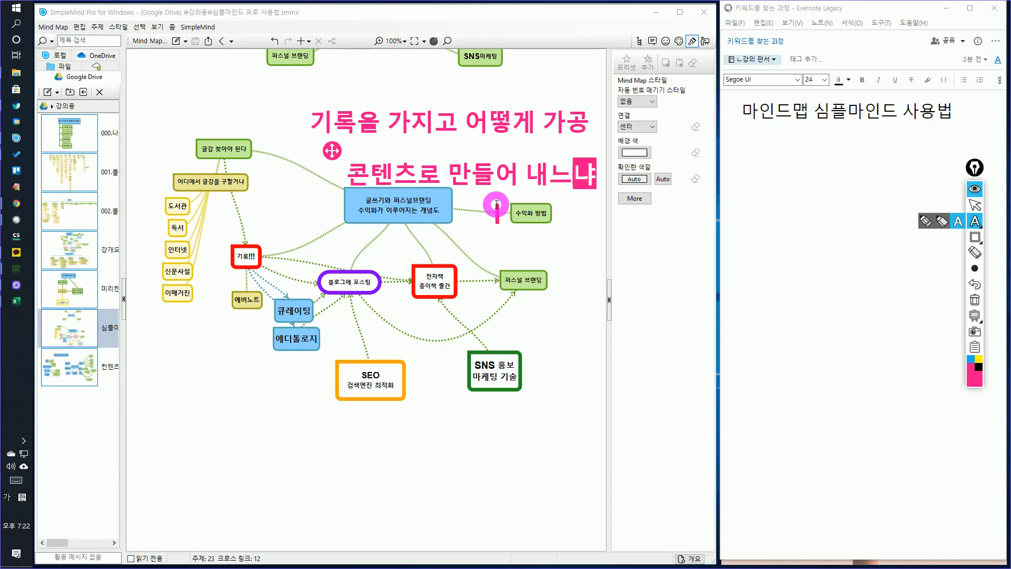
Move the "콘텐츠로 만들어 내느냐" annotation close under the first one and add the annotation "콘텐츠 크리에이터" beside the map
{"action": "left_click_drag", "start_coordinate": [331, 150], "coordinate": [311, 134]}
{"action": "left_click", "coordinate": [627, 280]}
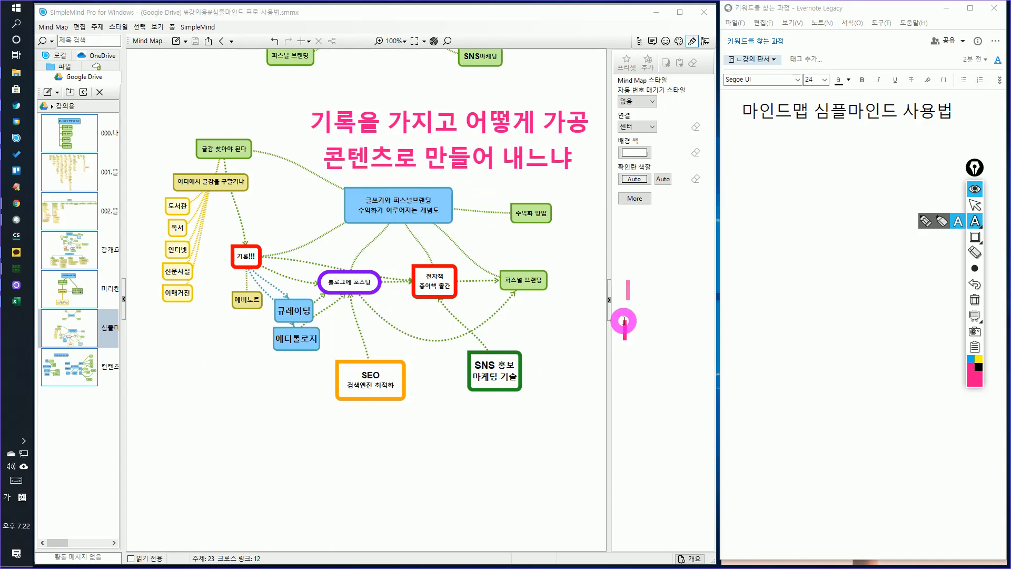
{"action": "left_click", "coordinate": [707, 351]}
{"action": "type", "text": "콘텐츠 크리"}
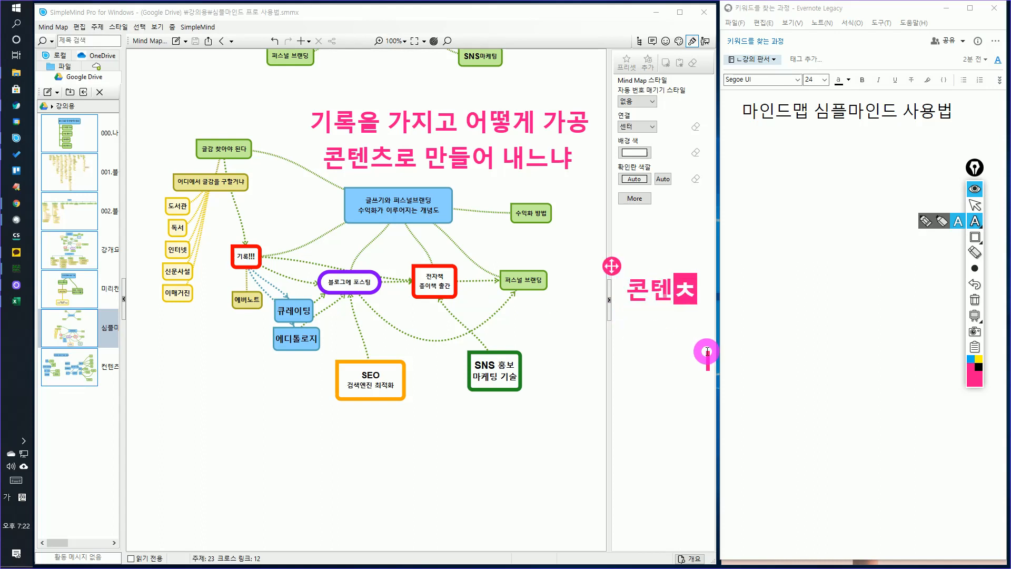
{"action": "type", "text": "에이터"}
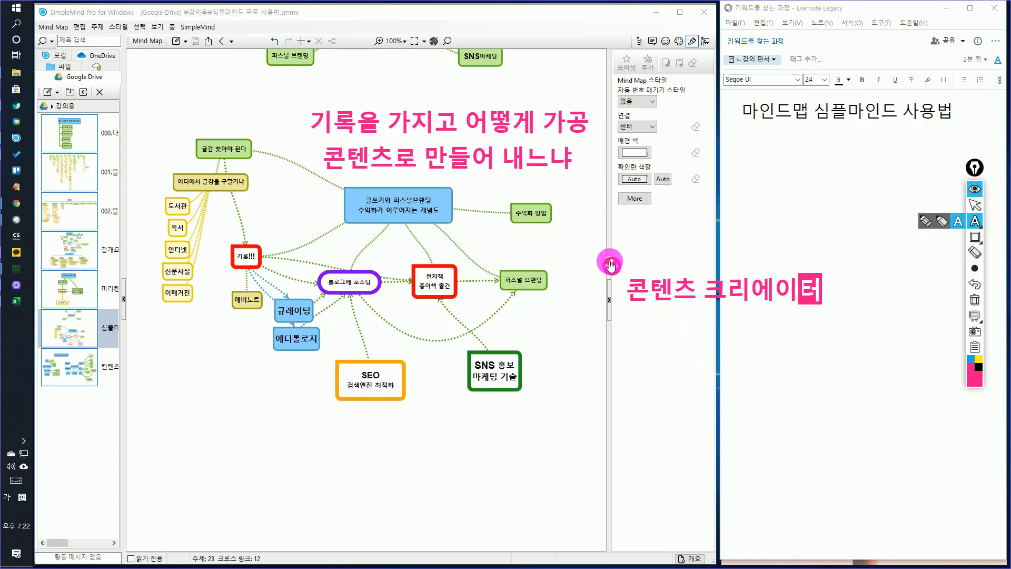
{"action": "left_click_drag", "start_coordinate": [611, 266], "coordinate": [601, 226]}
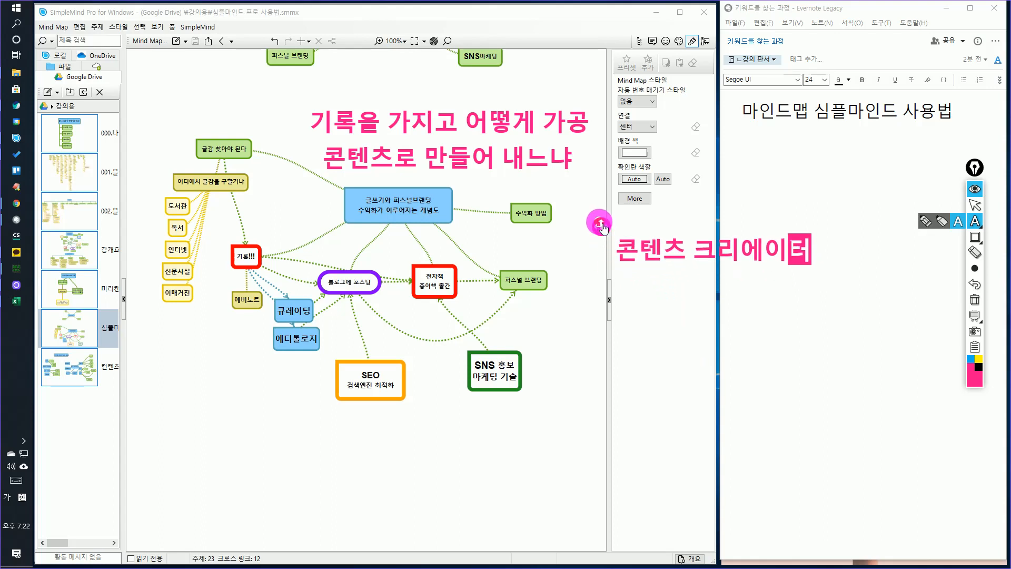
Add a three-line text annotation "블로그", "책을 쓰는 작가", "유튜브 영상" and move it up beneath "콘텐츠 크리에이터"
{"action": "left_click", "coordinate": [613, 352]}
{"action": "type", "text": "블로그"}
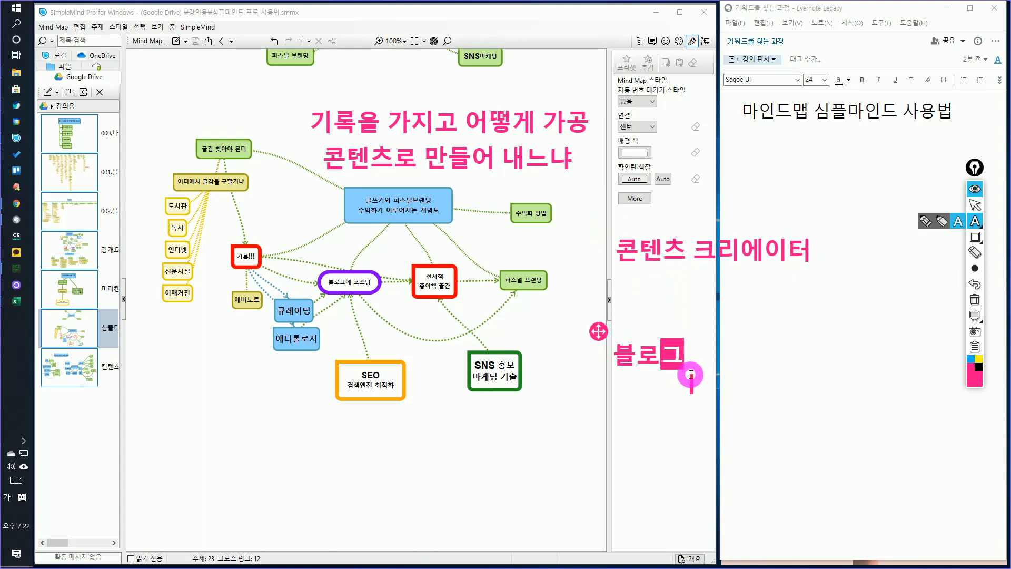
{"action": "key", "text": "Return"}
{"action": "type", "text": "전ㅊ"}
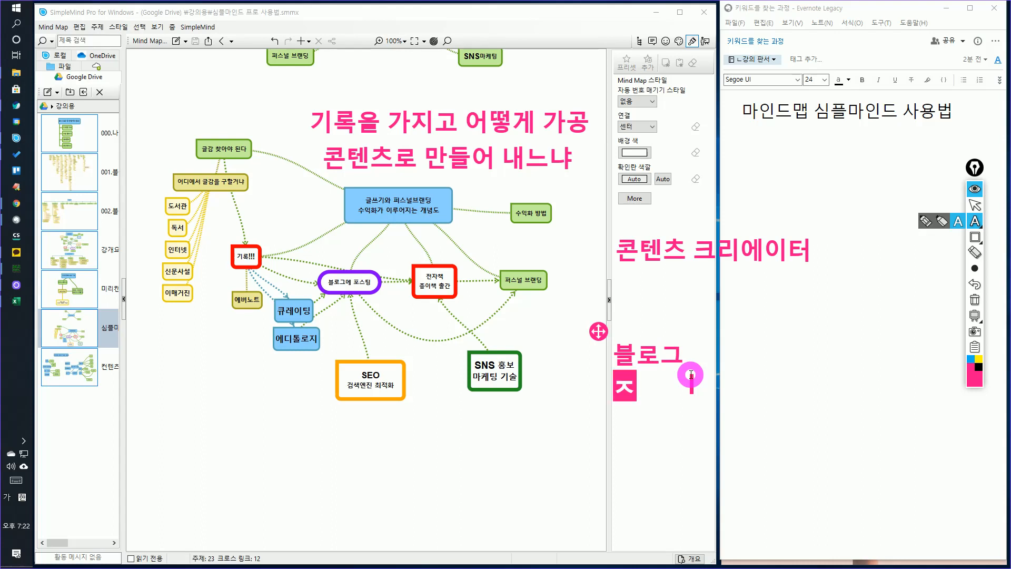
{"action": "key", "text": "BackSpace"}
{"action": "key", "text": "BackSpace"}
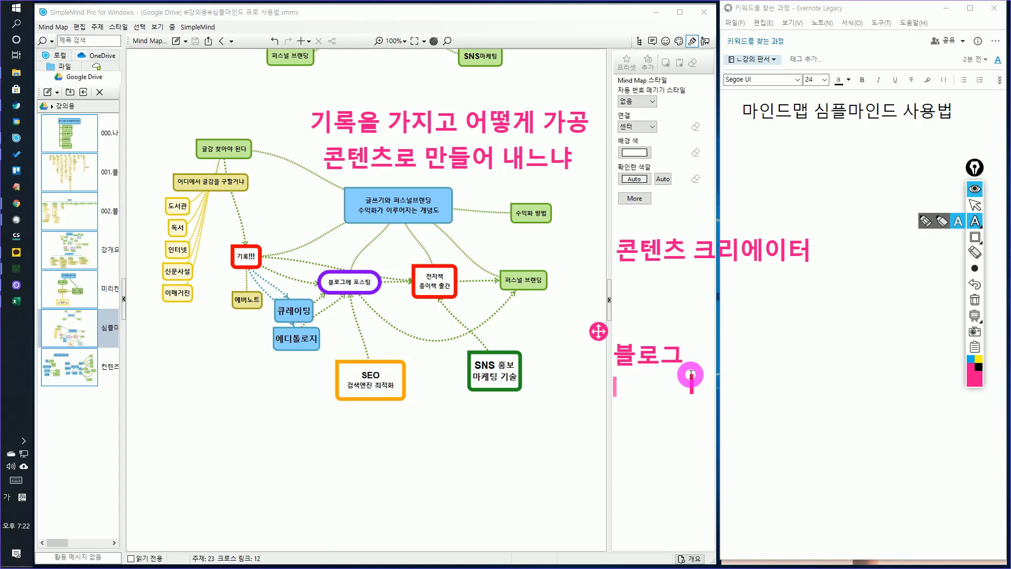
{"action": "type", "text": "책을"}
{"action": "type", "text": " 쓰는 작가"}
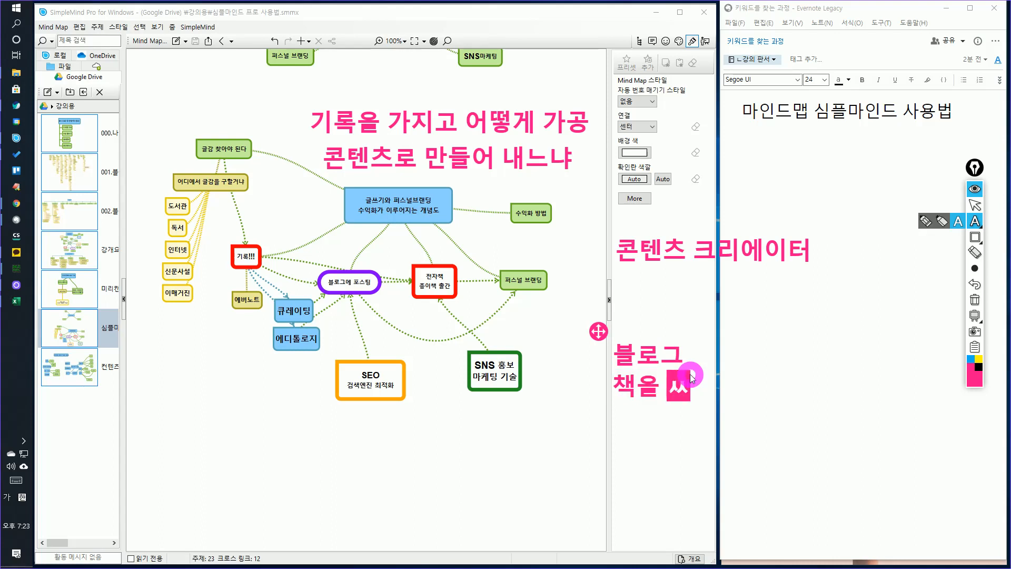
{"action": "key", "text": "Return"}
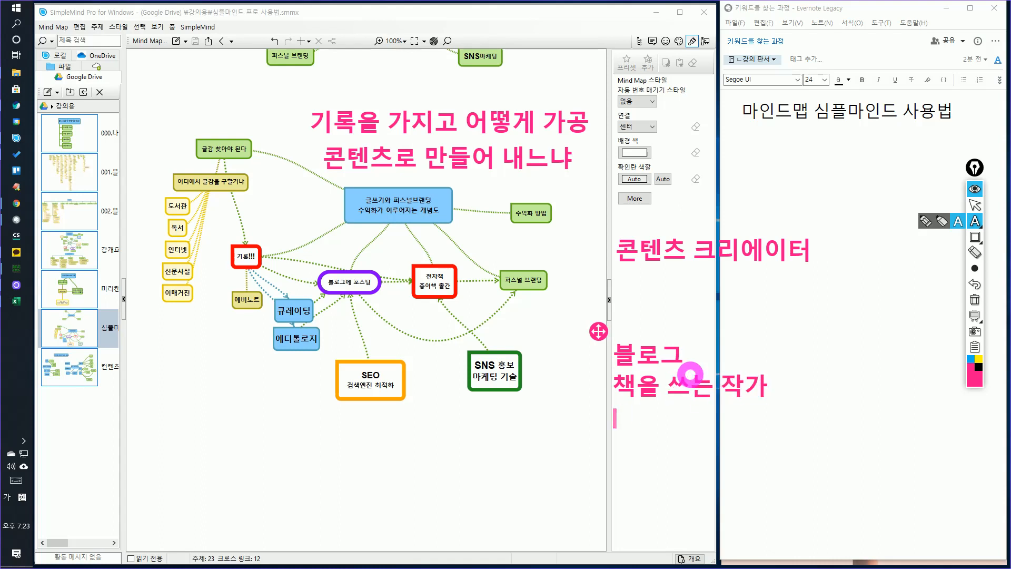
{"action": "type", "text": "유튜브"}
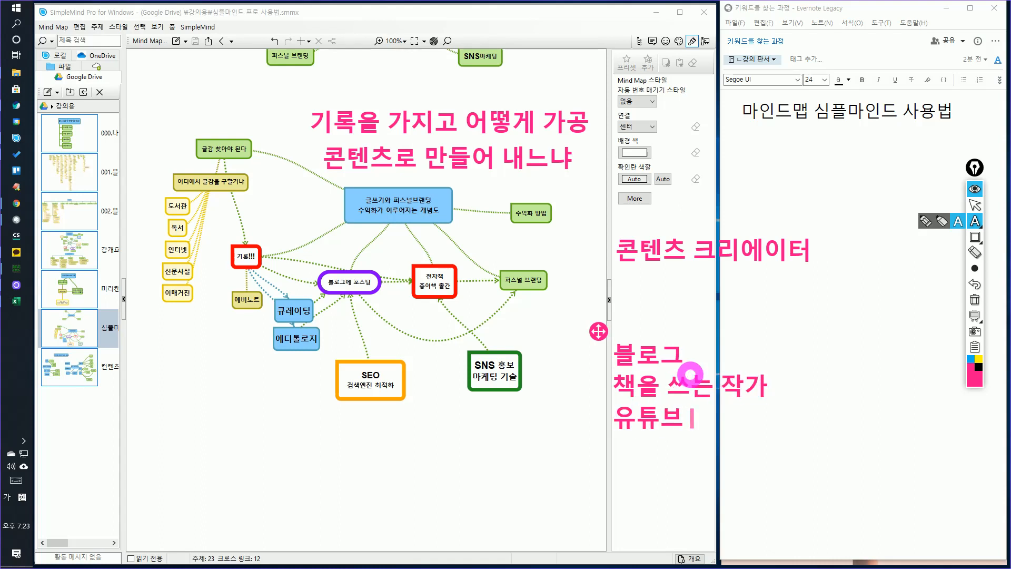
{"action": "type", "text": " 영상"}
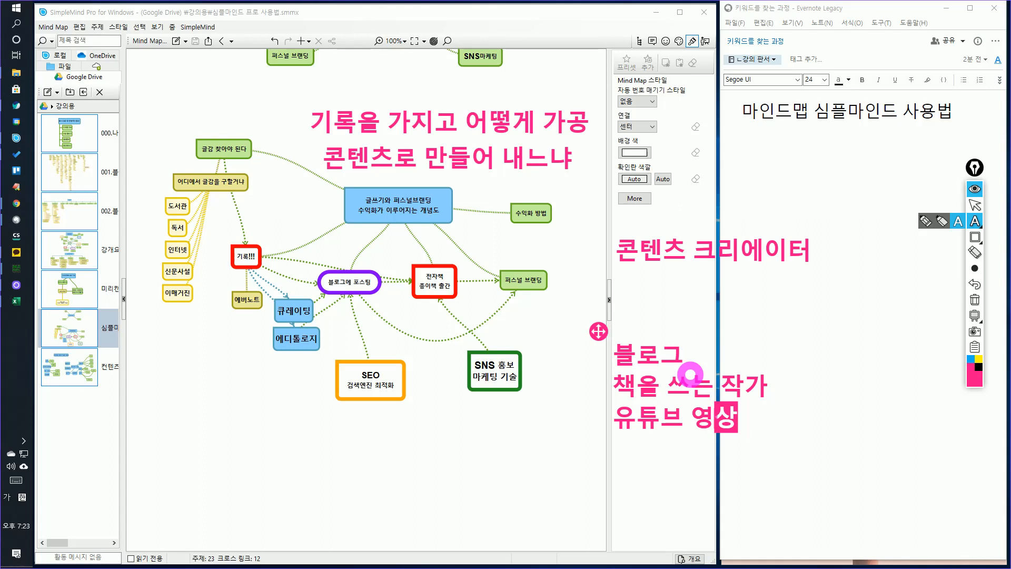
{"action": "key", "text": "Return"}
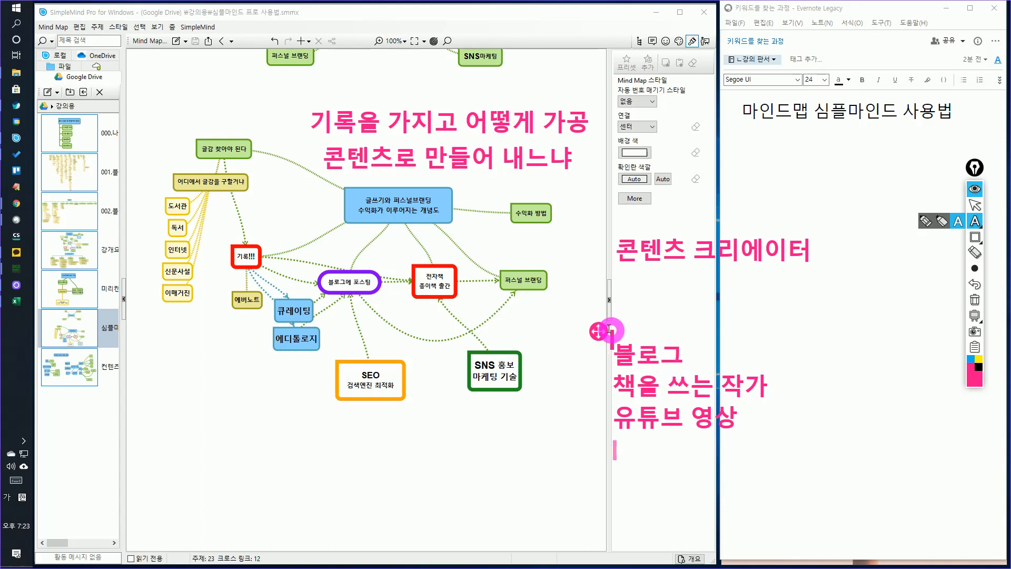
{"action": "left_click_drag", "start_coordinate": [598, 331], "coordinate": [599, 296]}
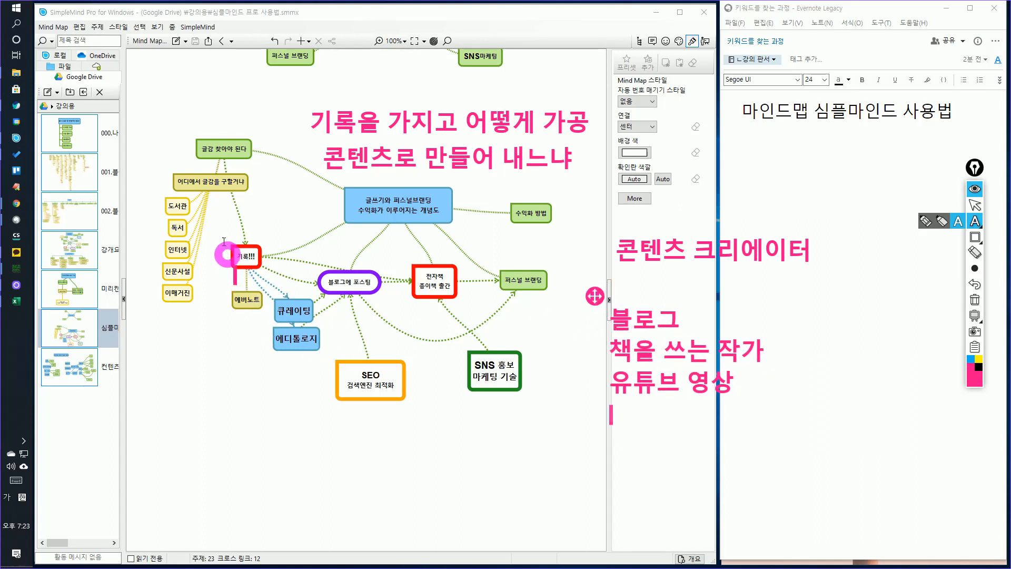
Add the text annotation "기록 >>> 콘텐츠 생산하는 것" in the free area below the mind map
{"action": "left_click", "coordinate": [225, 440]}
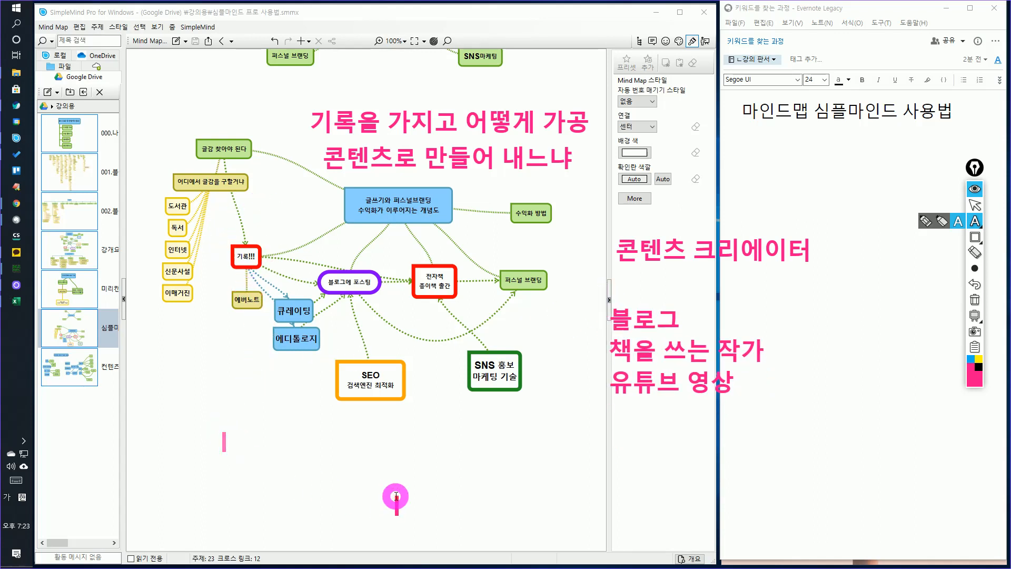
{"action": "type", "text": "기록 >>>"}
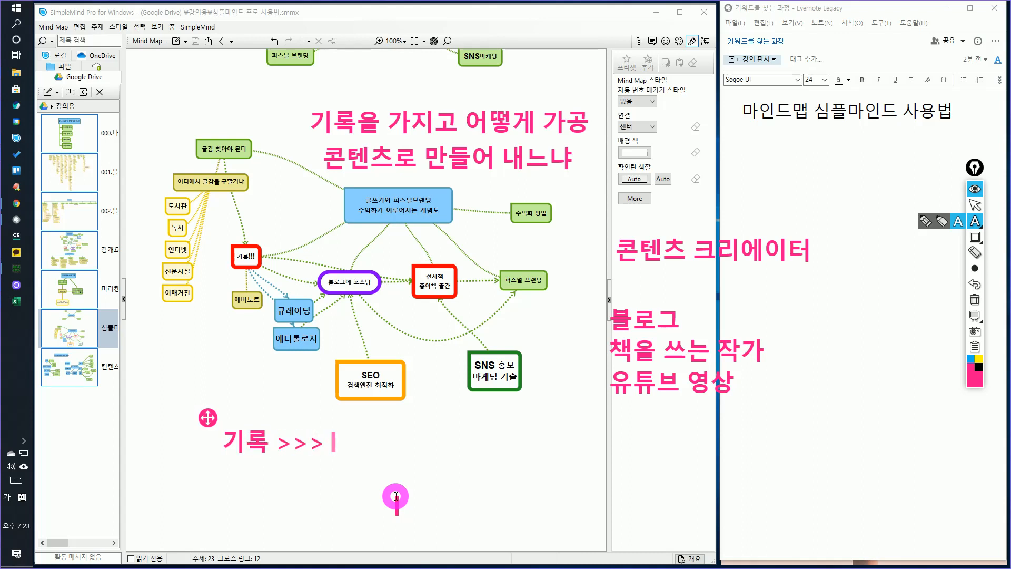
{"action": "type", "text": " 콘텐츠 "}
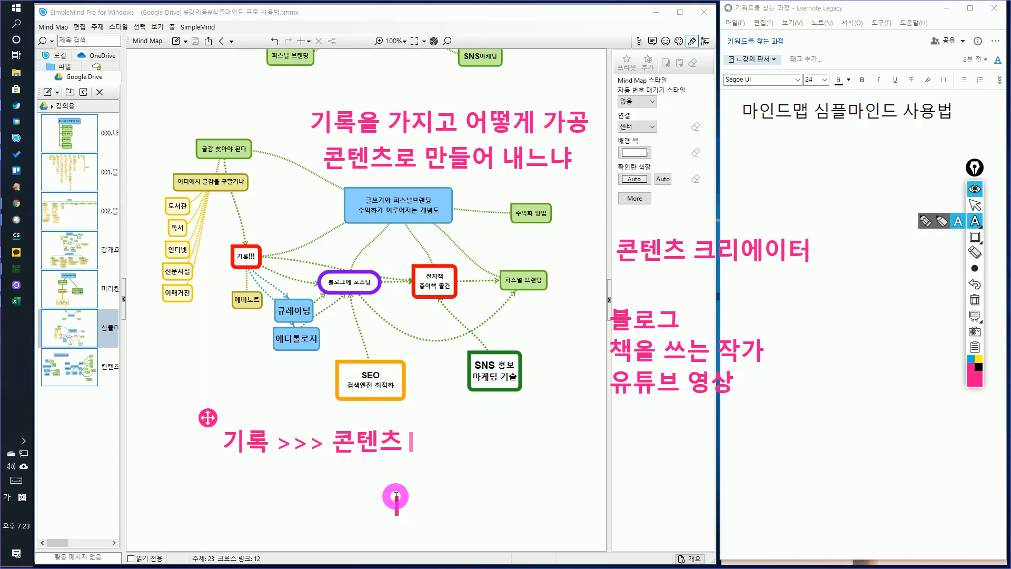
{"action": "type", "text": "생산"}
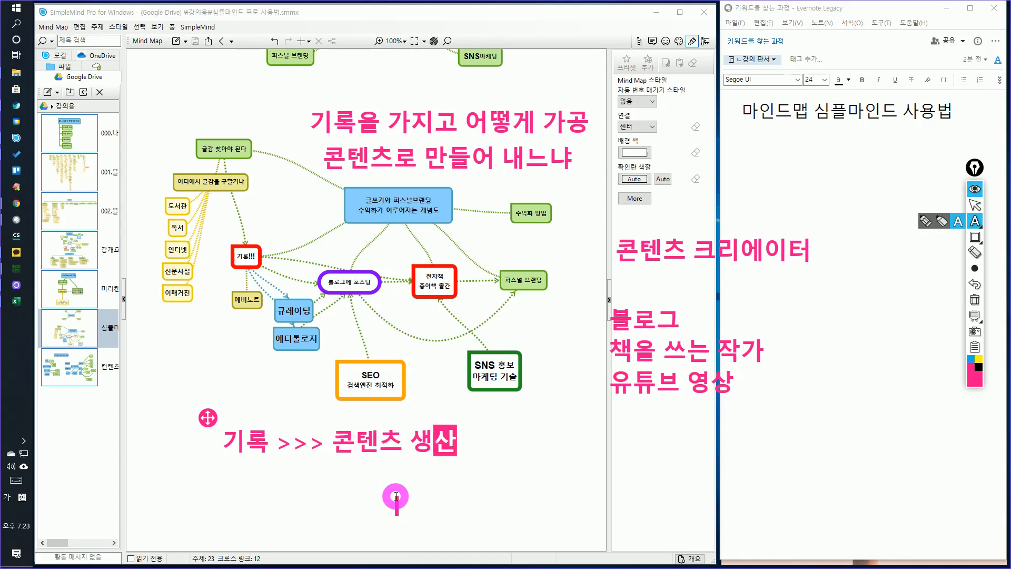
{"action": "type", "text": "하느ㄴ ㄱ"}
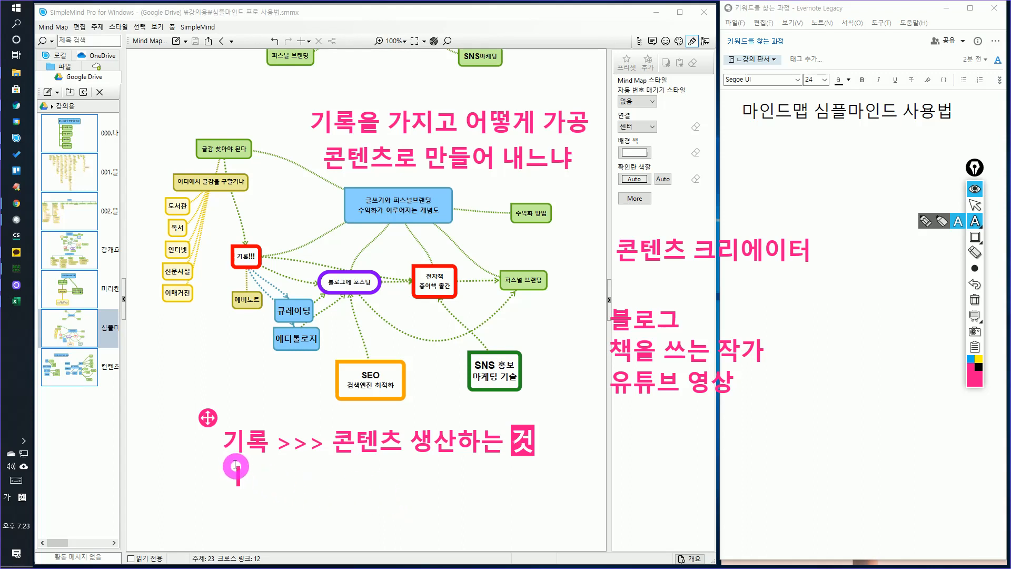
Insert "찾고 >>>" at the start of the annotation below the map and finish text entry
{"action": "key", "text": "Left"}
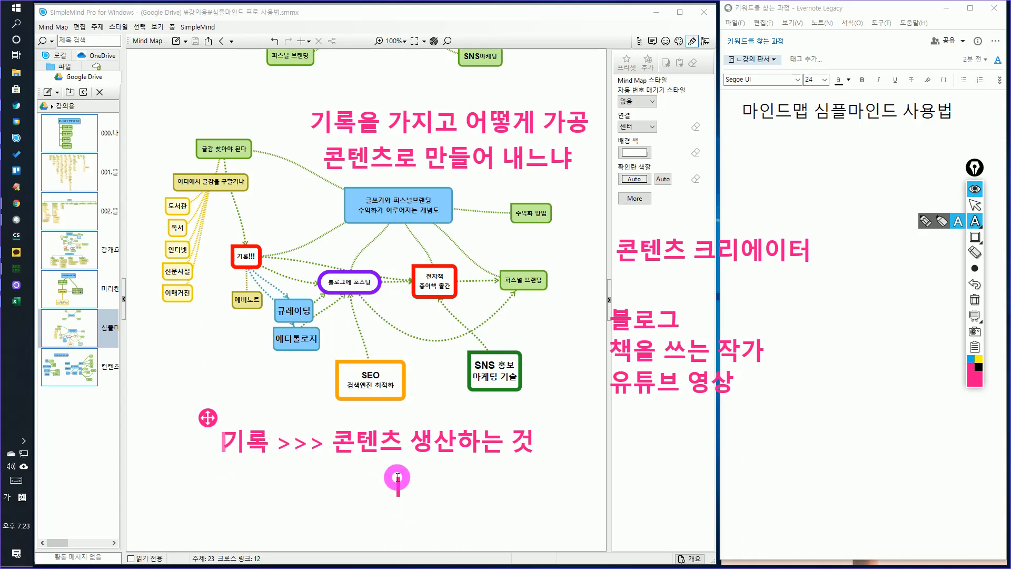
{"action": "type", "text": "찾고 >>"}
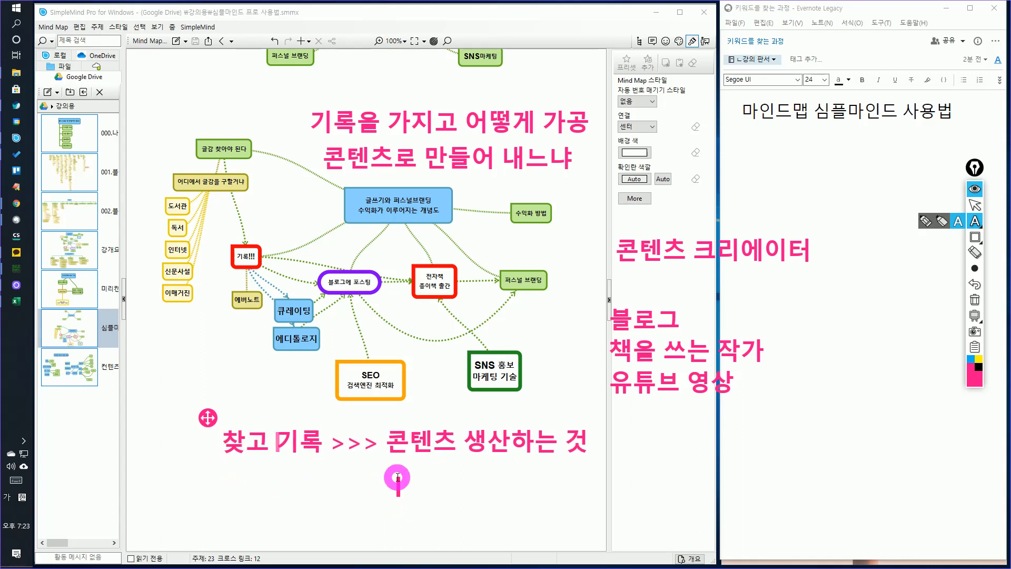
{"action": "type", "text": ">"}
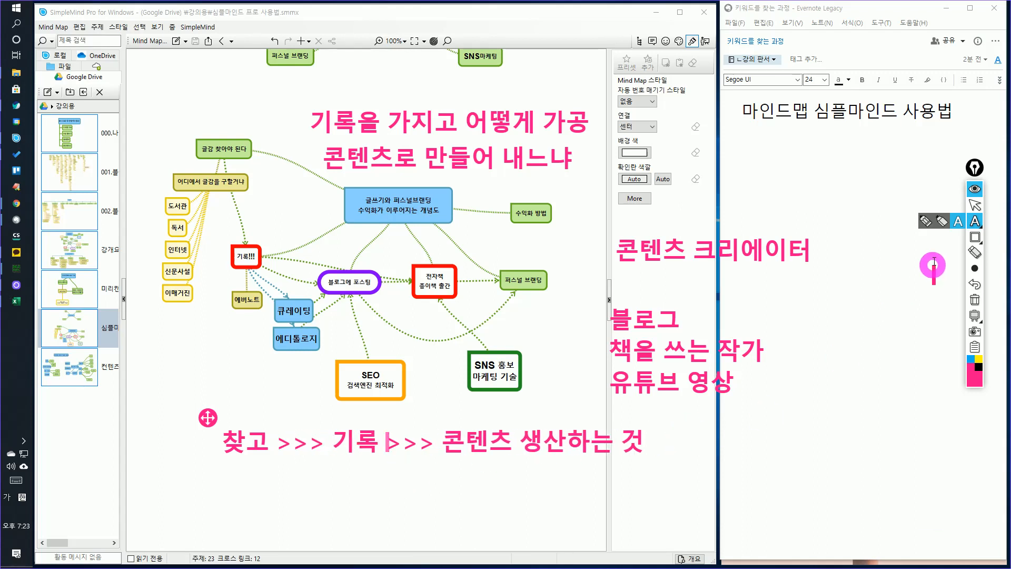
{"action": "left_click", "coordinate": [971, 196]}
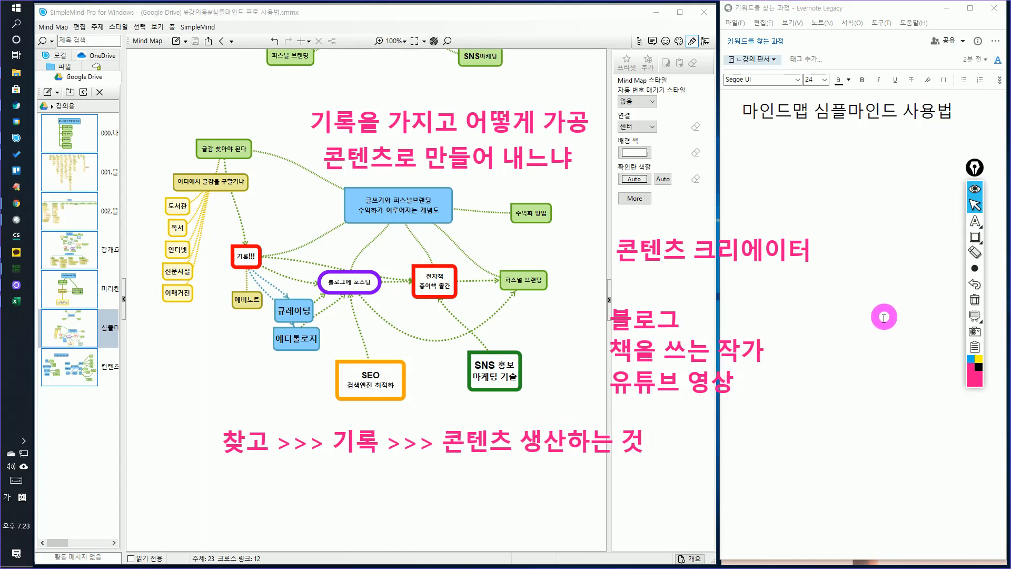
Add the text annotation "(창작)" just beneath "콘텐츠 생산하는 것" and return to normal pointer mode
{"action": "left_click", "coordinate": [974, 221]}
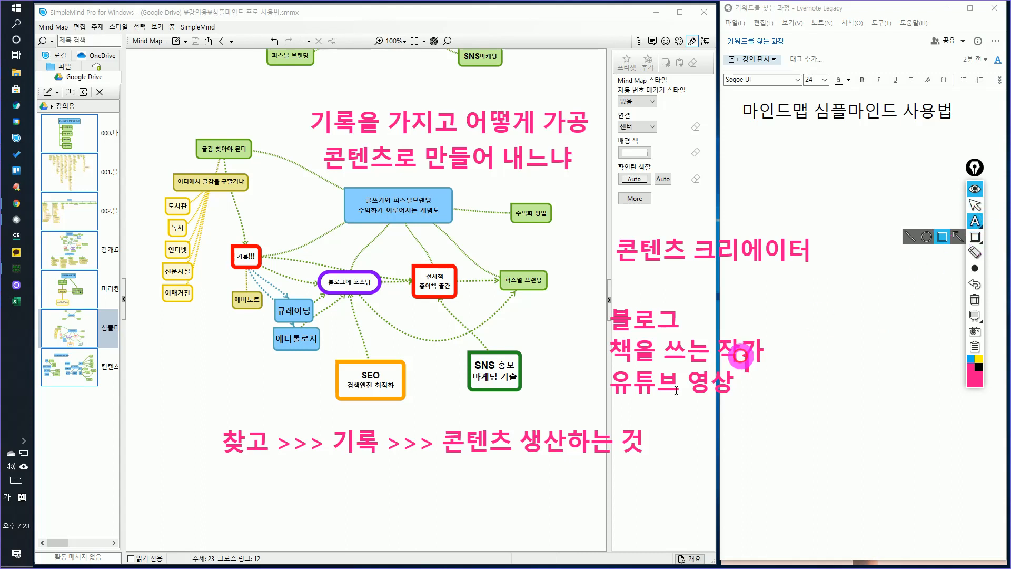
{"action": "left_click", "coordinate": [490, 493]}
{"action": "type", "text": "(파"}
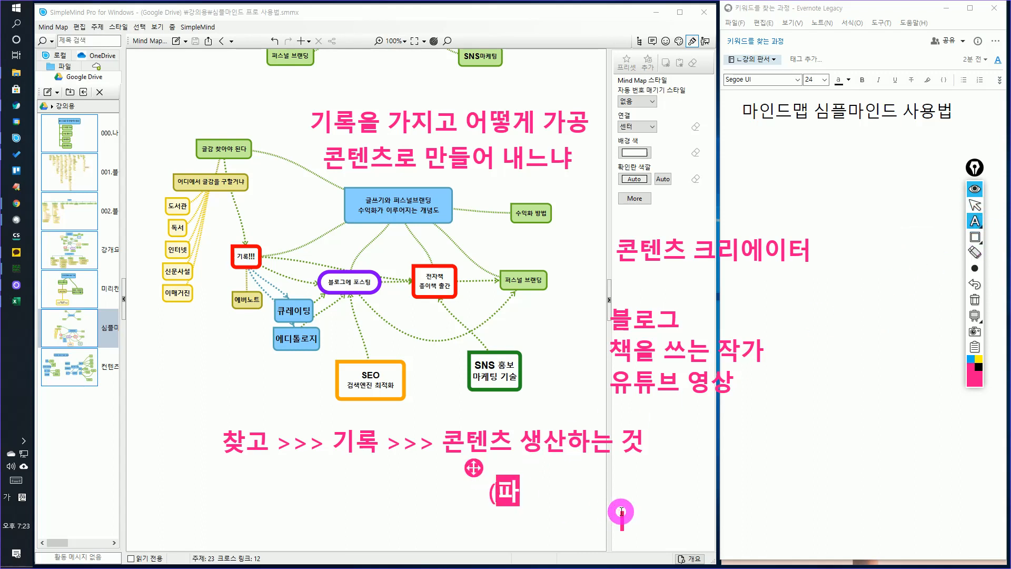
{"action": "type", "text": "ㅇㅈ"}
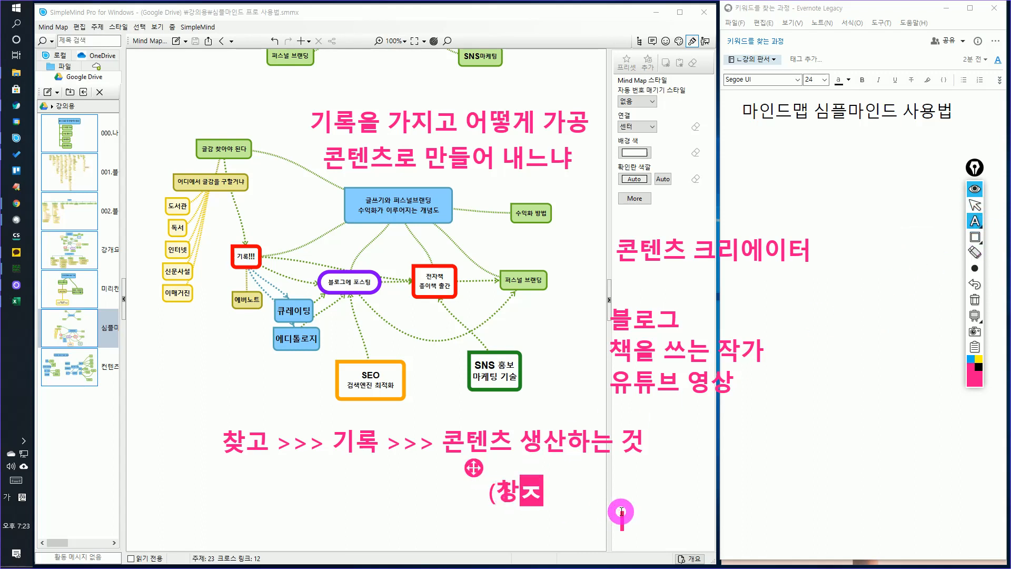
{"action": "type", "text": "ㅏㄱ)"}
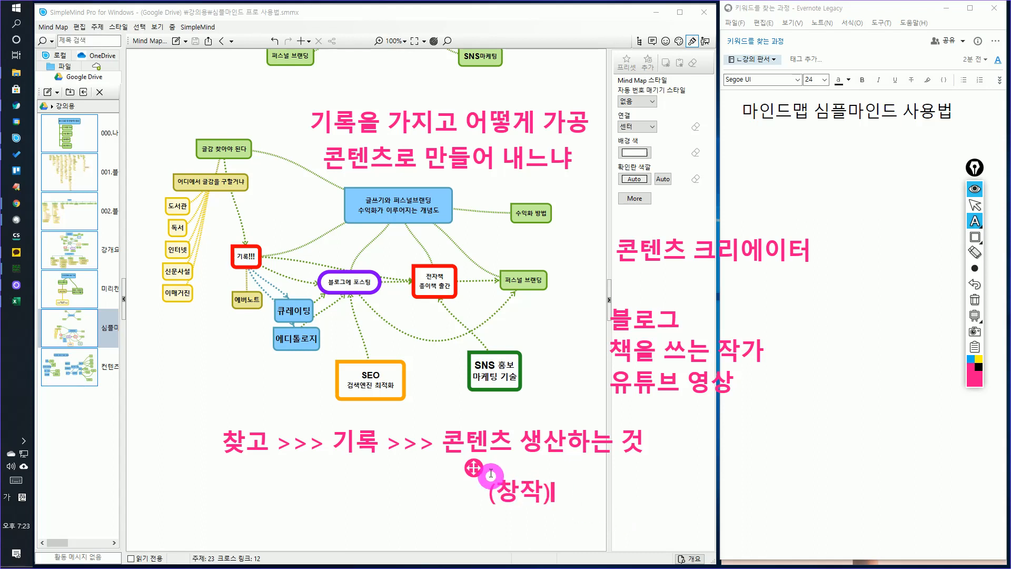
{"action": "left_click_drag", "start_coordinate": [474, 467], "coordinate": [475, 450]}
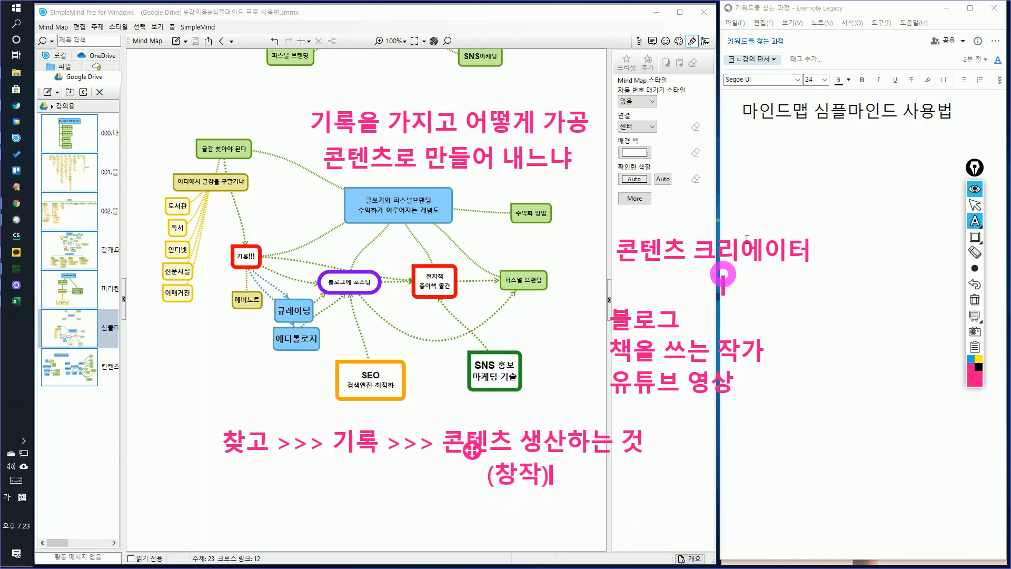
{"action": "left_click", "coordinate": [975, 205]}
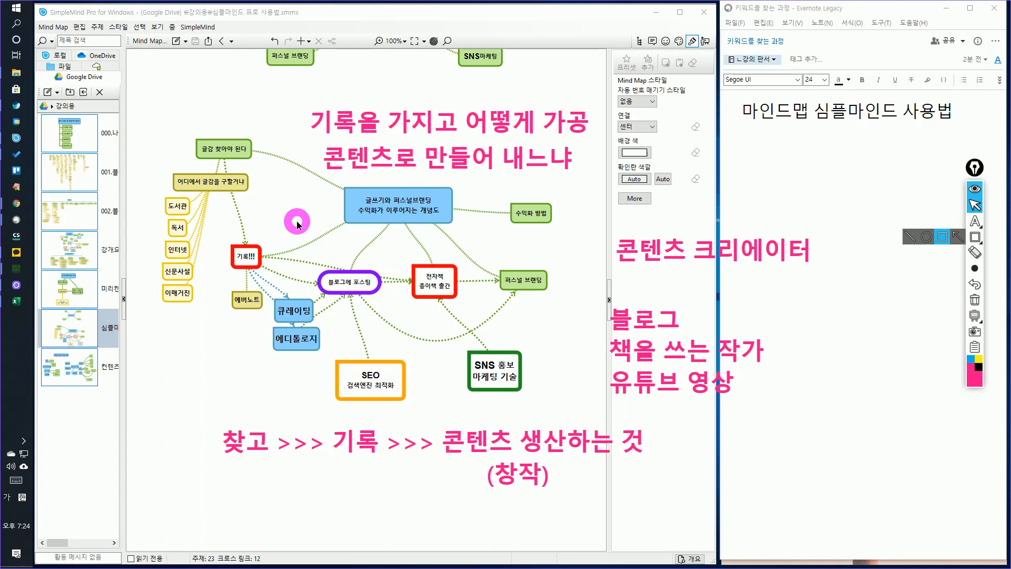
Add a new central theme to the mind map and name it "글쓰기 책"
{"action": "right_click", "coordinate": [283, 213]}
{"action": "mouse_move", "coordinate": [293, 219]}
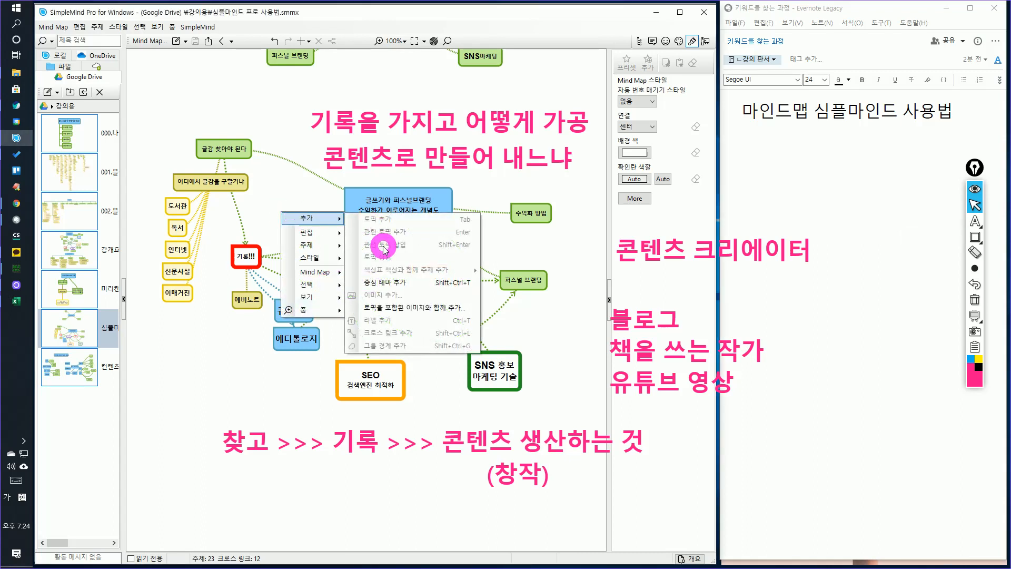
{"action": "left_click", "coordinate": [386, 282]}
{"action": "type", "text": "글"}
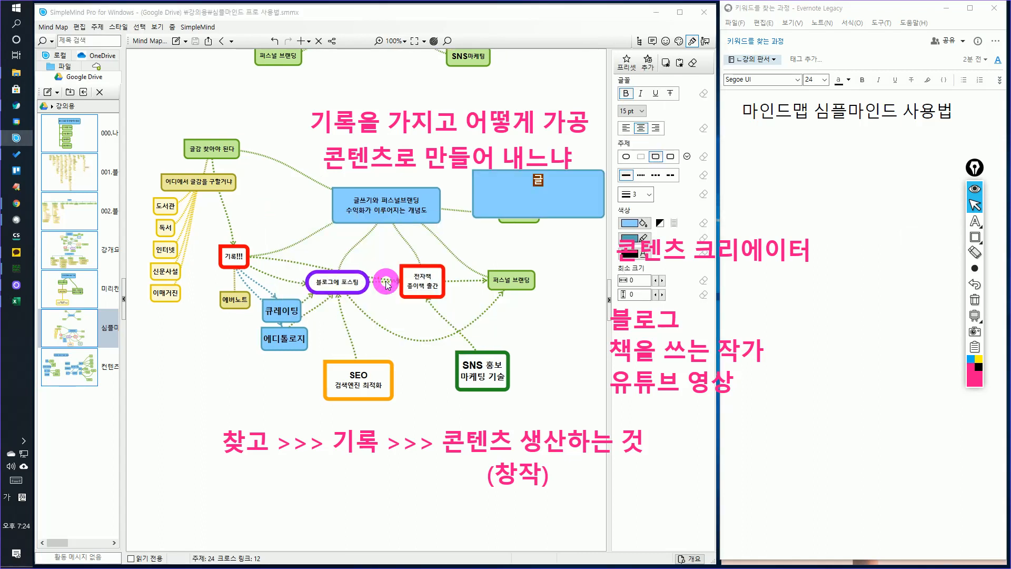
{"action": "type", "text": "쓰기 책"}
{"action": "key", "text": "Return"}
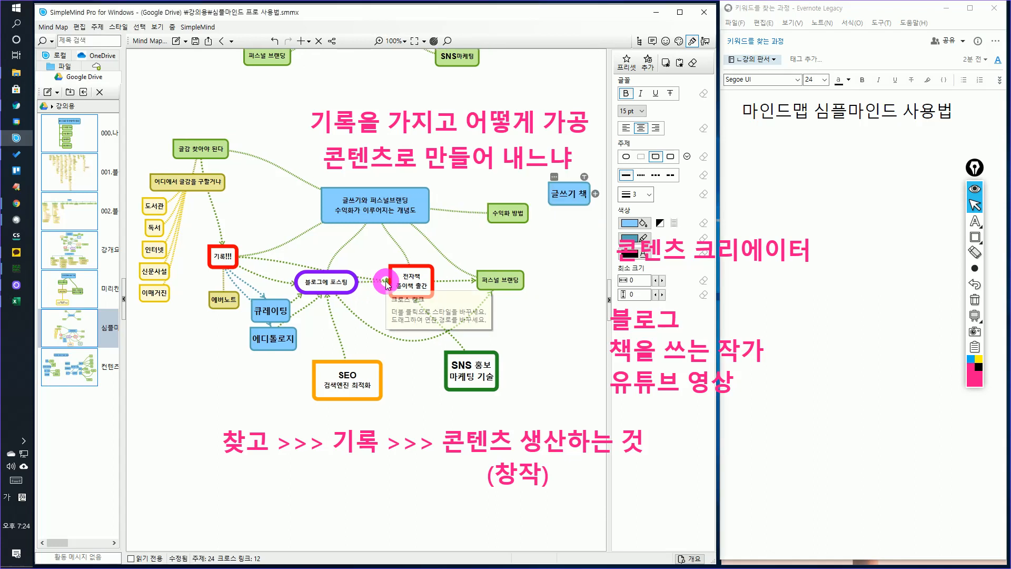
Rename the new "글쓰기 책" theme as "글쓰기 공부", split over two lines
{"action": "double_click", "coordinate": [571, 194]}
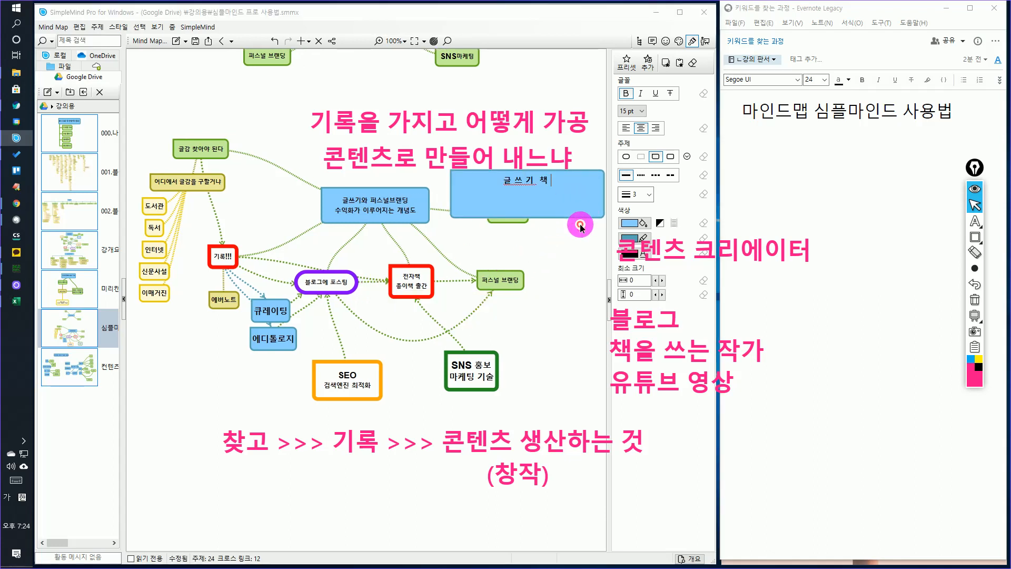
{"action": "key", "text": "BackSpace"}
{"action": "key", "text": "BackSpace"}
{"action": "key", "text": "shift+Return"}
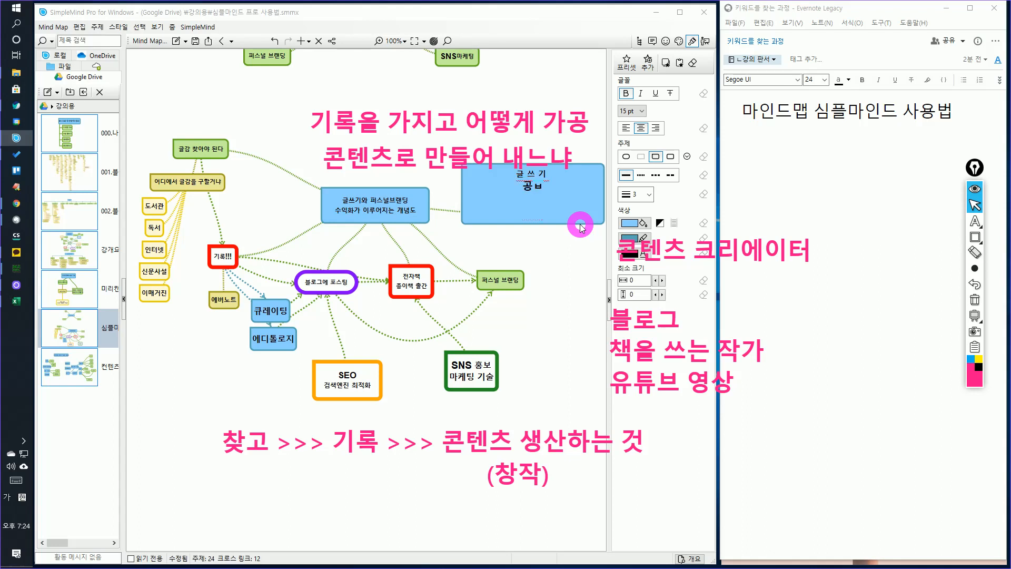
{"action": "type", "text": "ㅜ"}
{"action": "key", "text": "Return"}
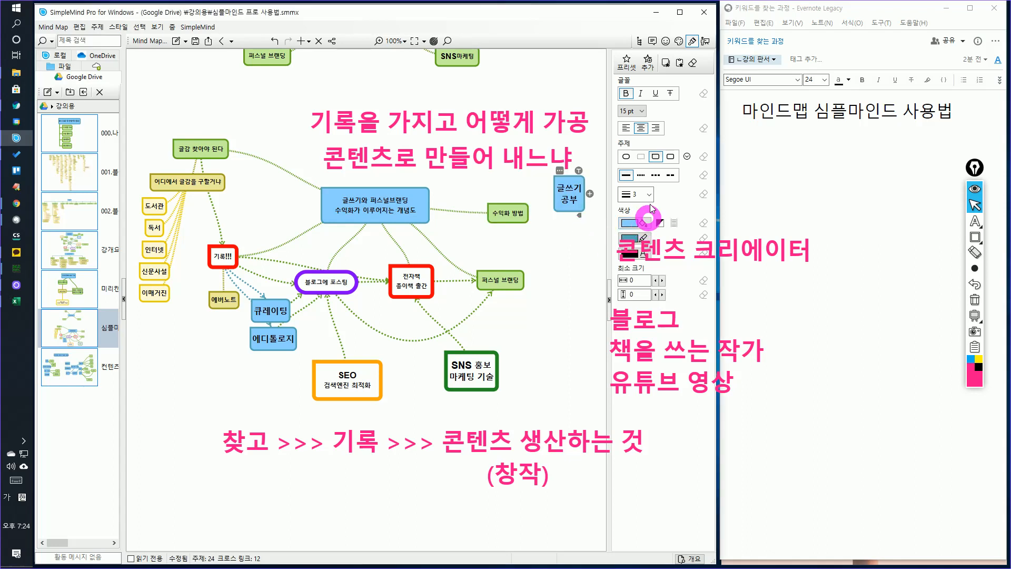
Apply the "보라색" style preset to the "글쓰기 공부" theme and move it just above and beside the "기록!!!" topic
{"action": "left_click", "coordinate": [626, 62]}
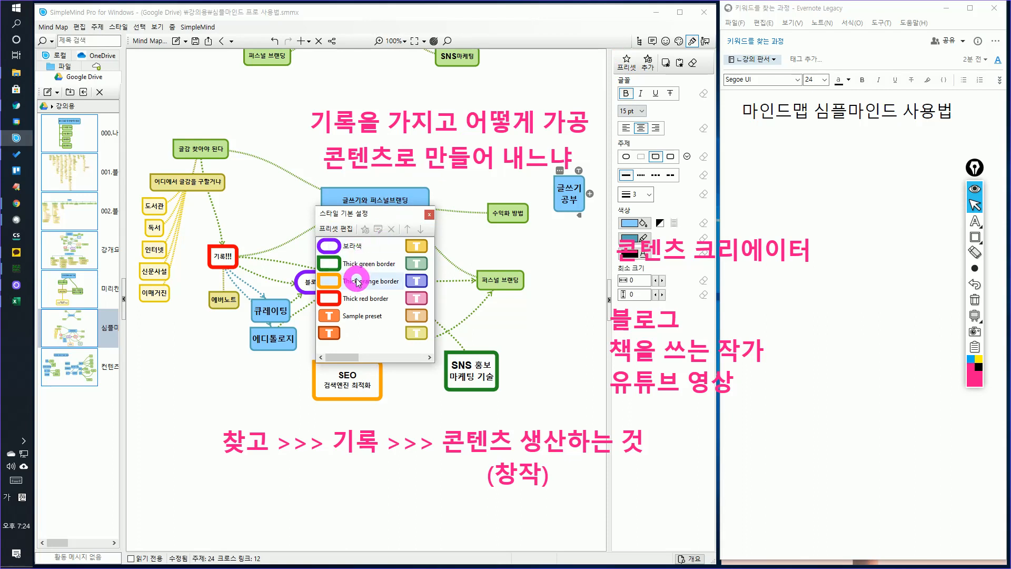
{"action": "double_click", "coordinate": [337, 245]}
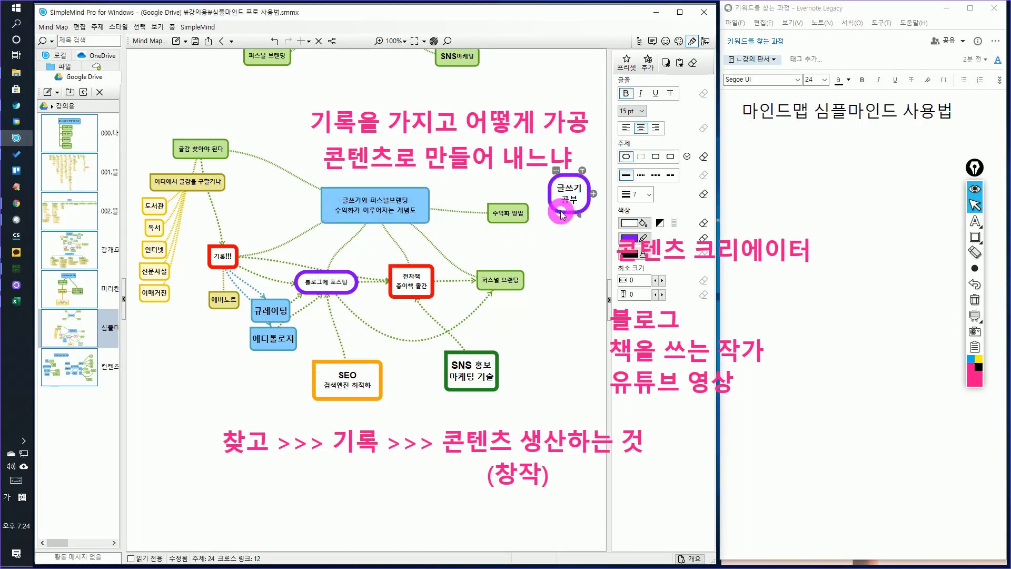
{"action": "left_click_drag", "start_coordinate": [557, 216], "coordinate": [258, 241]}
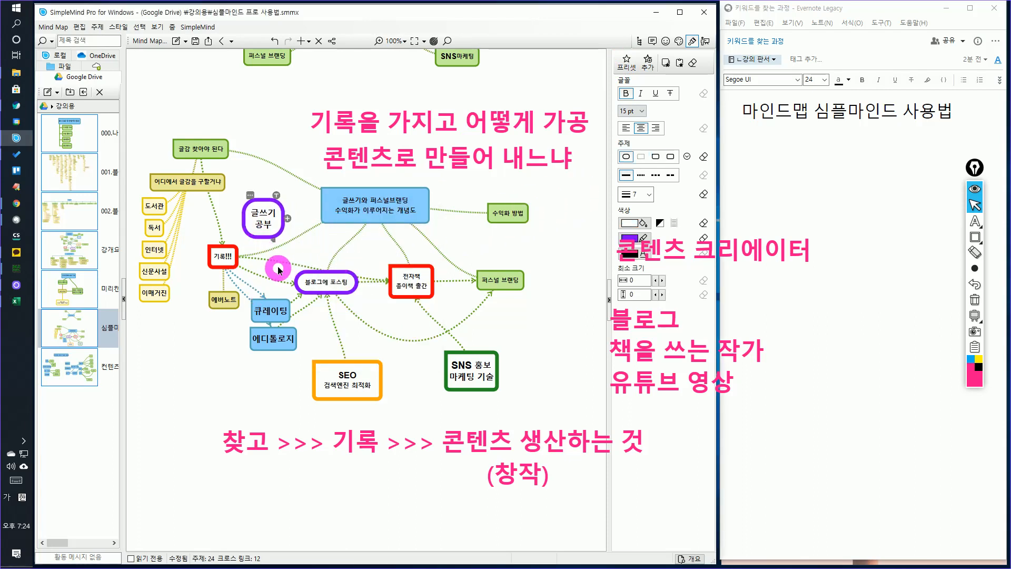
Add crosslinks from "기록!!!" to "글쓰기 공부" and from "글쓰기 공부" to "블로그에 포스팅"
{"action": "left_click", "coordinate": [228, 257]}
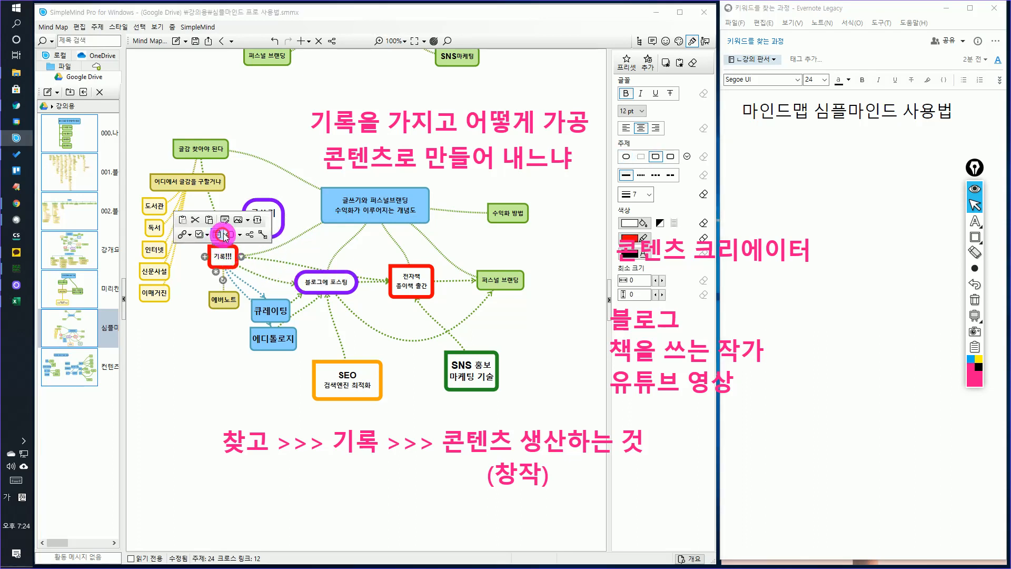
{"action": "left_click_drag", "start_coordinate": [255, 234], "coordinate": [279, 223]}
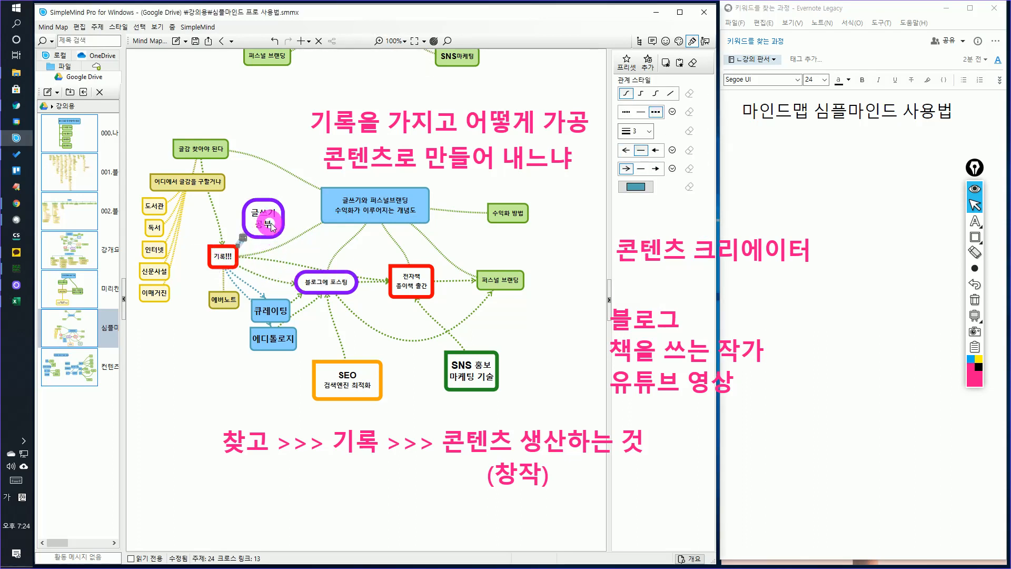
{"action": "left_click", "coordinate": [279, 223]}
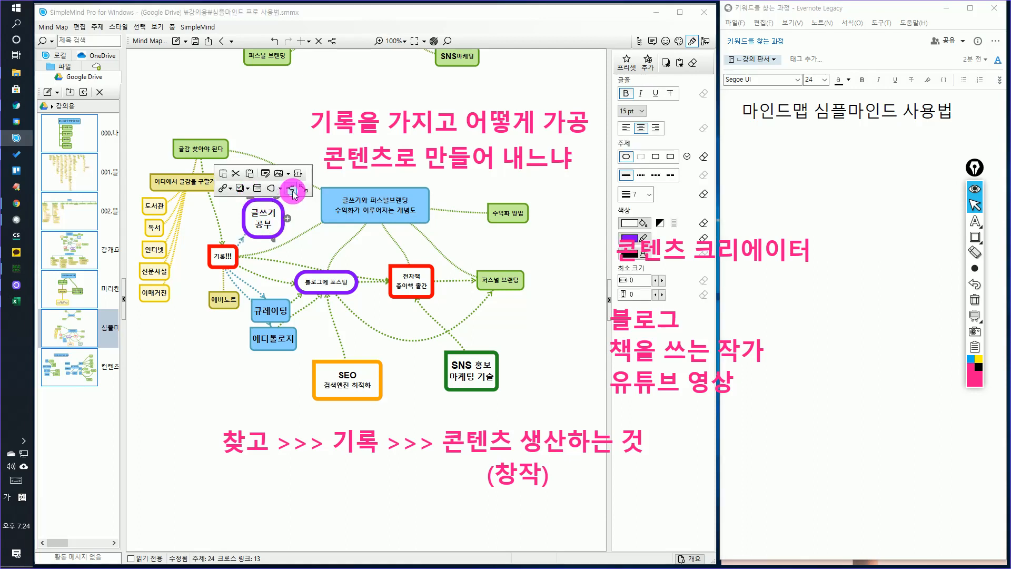
{"action": "left_click_drag", "start_coordinate": [303, 191], "coordinate": [316, 279]}
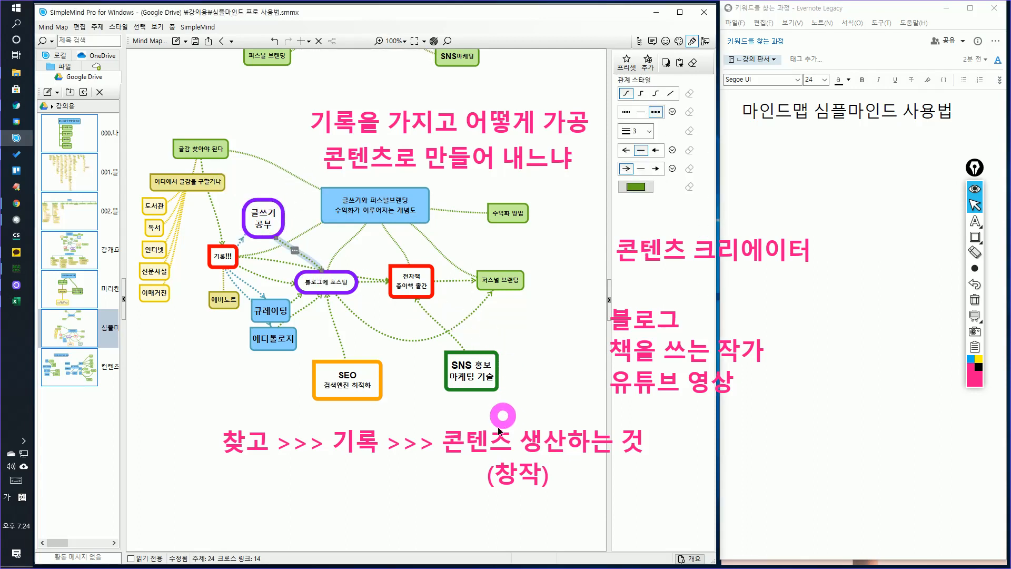
{"action": "left_click", "coordinate": [283, 259]}
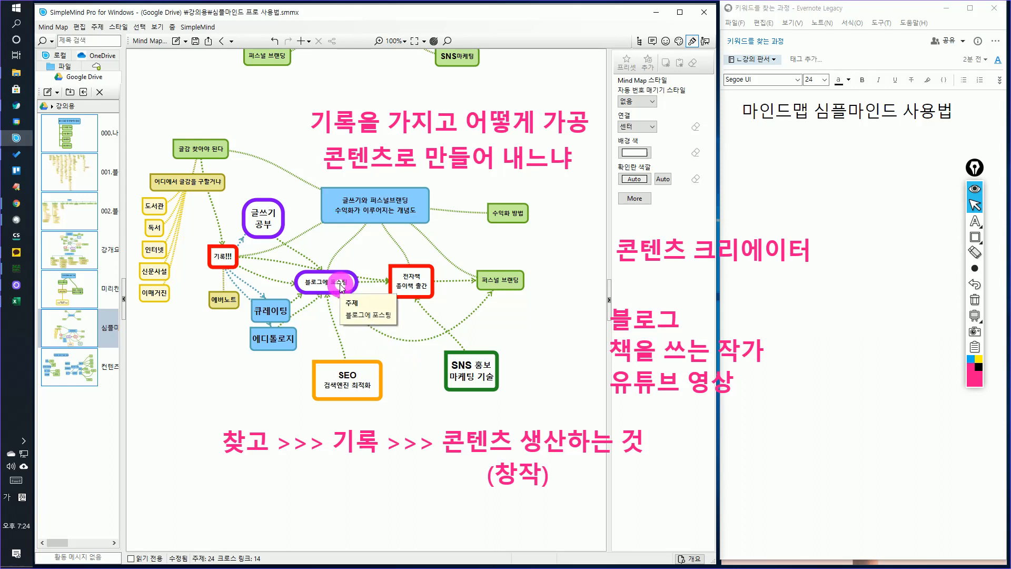
Crosslink the "SEO 검색엔진 최적화" topic to "SNS 홍보 마케팅 기술" and give the link a start arrow so it points both ways
{"action": "left_click", "coordinate": [376, 388]}
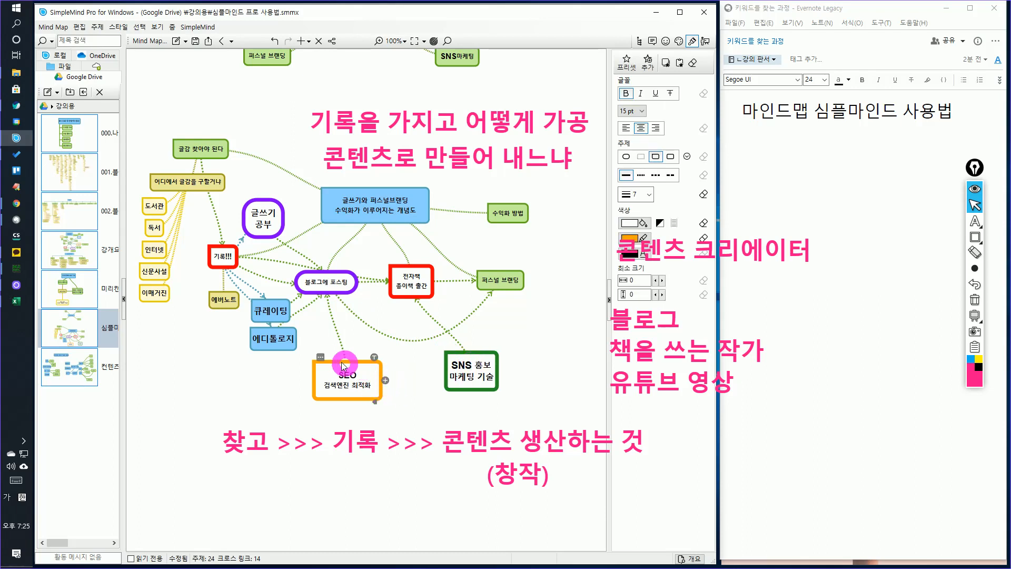
{"action": "left_click_drag", "start_coordinate": [321, 361], "coordinate": [461, 378]}
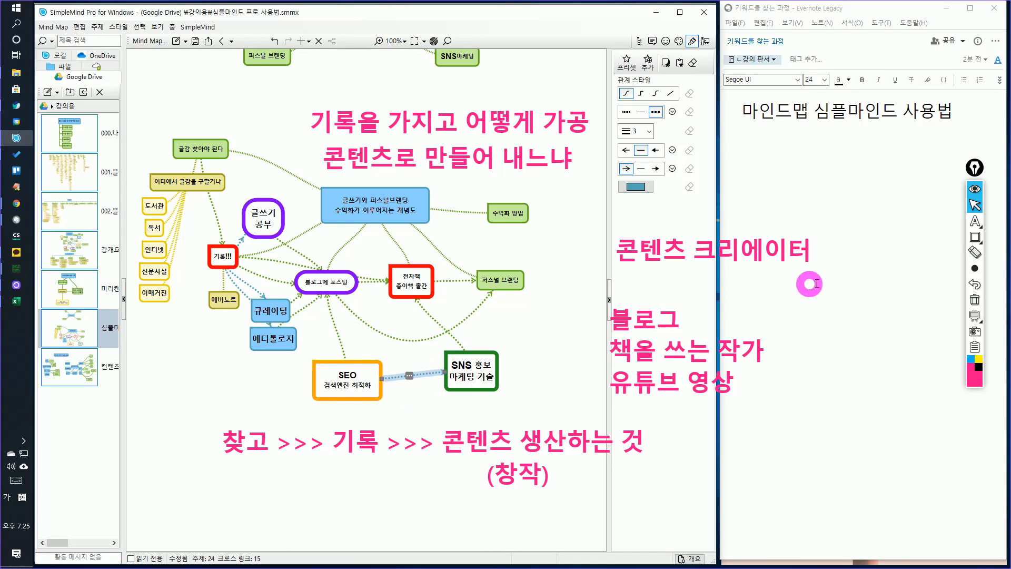
{"action": "left_click", "coordinate": [975, 269]}
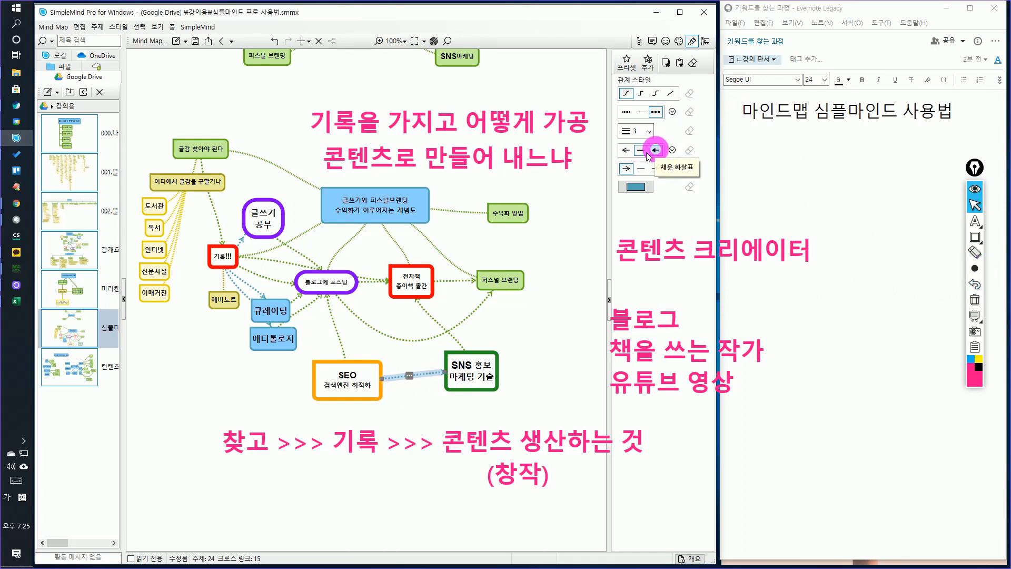
{"action": "left_click", "coordinate": [627, 150]}
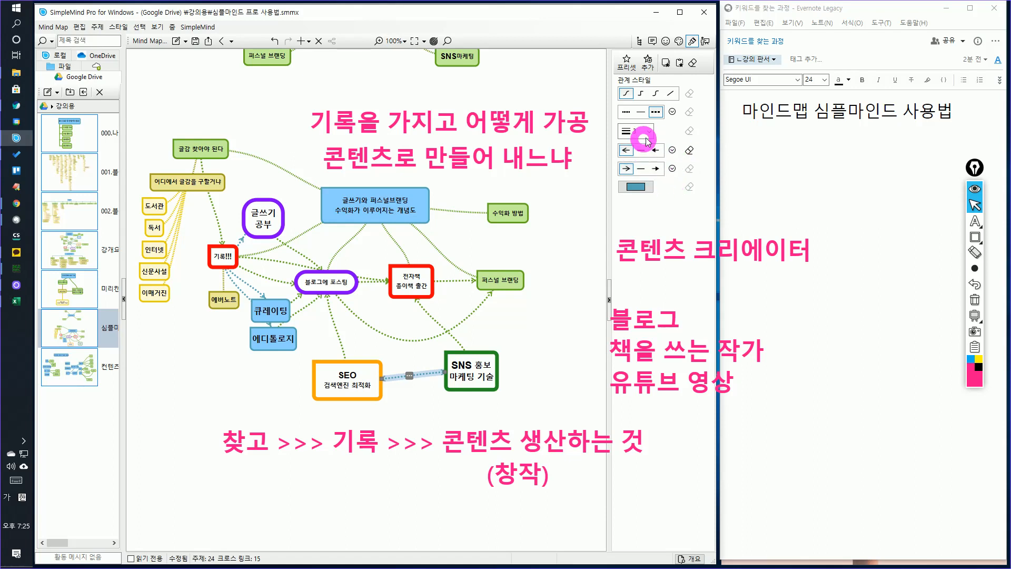
{"action": "left_click", "coordinate": [442, 393]}
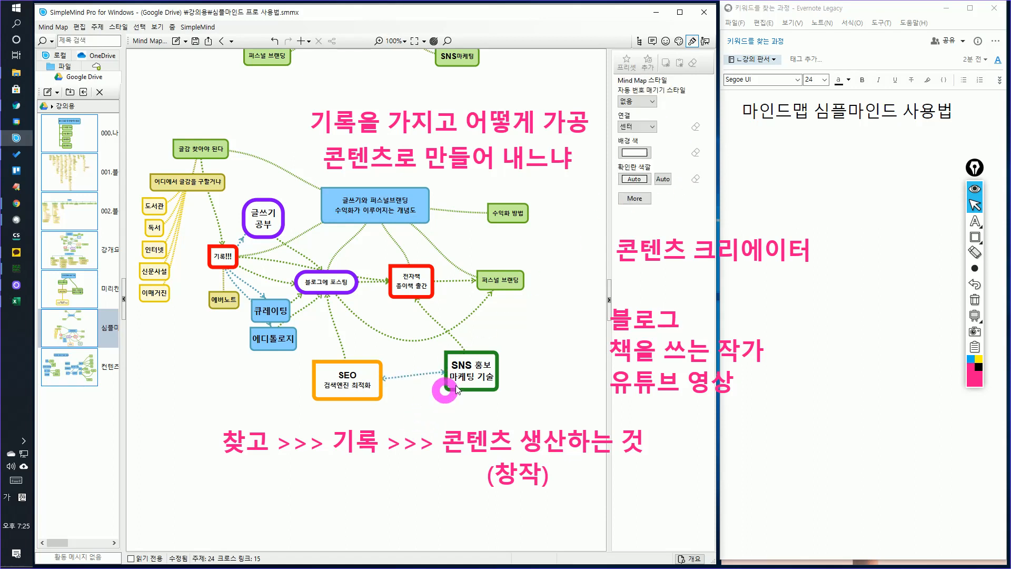
Set the line width of the crosslink between the SEO and SNS topics to 11
{"action": "left_click", "coordinate": [415, 375]}
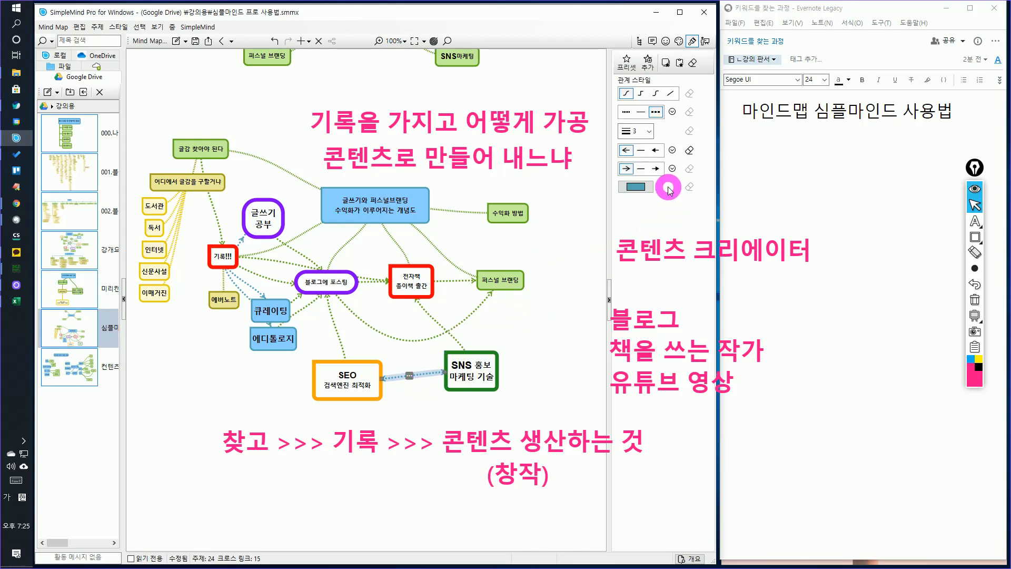
{"action": "left_click", "coordinate": [650, 131]}
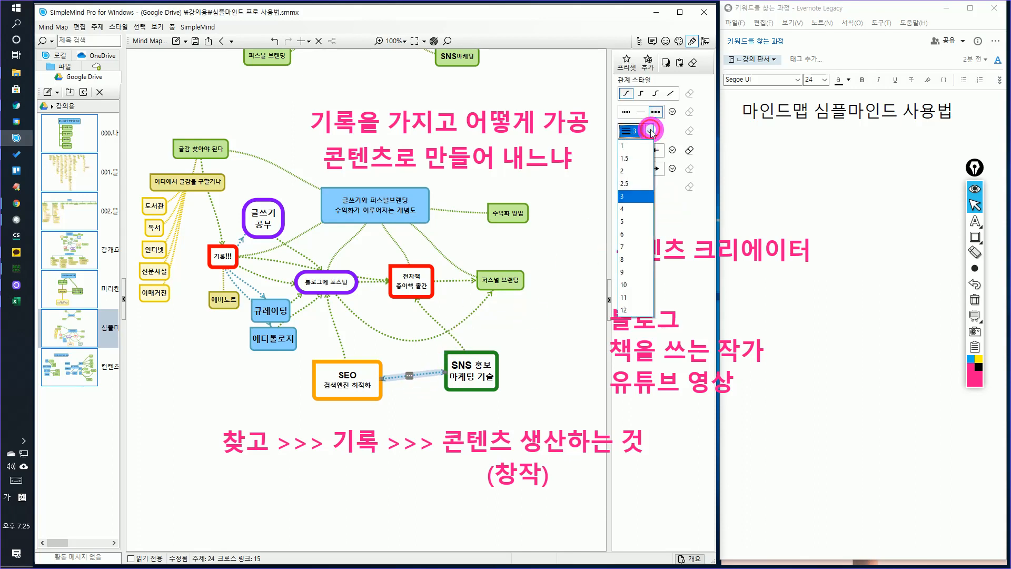
{"action": "left_click", "coordinate": [632, 297]}
{"action": "left_click", "coordinate": [411, 402]}
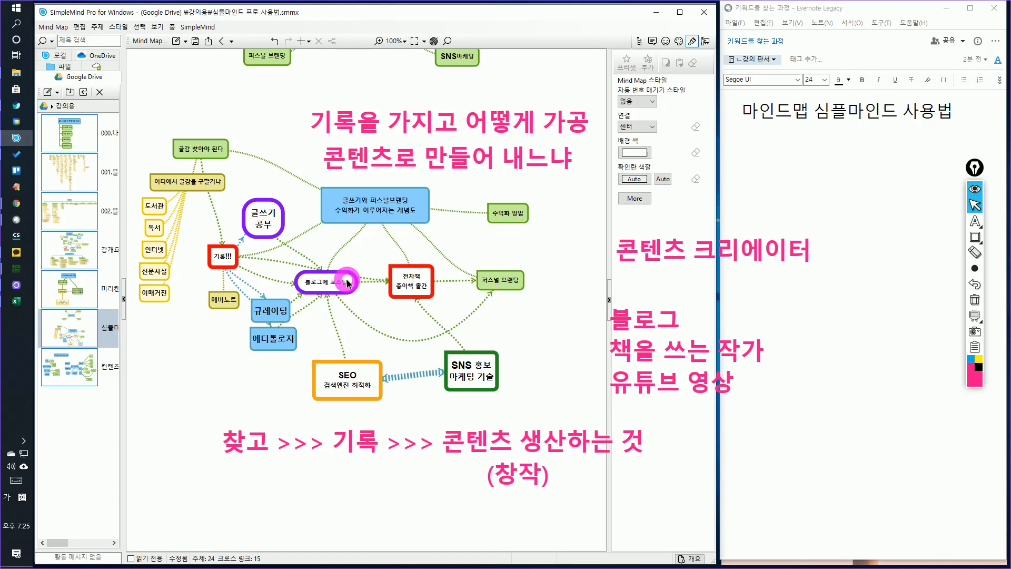
Add a crosslink from the "블로그에 포스팅" topic to "수익화 방법"
{"action": "left_click", "coordinate": [331, 281]}
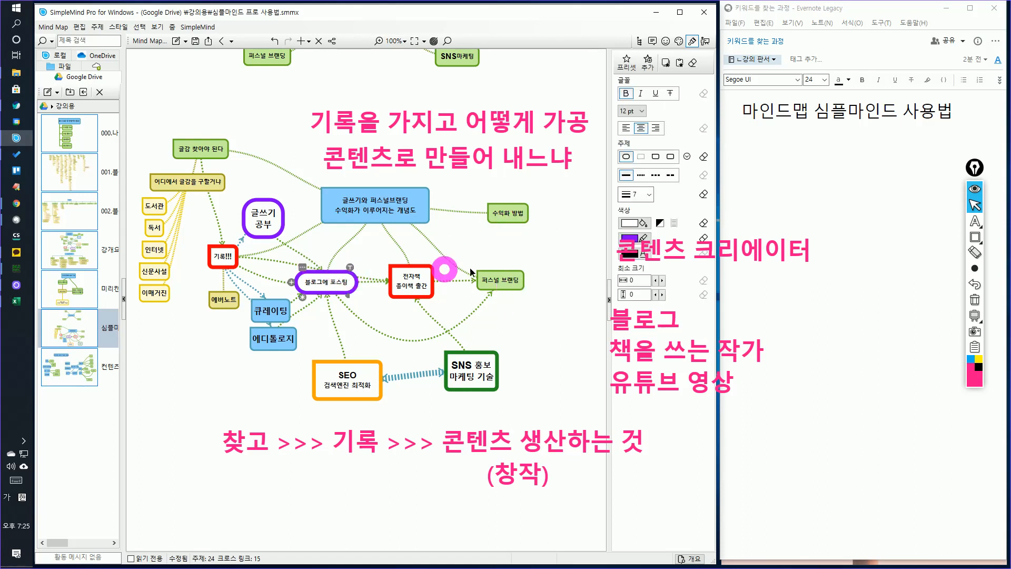
{"action": "left_click", "coordinate": [303, 267]}
{"action": "left_click", "coordinate": [361, 258]}
{"action": "left_click", "coordinate": [492, 218]}
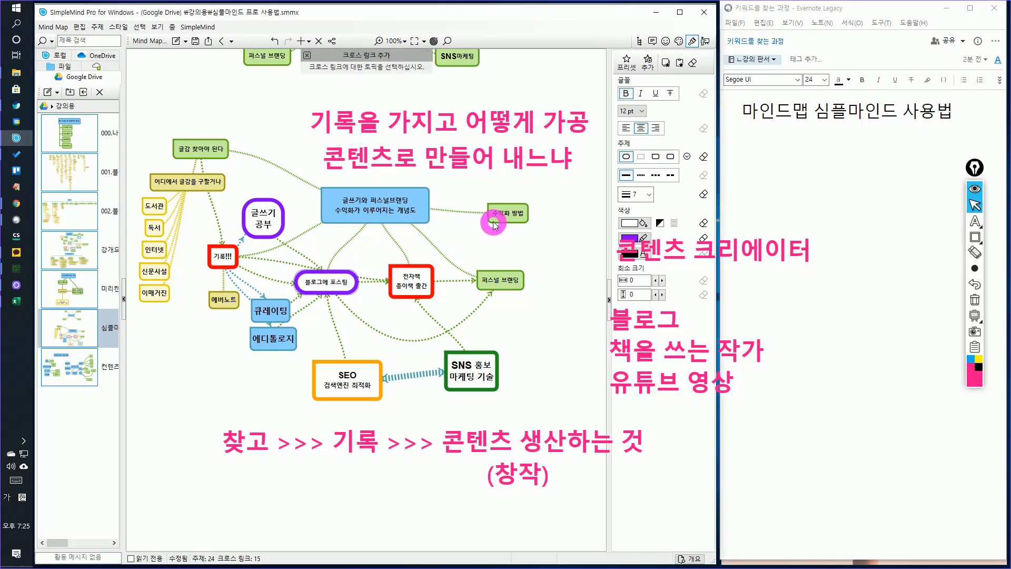
{"action": "left_click", "coordinate": [523, 282]}
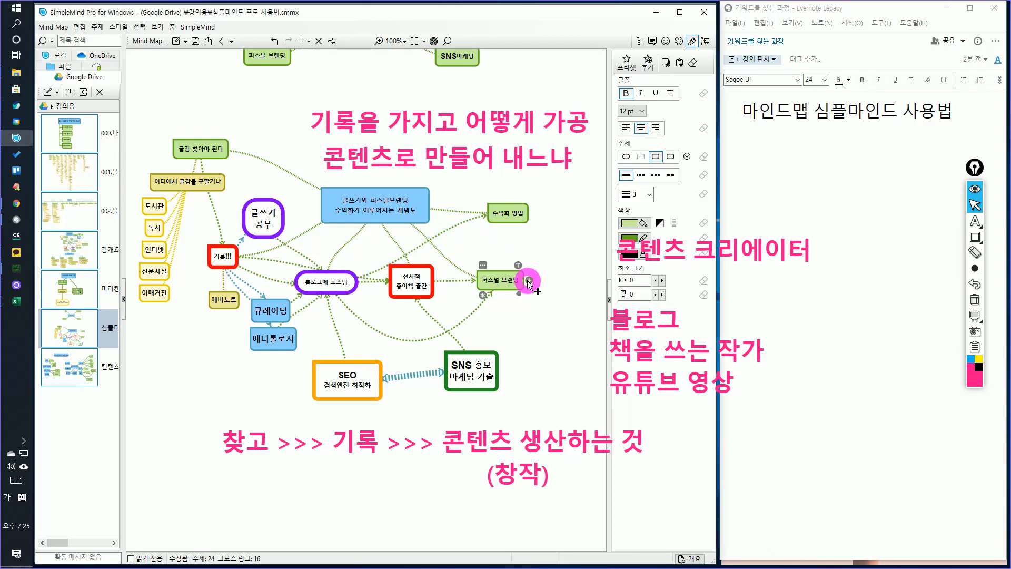
Add a child topic named "강의나 강연" to the central theme and place it between "수익화 방법" and "퍼스널 브랜딩"
{"action": "left_click", "coordinate": [430, 203]}
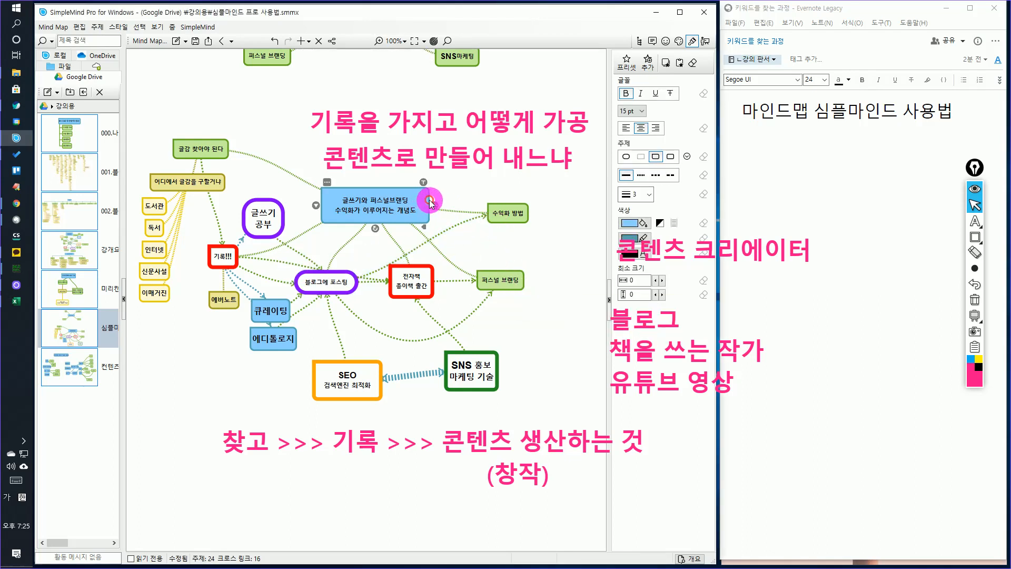
{"action": "left_click", "coordinate": [434, 204]}
{"action": "type", "text": "강"}
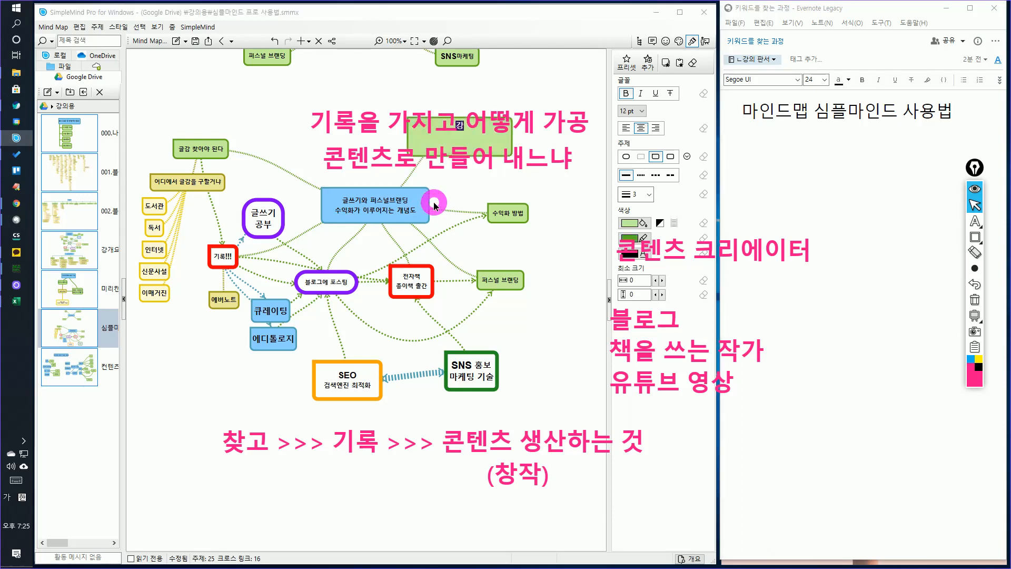
{"action": "type", "text": "의나 강연"}
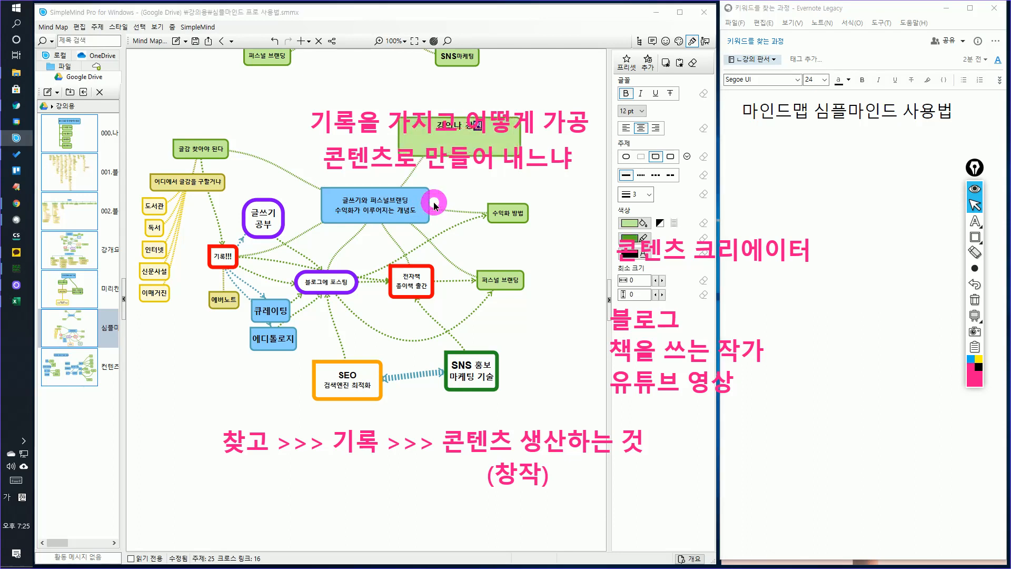
{"action": "key", "text": "Return"}
{"action": "left_click_drag", "start_coordinate": [474, 138], "coordinate": [563, 250]}
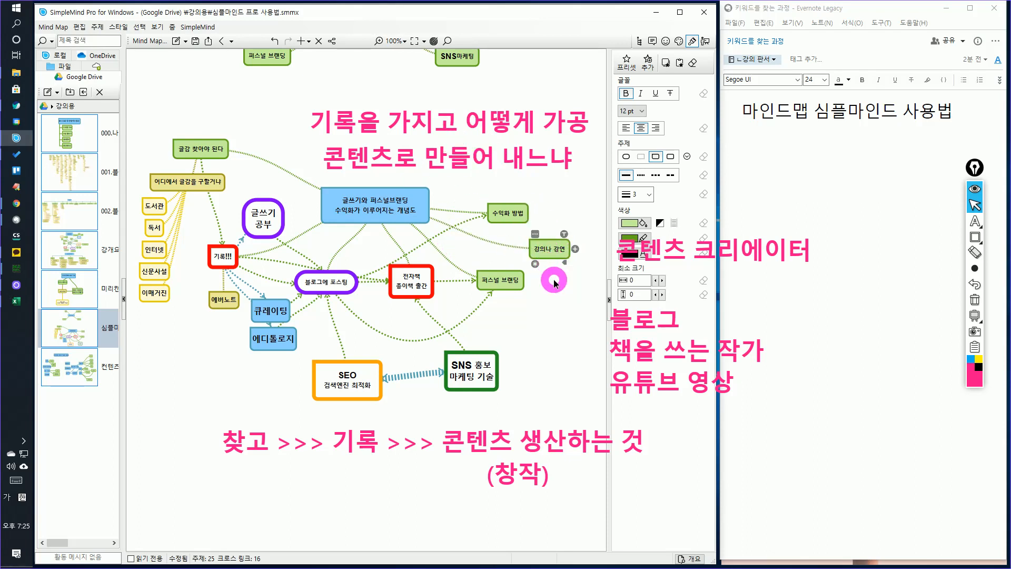
Hide the style settings beside the map and clear all on-screen annotations
{"action": "left_click", "coordinate": [609, 301]}
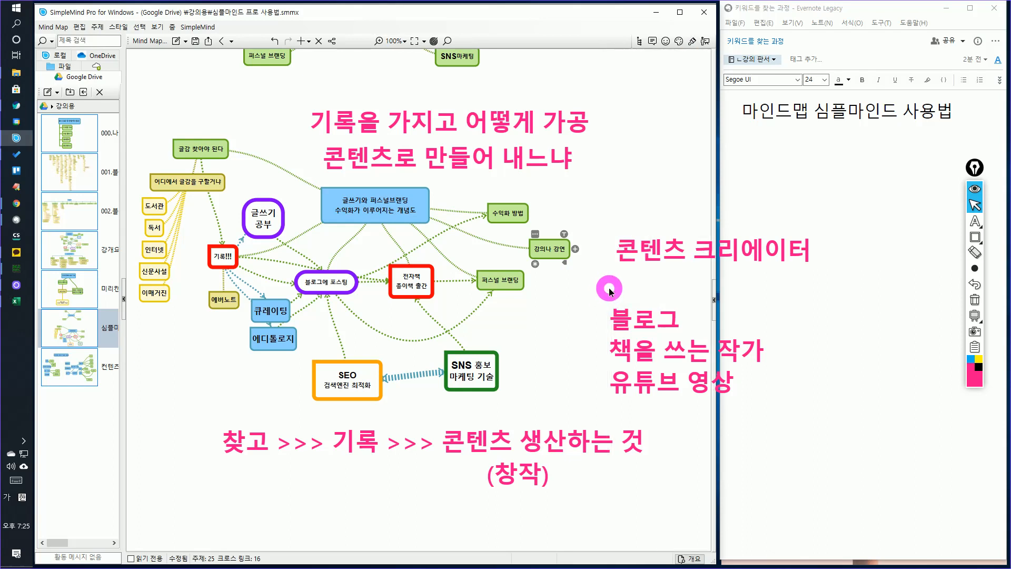
{"action": "left_click", "coordinate": [975, 302]}
Shift the "강의나 강연" topic slightly to the right and crosslink "전자책 종이책 출간" to "수익화 방법"
{"action": "scroll", "coordinate": [636, 264], "scroll_direction": "up", "scroll_amount": 2}
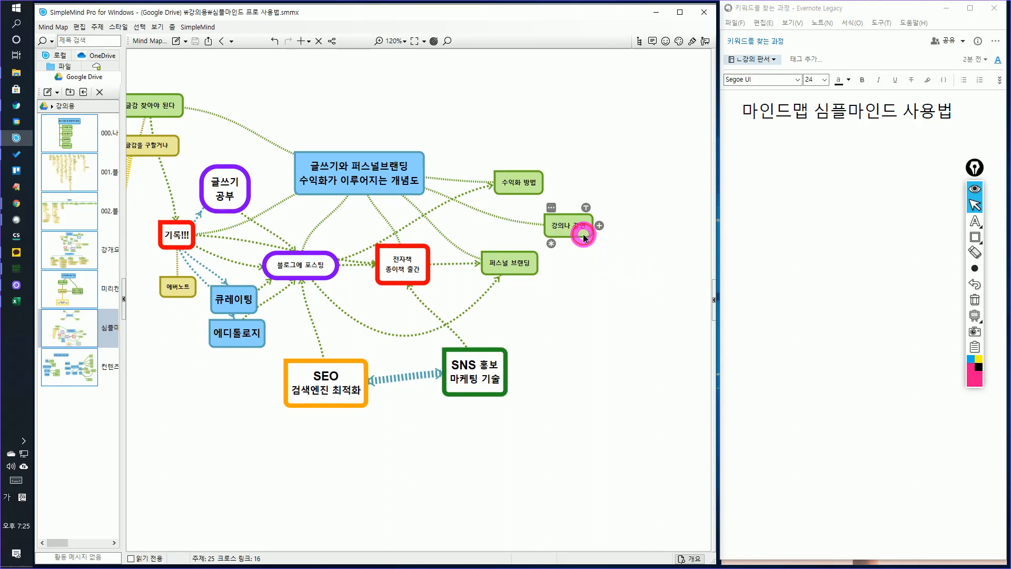
{"action": "left_click_drag", "start_coordinate": [582, 236], "coordinate": [597, 236]}
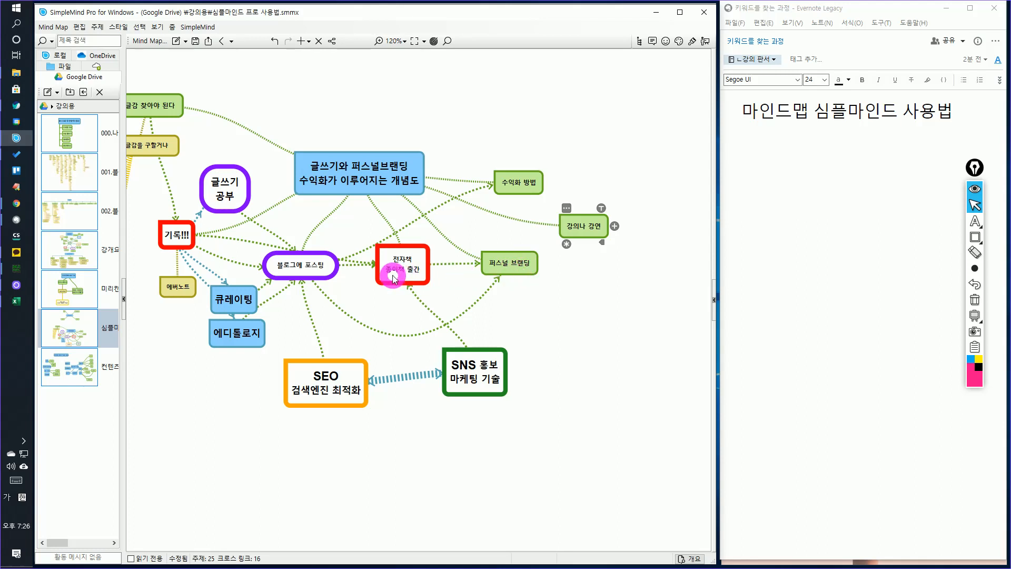
{"action": "left_click", "coordinate": [430, 262]}
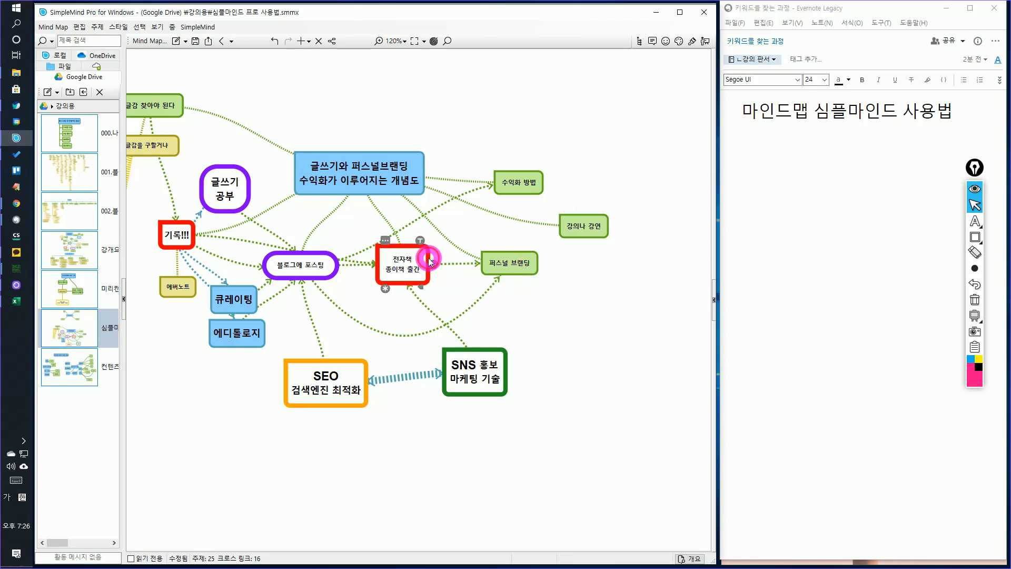
{"action": "left_click", "coordinate": [386, 245]}
{"action": "left_click", "coordinate": [437, 228]}
{"action": "left_click", "coordinate": [514, 191]}
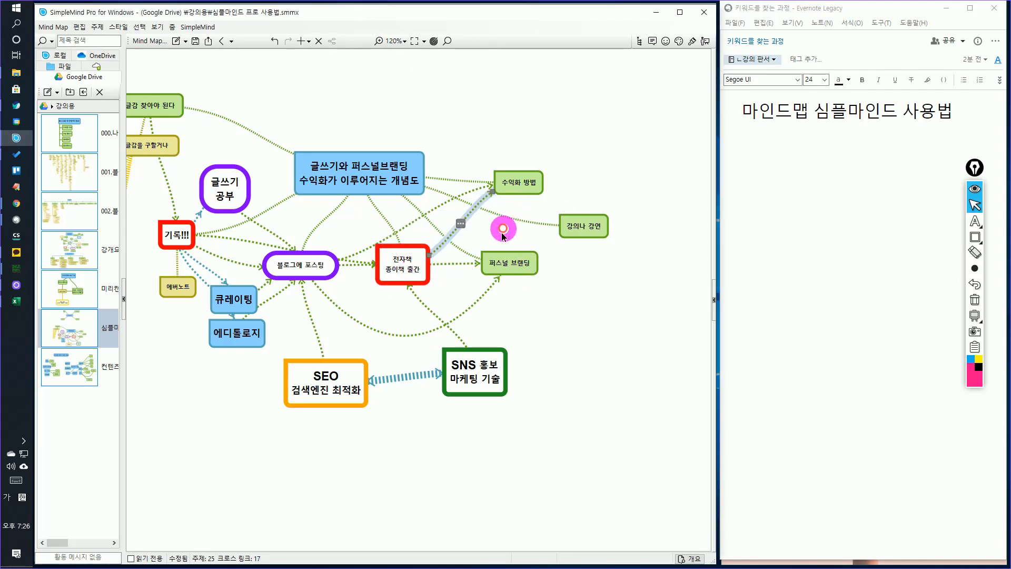
Add crosslinks from "퍼스널 브랜딩" to "강의나 강연" and from "강의나 강연" to "수익화 방법"
{"action": "left_click", "coordinate": [486, 262]}
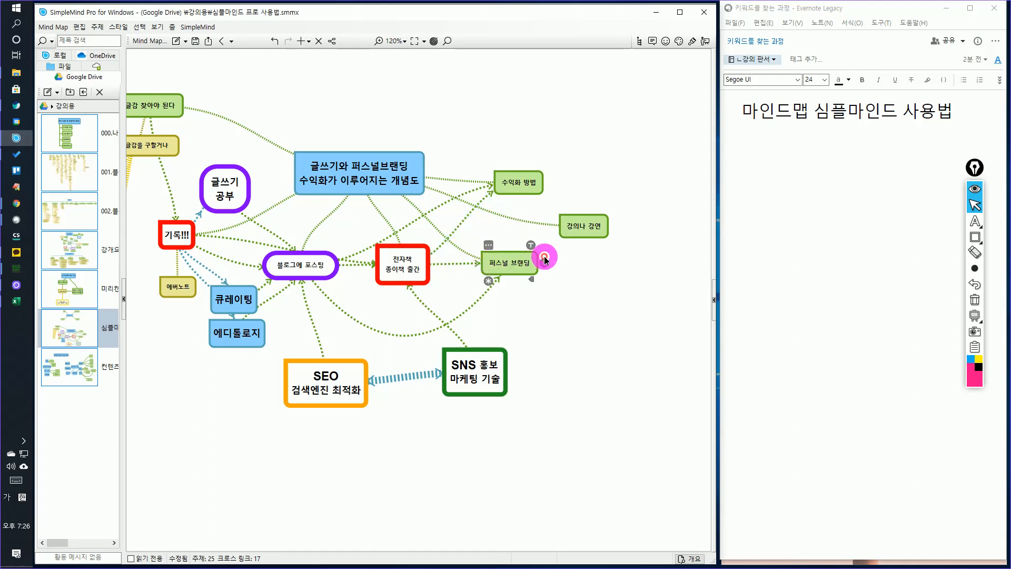
{"action": "left_click", "coordinate": [490, 246]}
{"action": "left_click", "coordinate": [542, 230]}
{"action": "left_click", "coordinate": [591, 235]}
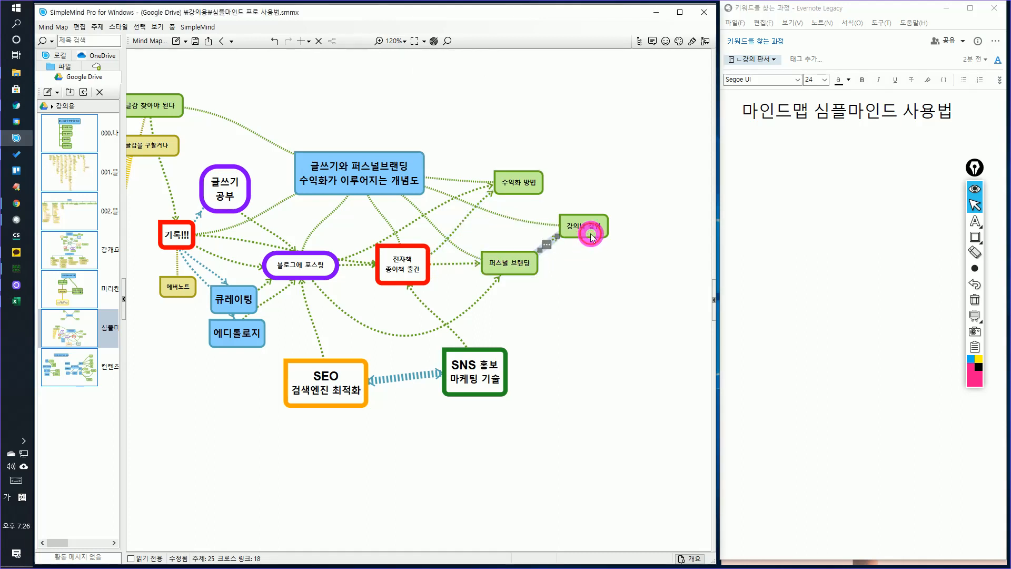
{"action": "left_click", "coordinate": [575, 229]}
{"action": "left_click", "coordinate": [567, 209]}
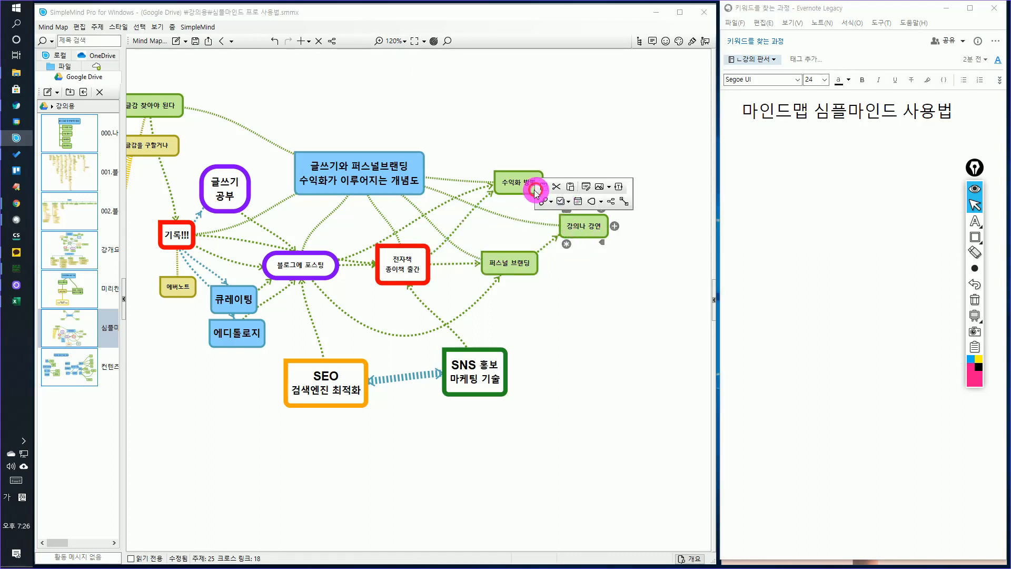
{"action": "left_click", "coordinate": [620, 195]}
{"action": "left_click", "coordinate": [526, 189]}
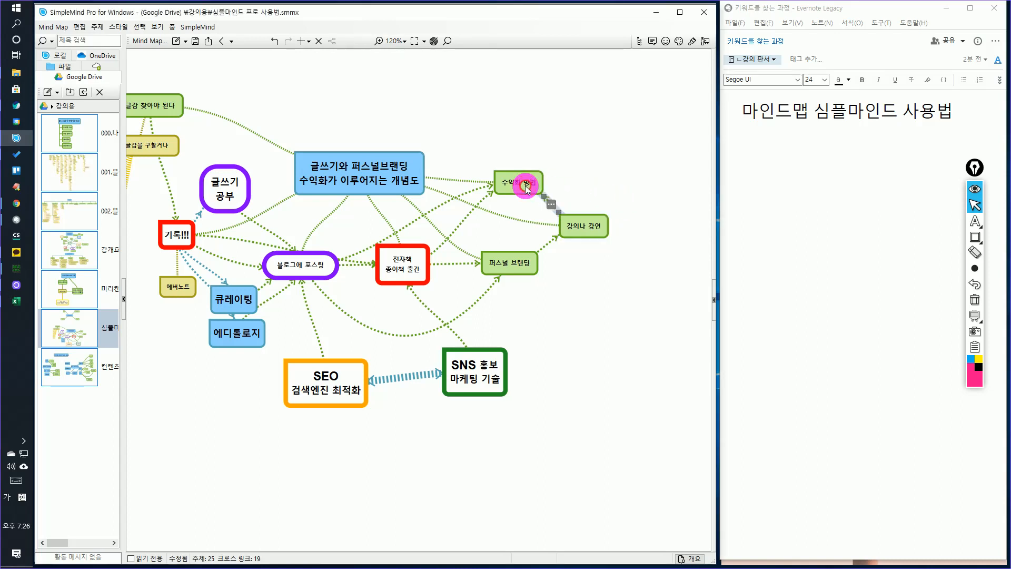
{"action": "left_click", "coordinate": [305, 246]}
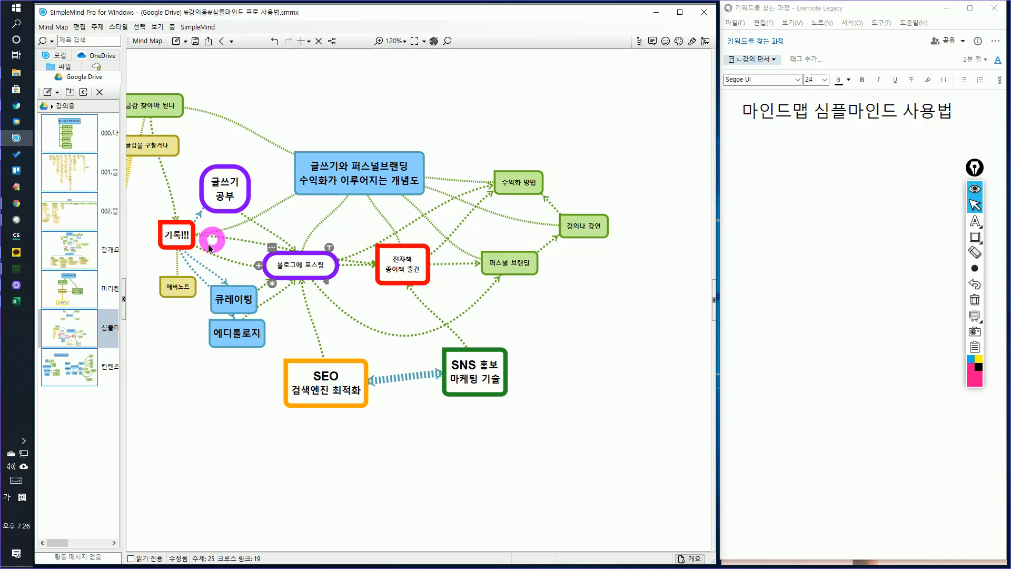
{"action": "scroll", "coordinate": [221, 235], "scroll_direction": "down", "scroll_amount": 1}
{"action": "scroll", "coordinate": [427, 273], "scroll_direction": "up", "scroll_amount": 1}
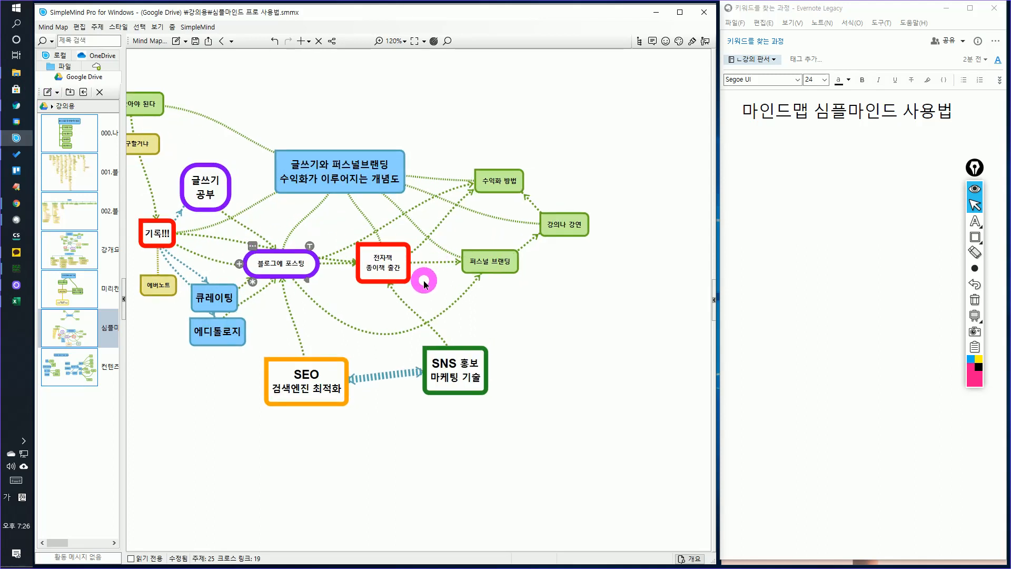
{"action": "left_click_drag", "start_coordinate": [427, 289], "coordinate": [511, 308]}
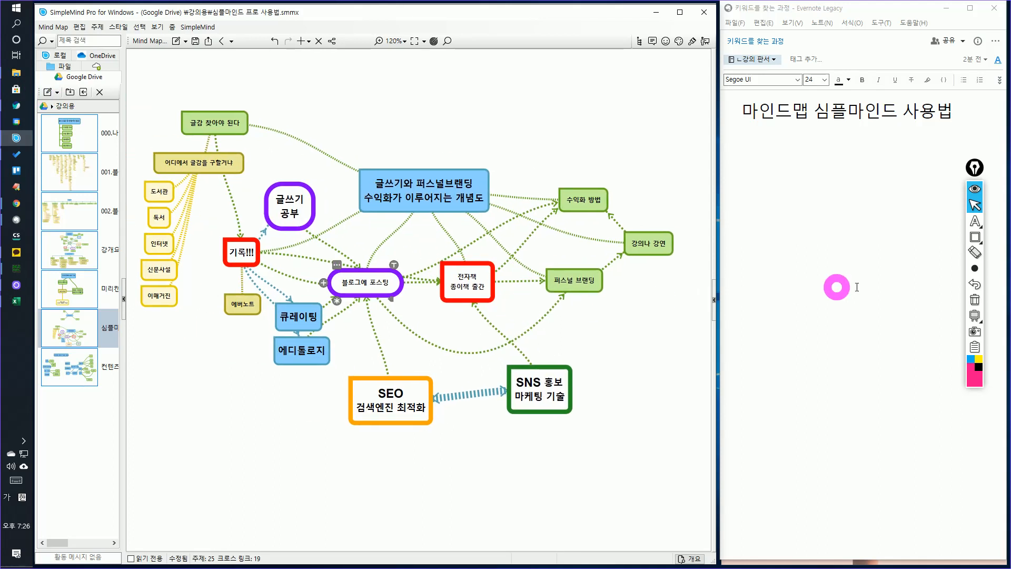
Add the pink on-screen text annotation "백만장자 메신저" above the central theme, shift it slightly upward and return to pointer mode
{"action": "left_click", "coordinate": [968, 223]}
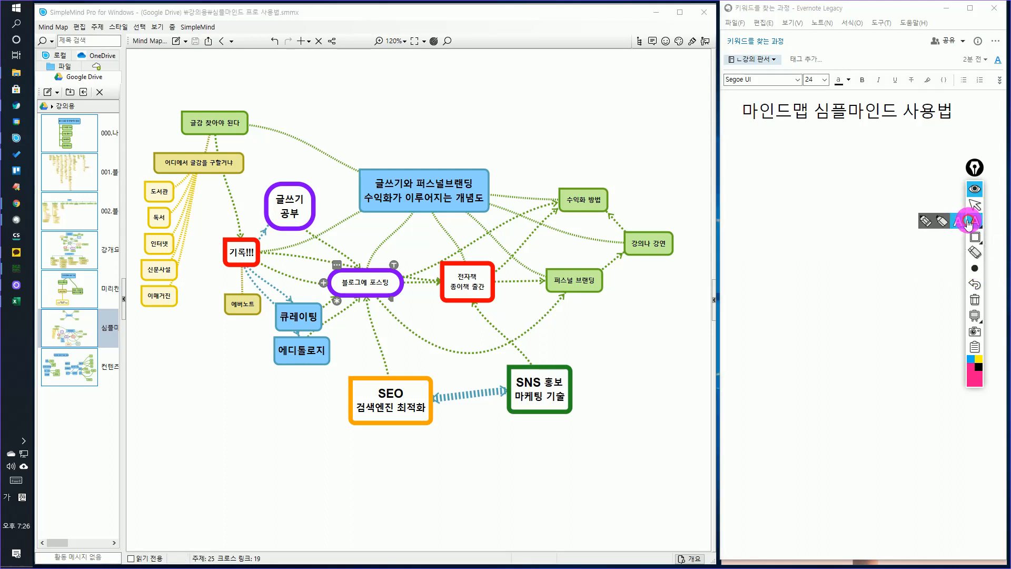
{"action": "left_click", "coordinate": [961, 224]}
{"action": "left_click", "coordinate": [440, 129]}
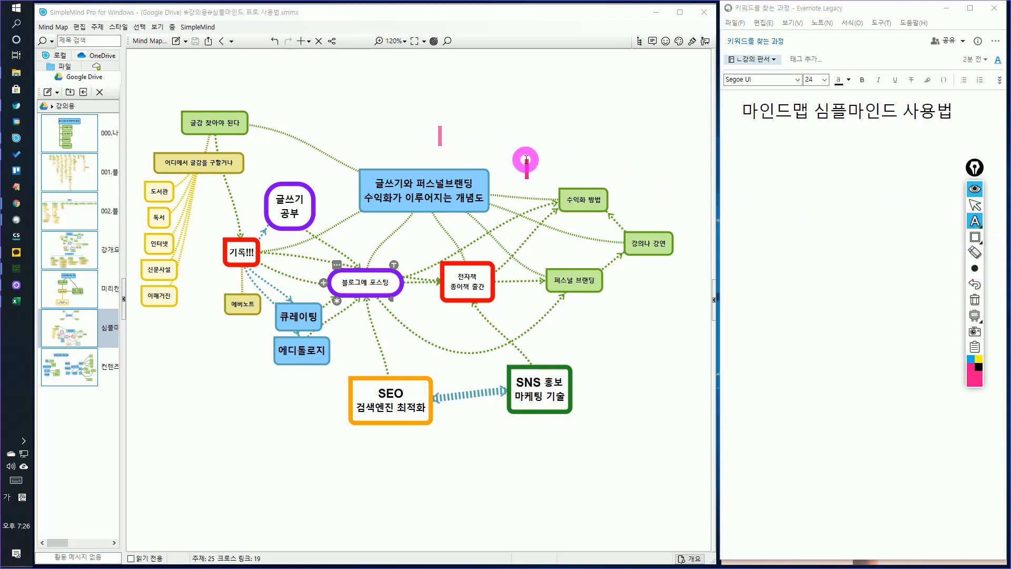
{"action": "type", "text": "ㅂㅐㄱㅈ"}
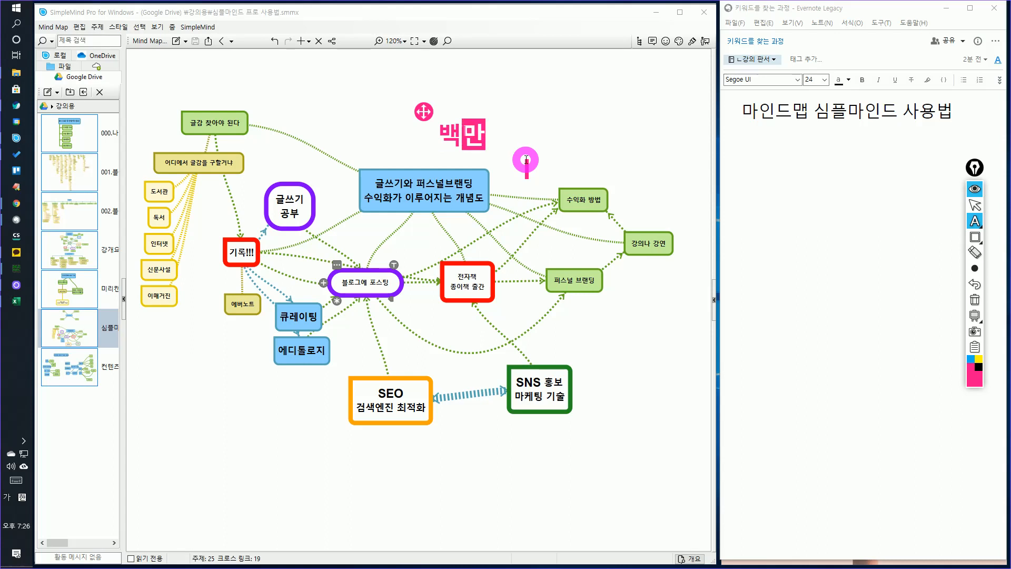
{"action": "type", "text": "ㅈㅏㅇㅈㅏ ㅁㅔㅅㅣㄴㅈㅓ"}
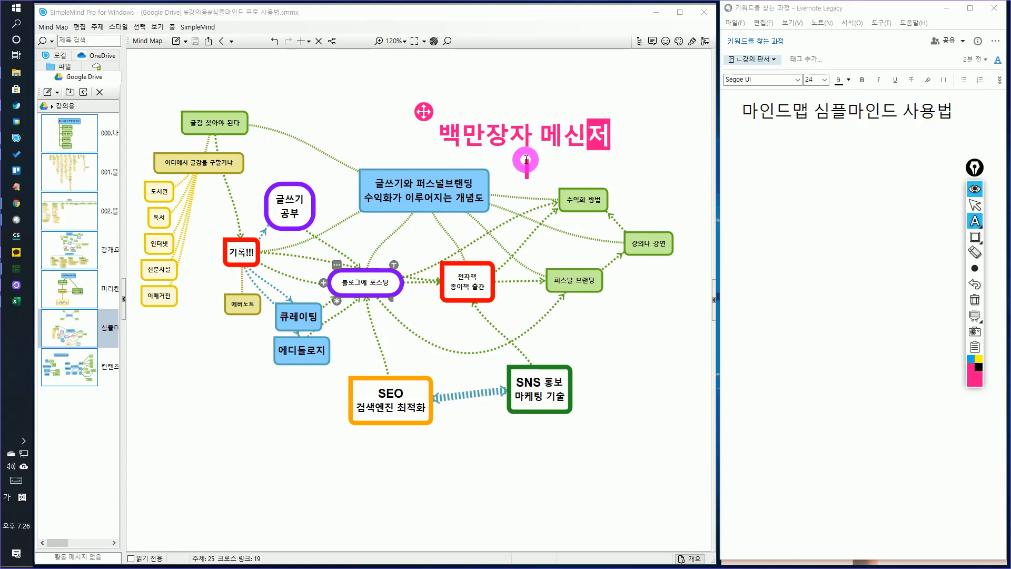
{"action": "left_click_drag", "start_coordinate": [421, 111], "coordinate": [436, 85]}
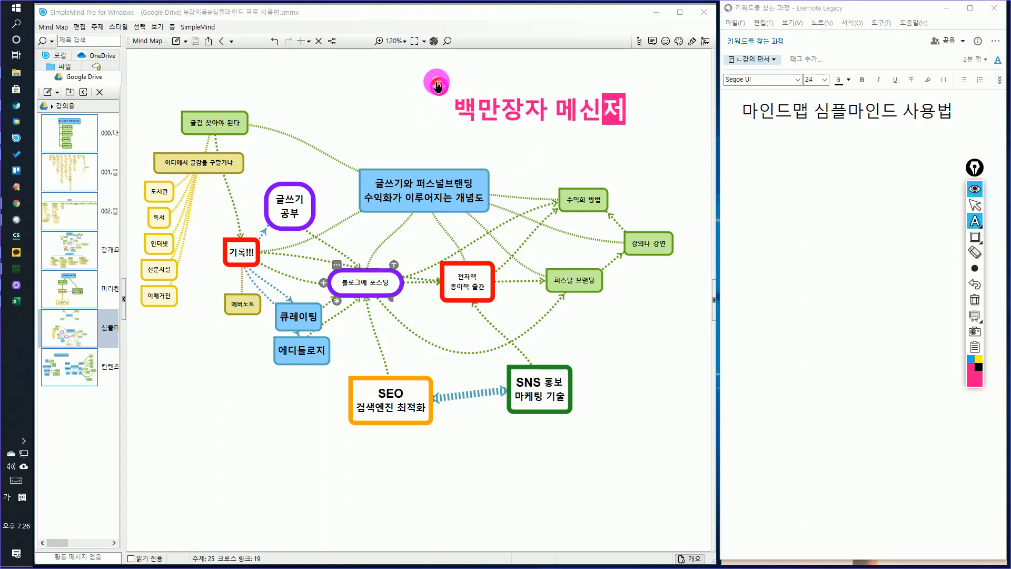
{"action": "left_click", "coordinate": [974, 207]}
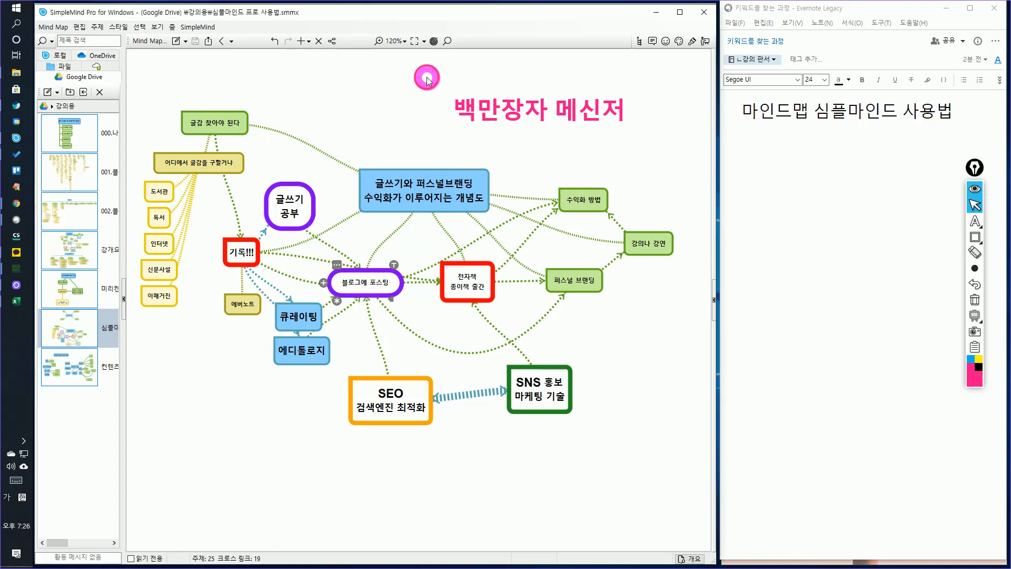
{"action": "left_click_drag", "start_coordinate": [420, 79], "coordinate": [434, 118]}
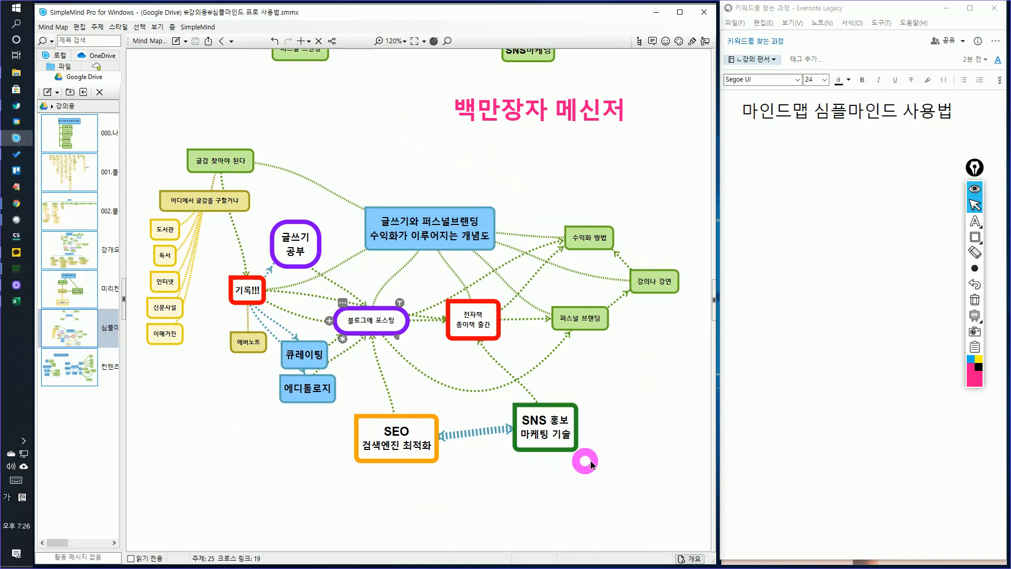
{"action": "left_click", "coordinate": [640, 434]}
{"action": "left_click_drag", "start_coordinate": [630, 393], "coordinate": [639, 361]}
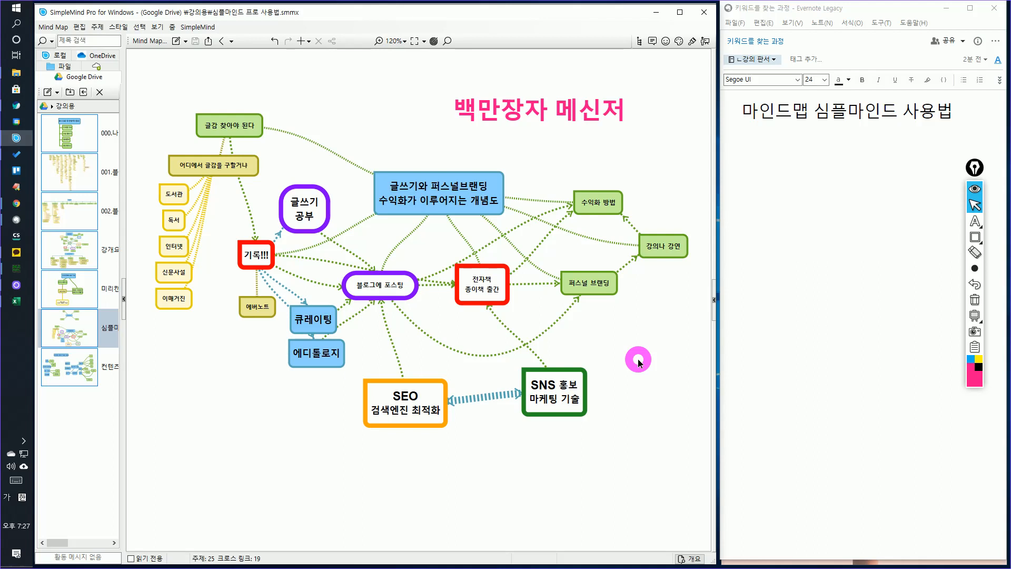
Open the "001.블로그의 정석 강의 및 전자책 목차" mind map and erase the "백만장자 메신저" annotation over it
{"action": "left_click", "coordinate": [80, 176]}
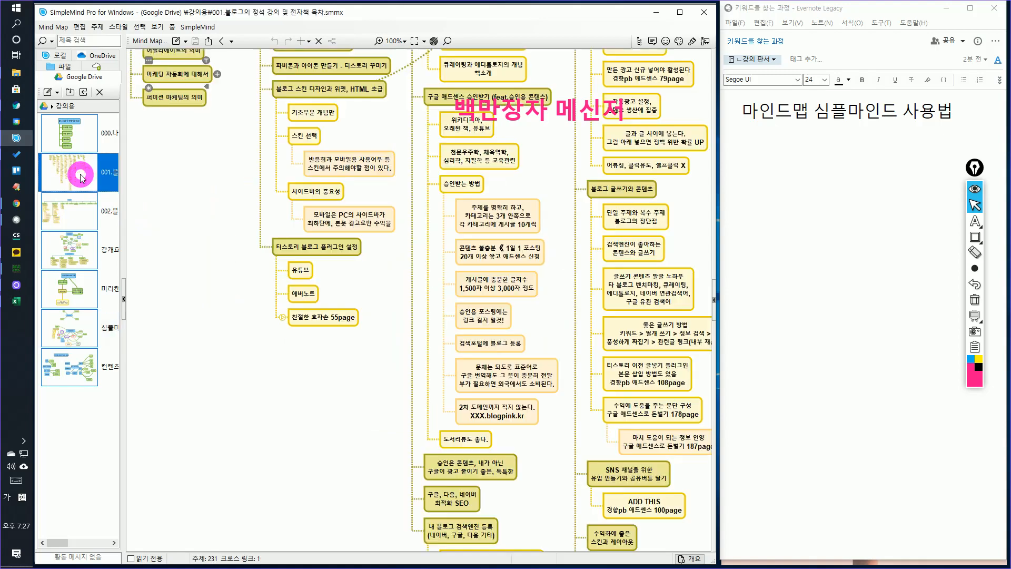
{"action": "scroll", "coordinate": [285, 230], "scroll_direction": "down", "scroll_amount": 3}
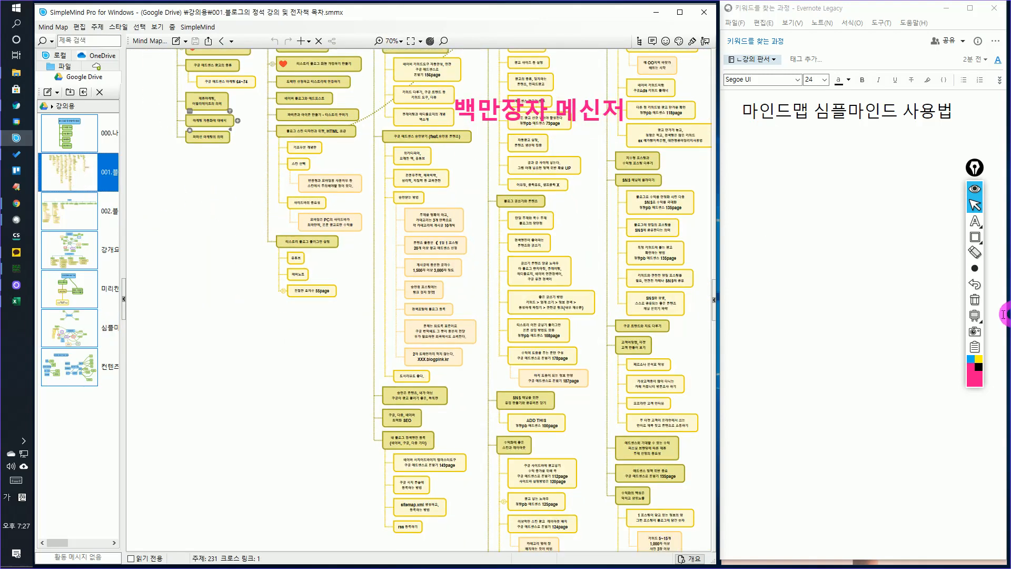
{"action": "left_click", "coordinate": [973, 253]}
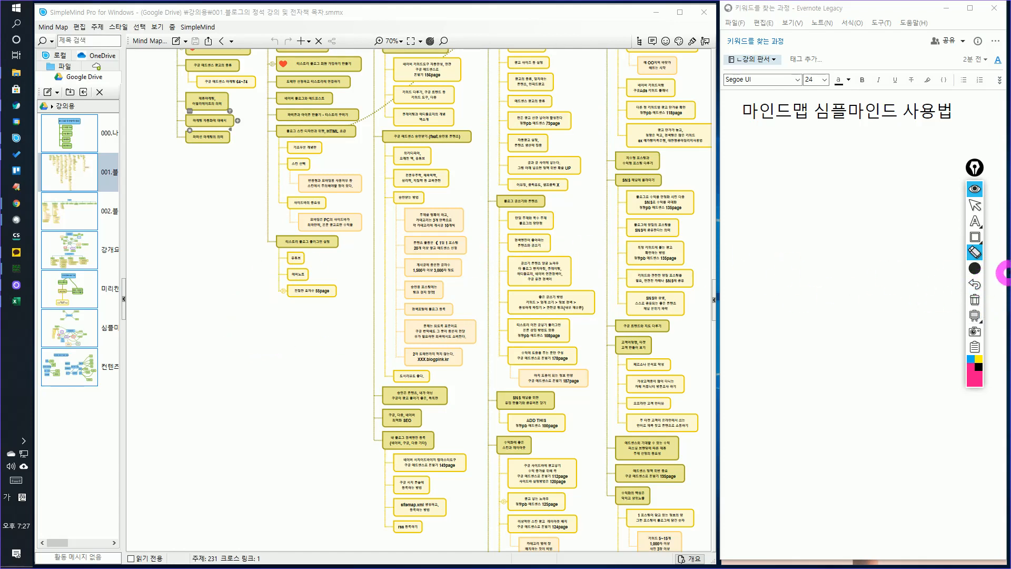
{"action": "left_click", "coordinate": [975, 207]}
Examine the overall structure of the "001.블로그의 정석 강의 및 전자책 목차" map from its first branch to its last
{"action": "scroll", "coordinate": [497, 270], "scroll_direction": "down", "scroll_amount": 2}
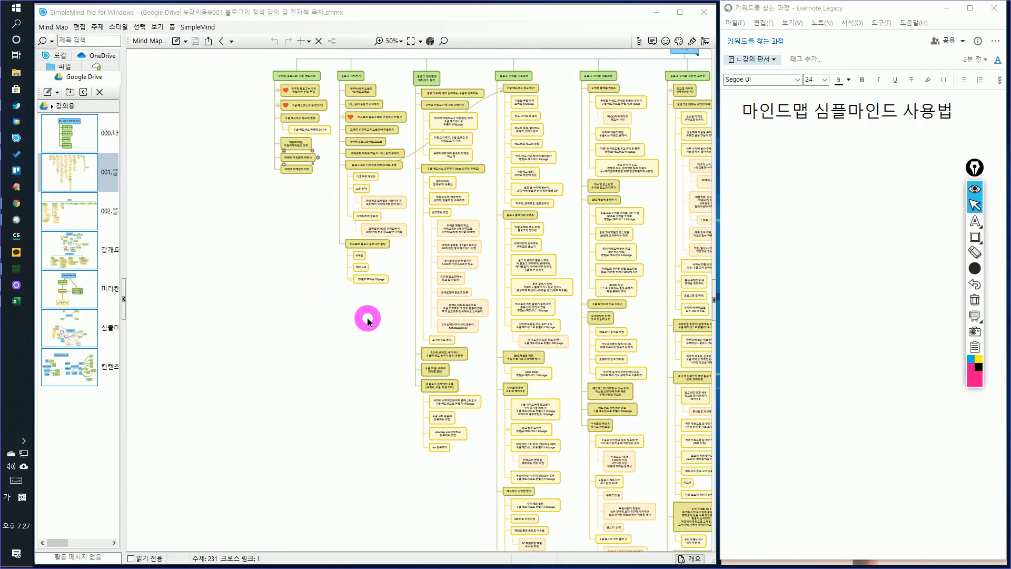
{"action": "scroll", "coordinate": [368, 318], "scroll_direction": "down", "scroll_amount": 1}
{"action": "left_click_drag", "start_coordinate": [541, 294], "coordinate": [404, 311]}
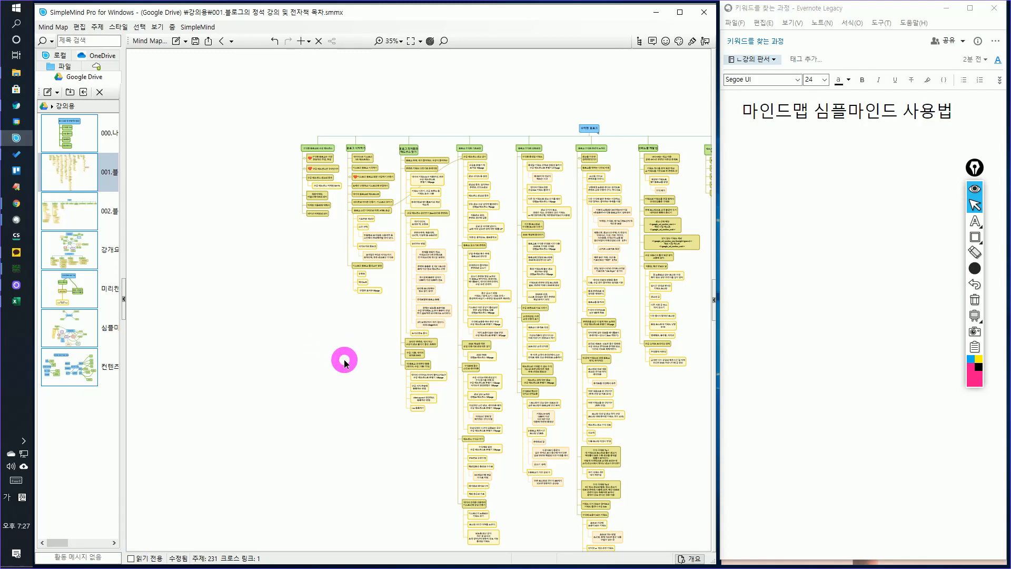
{"action": "scroll", "coordinate": [630, 348], "scroll_direction": "up", "scroll_amount": 2}
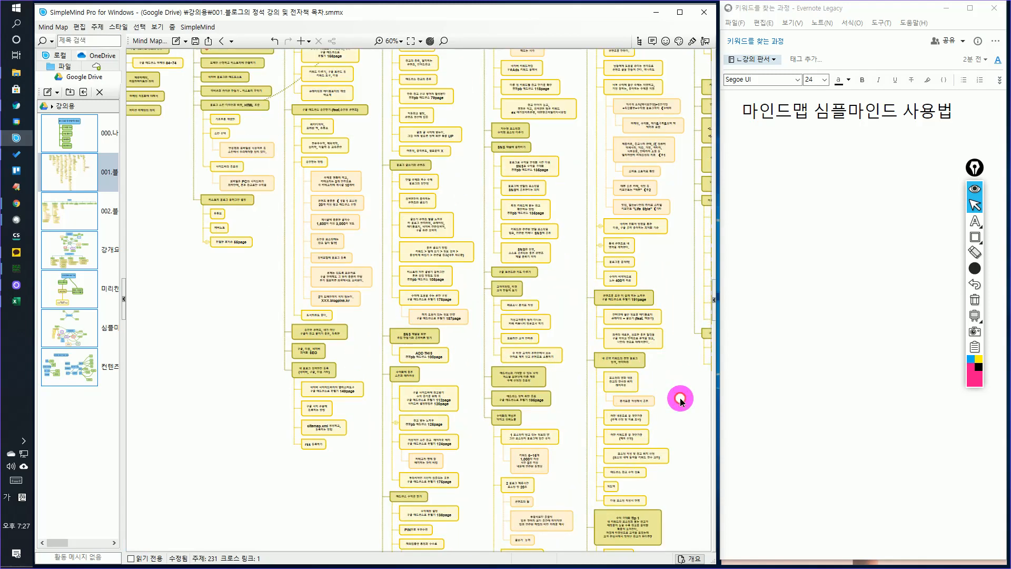
{"action": "scroll", "coordinate": [680, 399], "scroll_direction": "down", "scroll_amount": 1}
{"action": "left_click_drag", "start_coordinate": [680, 398], "coordinate": [499, 396]}
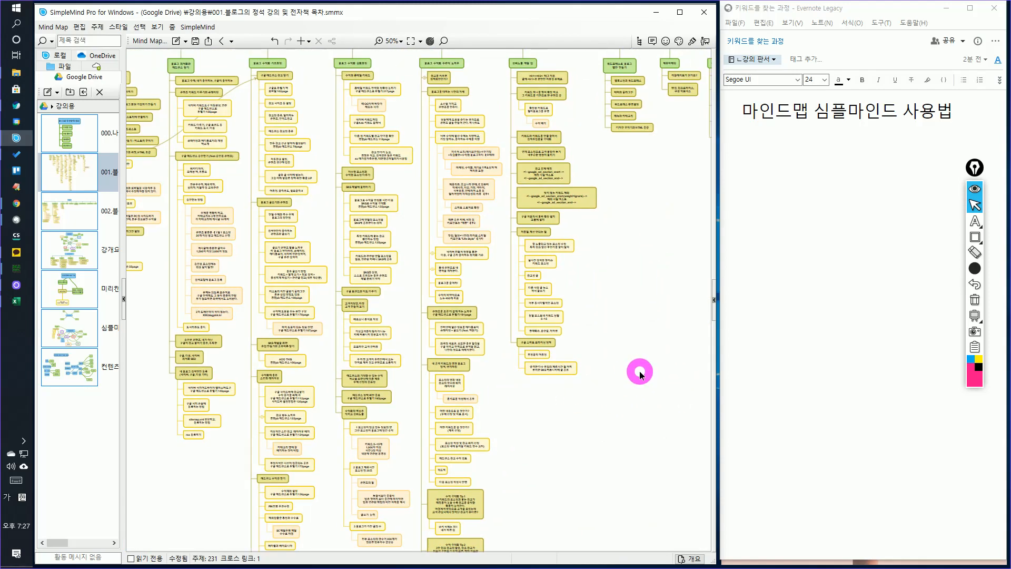
{"action": "scroll", "coordinate": [640, 375], "scroll_direction": "down", "scroll_amount": 1}
{"action": "left_click_drag", "start_coordinate": [648, 343], "coordinate": [435, 343]}
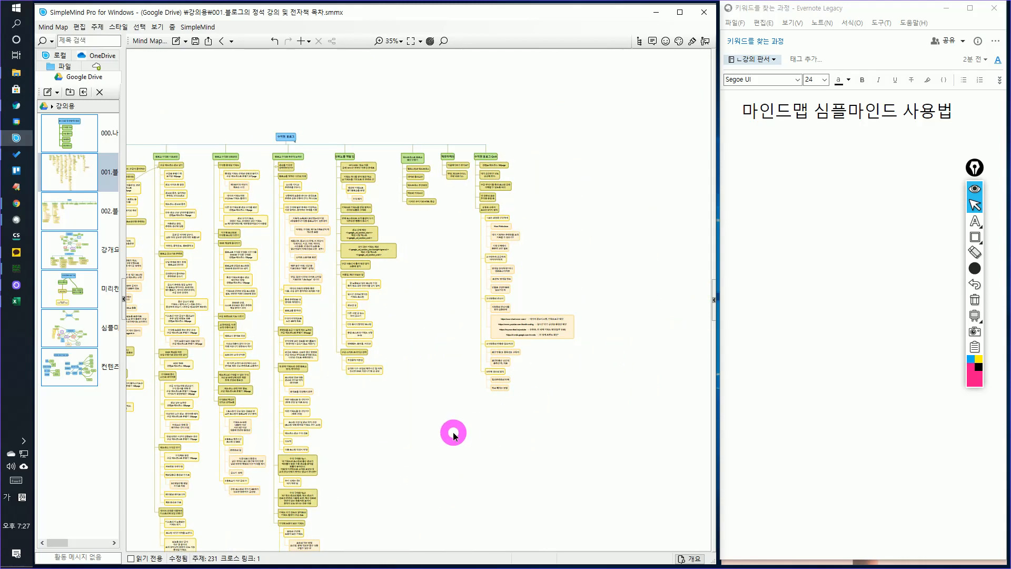
{"action": "left_click_drag", "start_coordinate": [453, 433], "coordinate": [670, 384]}
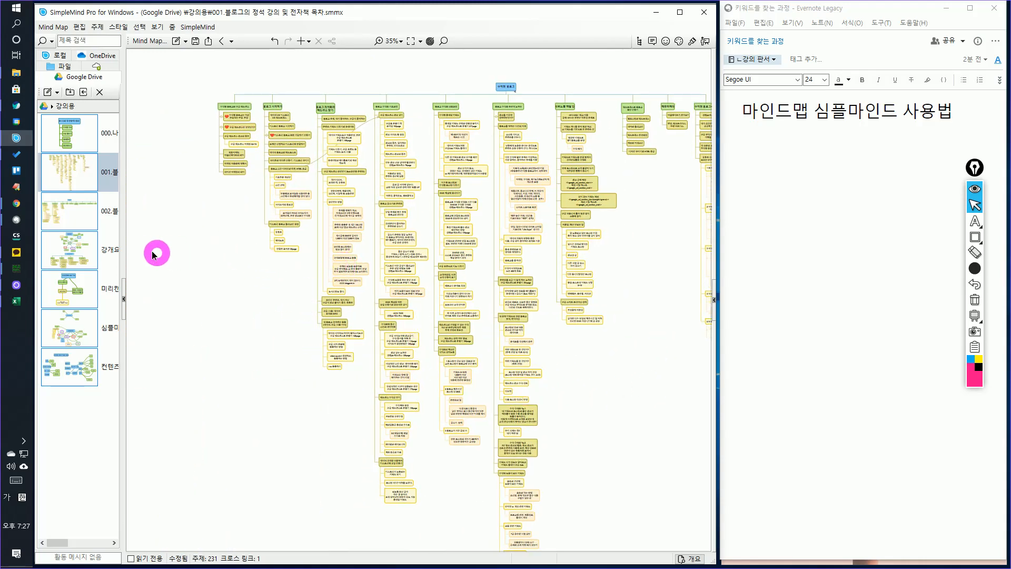
Open the "002.블로그의 정석" mind map and look over its lecture topics and their subtopics
{"action": "left_click", "coordinate": [62, 213]}
{"action": "left_click", "coordinate": [74, 252]}
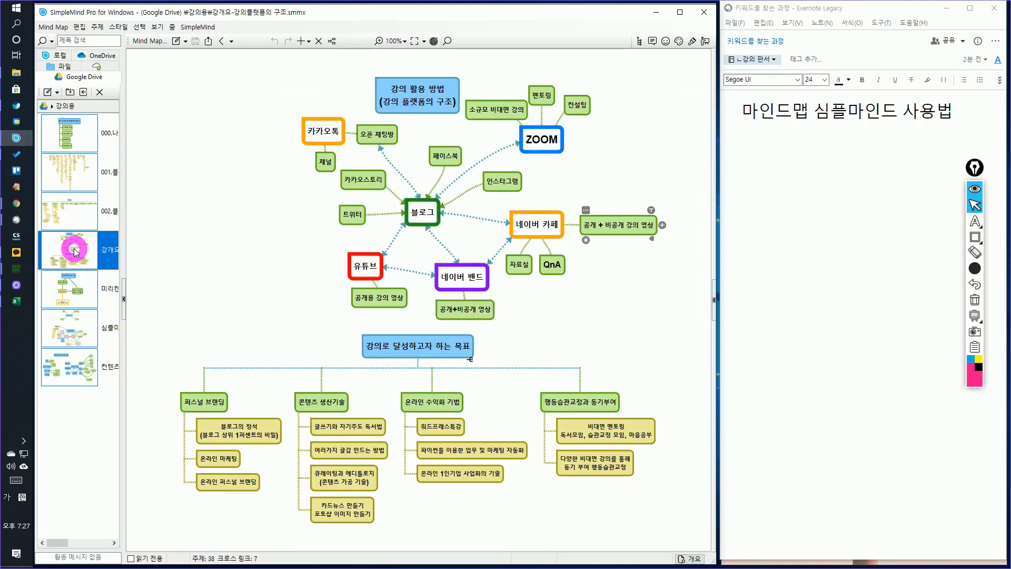
{"action": "left_click", "coordinate": [78, 217]}
{"action": "scroll", "coordinate": [413, 267], "scroll_direction": "down", "scroll_amount": 1}
{"action": "left_click_drag", "start_coordinate": [412, 267], "coordinate": [556, 228]}
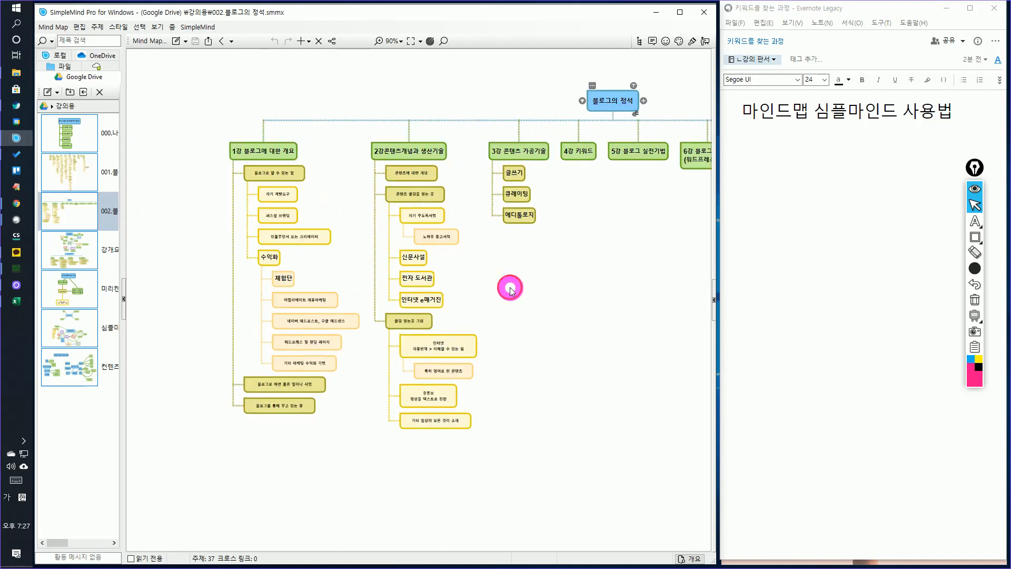
{"action": "left_click_drag", "start_coordinate": [510, 286], "coordinate": [479, 281]}
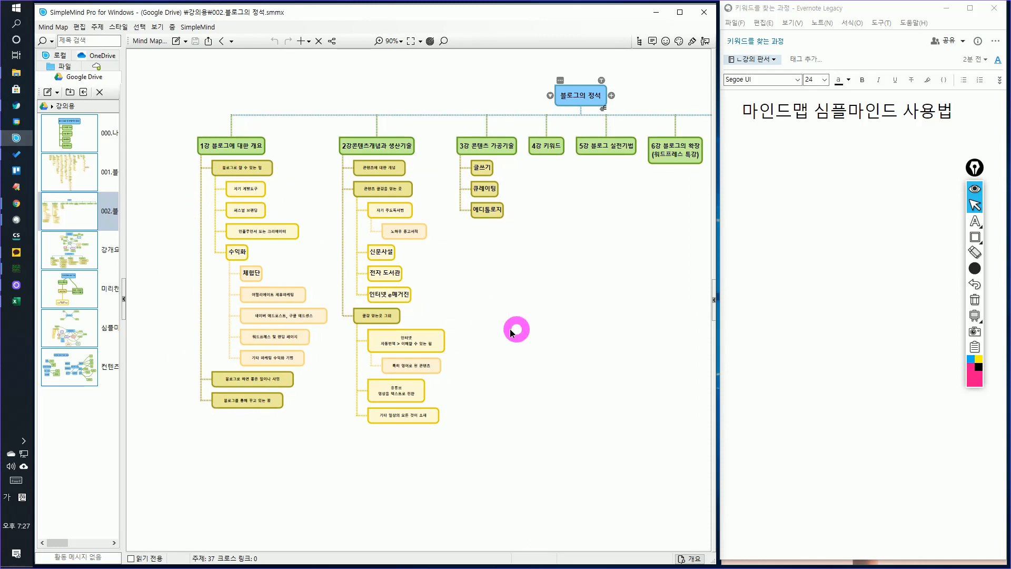
{"action": "left_click_drag", "start_coordinate": [516, 329], "coordinate": [331, 331]}
{"action": "left_click_drag", "start_coordinate": [363, 285], "coordinate": [323, 285]}
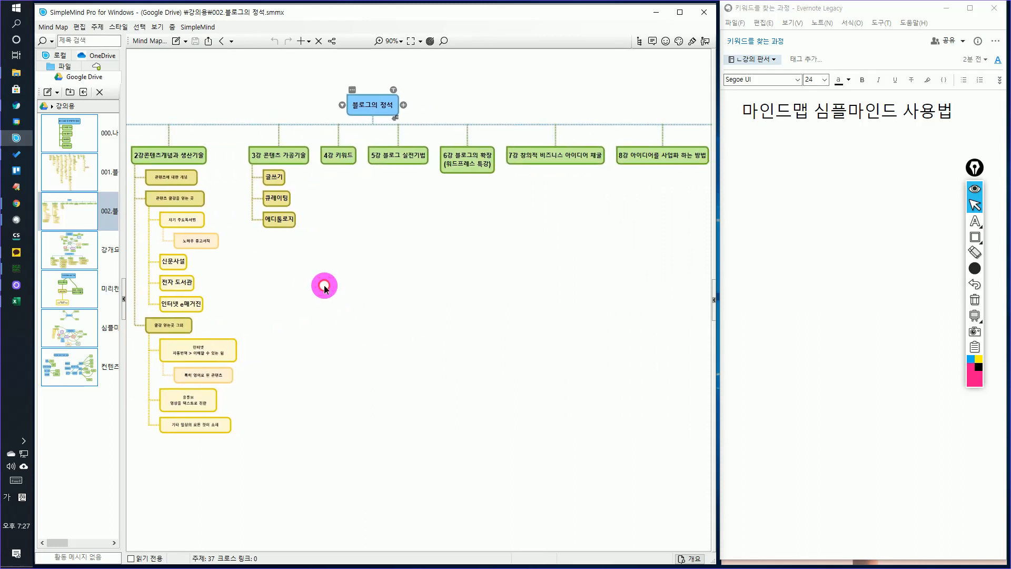
{"action": "left_click_drag", "start_coordinate": [509, 227], "coordinate": [592, 231]}
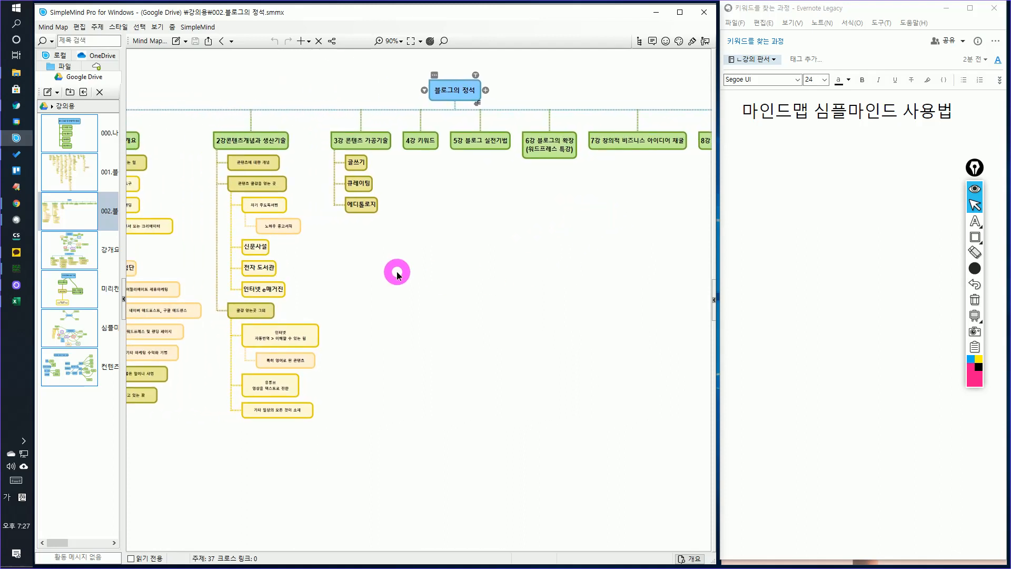
Open the "강개요-강의플랫폼의 구조" mind map and view the lecture platform structure
{"action": "left_click", "coordinate": [73, 256]}
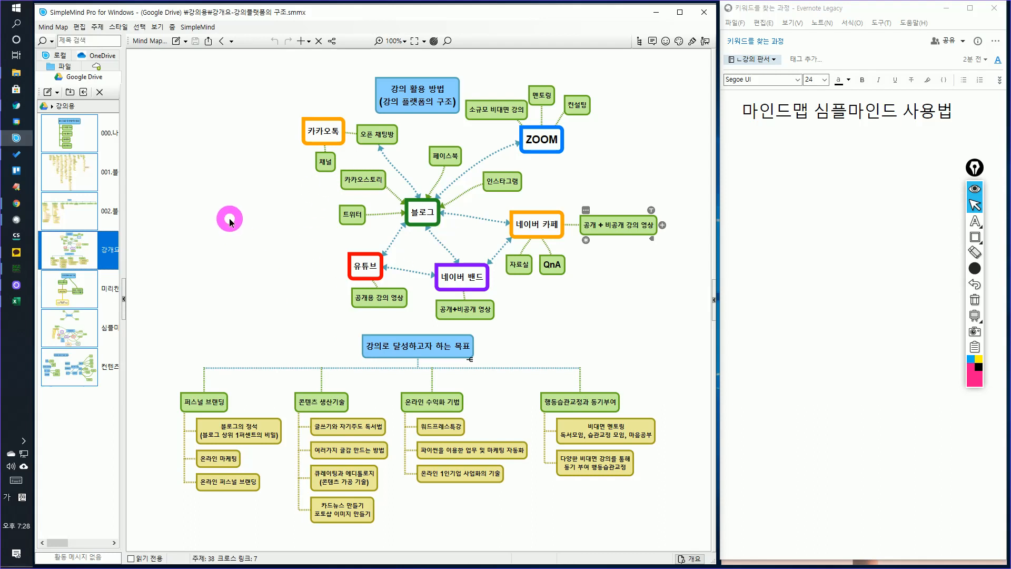
{"action": "left_click_drag", "start_coordinate": [228, 216], "coordinate": [268, 226]}
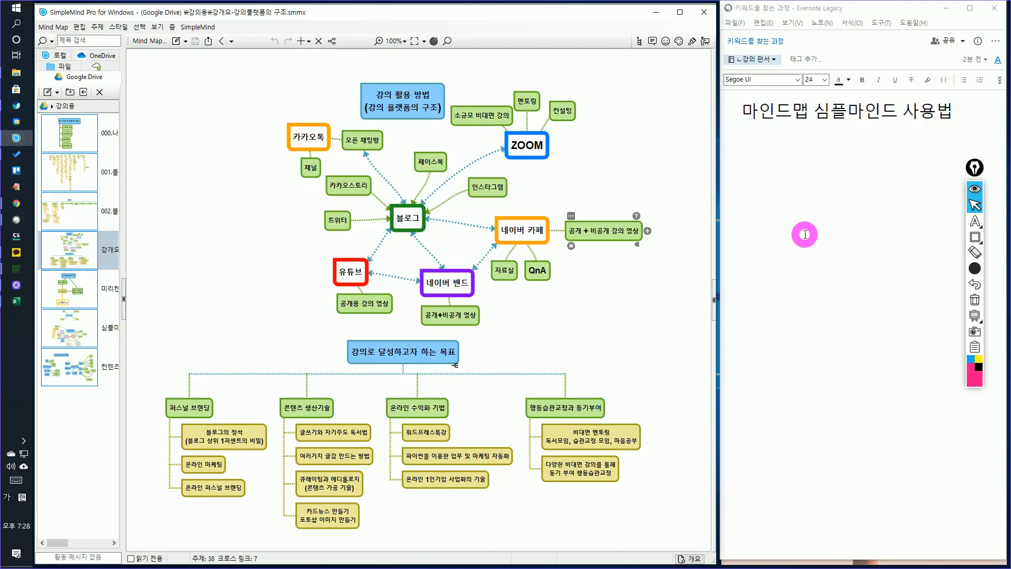
Add a large pink "자율성" text annotation over the platform structure map and choose a smaller annotation size
{"action": "left_click", "coordinate": [974, 221]}
{"action": "left_click", "coordinate": [178, 197]}
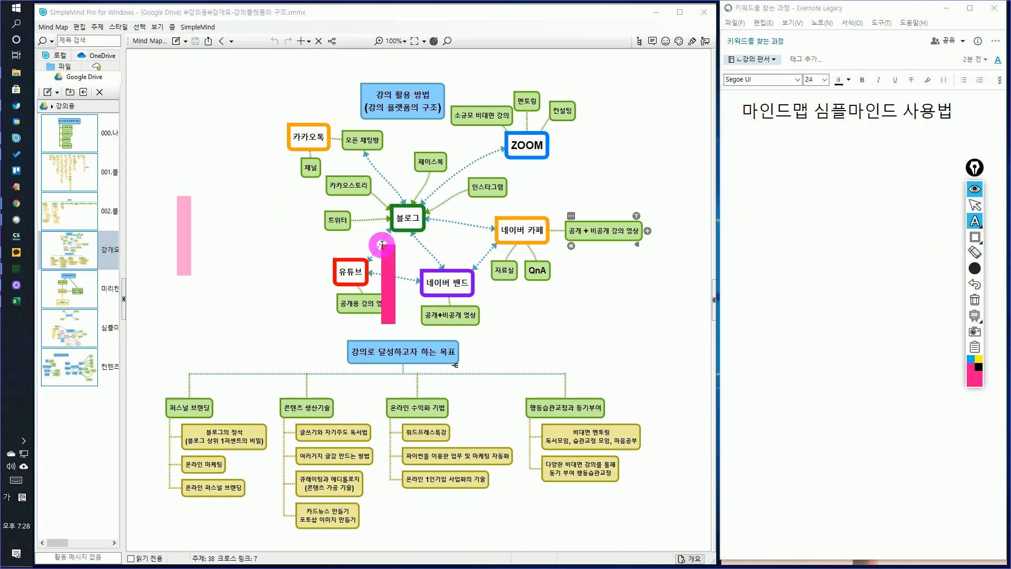
{"action": "type", "text": "자율성"}
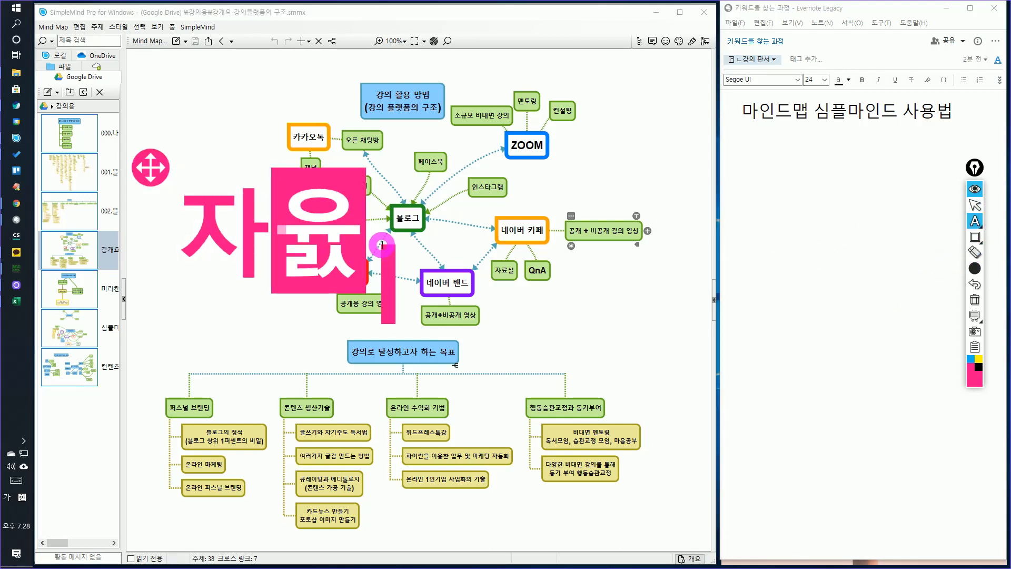
{"action": "left_click_drag", "start_coordinate": [150, 169], "coordinate": [179, 111]}
{"action": "left_click", "coordinate": [975, 270]}
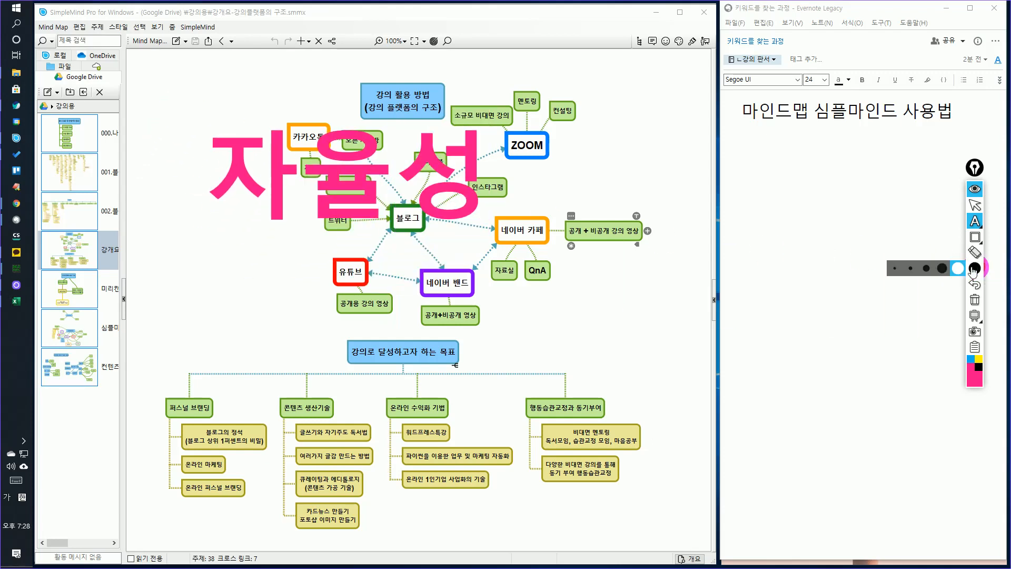
{"action": "left_click", "coordinate": [931, 268]}
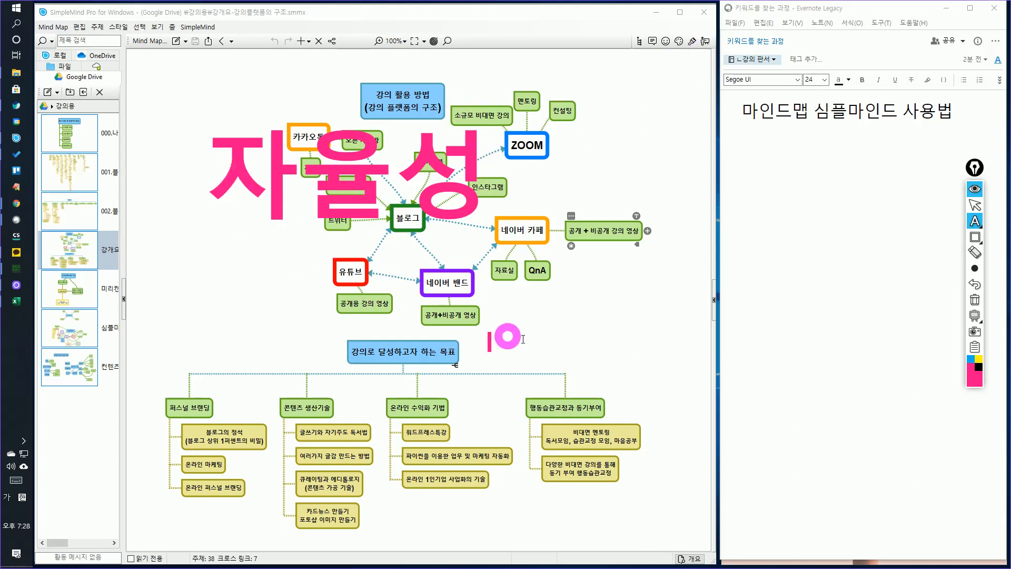
{"action": "left_click", "coordinate": [970, 206]}
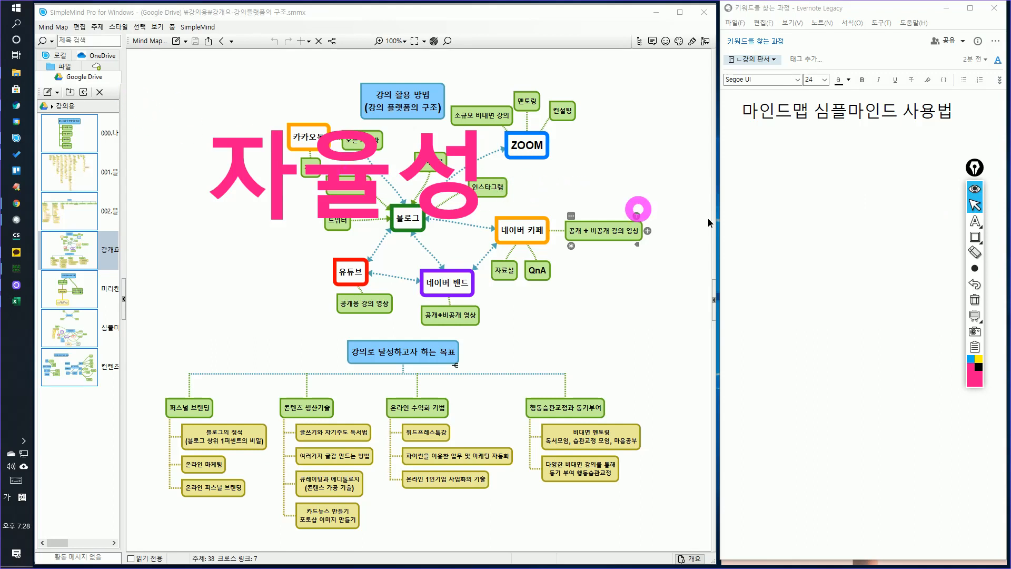
Erase the "자율성" annotation from the map and return to pointer mode
{"action": "left_click", "coordinate": [975, 267]}
{"action": "left_click", "coordinate": [975, 252]}
{"action": "left_click", "coordinate": [389, 165]}
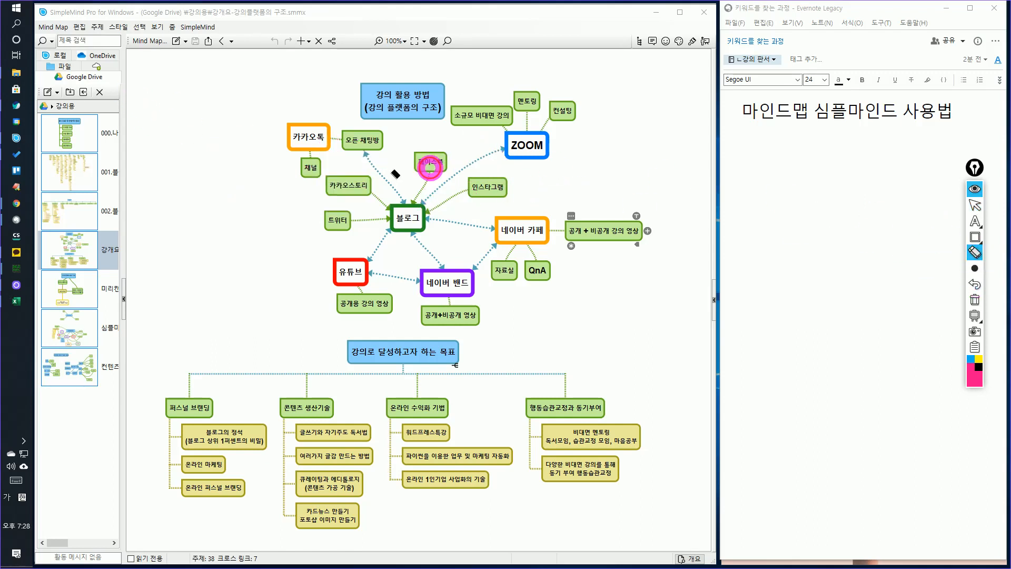
{"action": "left_click", "coordinate": [974, 205]}
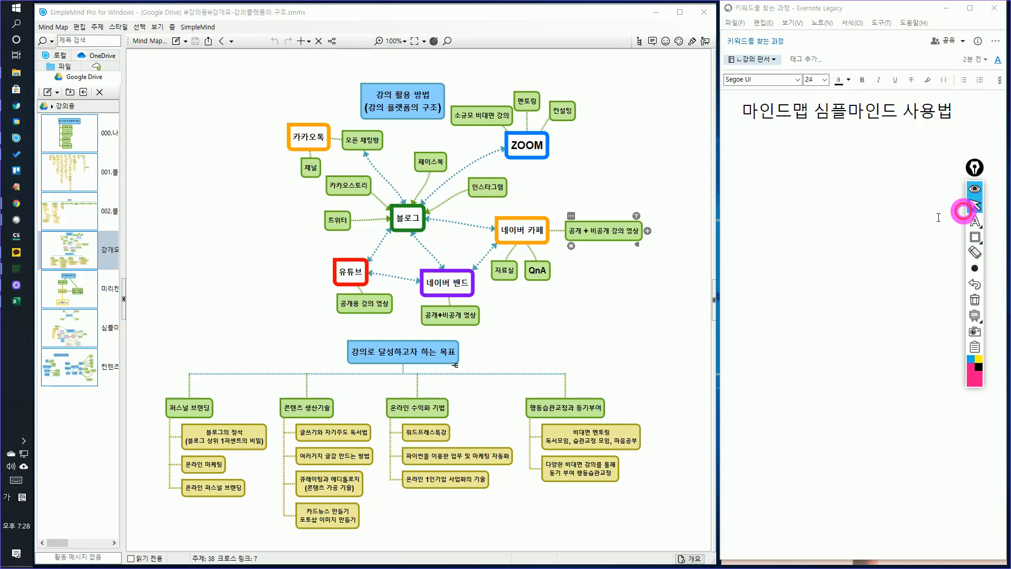